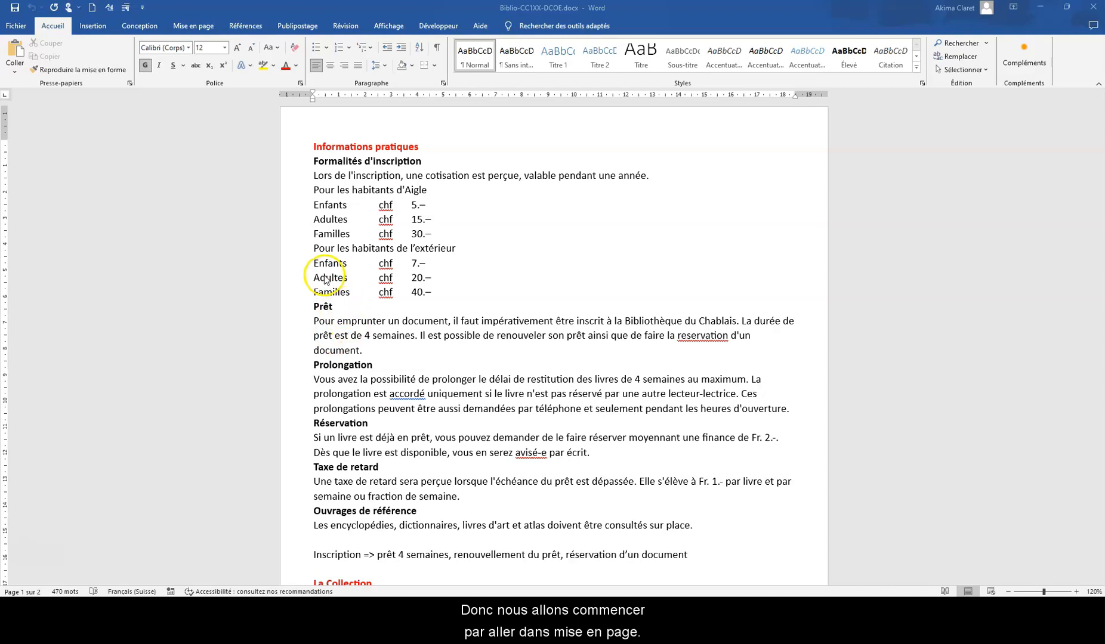
- Apply the Normales margins preset (2,5 cm on all sides) to the A4 document and turn on automatic hyphenation
click(202, 27)
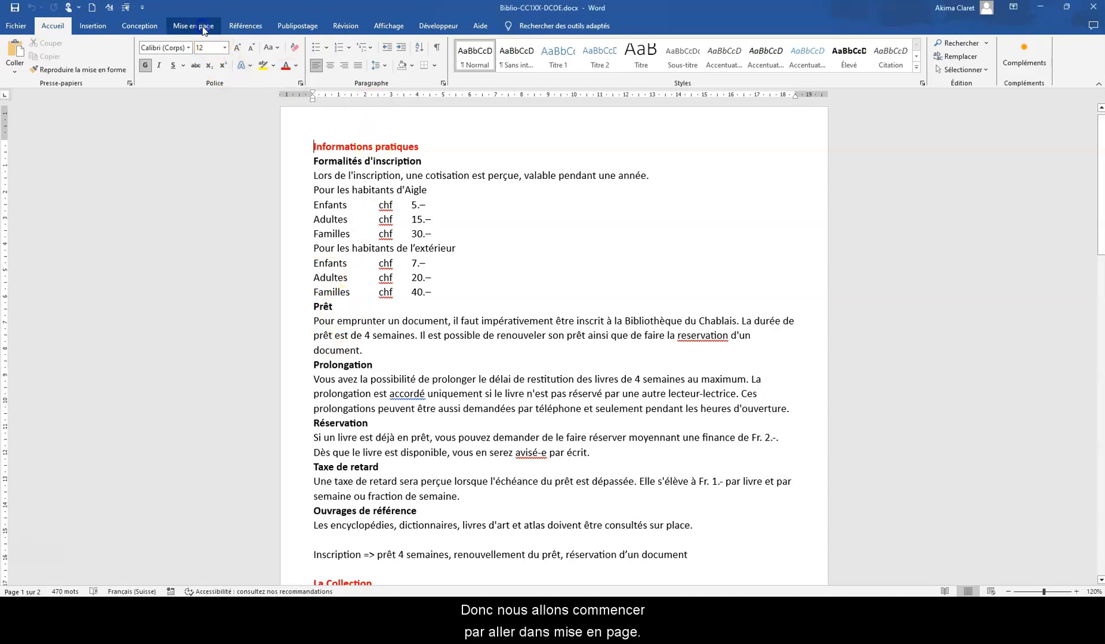
click(80, 73)
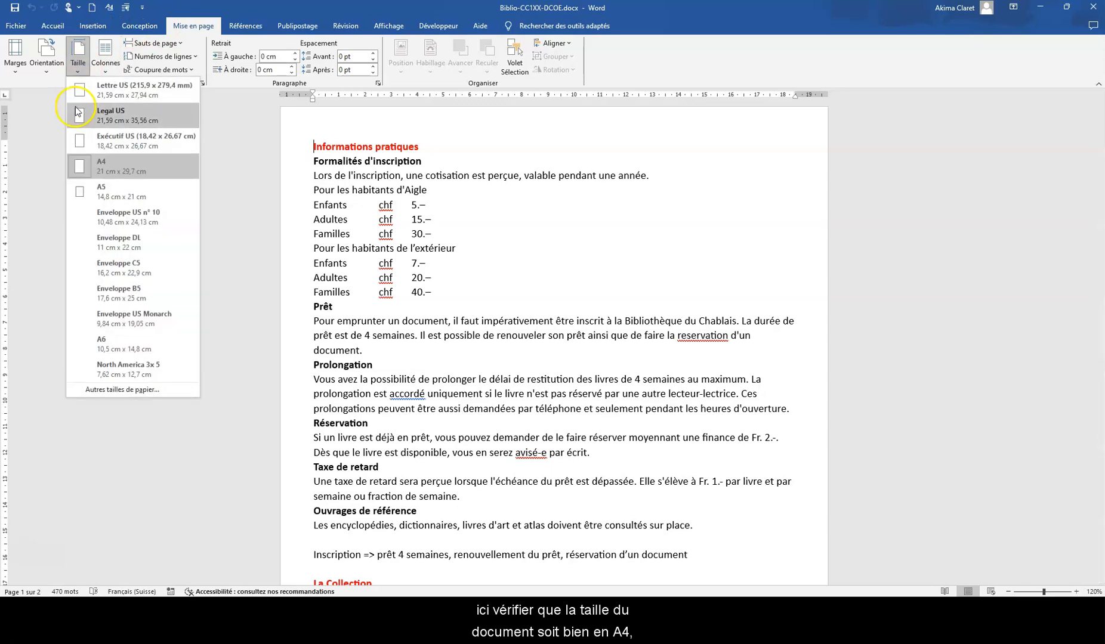
click(12, 62)
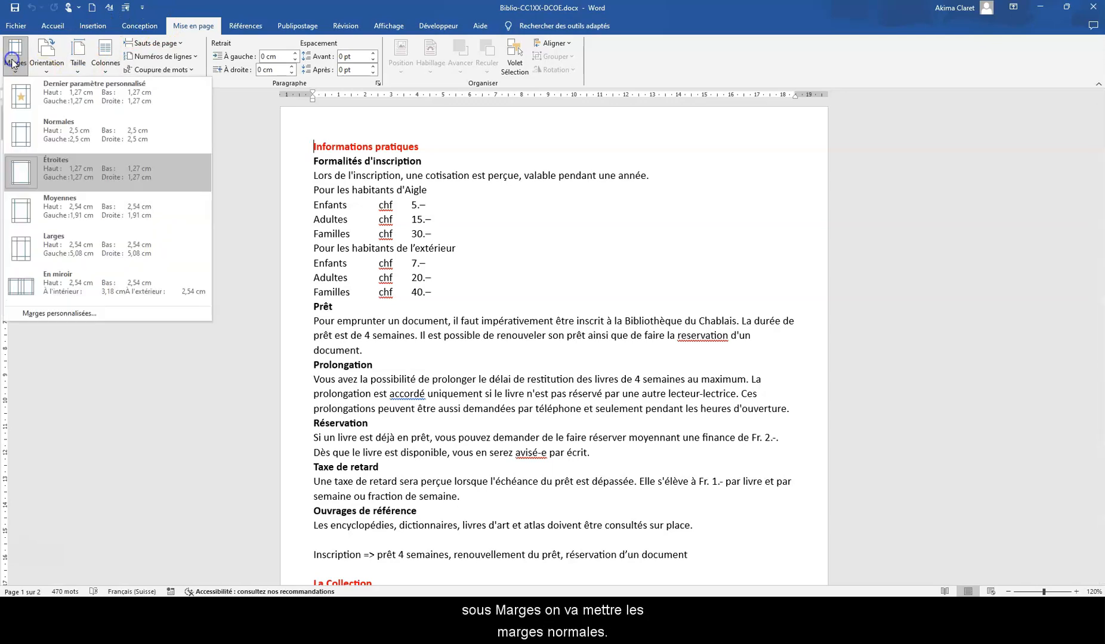
click(27, 137)
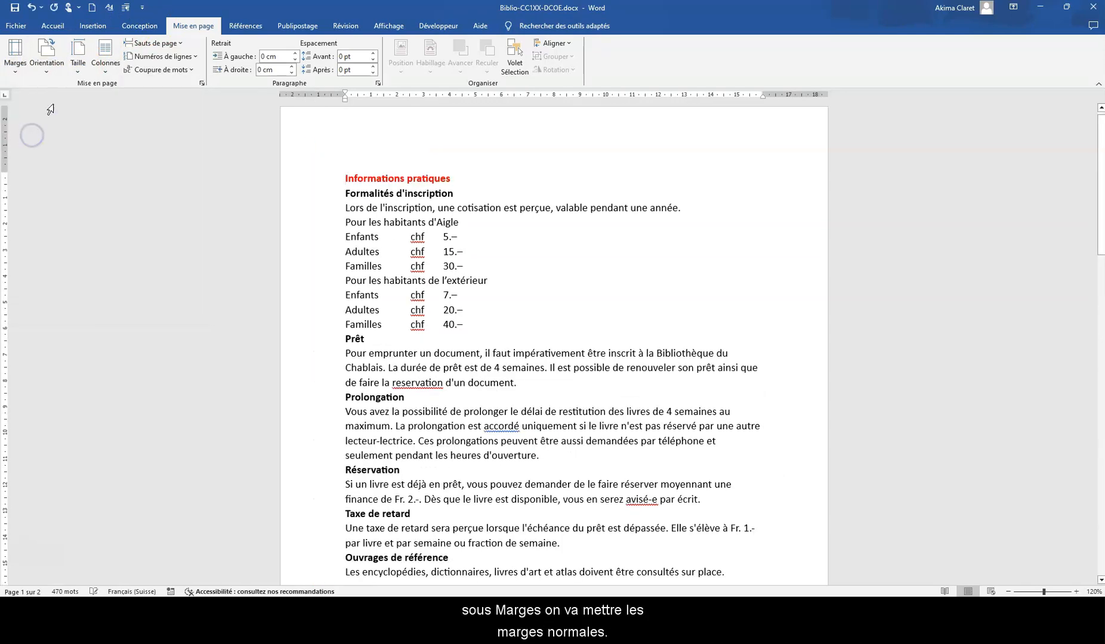
click(150, 69)
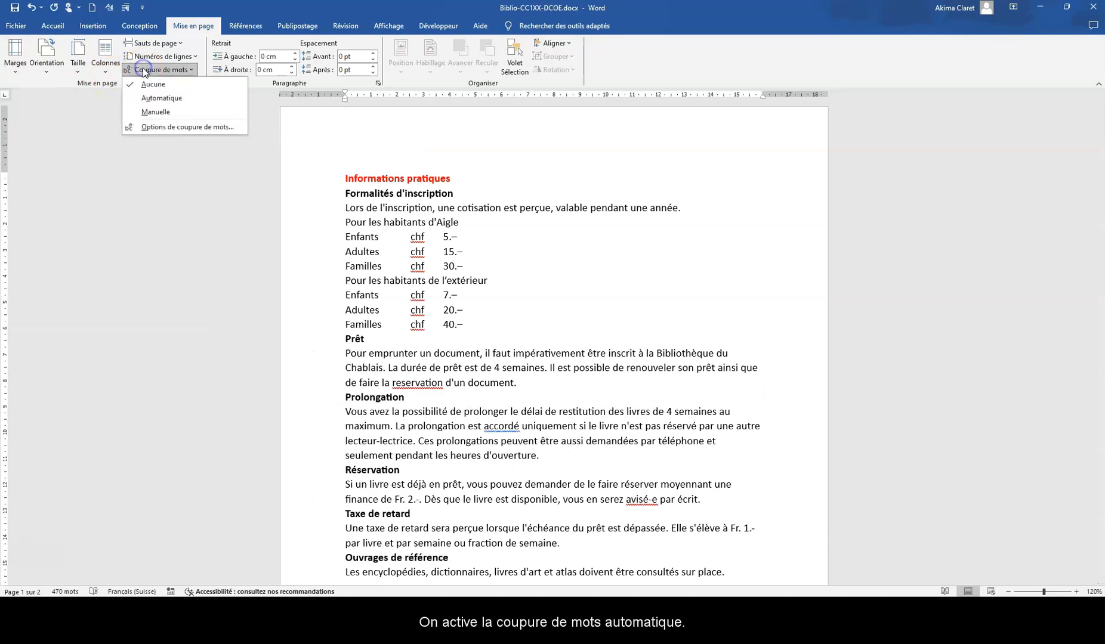
click(144, 99)
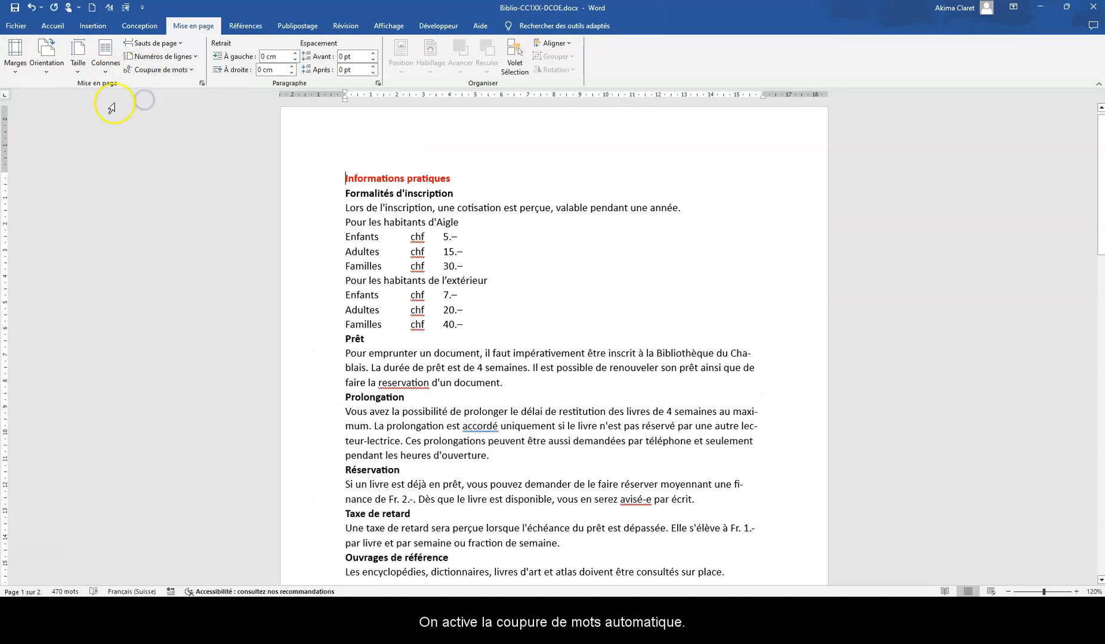
- Run the spelling and grammar check, ignoring every "chf" and correcting "reservation" to "réservation" and "accordé" to "accordée"
click(348, 26)
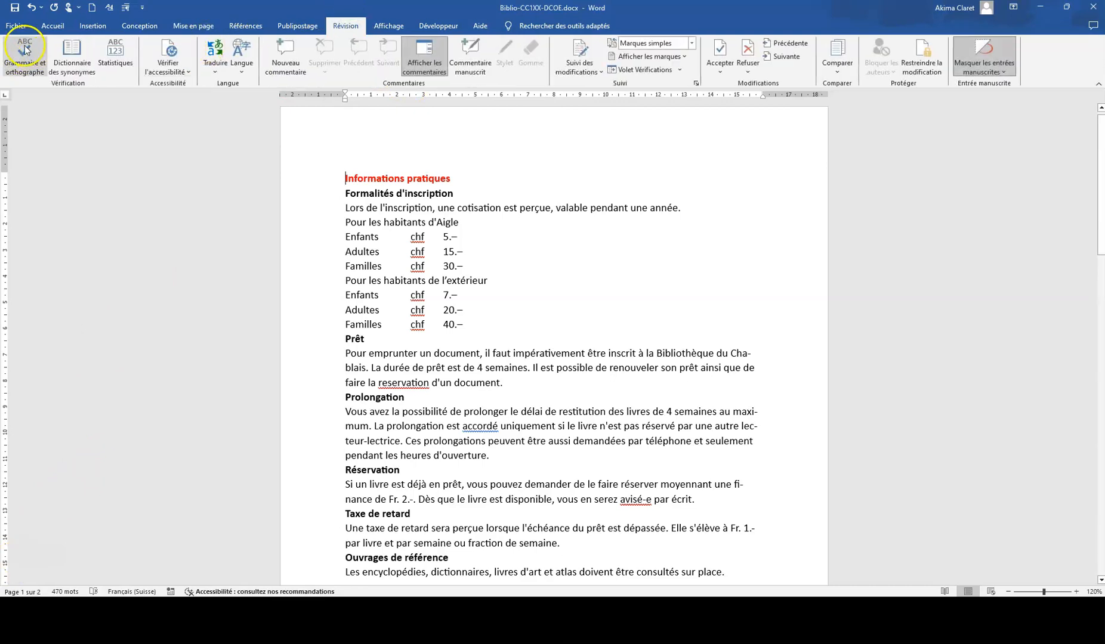
click(24, 54)
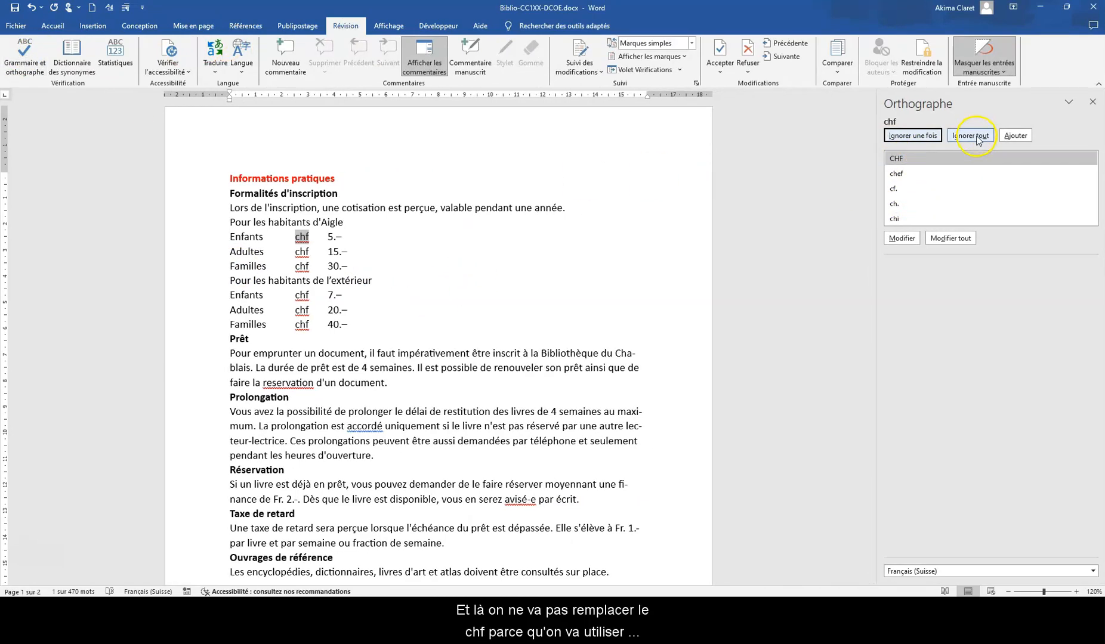
click(977, 137)
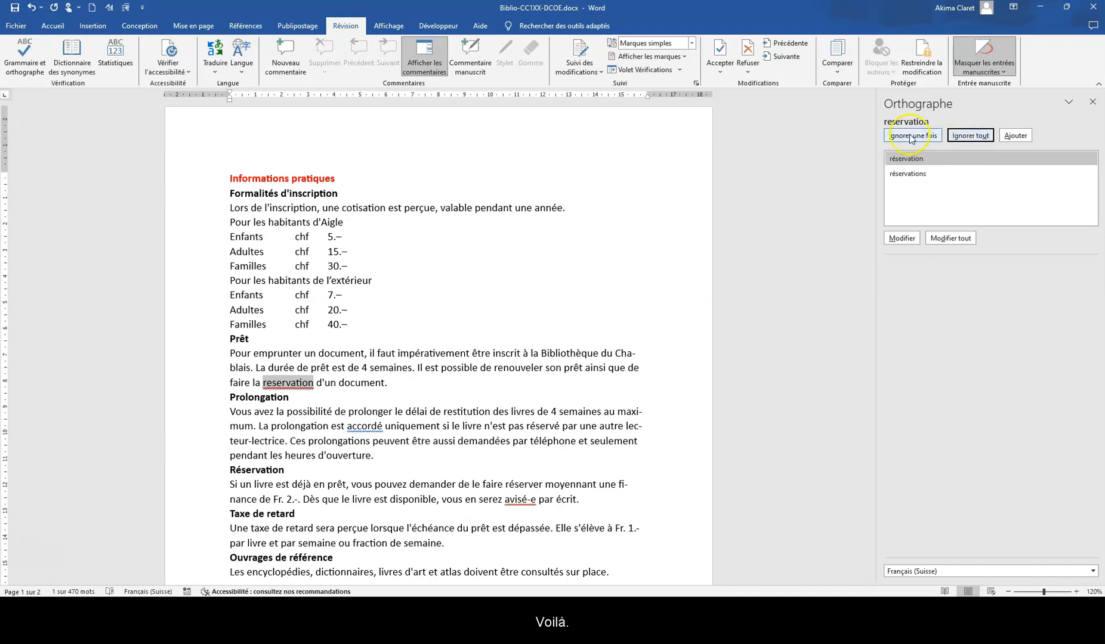
click(900, 238)
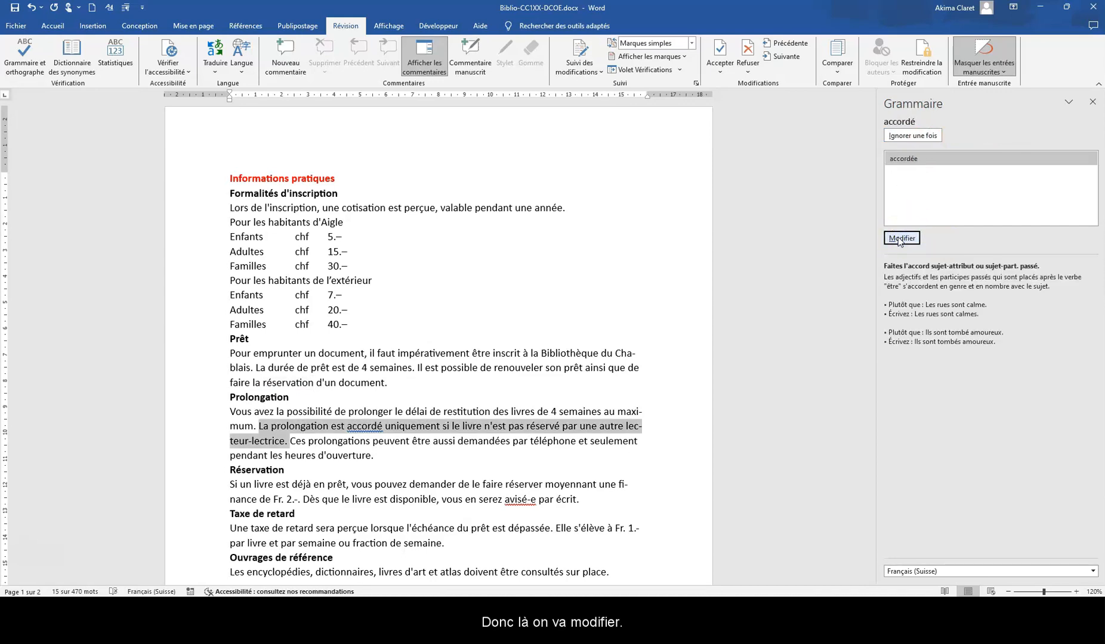
click(900, 238)
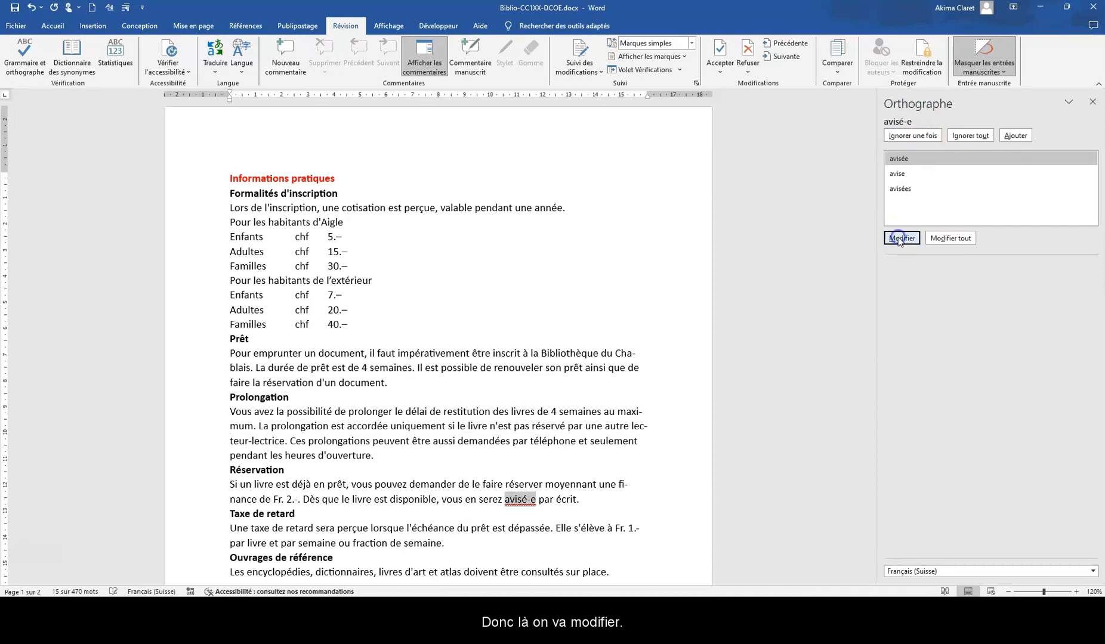
- Keep "avisé-e" and the lowercase "des" in the La Collection list, and correct "enciclopédies" to "encyclopédies"
click(970, 136)
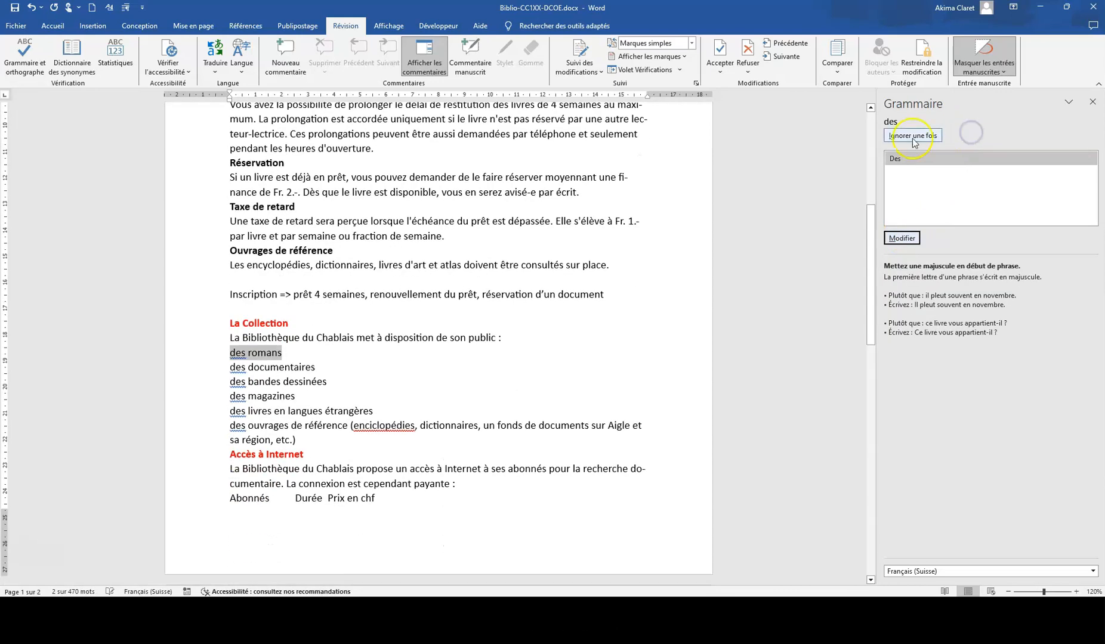
click(904, 137)
click(904, 136)
click(904, 137)
click(904, 136)
click(903, 136)
click(903, 137)
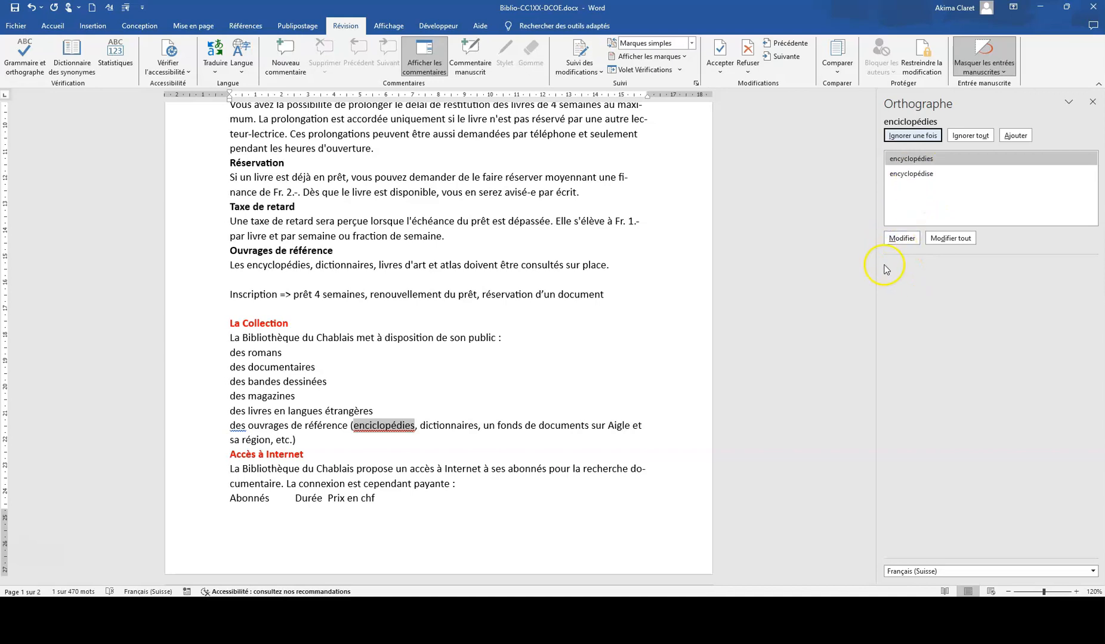
click(902, 239)
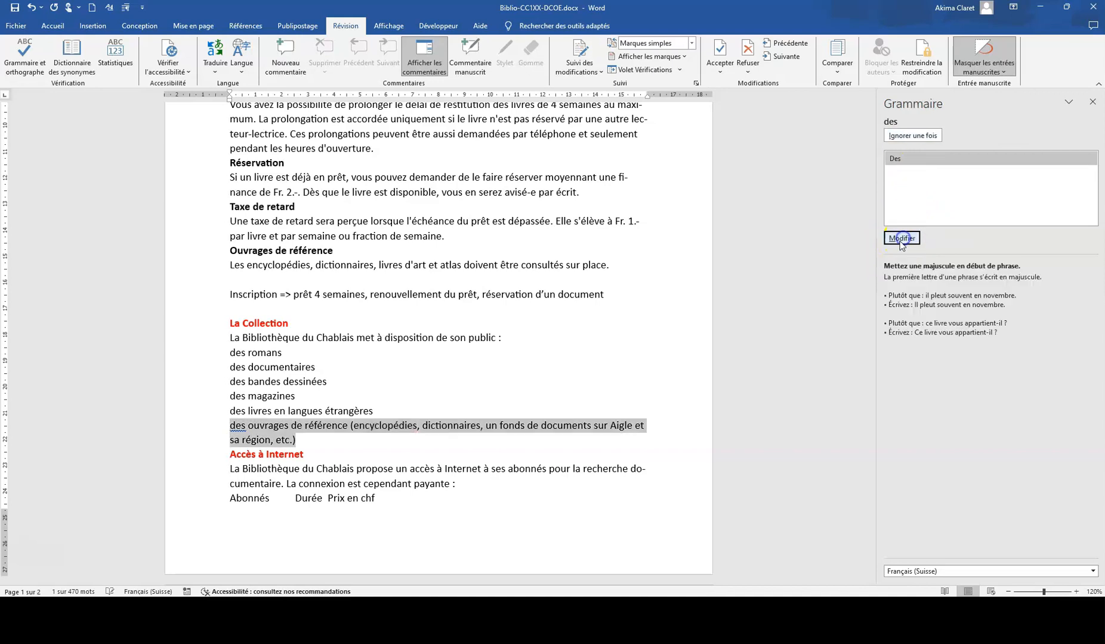
click(909, 137)
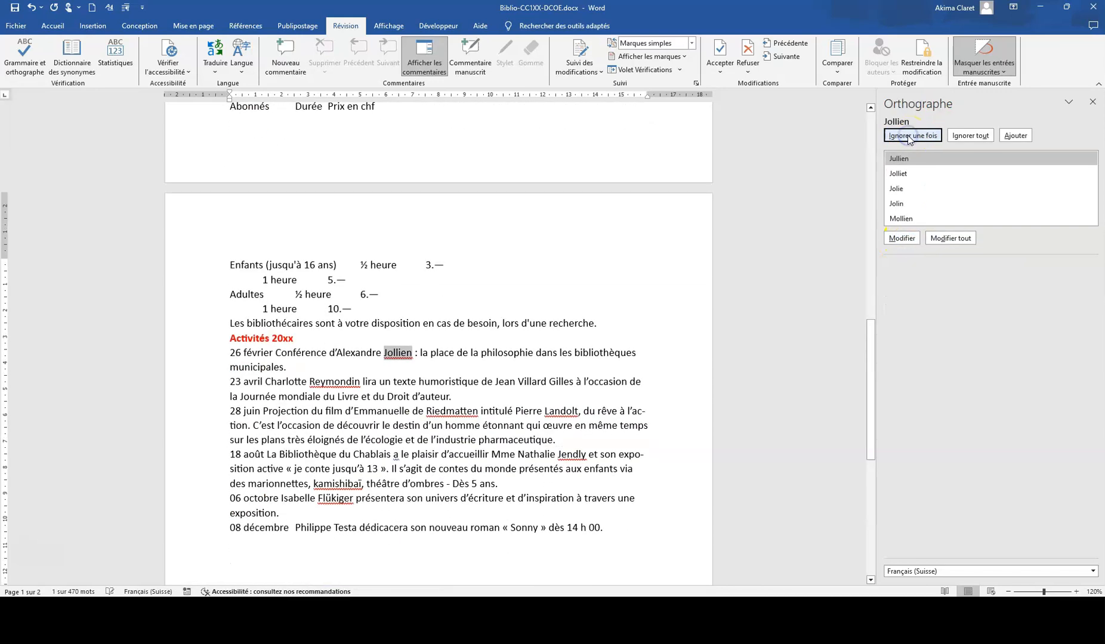
- Ignore the remaining flagged proper names and words in the Activités 20xx section and finish the spelling check
click(909, 137)
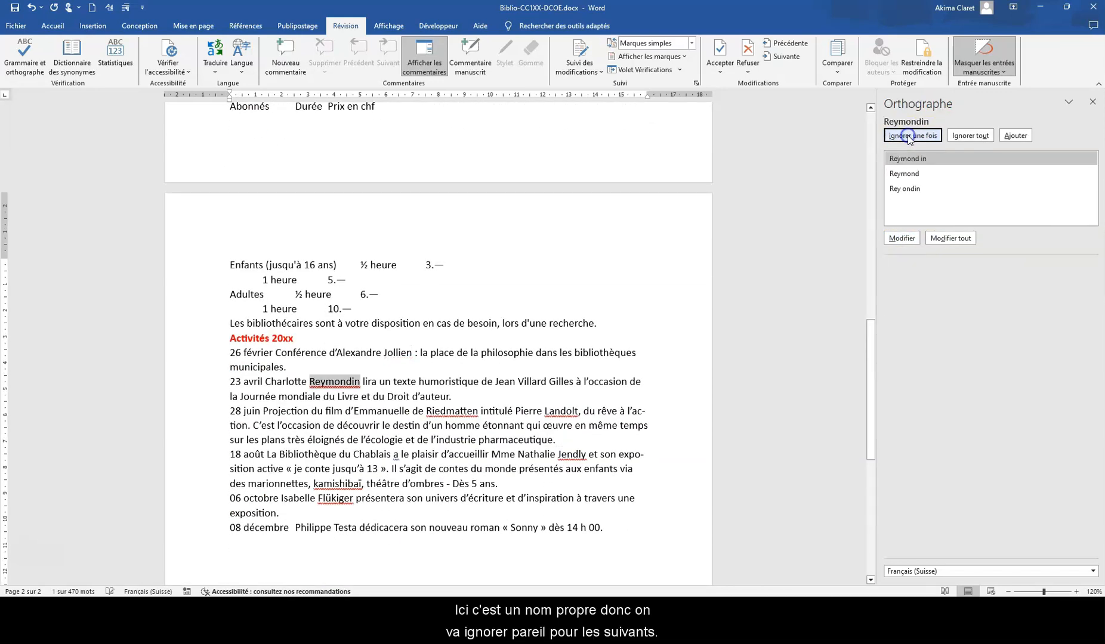
click(909, 137)
click(909, 137)
click(909, 137)
click(909, 136)
click(909, 136)
click(909, 137)
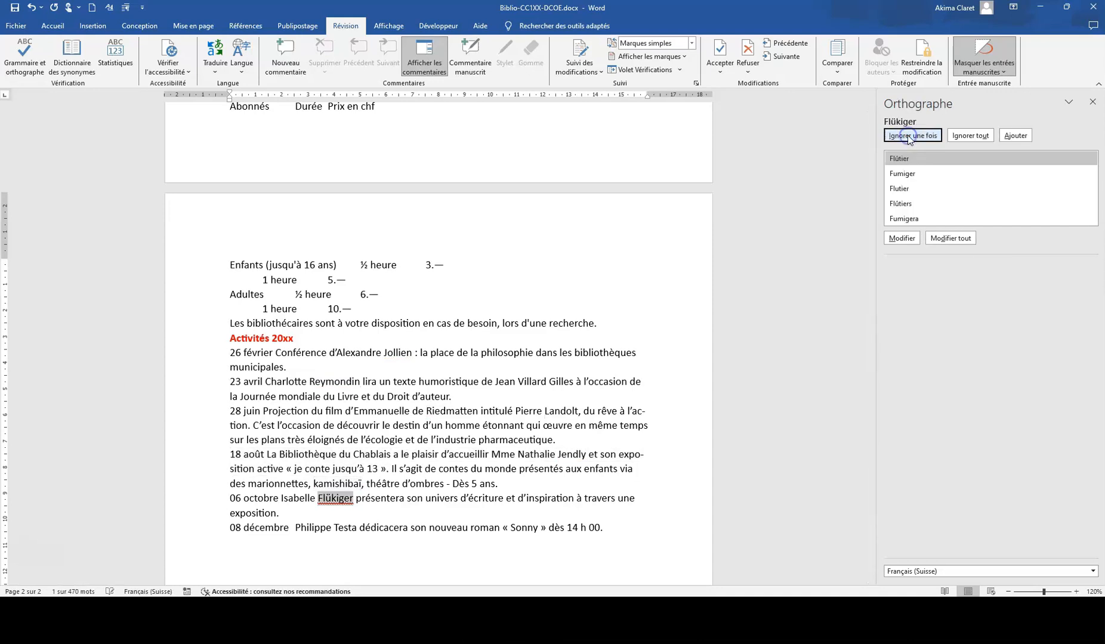
click(909, 137)
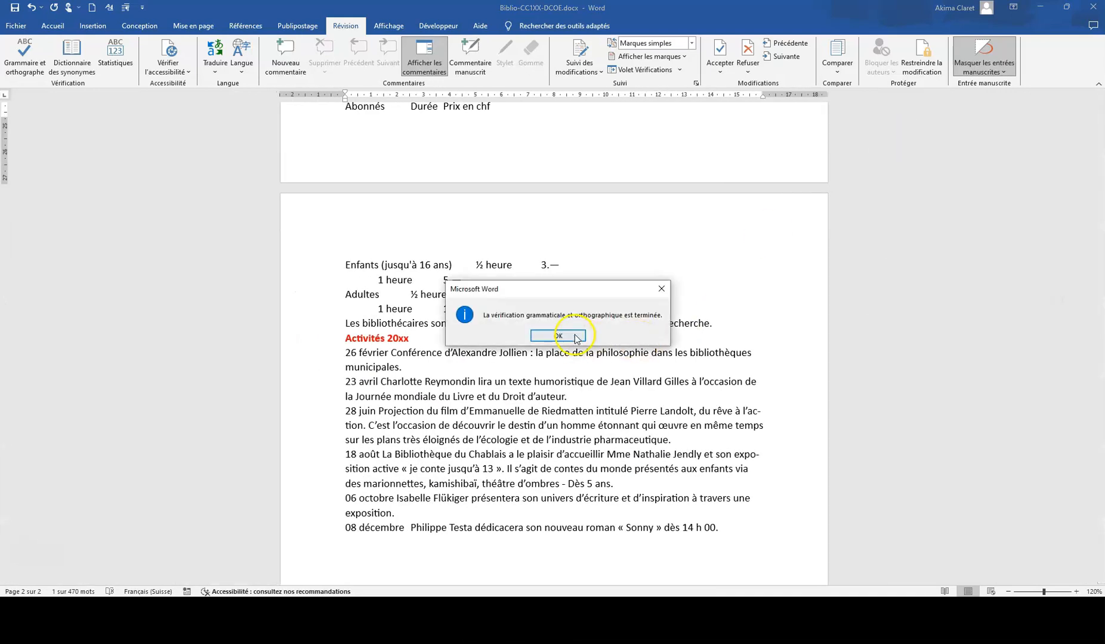
key(Return)
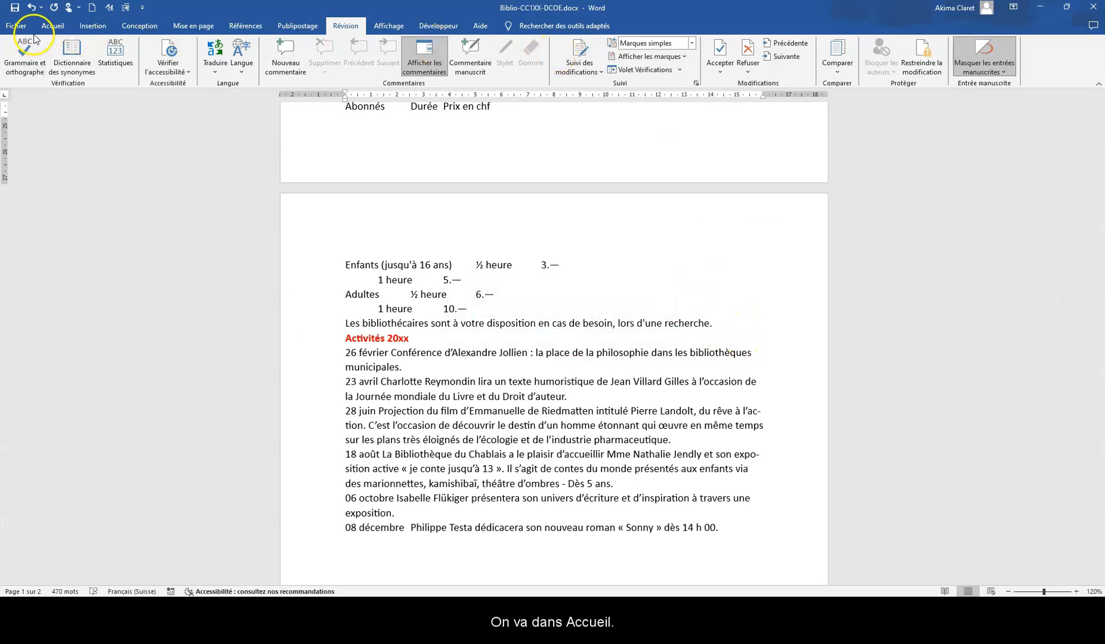
- Replace all occurrences of "chf" with "CHF" throughout the document using the advanced find and replace
click(53, 26)
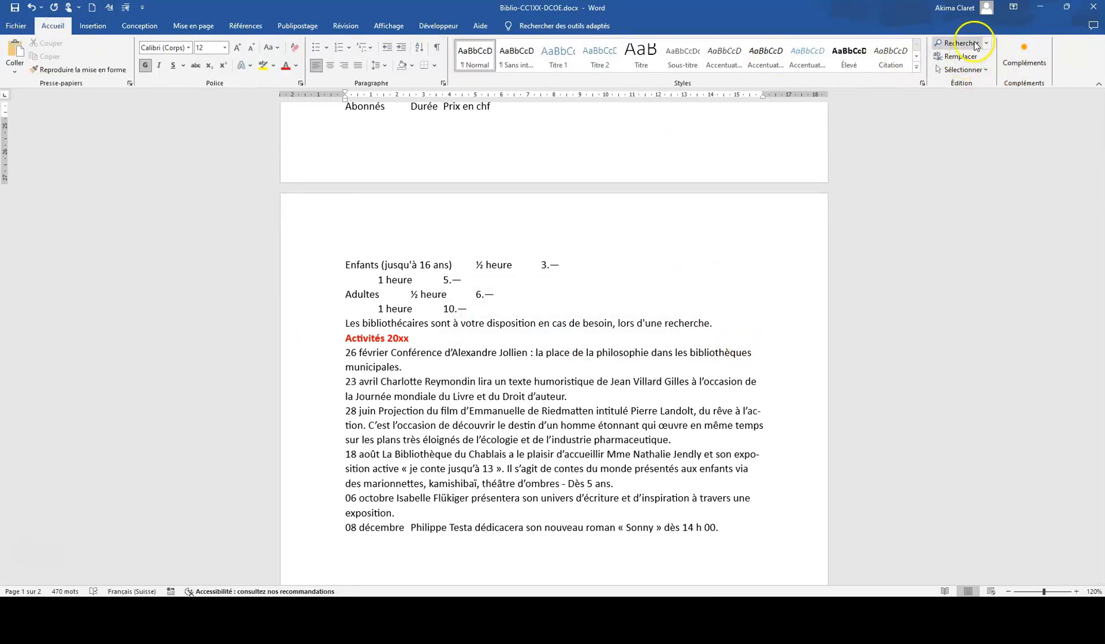
click(986, 44)
click(971, 66)
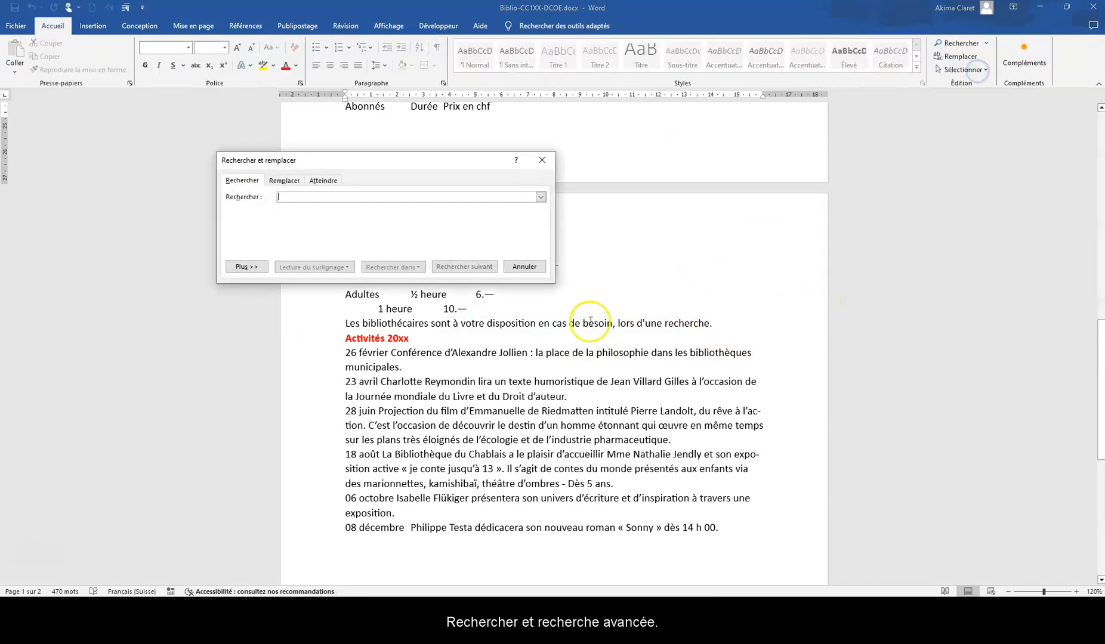
click(247, 267)
click(284, 180)
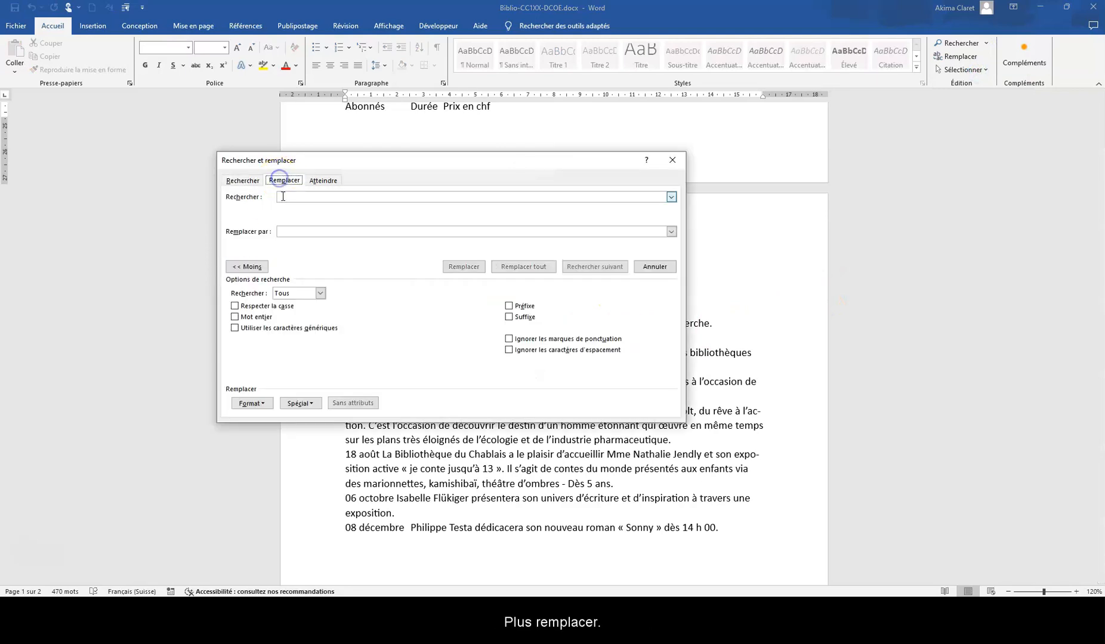
text(chf)
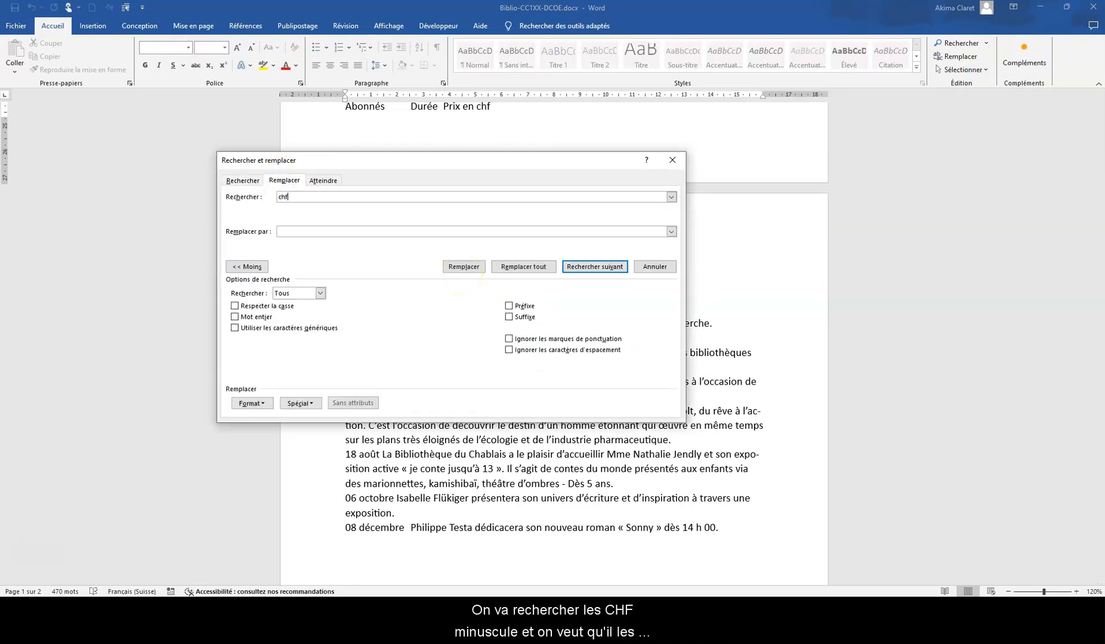
click(290, 229)
text(CHF)
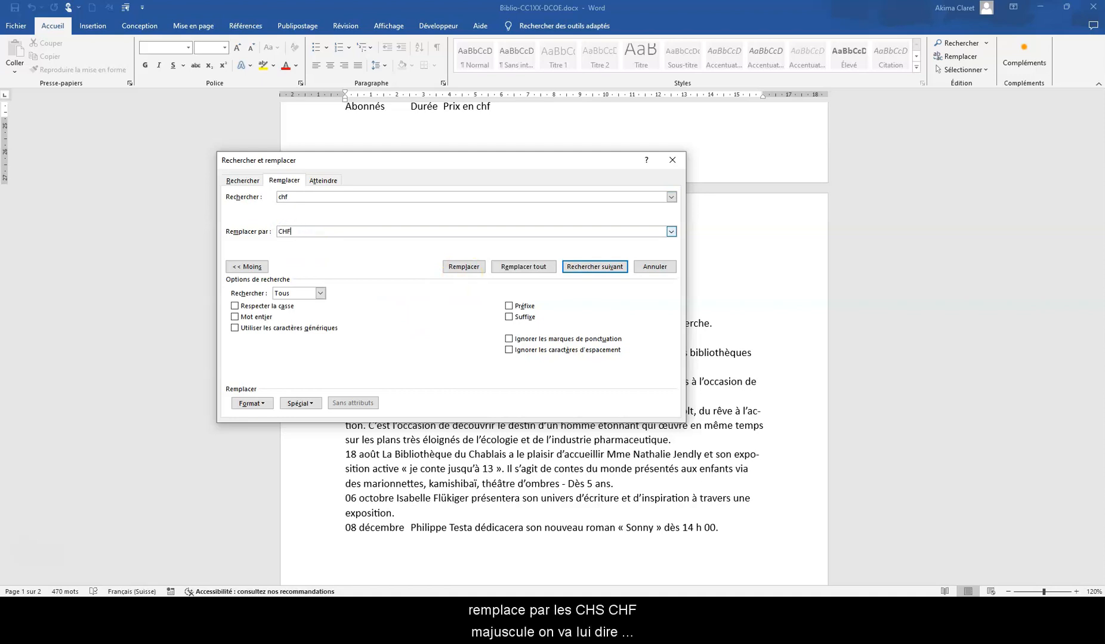
click(523, 270)
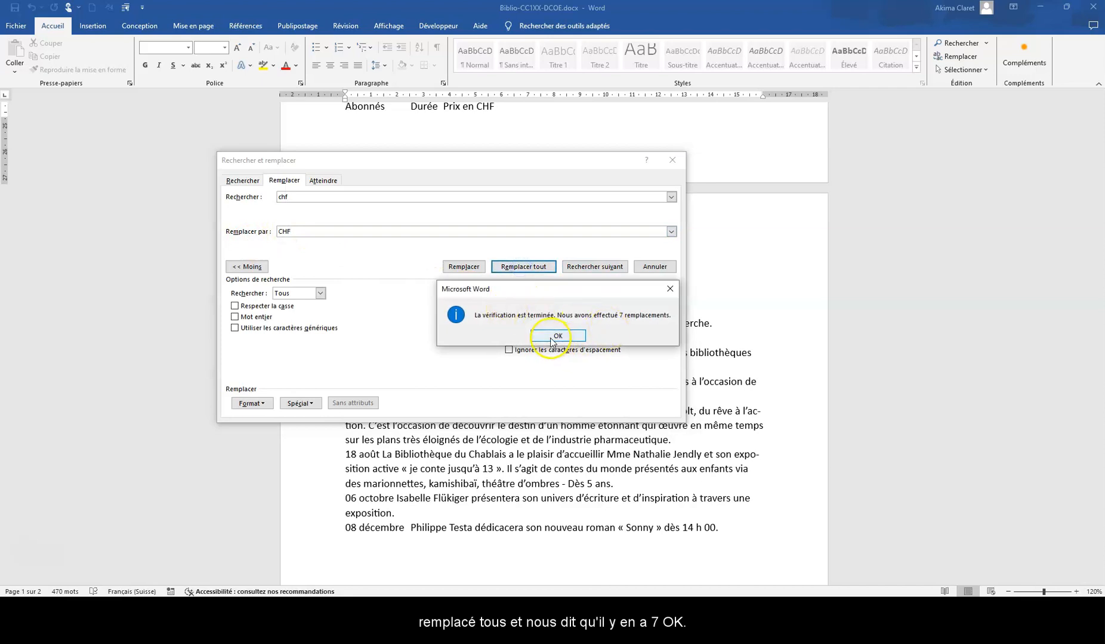
click(554, 337)
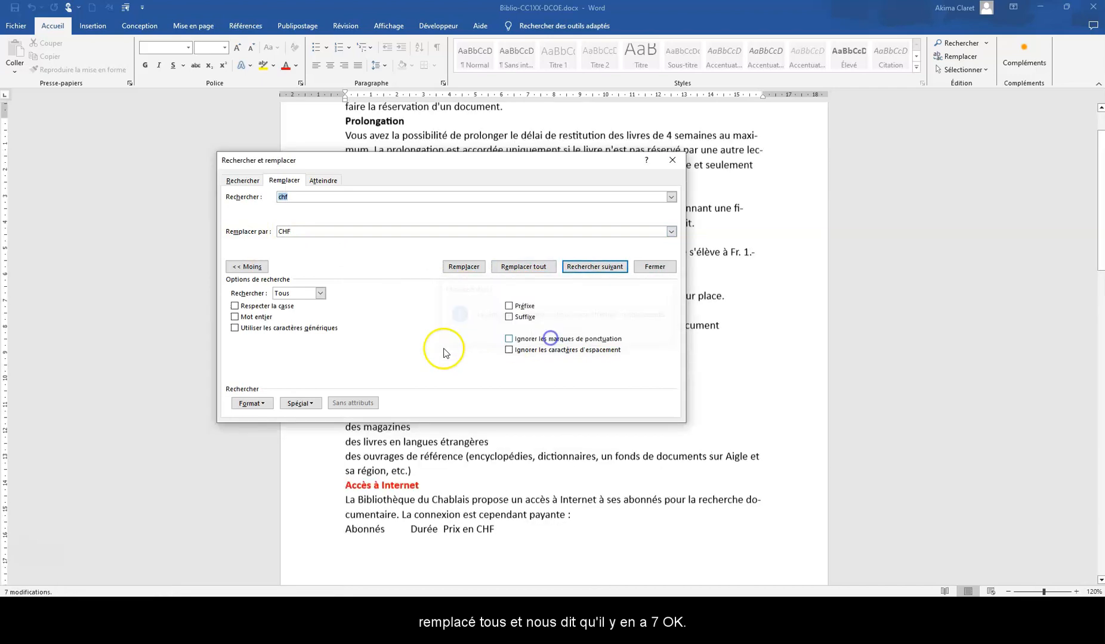
click(672, 162)
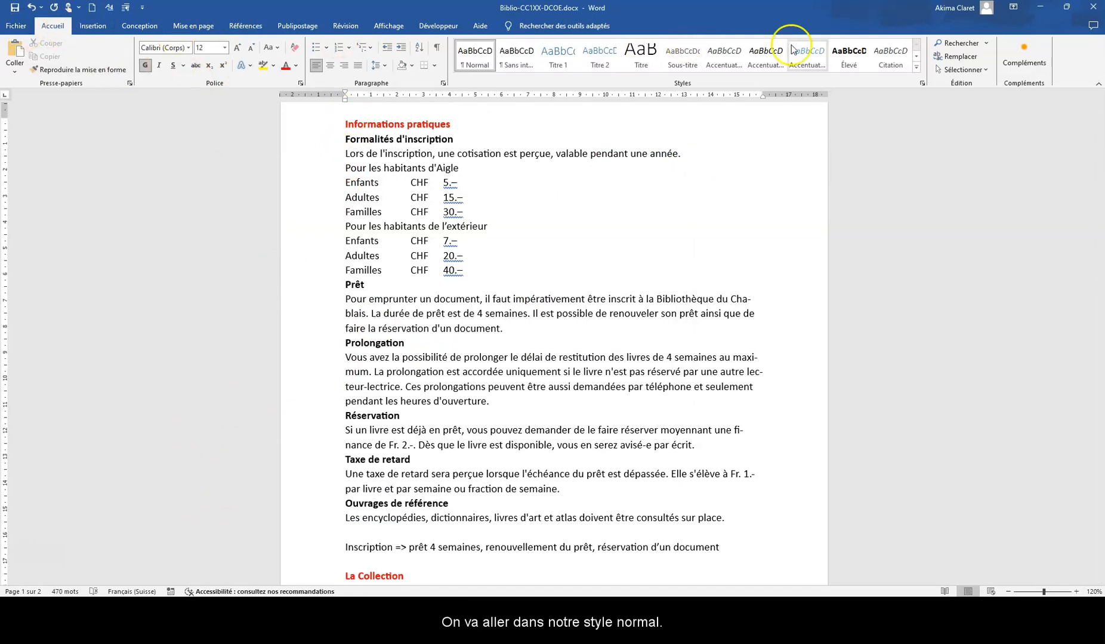
- Modify the Normal style to use the Verdana font at size 11 with justified alignment
click(922, 83)
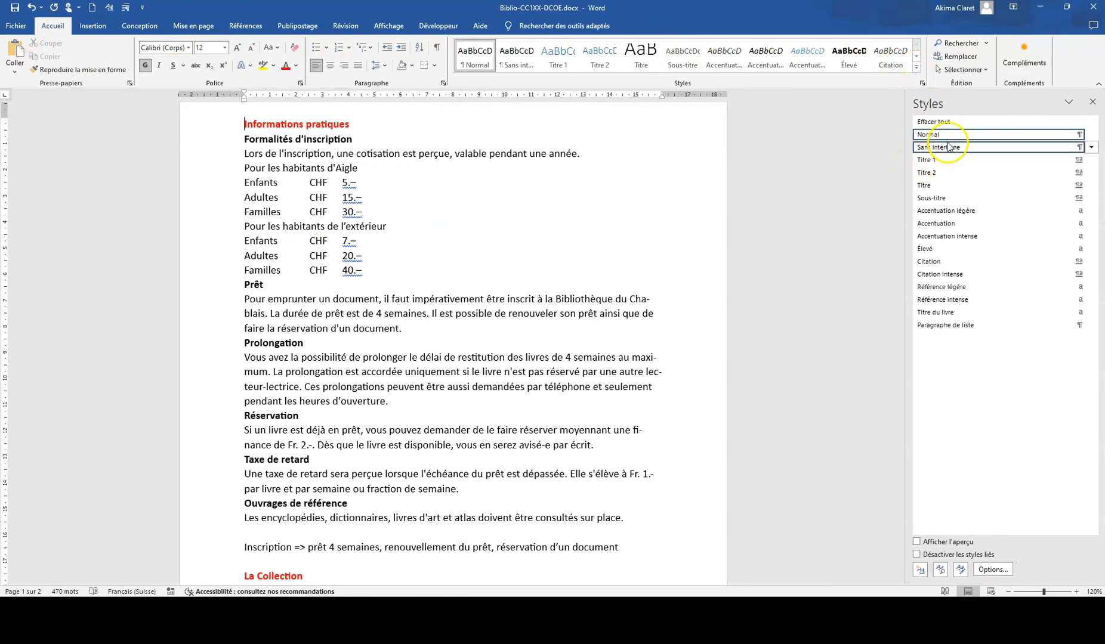
click(1091, 135)
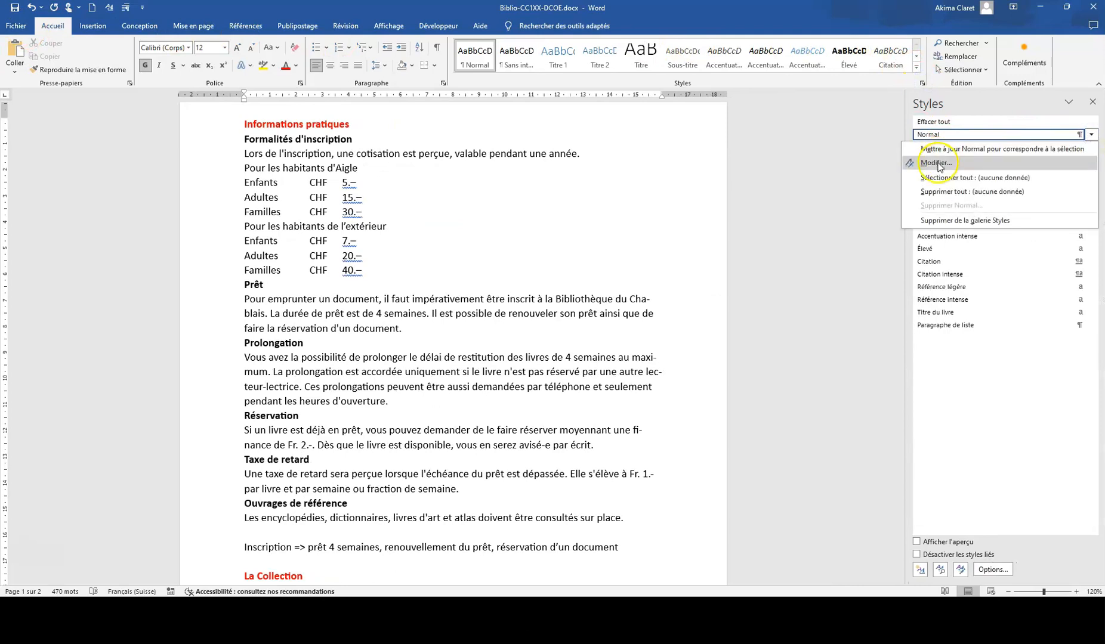
click(936, 164)
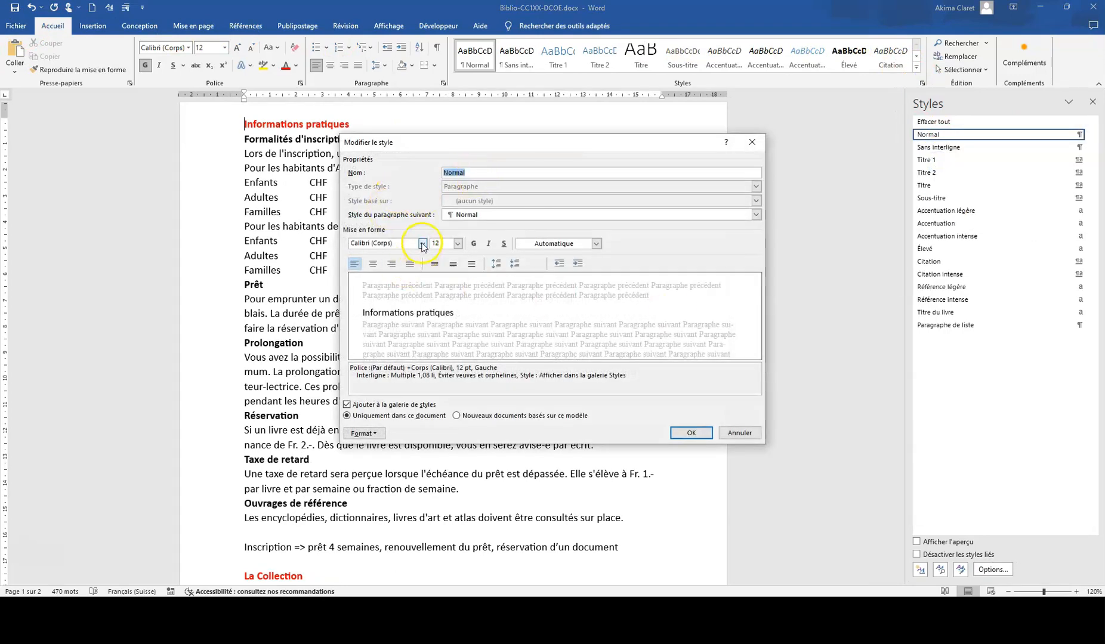
click(422, 243)
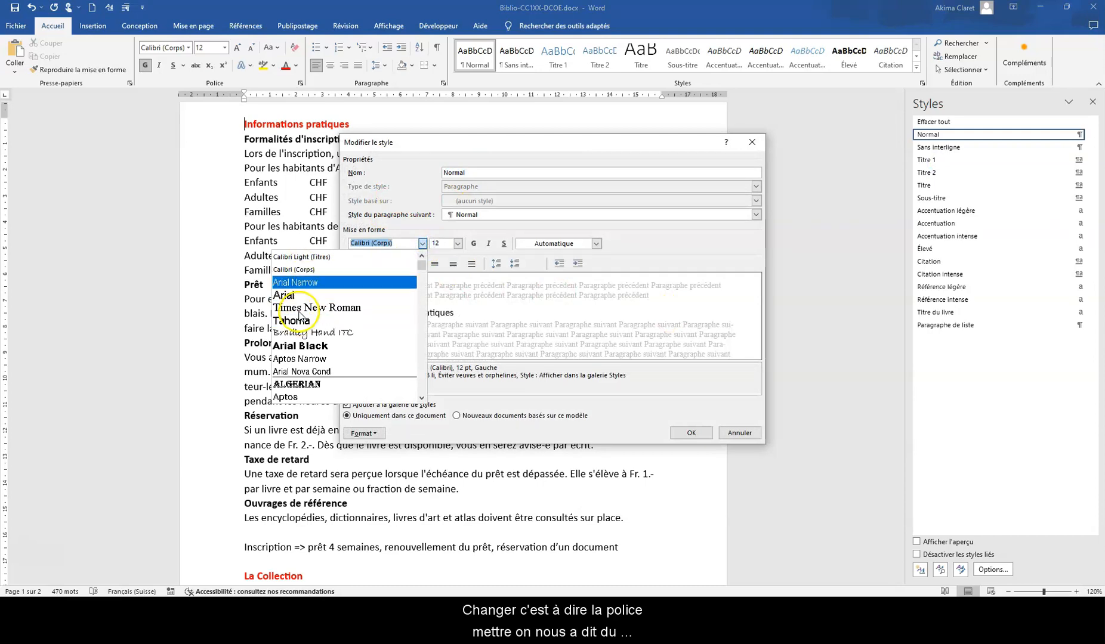
text(v)
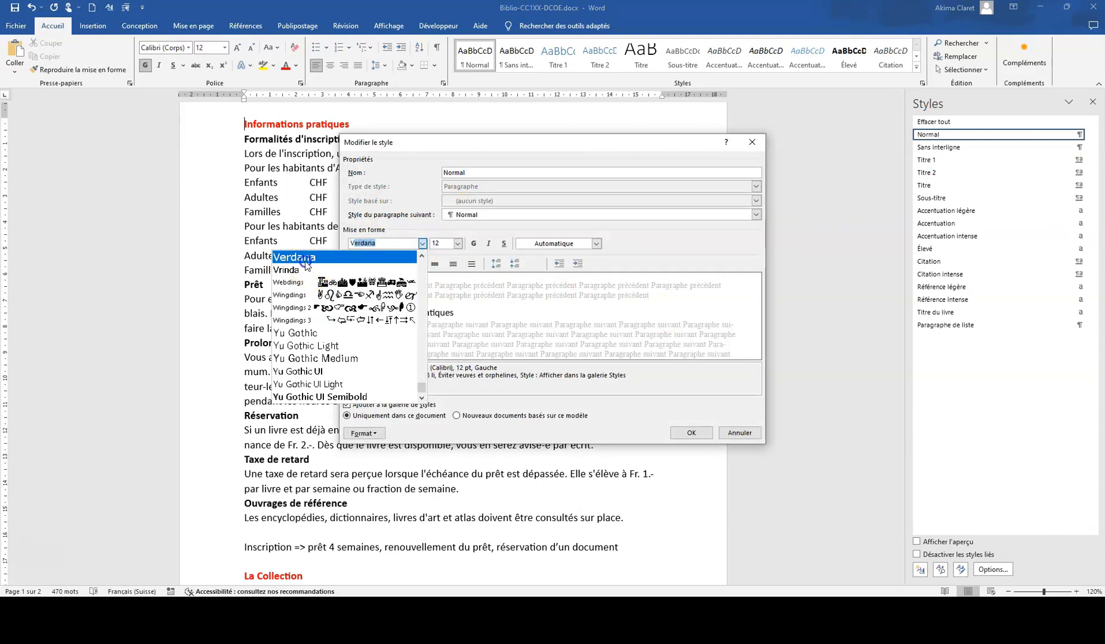
click(305, 261)
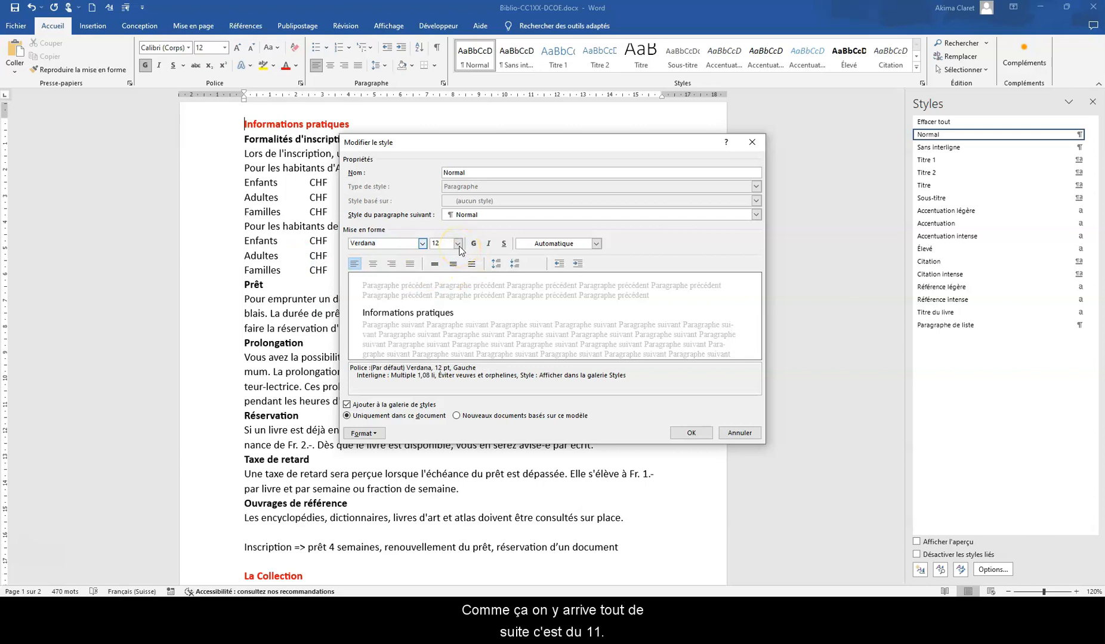
click(458, 245)
click(438, 278)
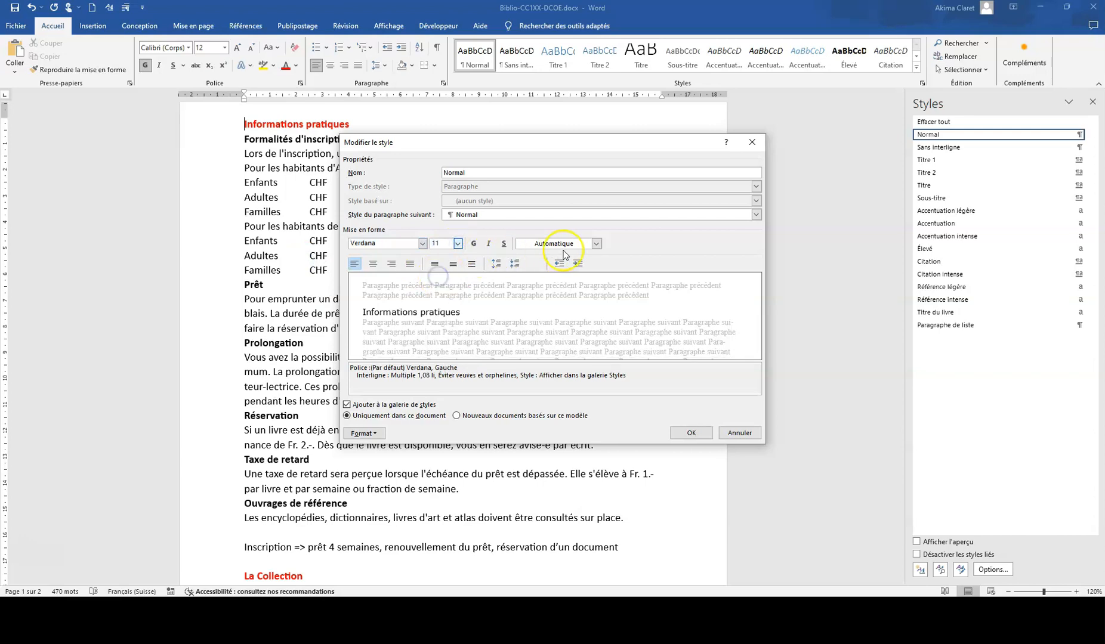
click(409, 264)
- Set the Normal style's paragraph spacing to 12 pt after with single line spacing, and apply the style changes
click(364, 433)
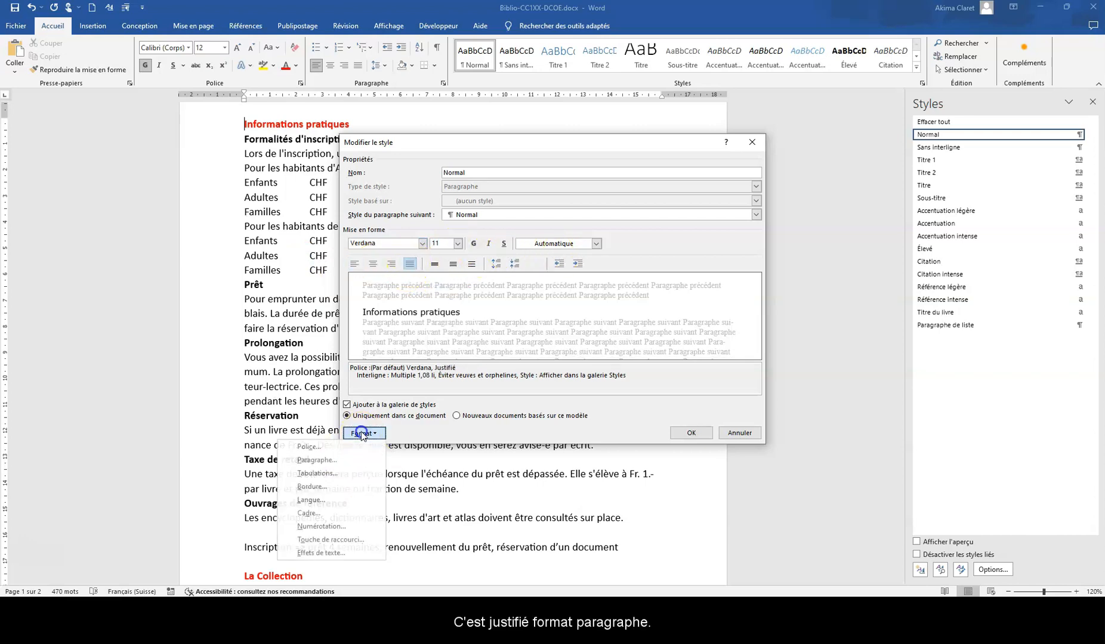
click(317, 460)
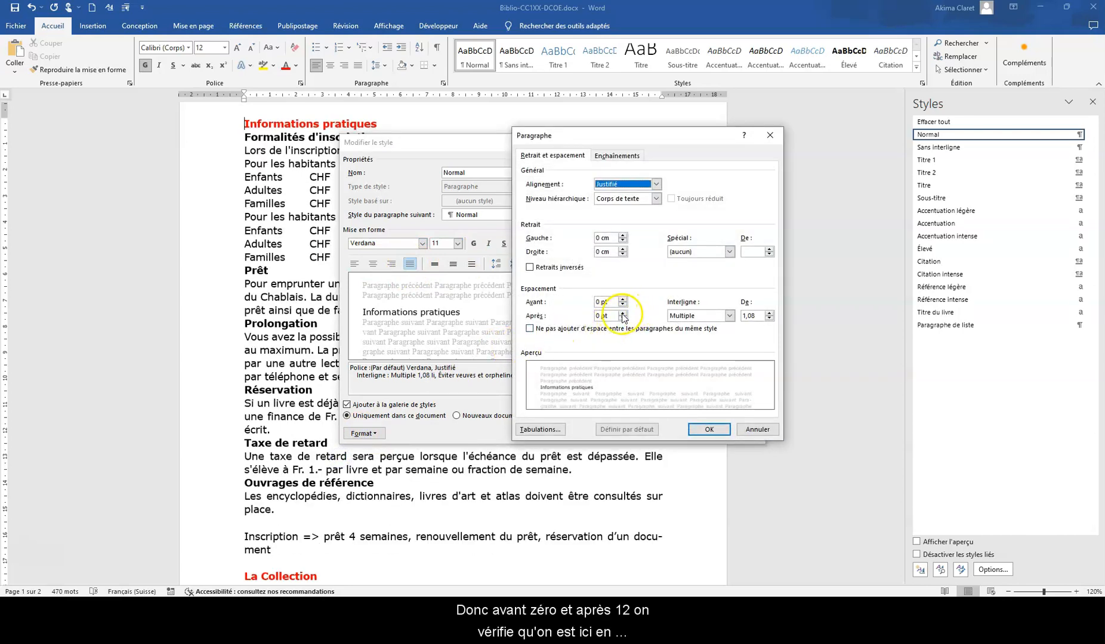
click(623, 313)
click(622, 313)
click(729, 316)
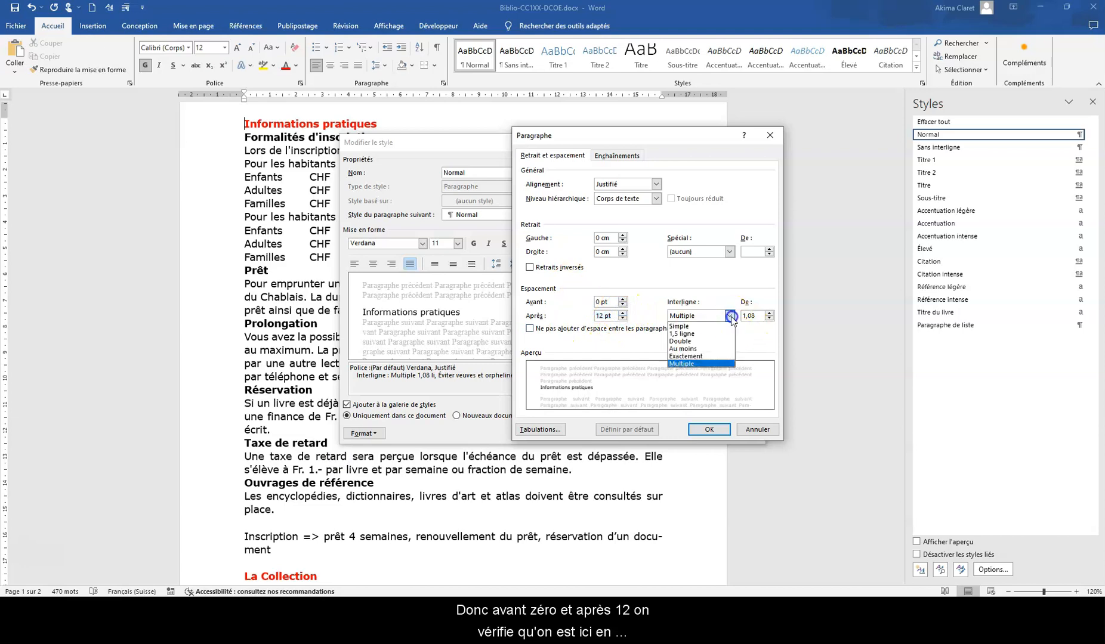
click(709, 327)
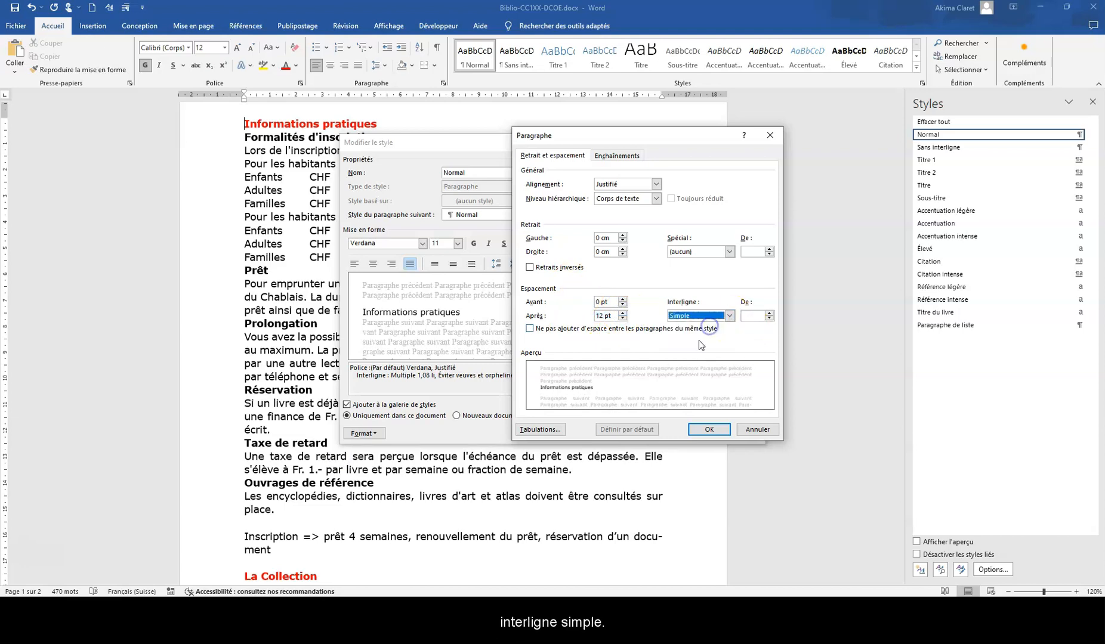
click(707, 429)
click(676, 434)
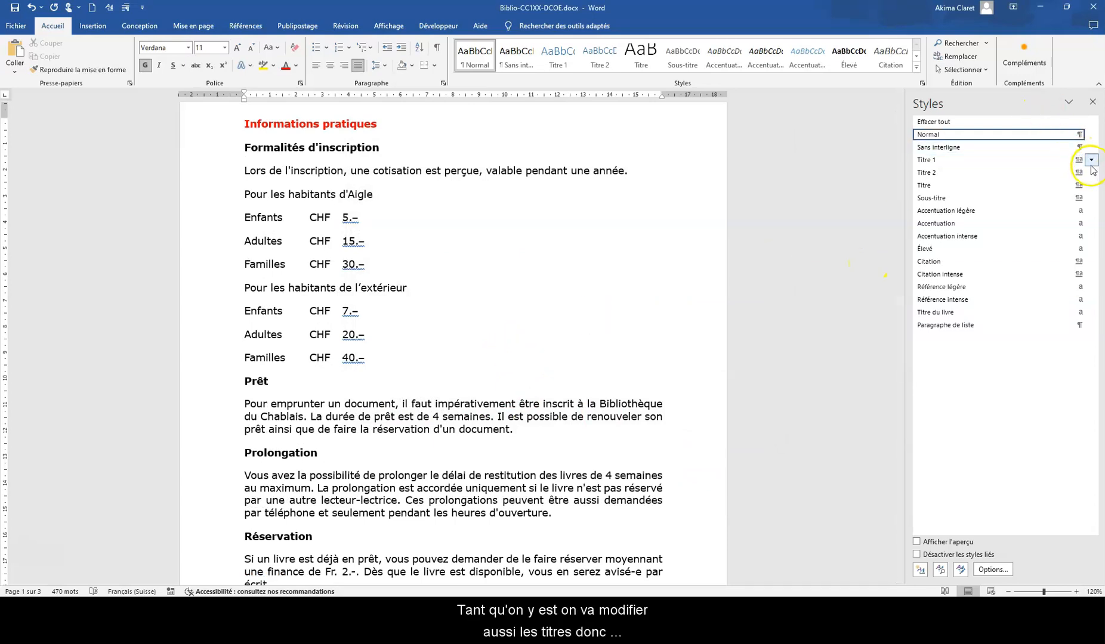
- Modify the Titre 1 style to use bold Verdana at size 16 in dark green (Accent 6) with left alignment
click(1091, 160)
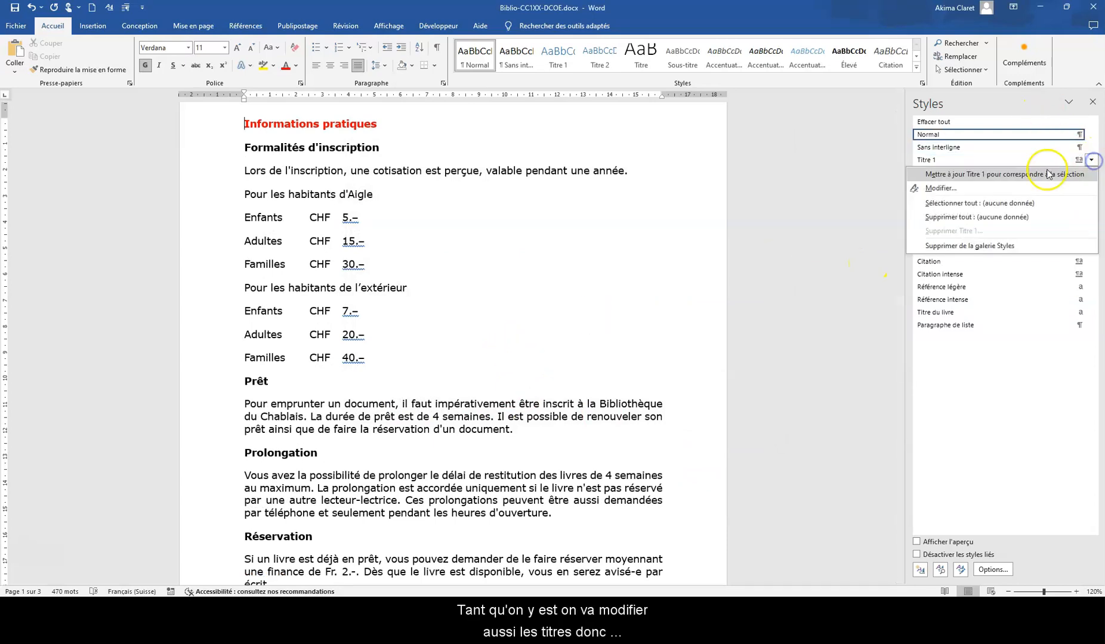
click(966, 189)
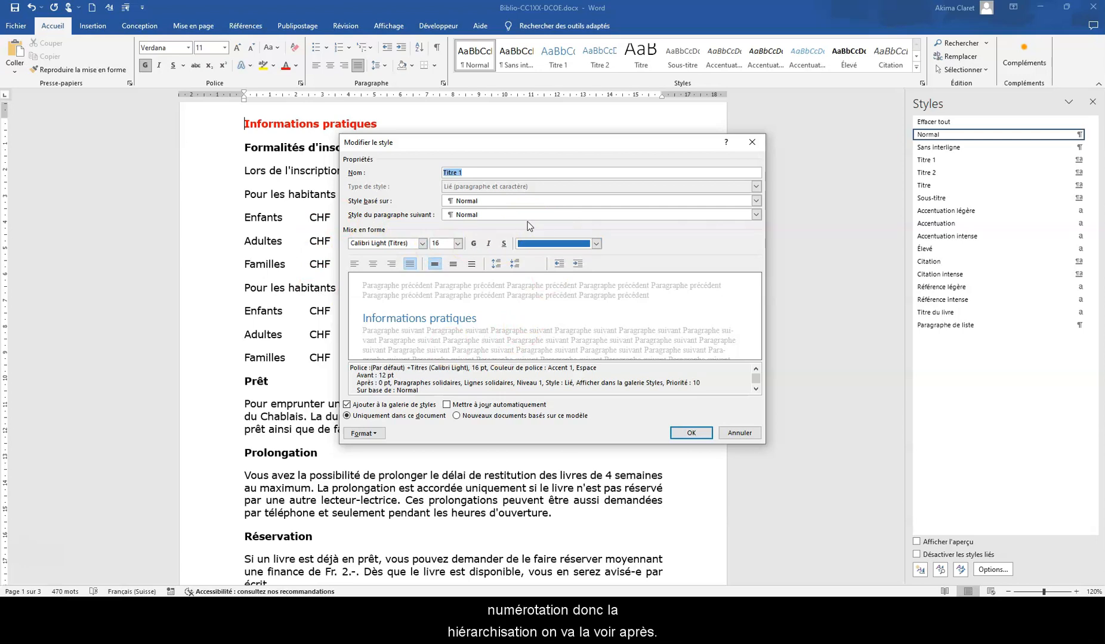
click(596, 243)
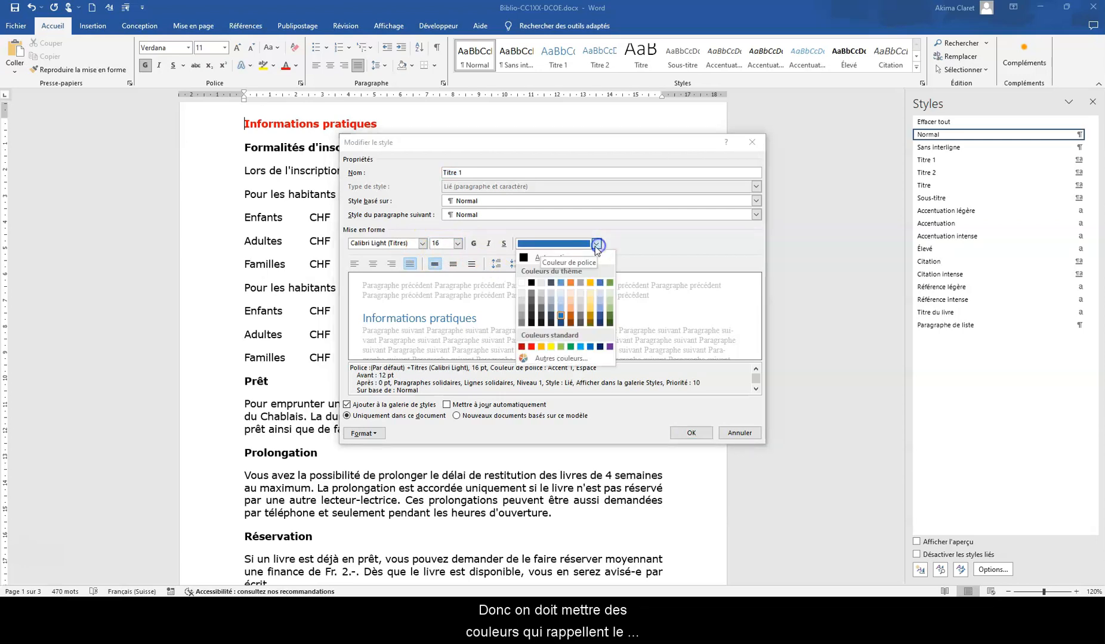
click(609, 322)
click(421, 244)
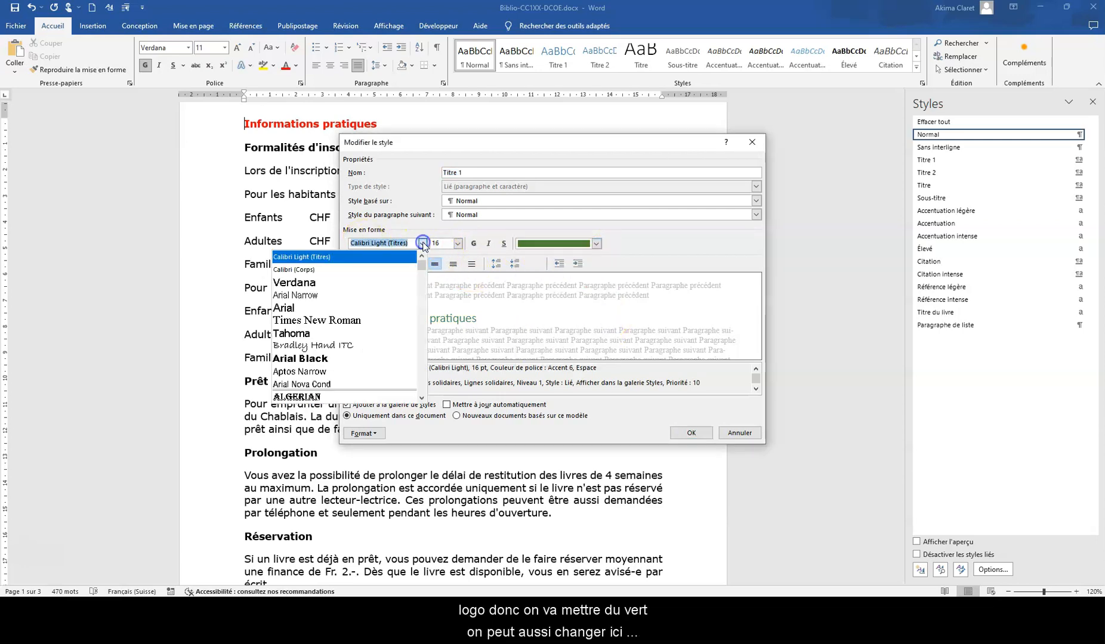
click(343, 287)
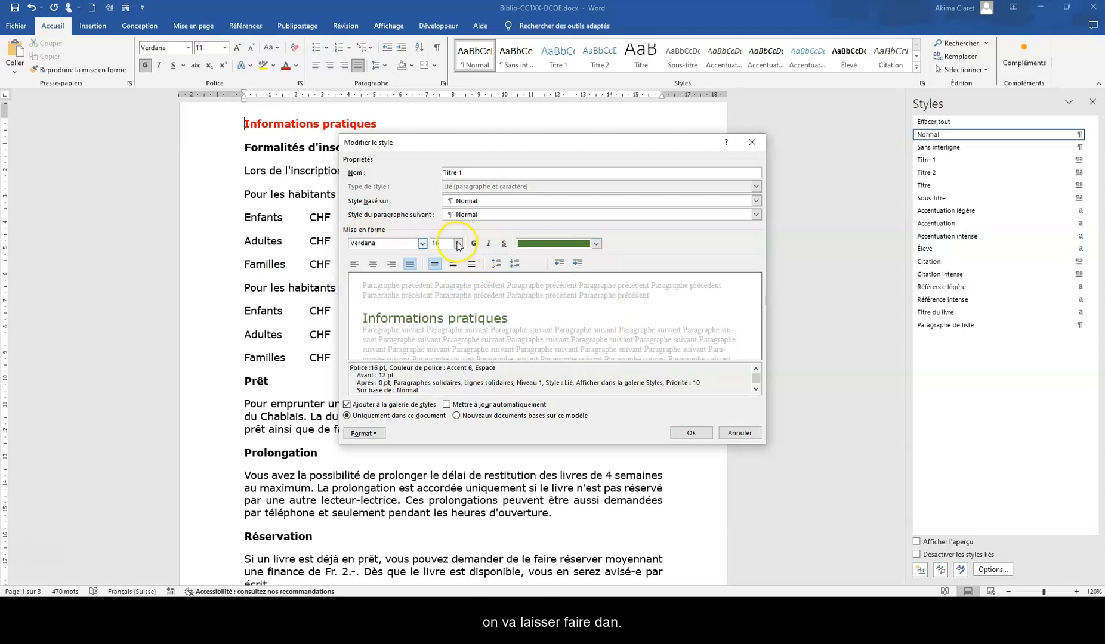
click(457, 243)
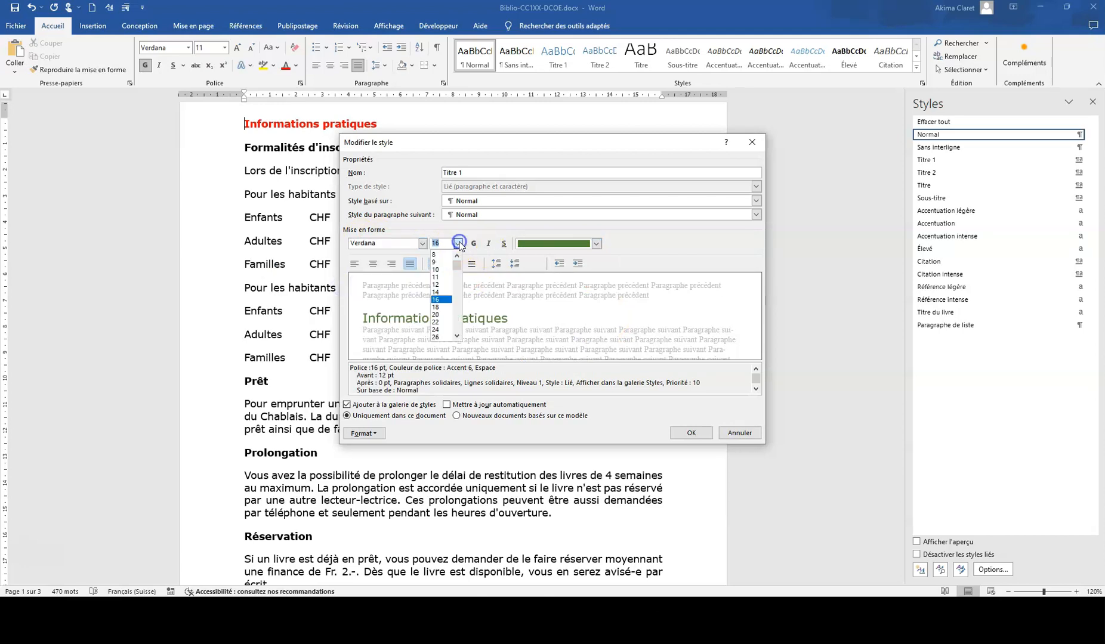
click(447, 299)
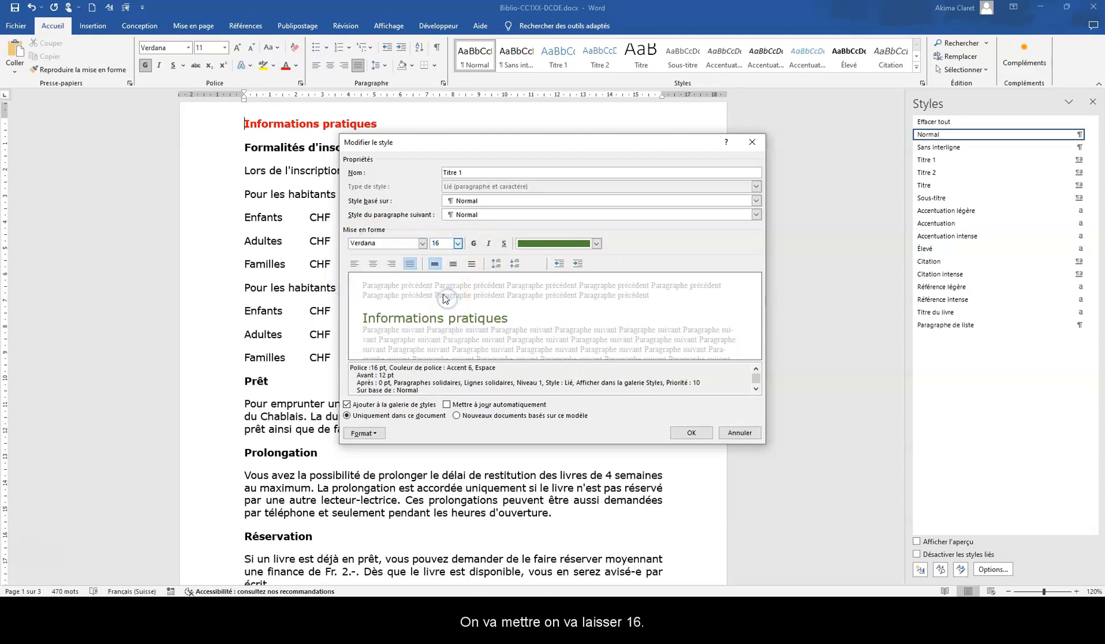
click(354, 264)
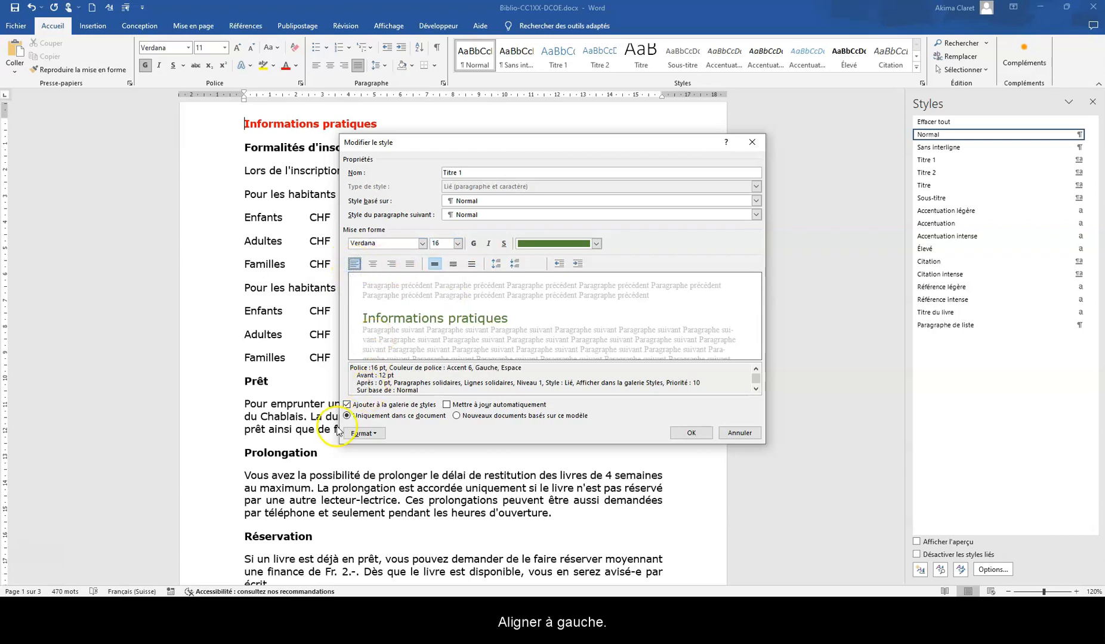
click(473, 243)
- Set the Titre 1 style's paragraph spacing to 0 pt before and 18 pt after, and apply the style changes
click(363, 433)
click(316, 459)
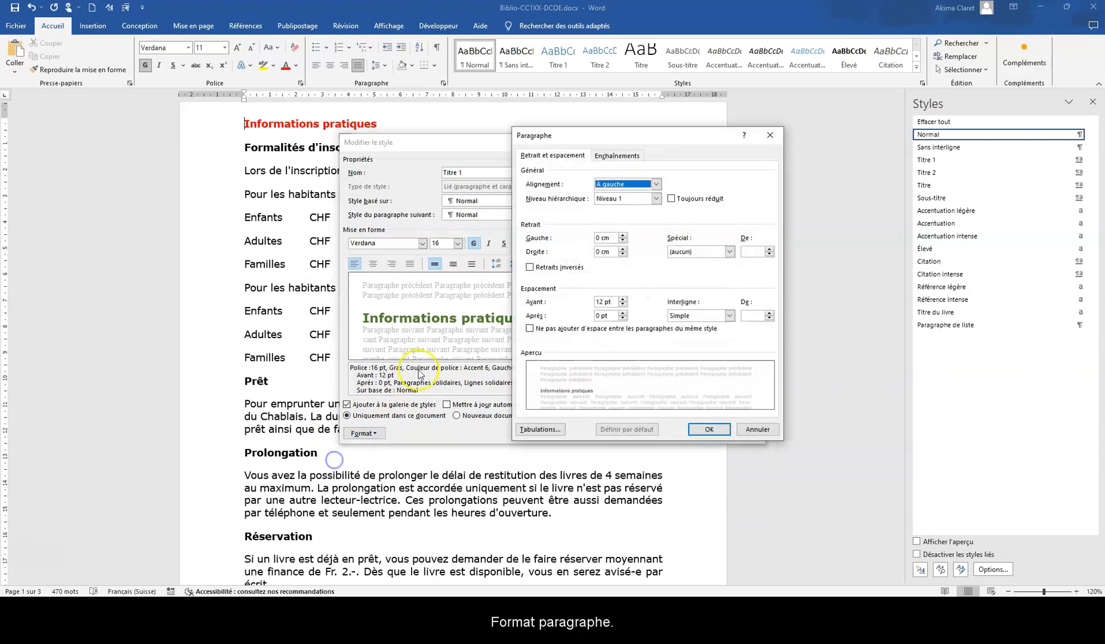
click(622, 305)
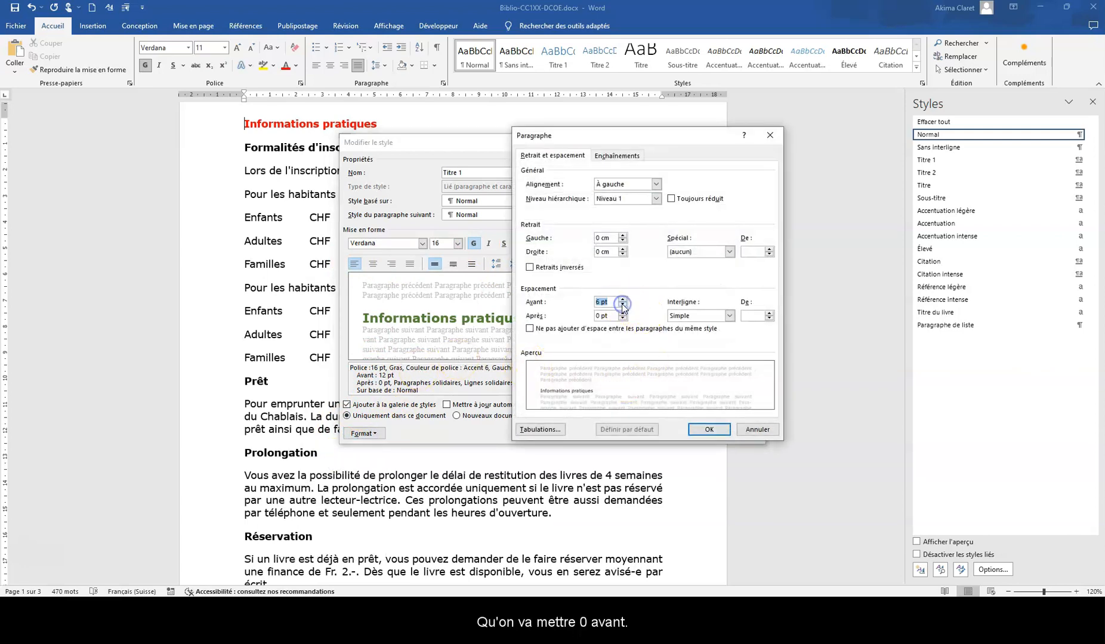
click(622, 313)
click(622, 313)
click(622, 313)
click(709, 430)
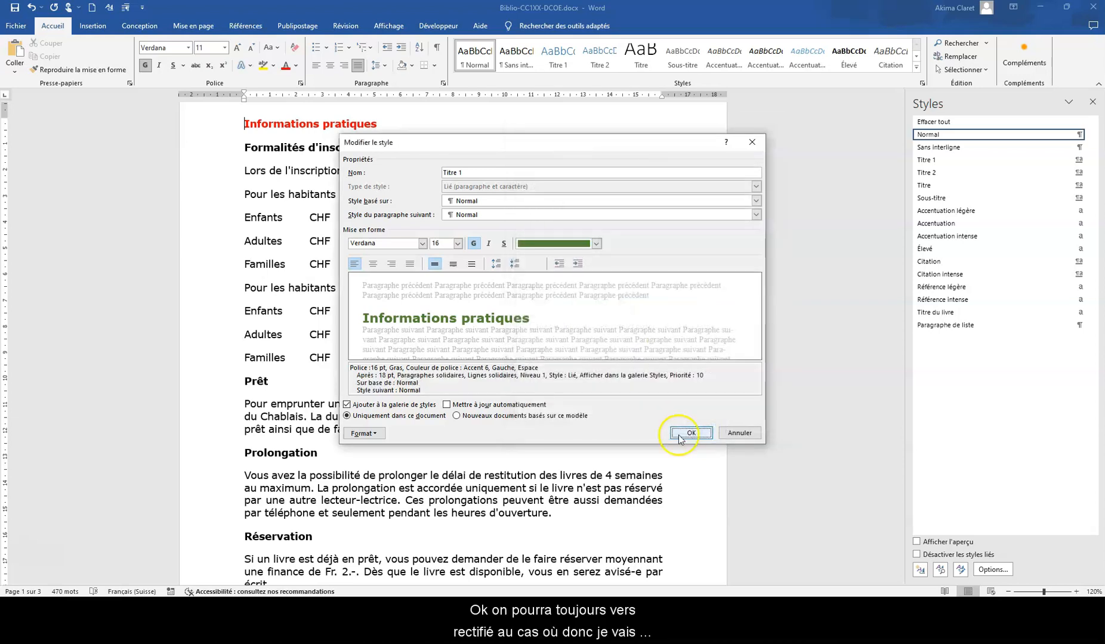
click(691, 433)
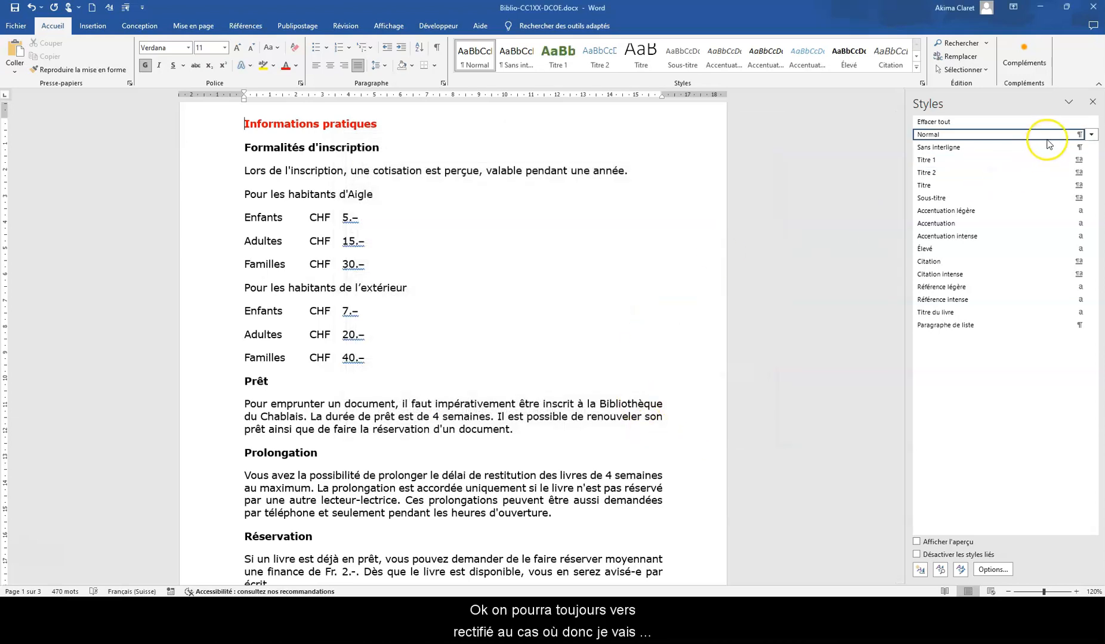
- Modify the Titre 2 style to use bold black Verdana at size 14 with left alignment
click(1084, 173)
click(951, 202)
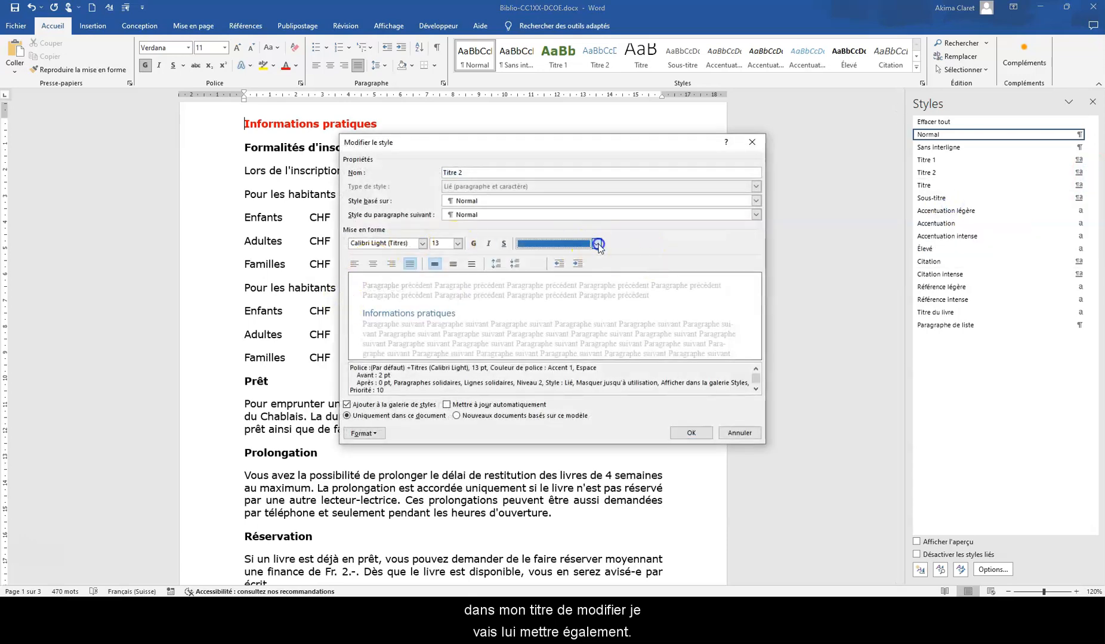
click(595, 244)
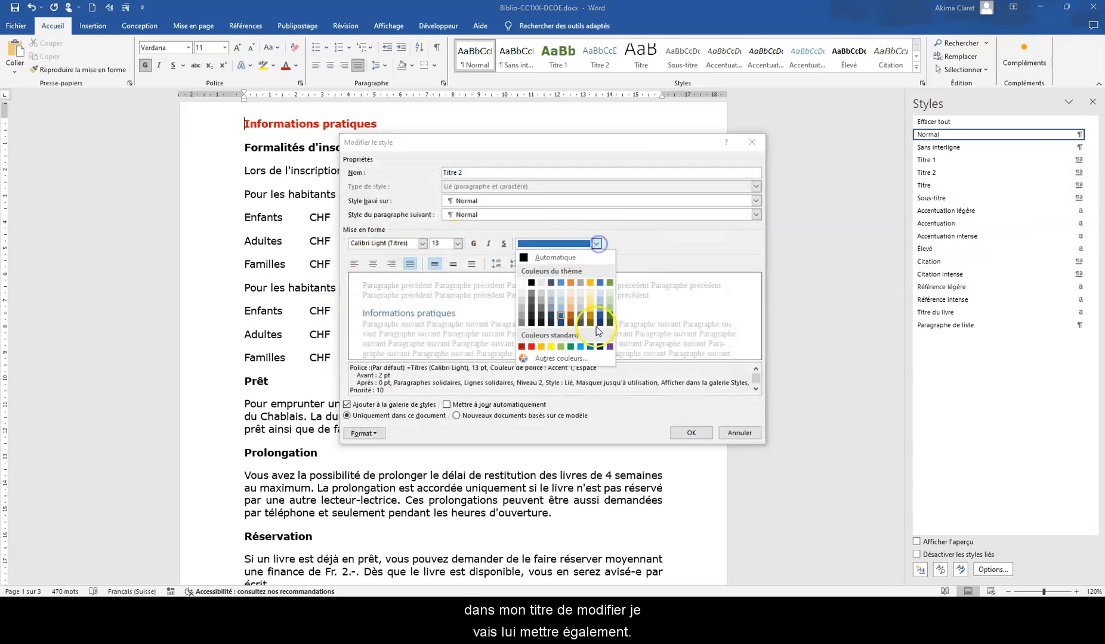
click(531, 282)
click(423, 244)
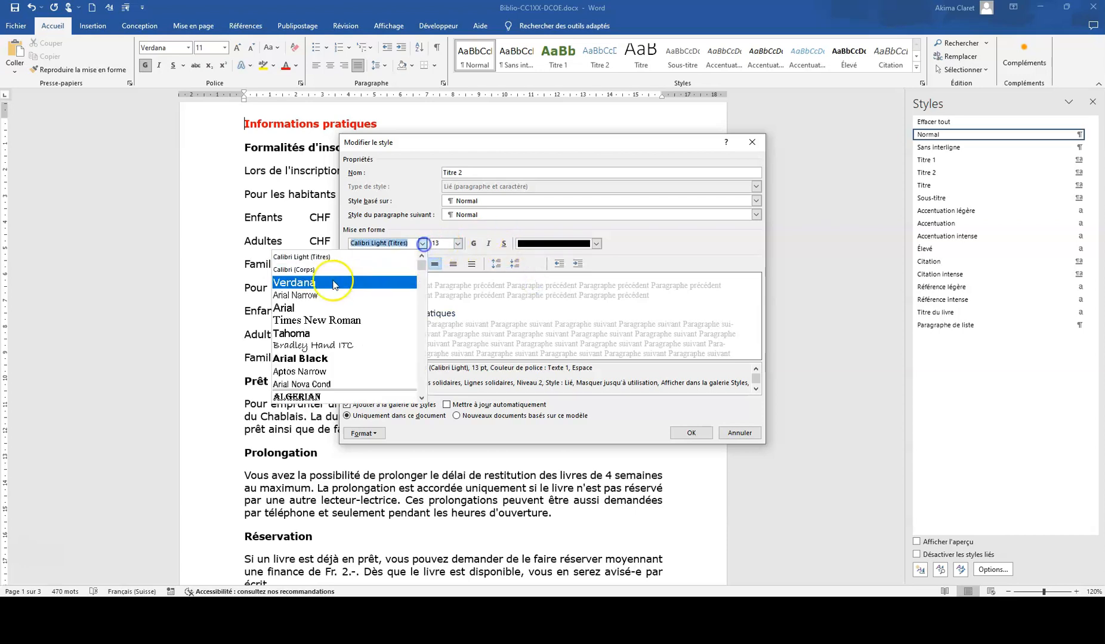
click(312, 281)
click(458, 244)
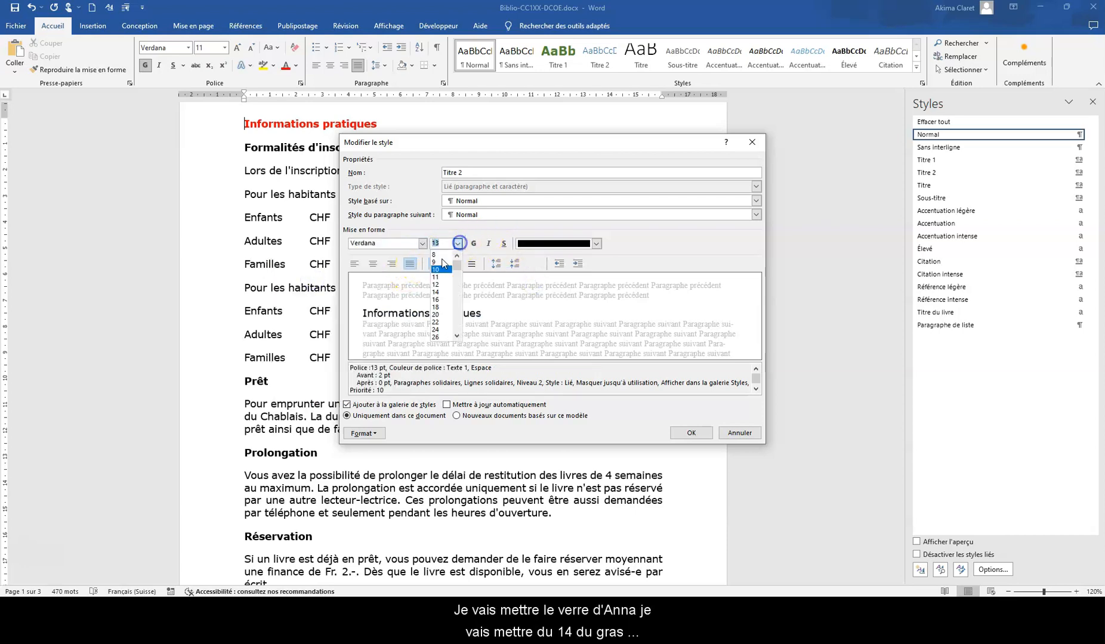
click(445, 293)
click(474, 244)
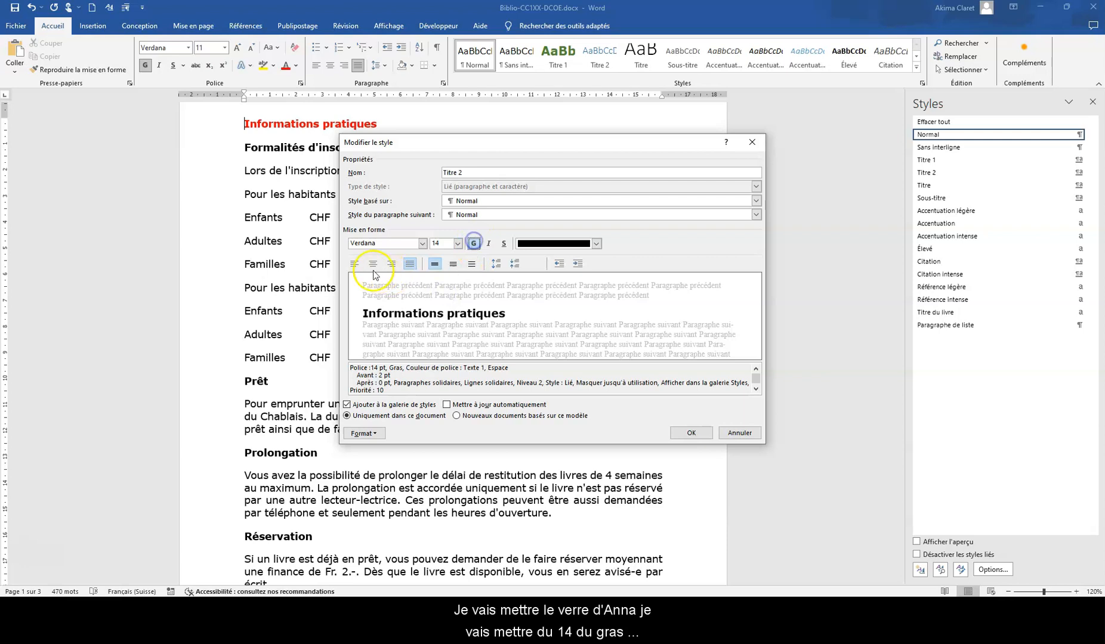
click(355, 263)
- Set the Titre 2 style's paragraph spacing to 0 pt before and 6 pt after
click(371, 433)
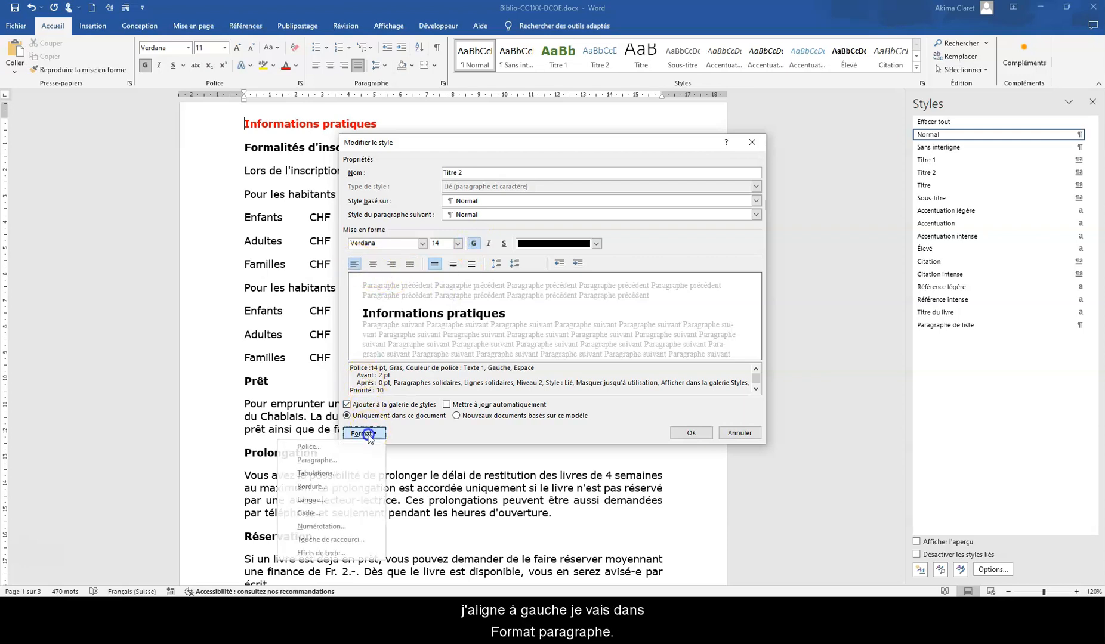
click(346, 459)
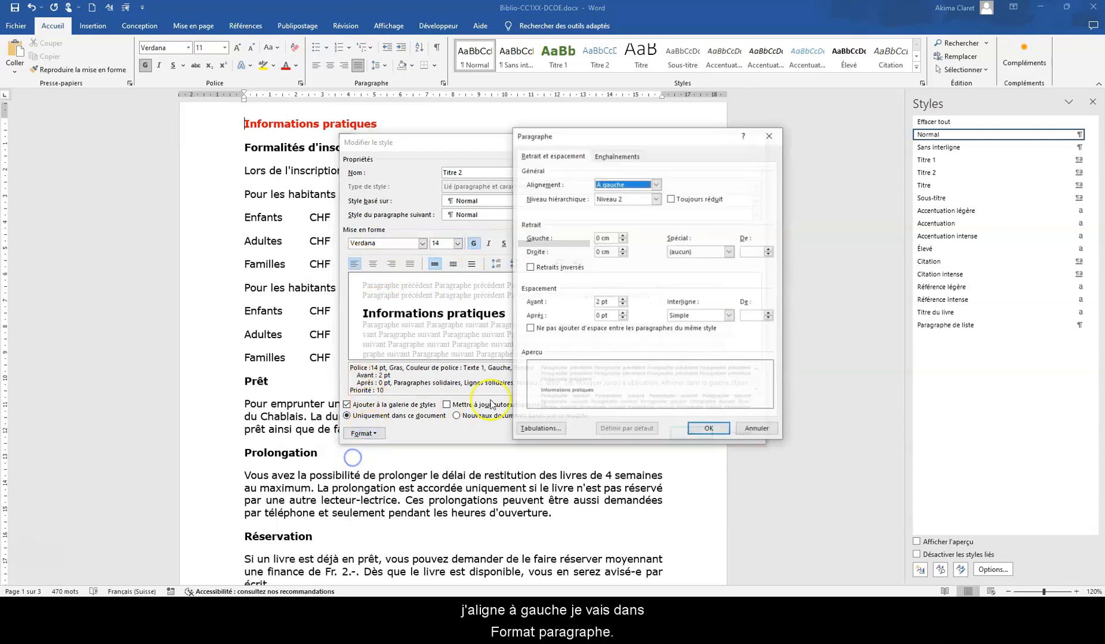
click(622, 304)
click(622, 314)
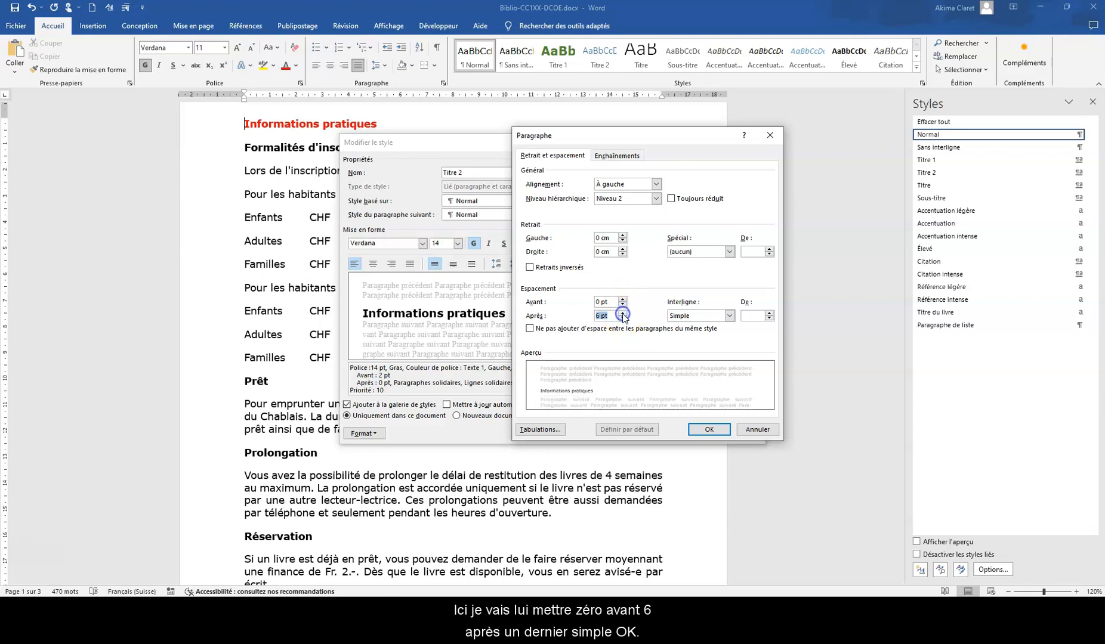
click(712, 430)
- Add a light green background shading to the Titre 2 style and apply the style changes
click(364, 433)
click(312, 486)
click(133, 216)
drag(230, 201, 301, 193)
click(175, 237)
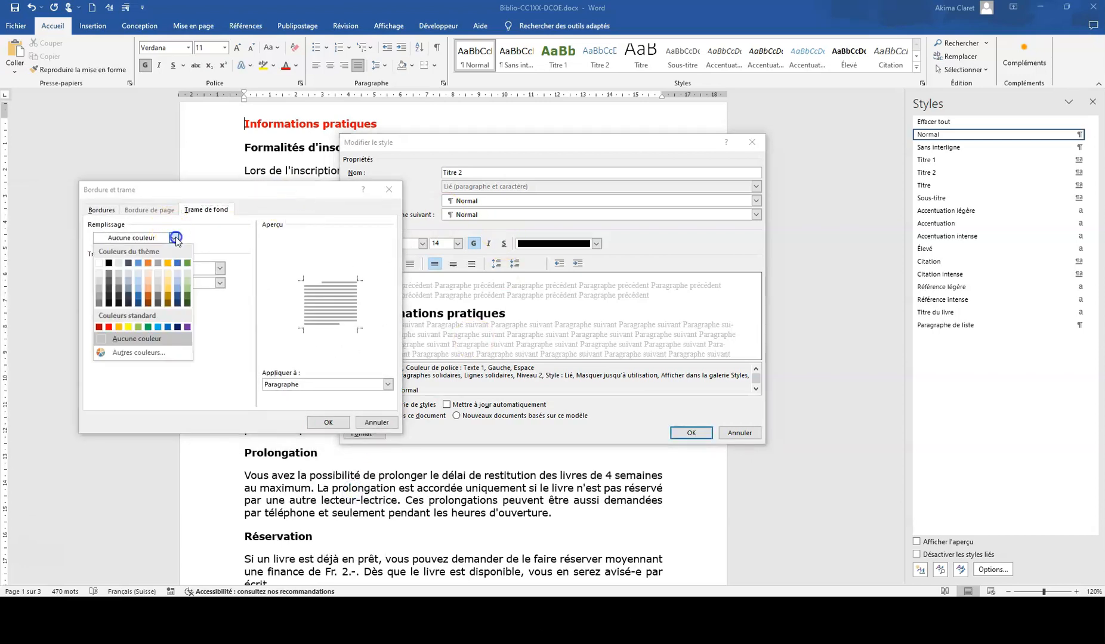
click(189, 287)
click(328, 422)
click(691, 433)
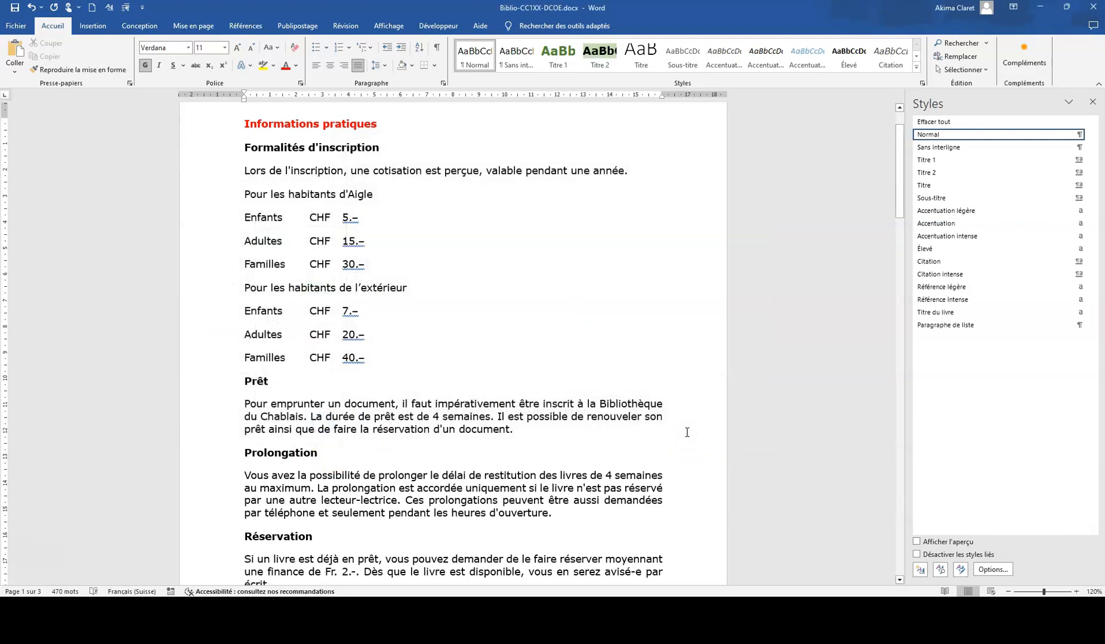
- Insert two page breaks before the "Informations pratiques" heading and show the formatting marks
scroll(435, 257, up, 2)
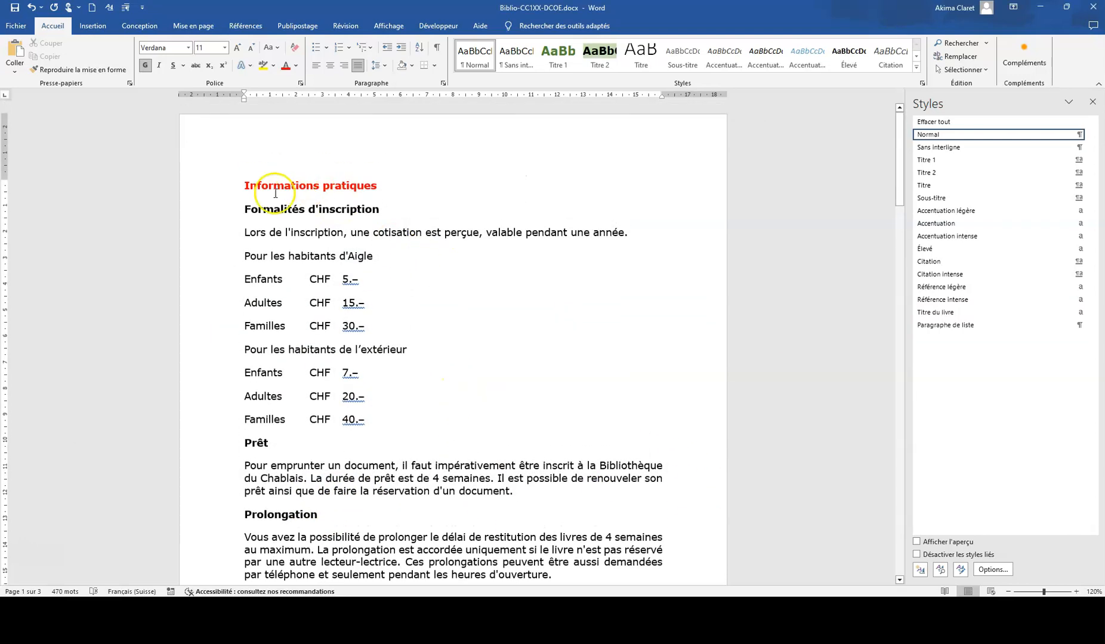
click(87, 26)
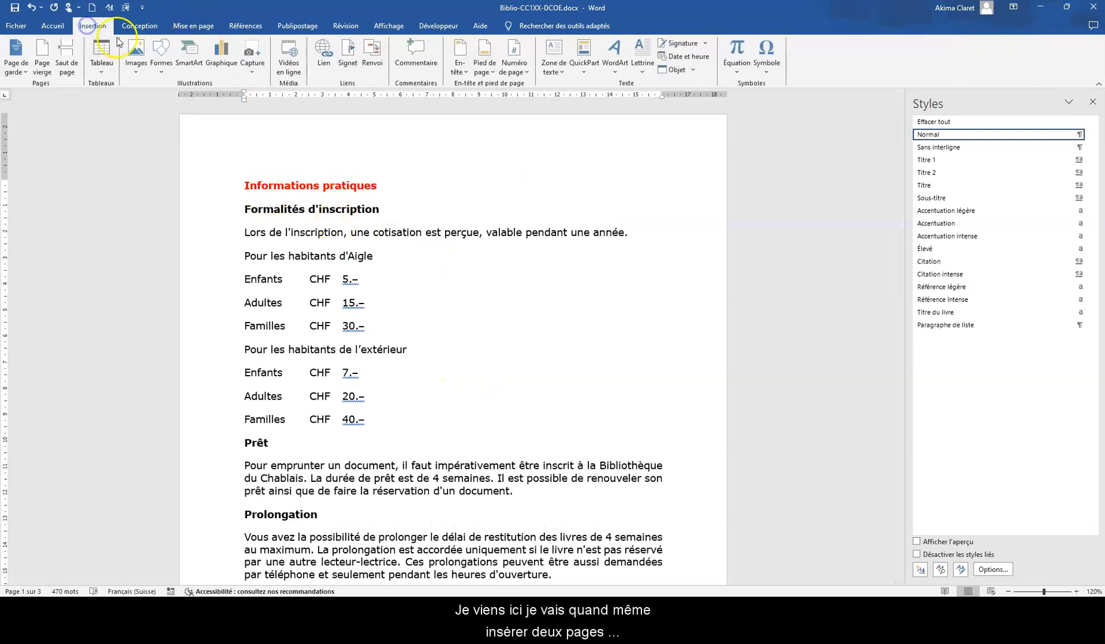
click(65, 57)
click(65, 56)
scroll(320, 295, up, 8)
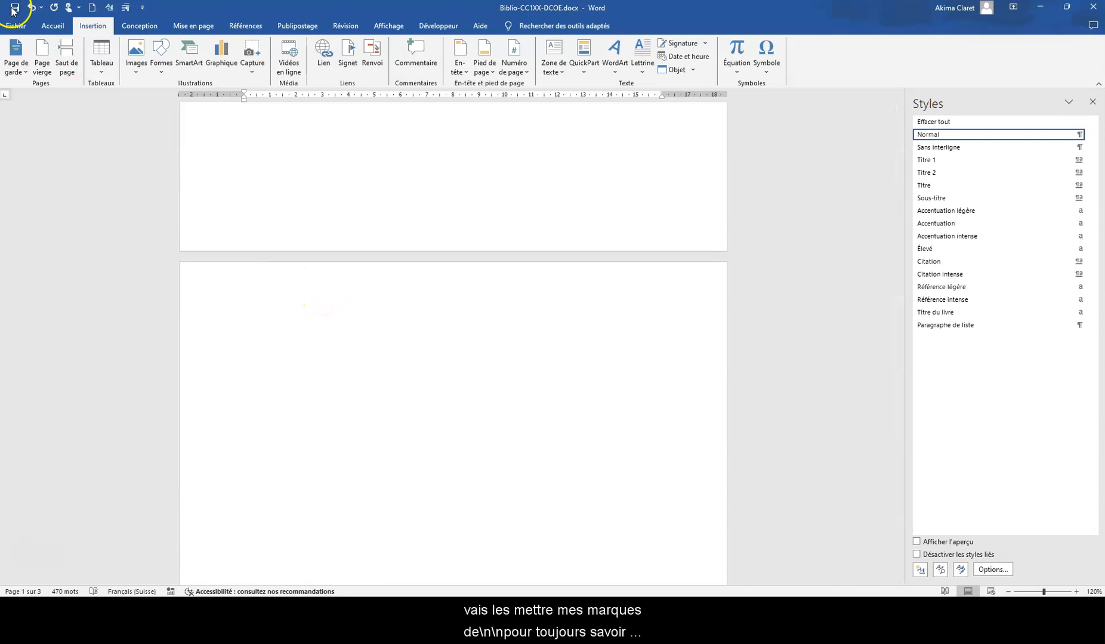
click(58, 28)
click(437, 49)
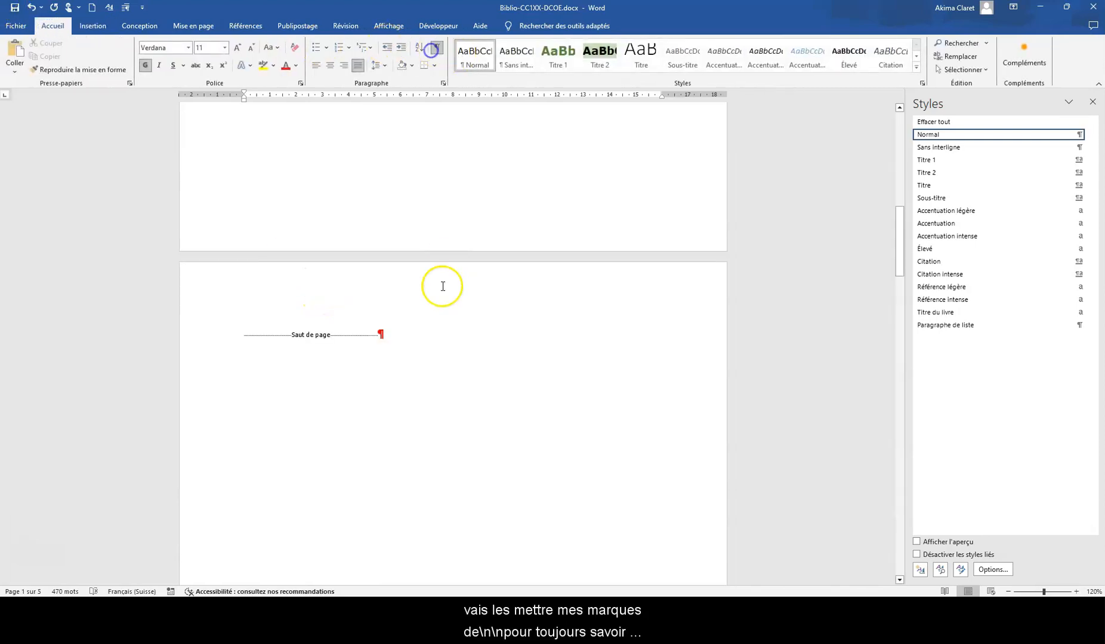
- Apply the Normal style to the start of page 2 and enter "Table des matières" followed by two paragraph breaks before the page break
scroll(375, 308, down, 3)
scroll(371, 298, up, 7)
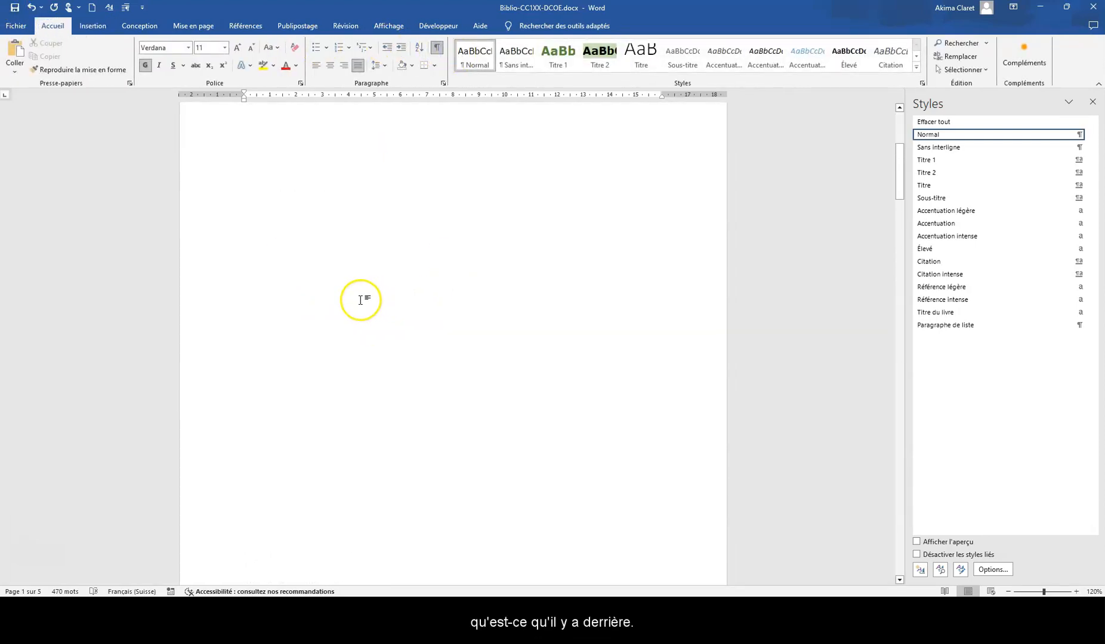
scroll(278, 292, down, 5)
click(236, 313)
click(243, 312)
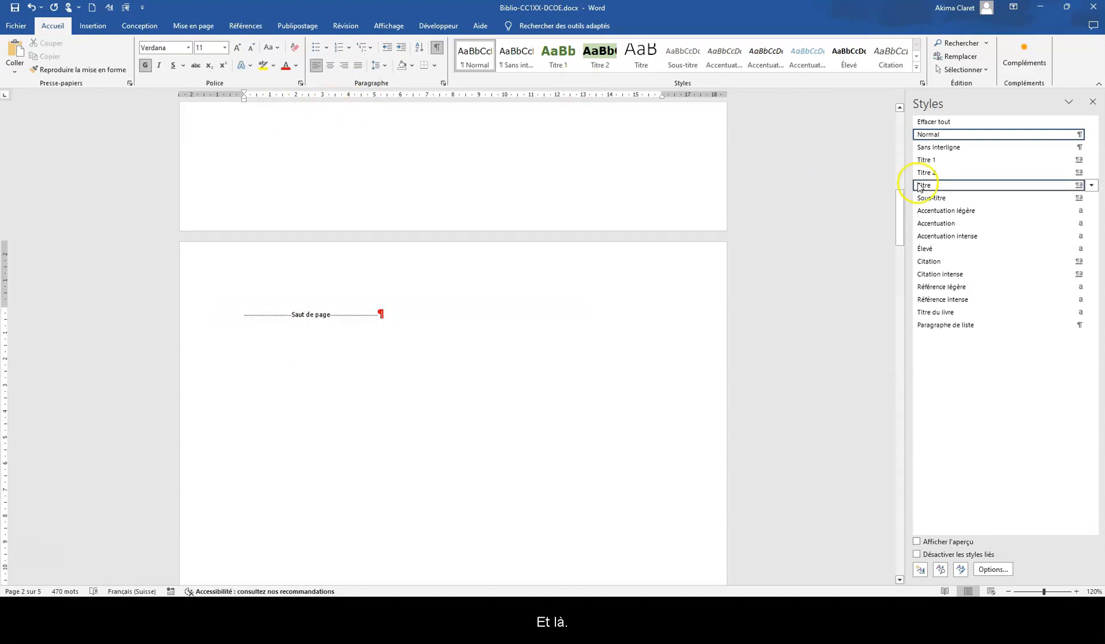
click(938, 137)
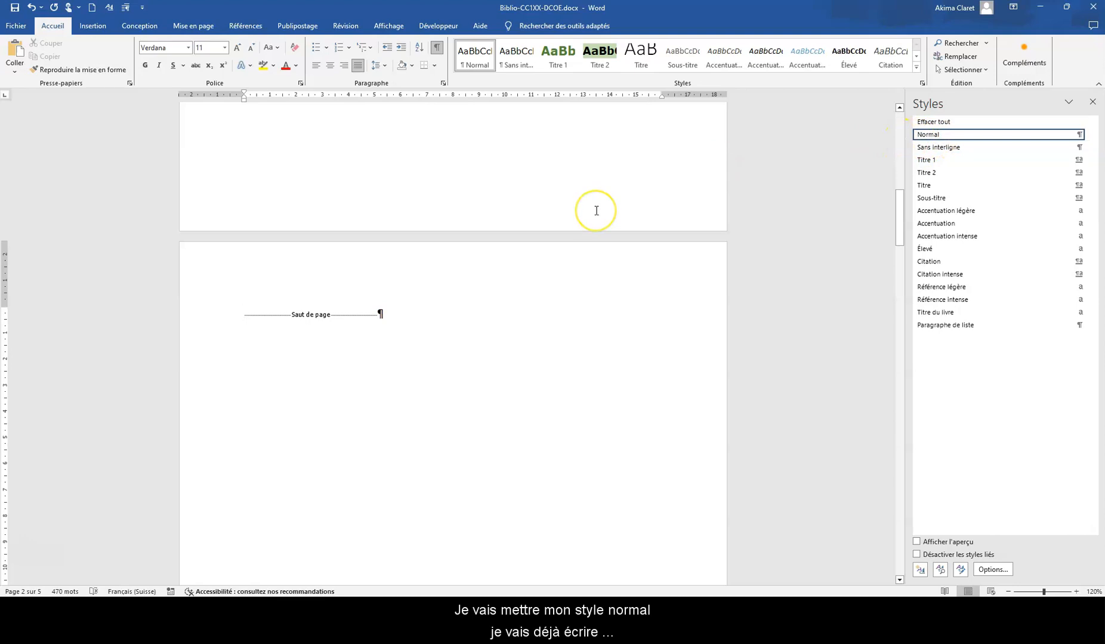
text(Table des matières)
key(Return)
key(Return)
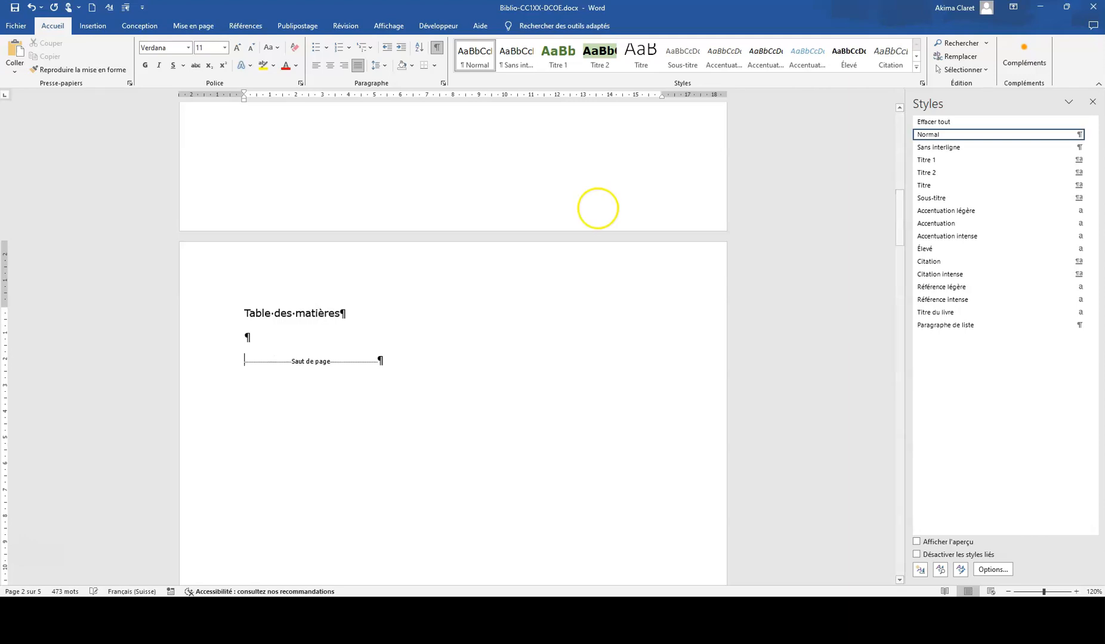
- Make the "Table des matières" line at the start of page 2 bold
click(211, 319)
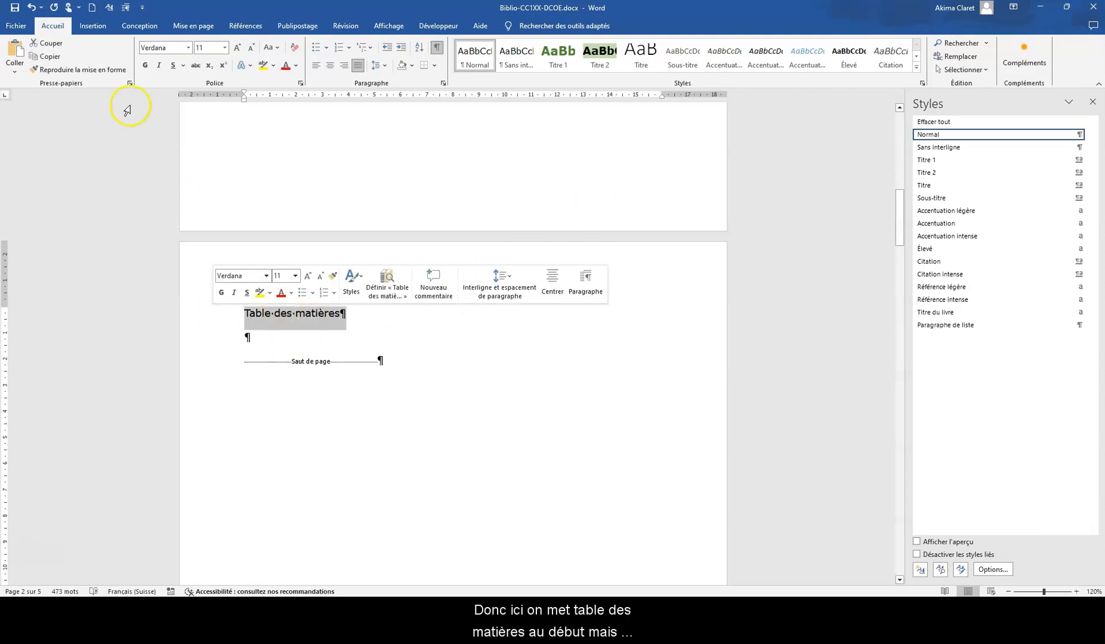
click(145, 66)
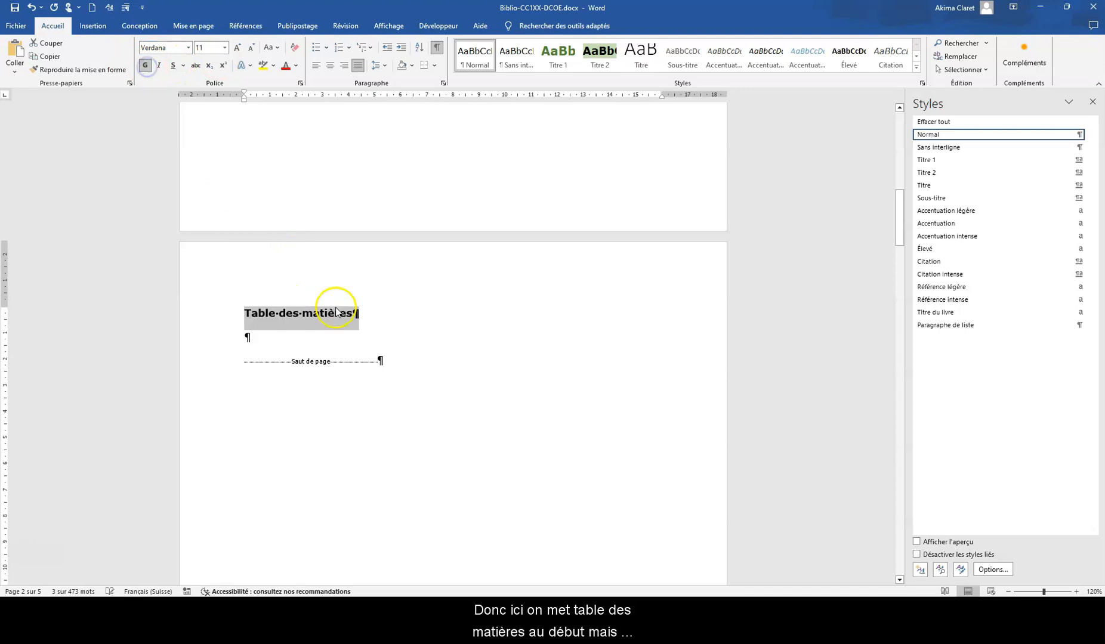
click(338, 308)
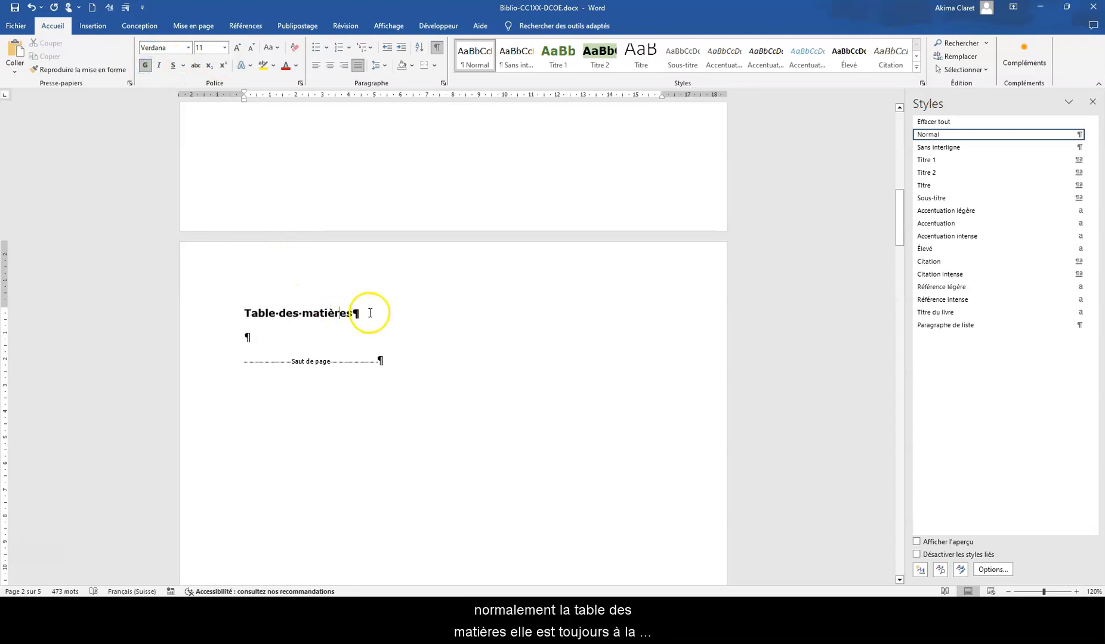
drag(372, 313, 241, 309)
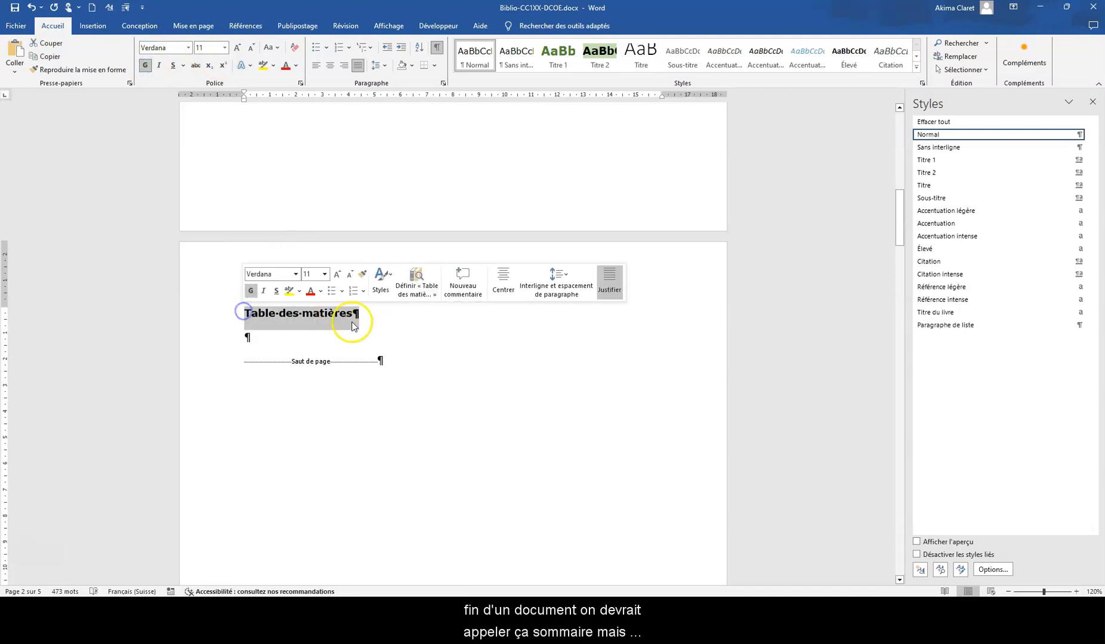
- Apply the 1, 1.1, 1.1.1 multilevel list linked to the Titre styles, and restore the Normal style on the empty paragraph under "Table des matières"
click(468, 351)
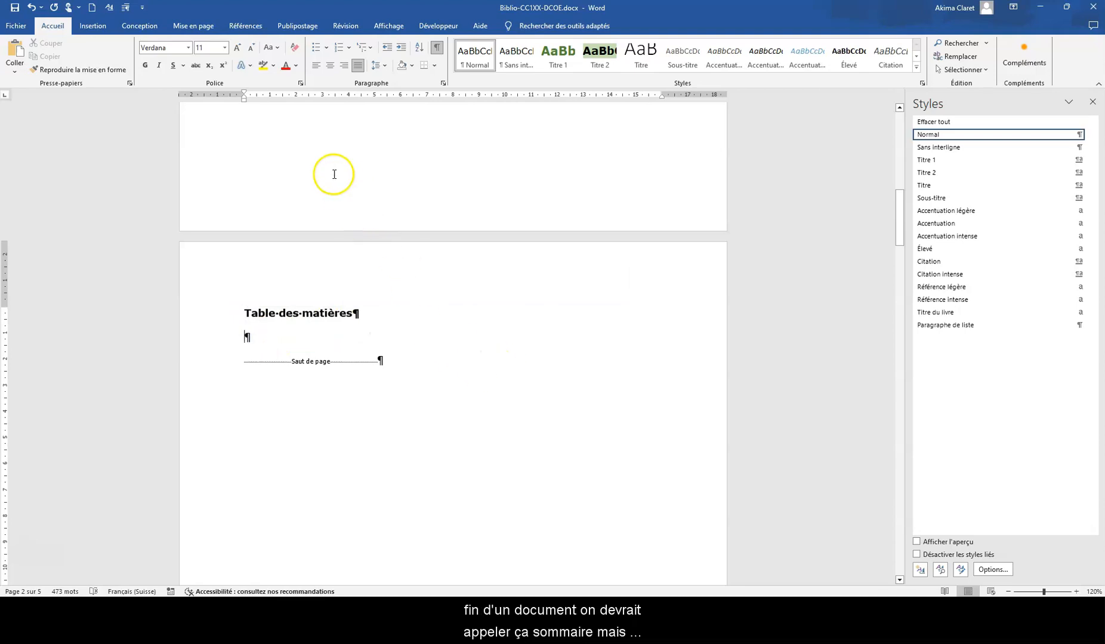
click(370, 50)
mouse_move(468, 218)
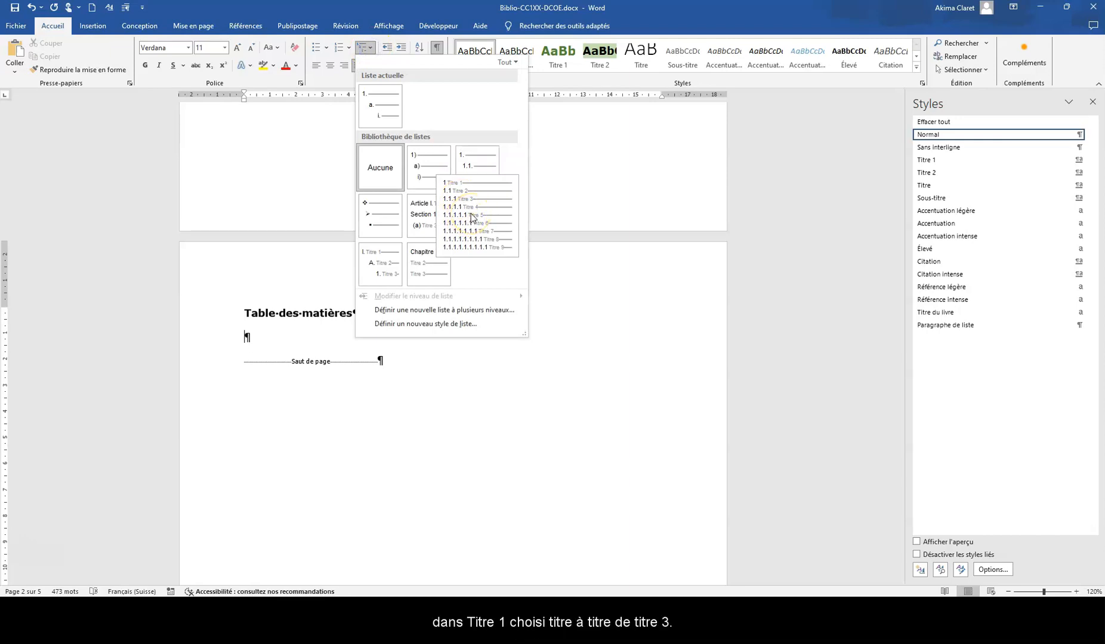
click(471, 218)
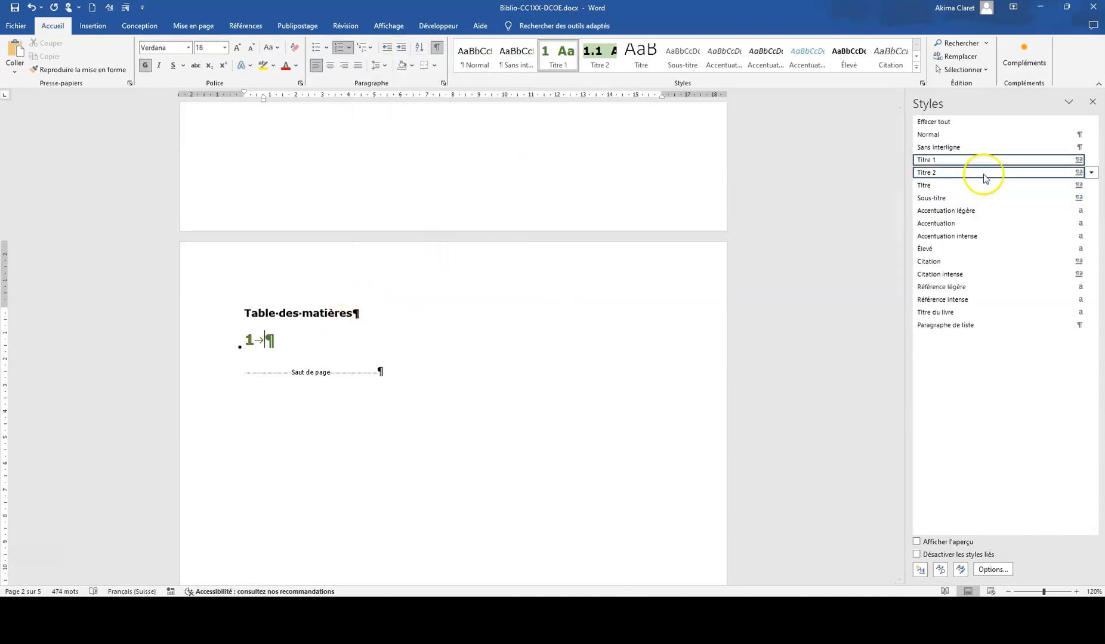
click(934, 135)
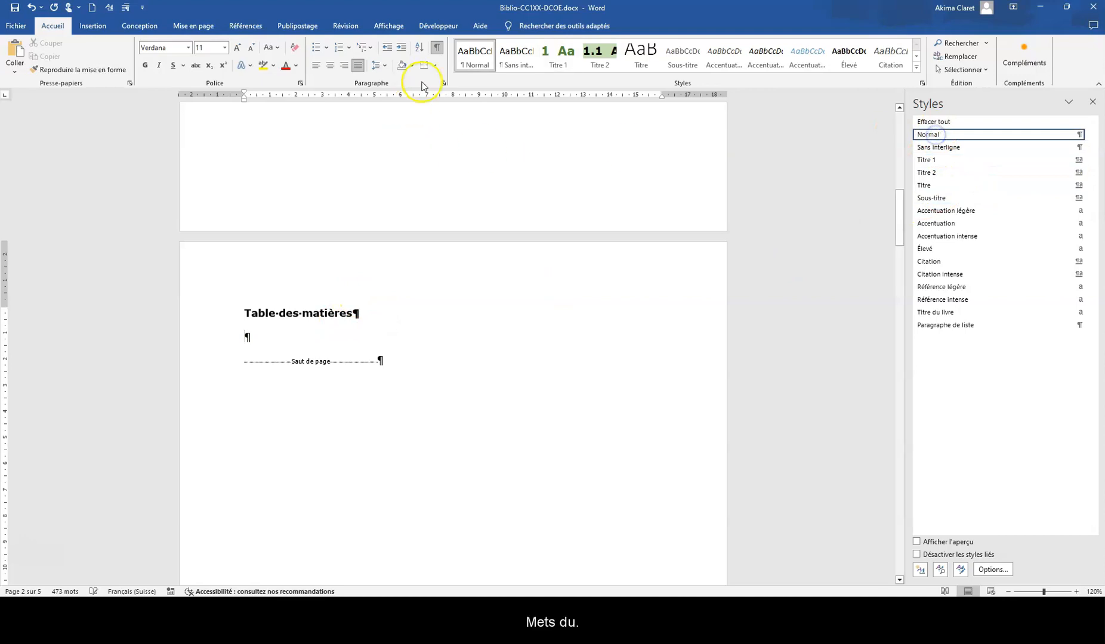
click(375, 48)
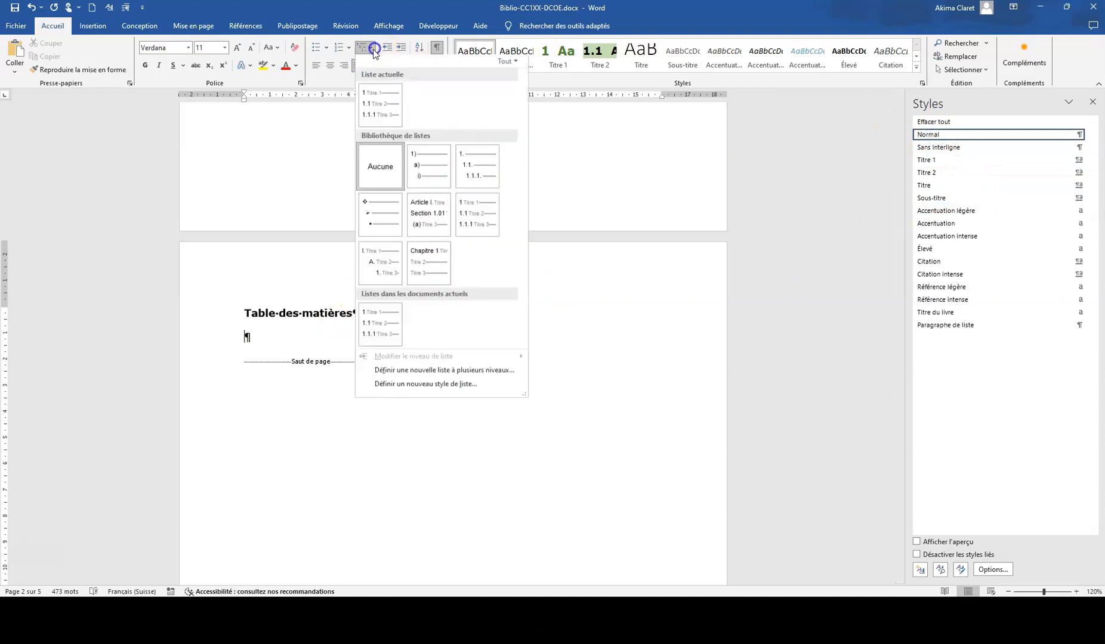
click(444, 372)
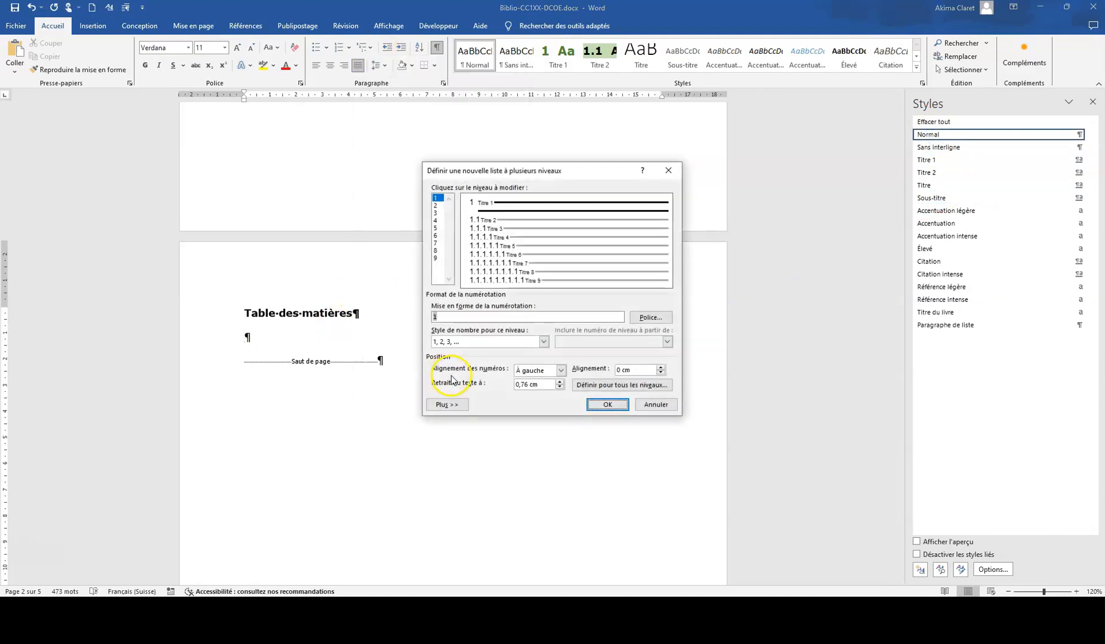
click(607, 400)
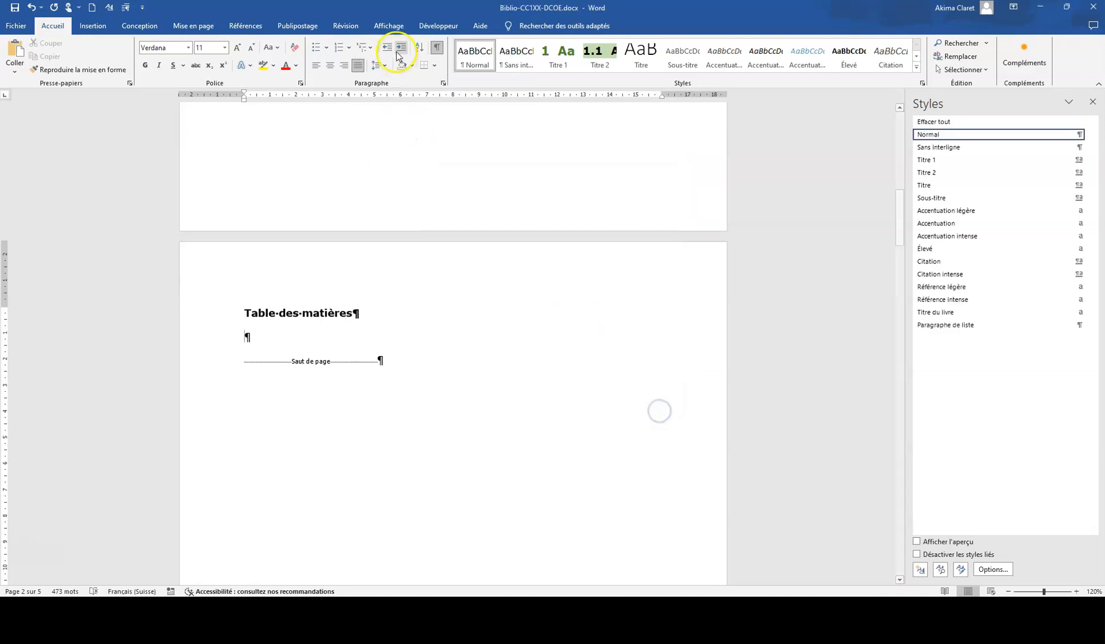
- Define the multilevel list with text indents of 0,8 cm for level 1 and 1 cm for level 2, and reapply Normal to the empty paragraph
click(370, 48)
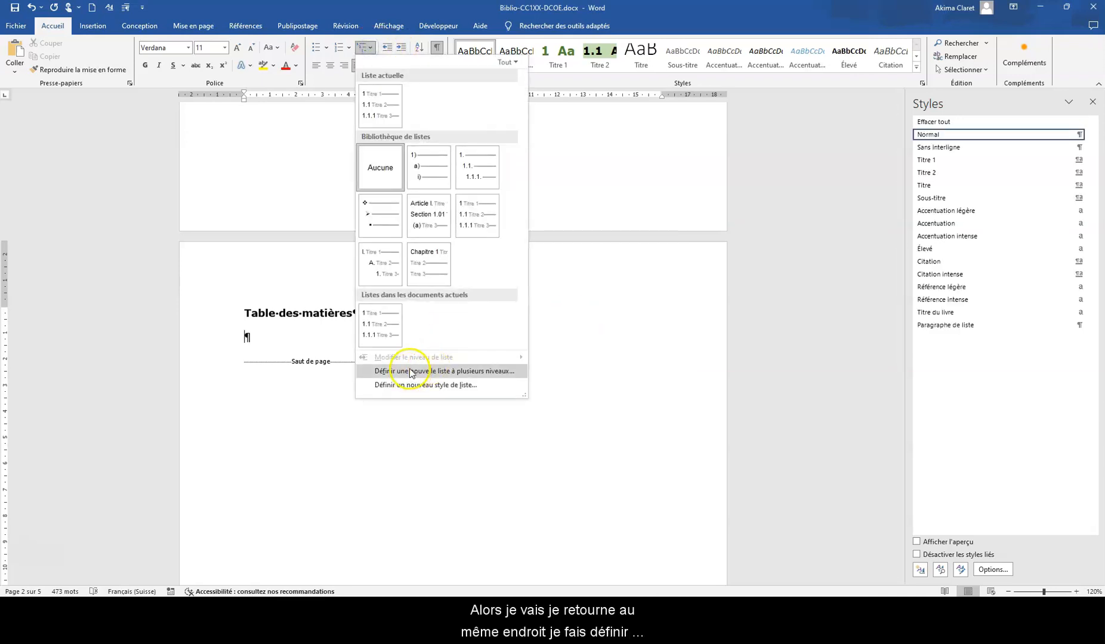
click(444, 373)
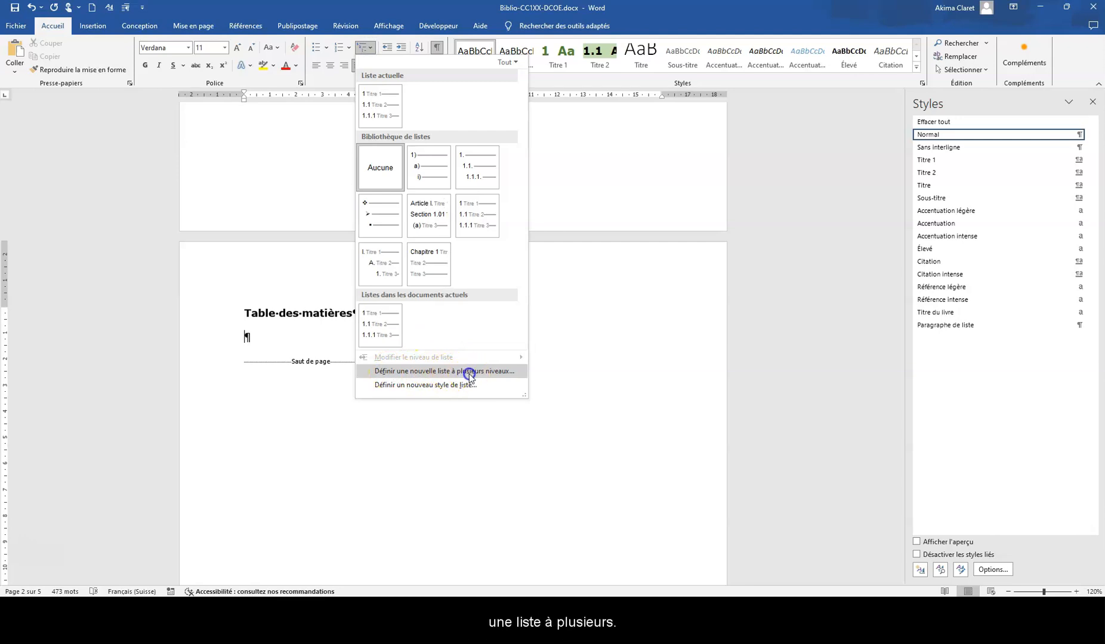
click(450, 406)
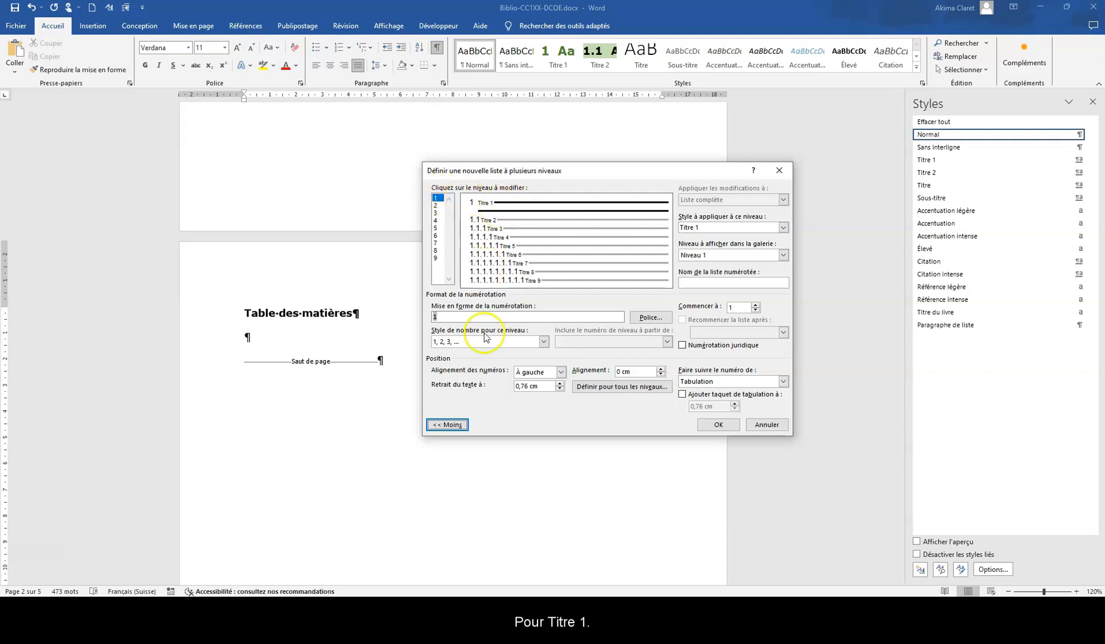
click(525, 386)
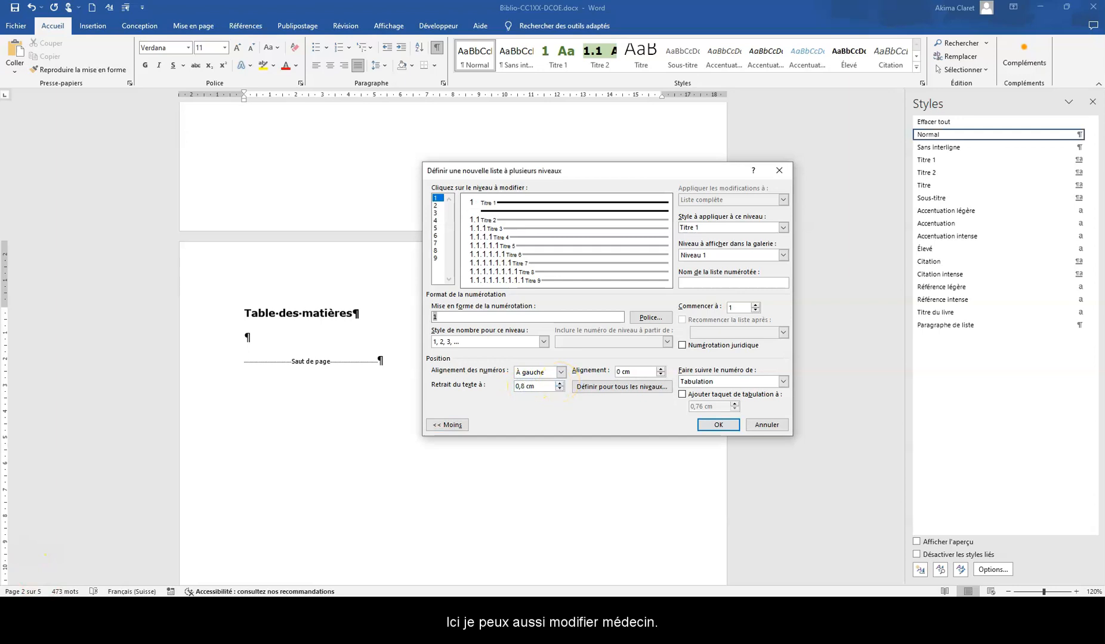
key(BackSpace)
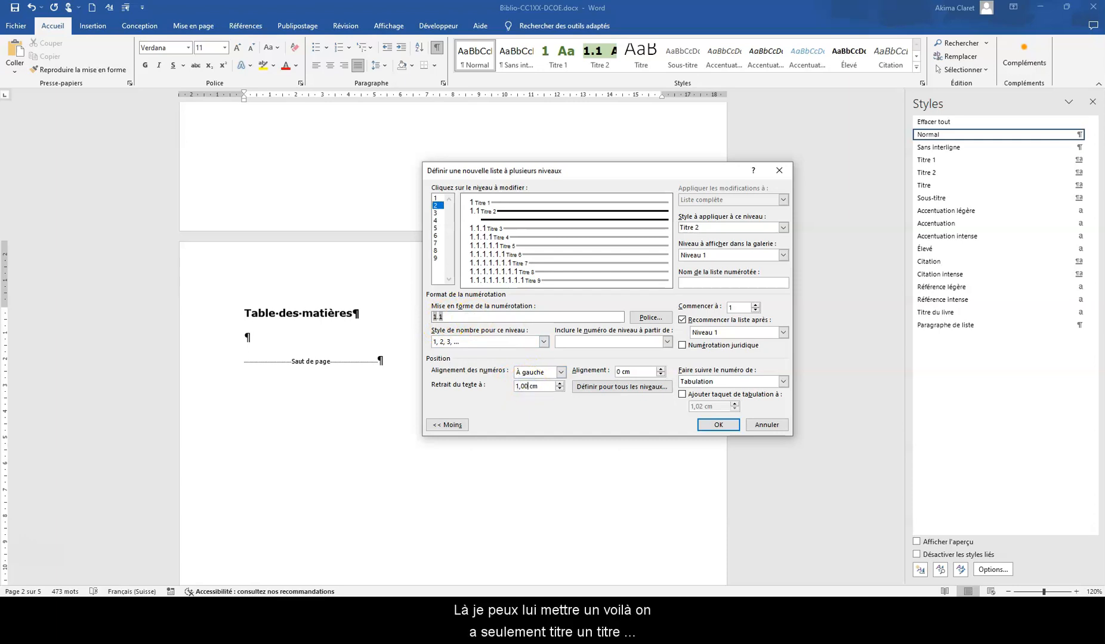
click(719, 425)
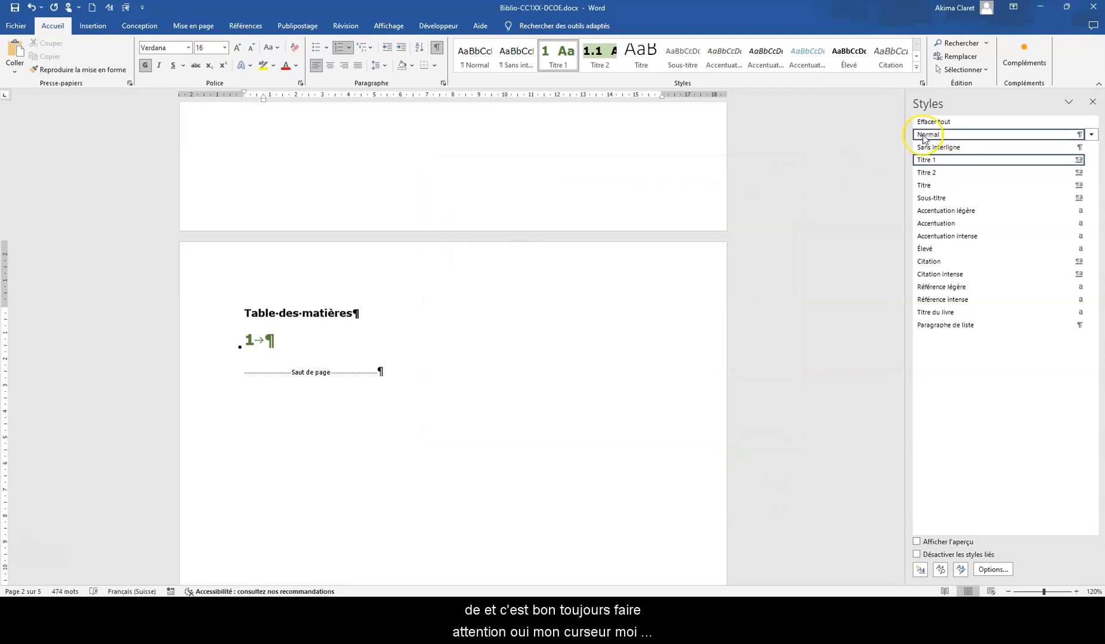
mouse_move(923, 138)
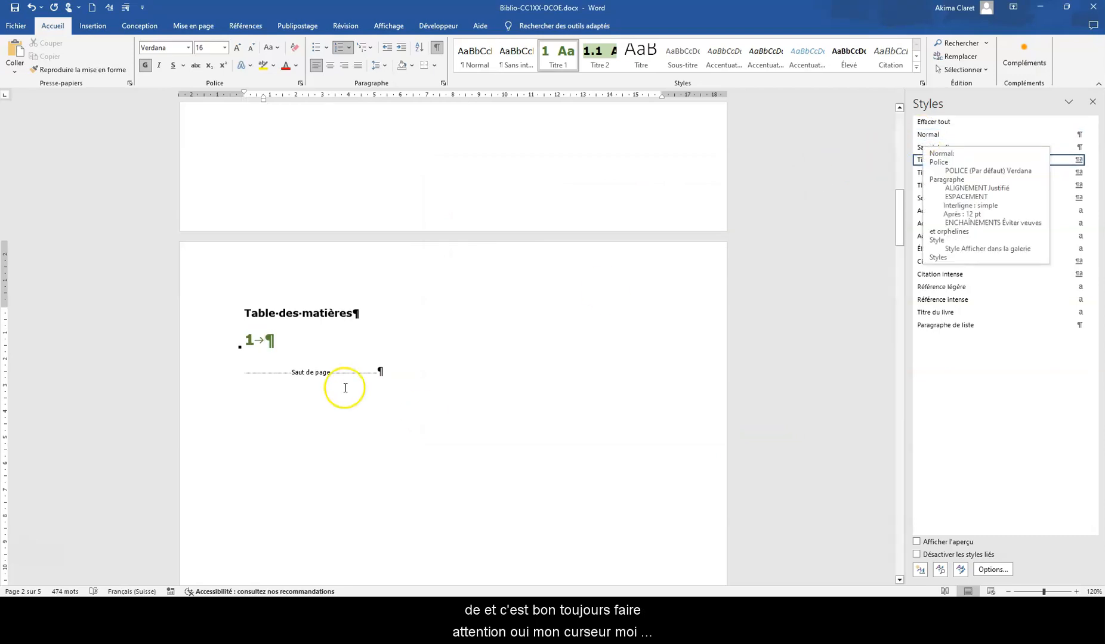
click(928, 137)
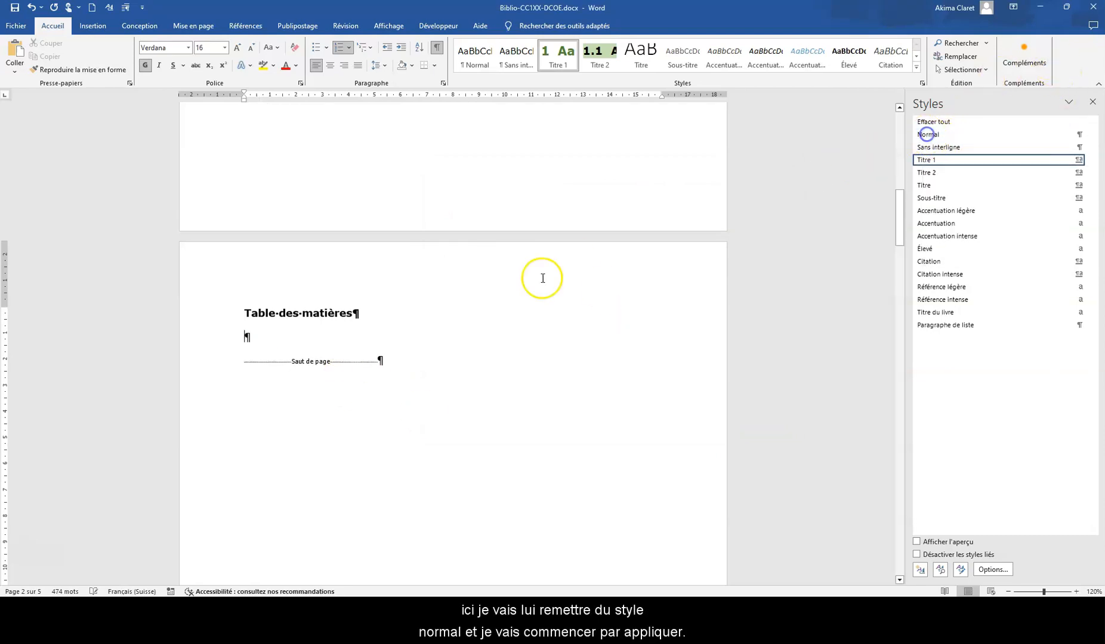
- Apply the Titre 1 style to the "Informations pratiques" heading
scroll(377, 387, down, 10)
scroll(378, 390, down, 1)
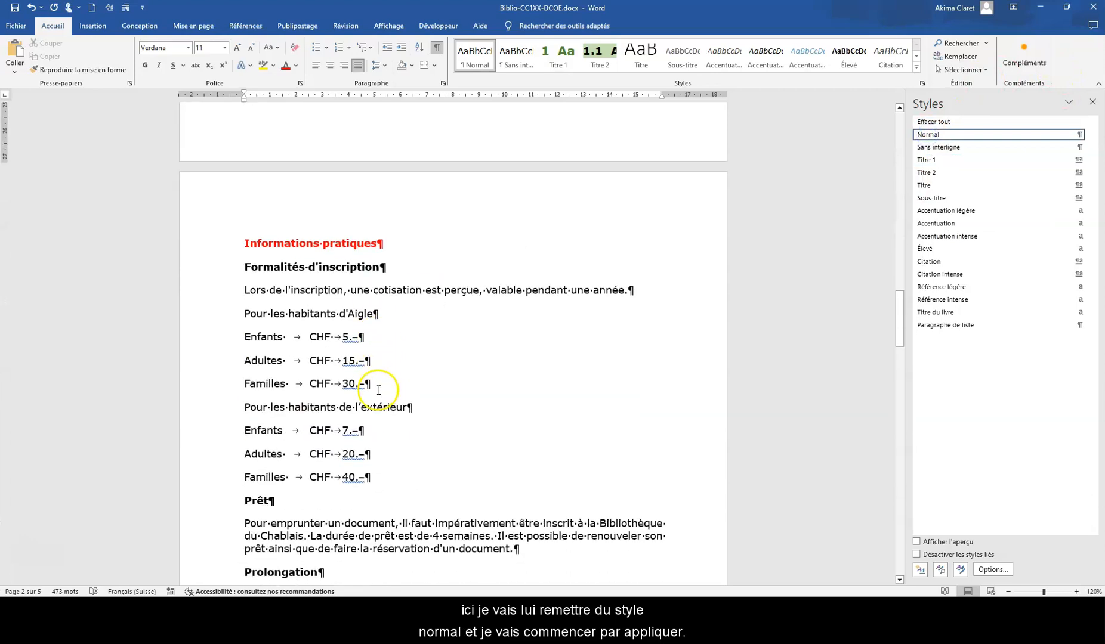
click(209, 244)
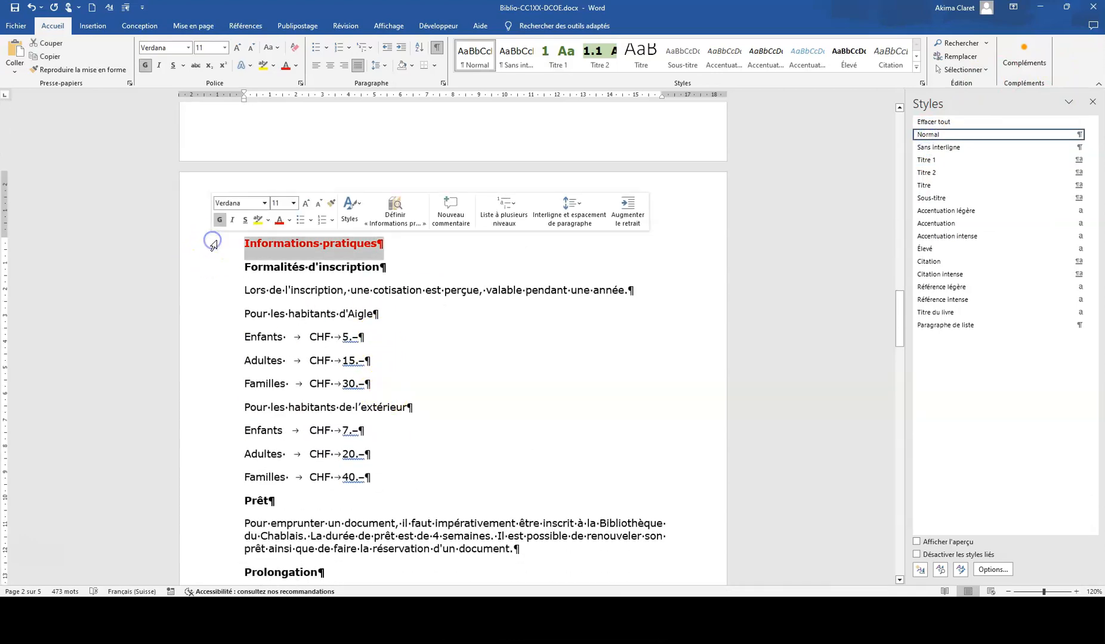
click(948, 161)
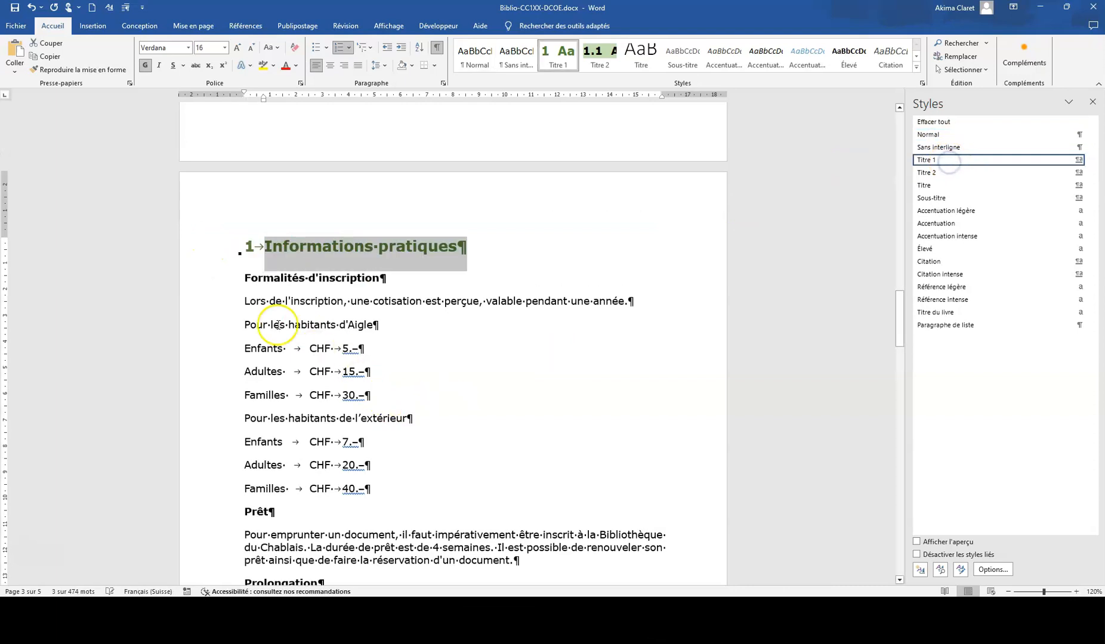
- Apply the Titre 2 style to all six bold subheadings from "Formalités d'inscription" to "Ouvrages de référence"
click(217, 279)
scroll(524, 437, down, 3)
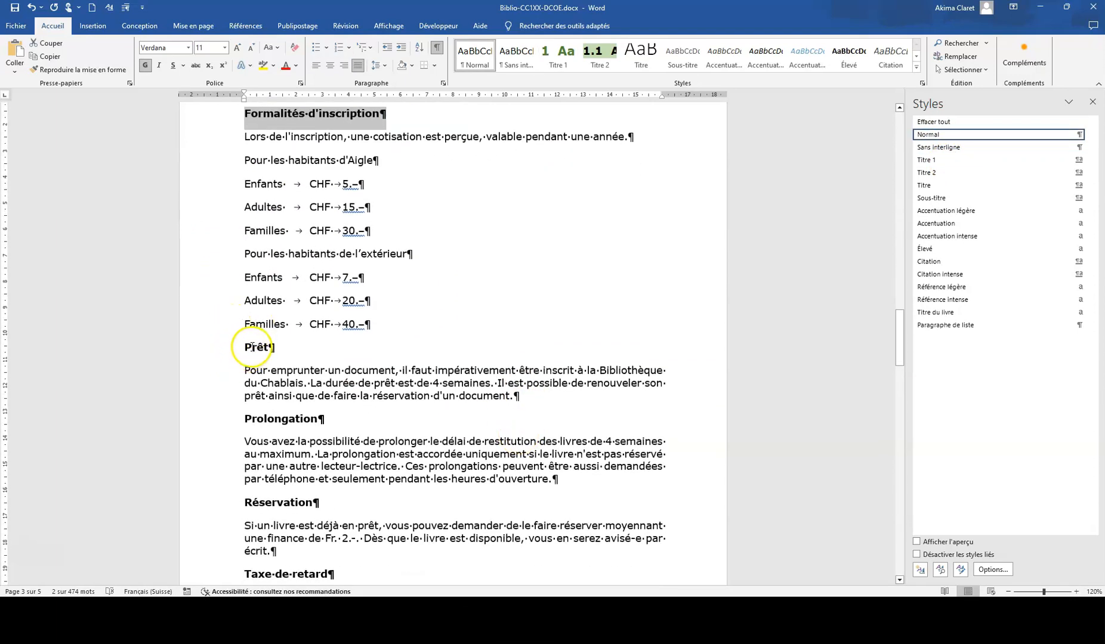
ctrl+click(227, 352)
ctrl+click(220, 418)
scroll(441, 458, down, 2)
scroll(441, 458, down, 3)
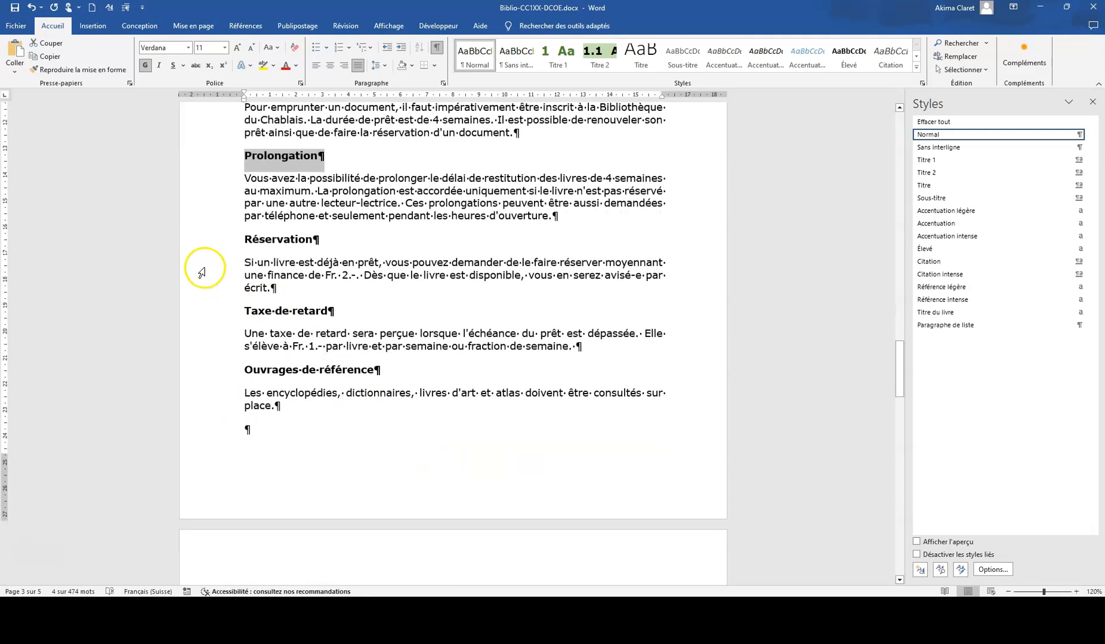
ctrl+click(217, 239)
ctrl+click(227, 314)
ctrl+click(218, 370)
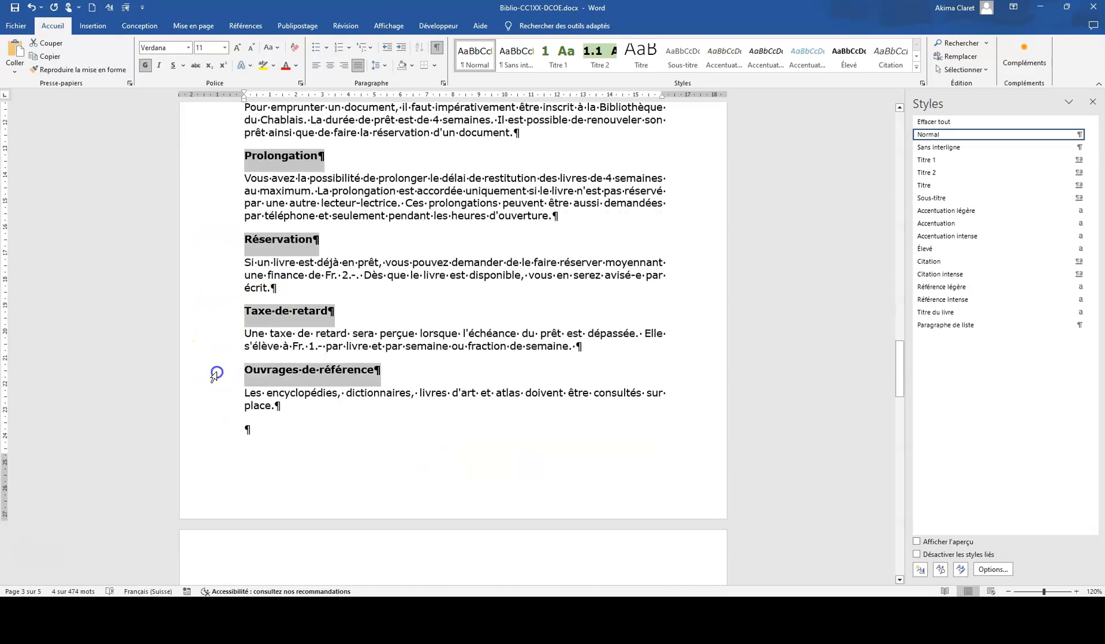
click(955, 174)
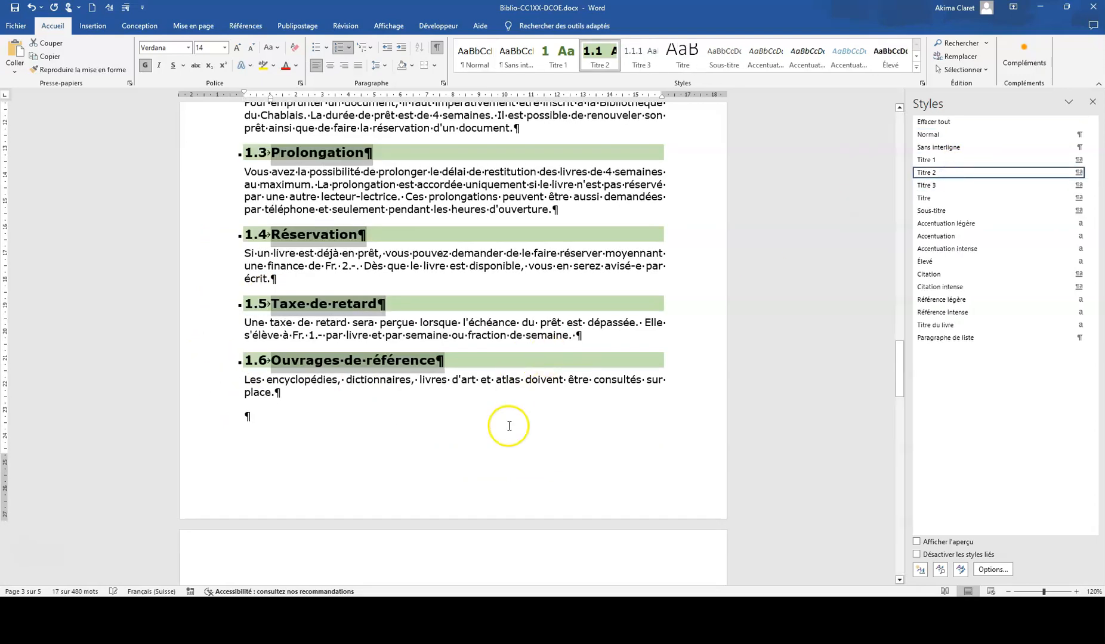
- Apply the Titre 1 style to the red headings "La Collection", "Accès à Internet" and "Activités 20xx"
scroll(505, 424, down, 8)
click(187, 195)
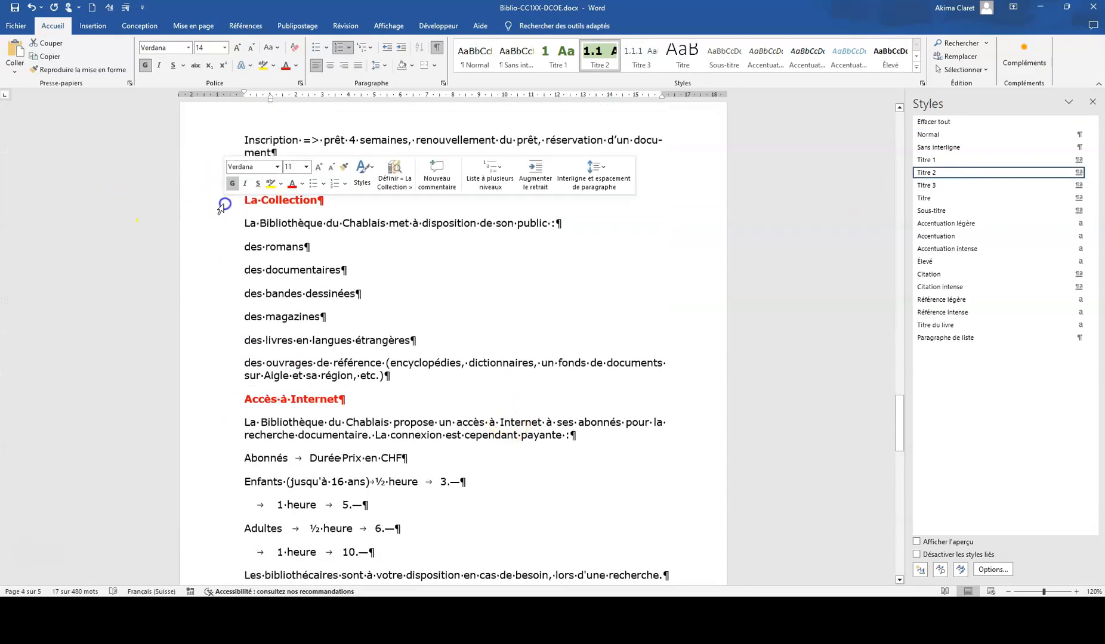
ctrl+click(225, 408)
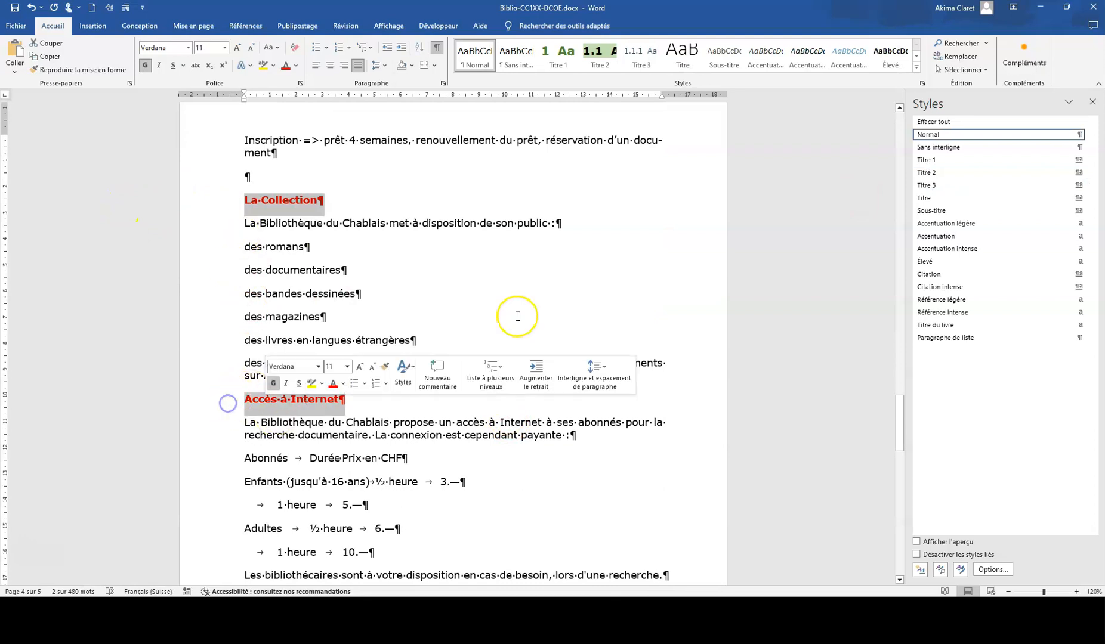
click(928, 160)
scroll(433, 367, down, 6)
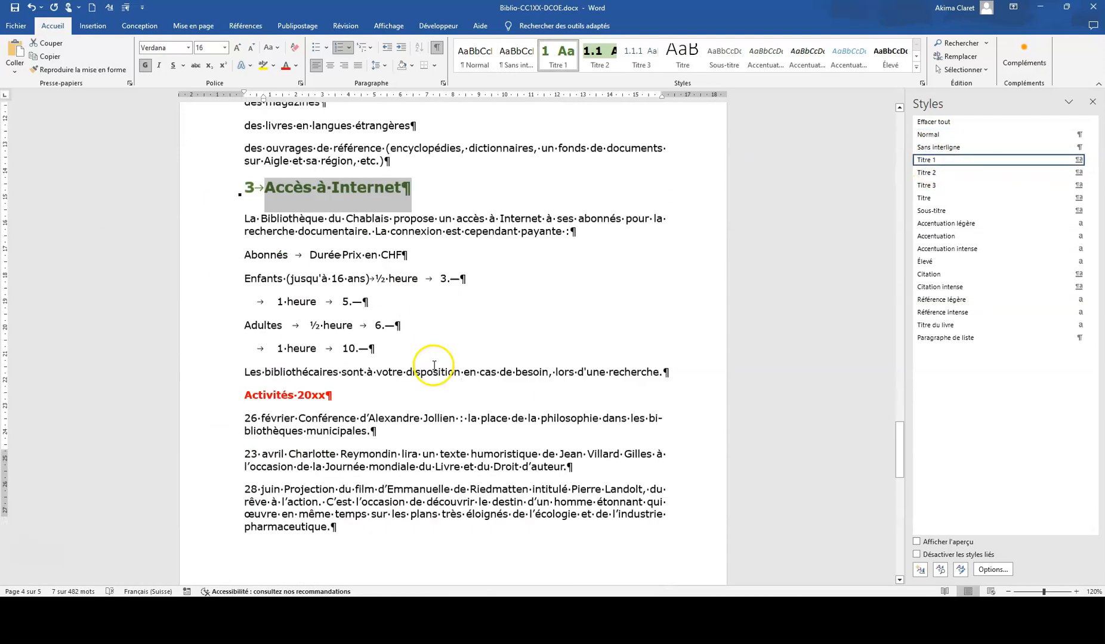
click(213, 294)
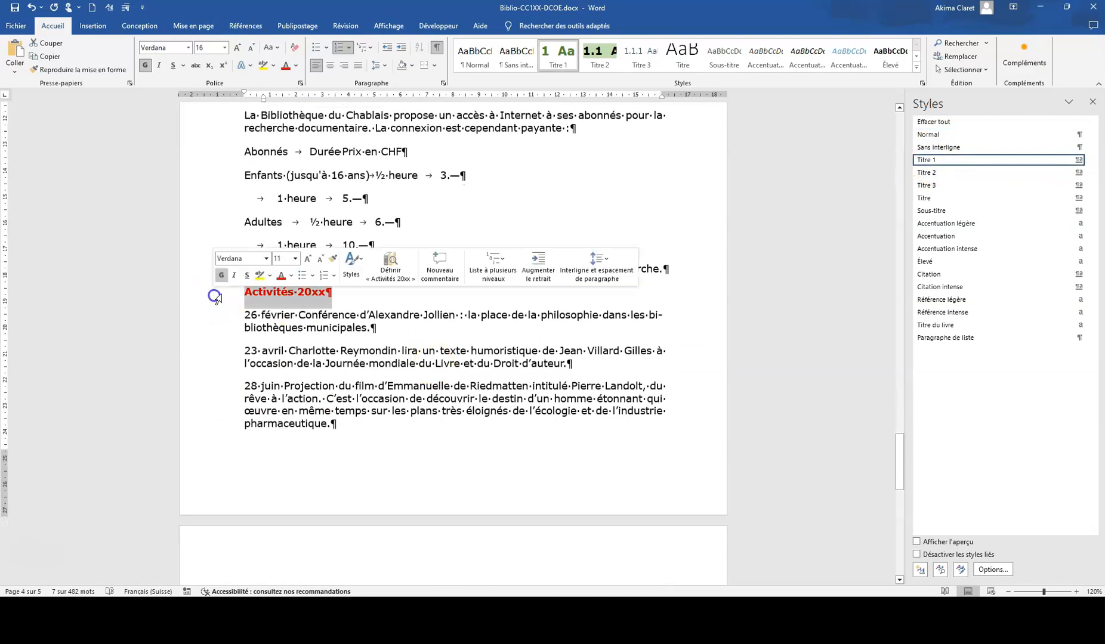
click(927, 160)
scroll(369, 405, down, 4)
- Open the custom table of contents settings for the empty paragraph below the "Table des matières" title
scroll(370, 406, up, 20)
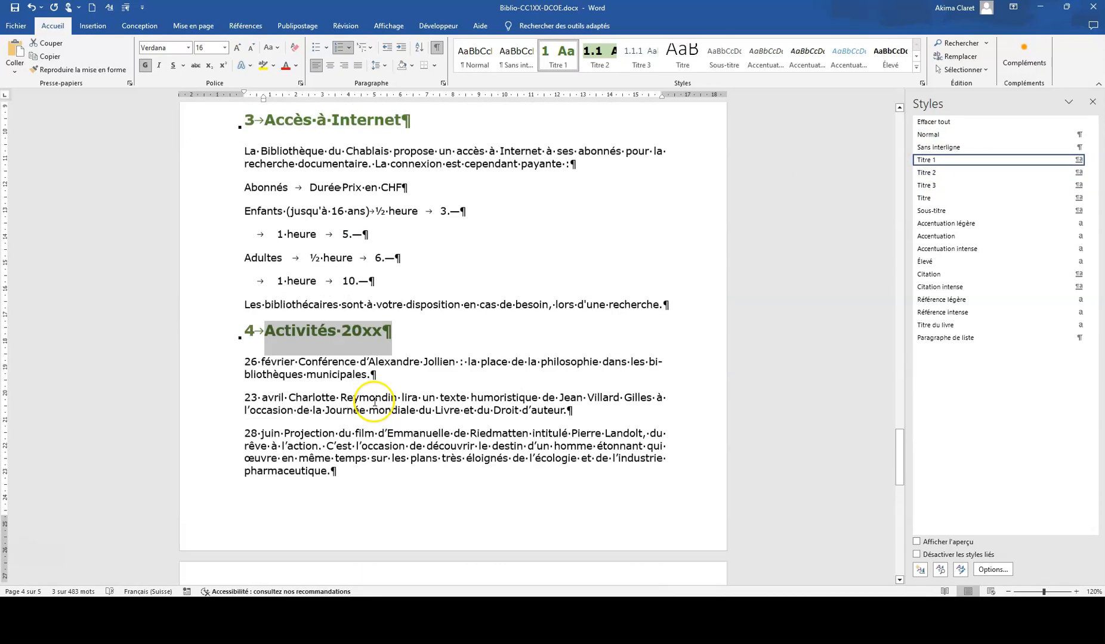
scroll(374, 401, up, 20)
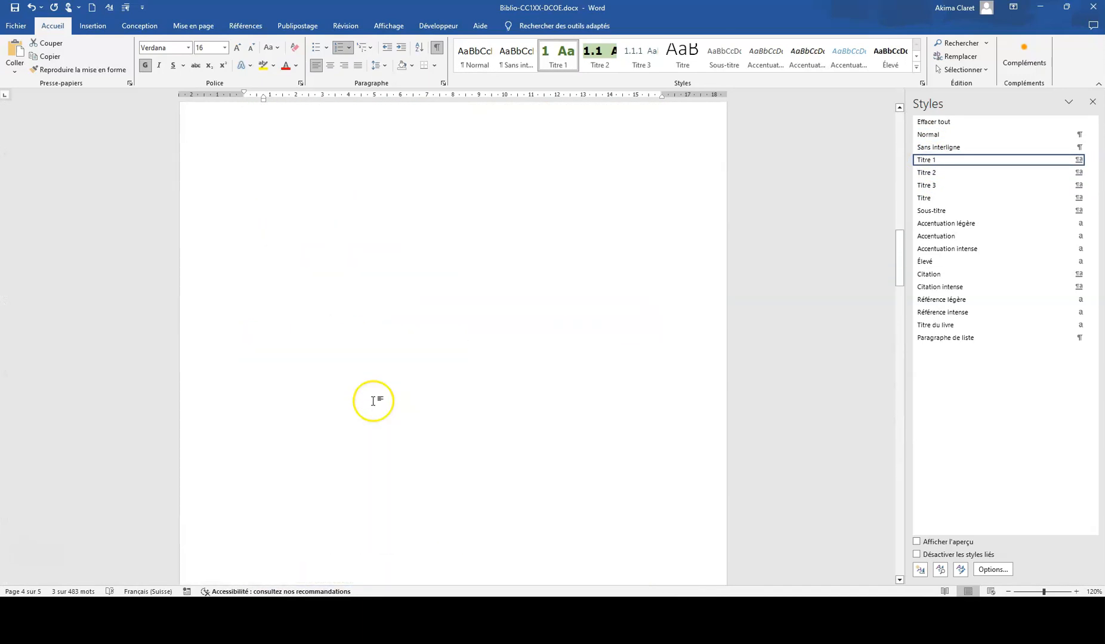
scroll(360, 413, down, 2)
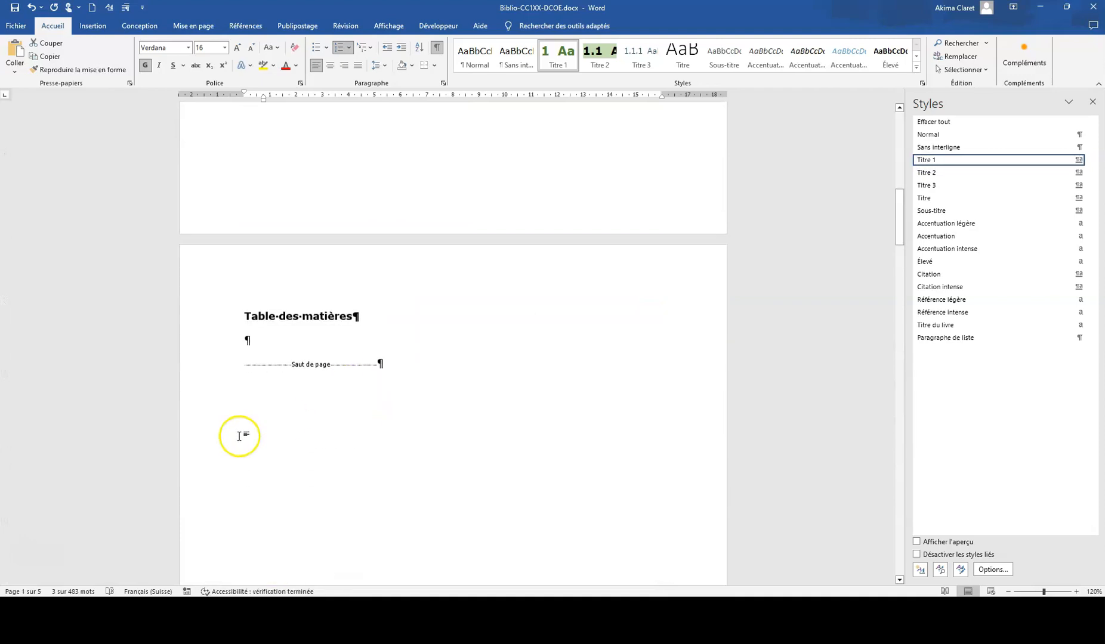
click(265, 338)
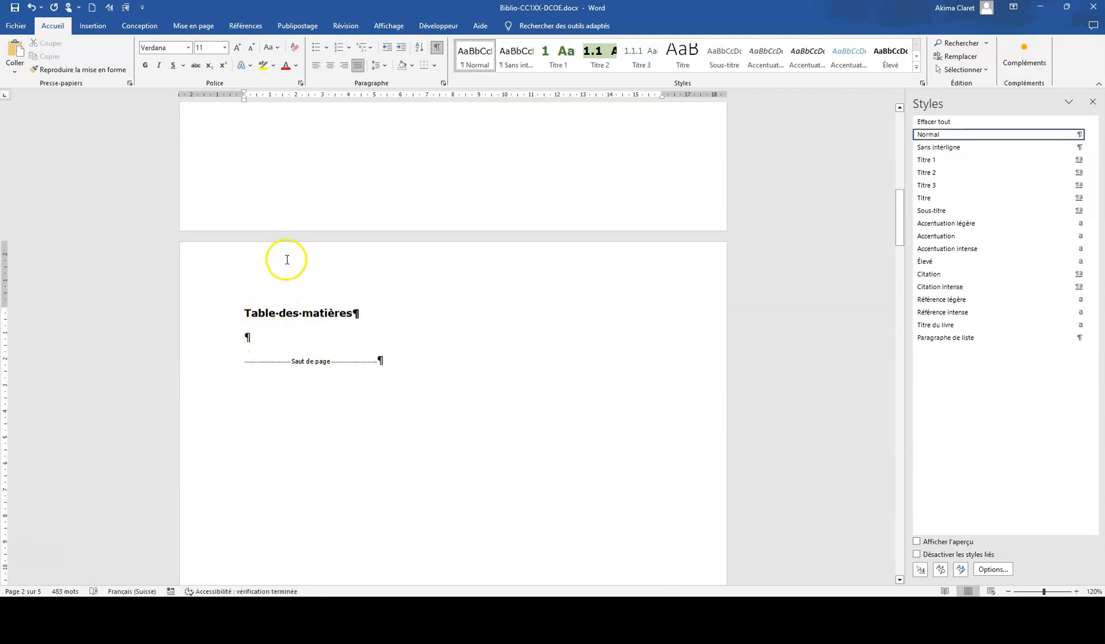
click(244, 26)
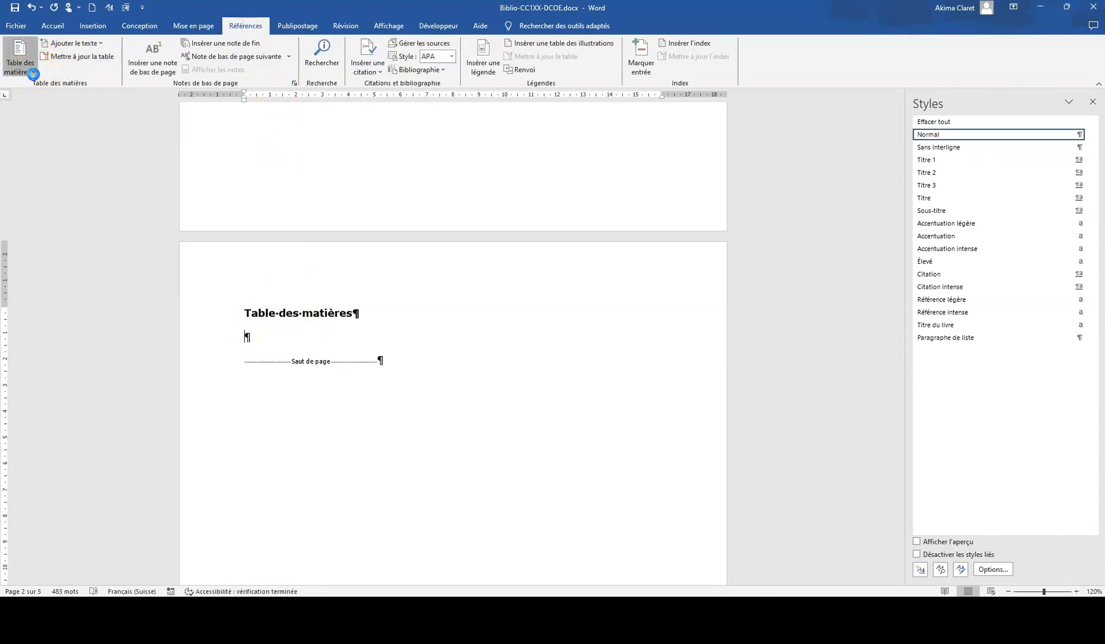
click(28, 80)
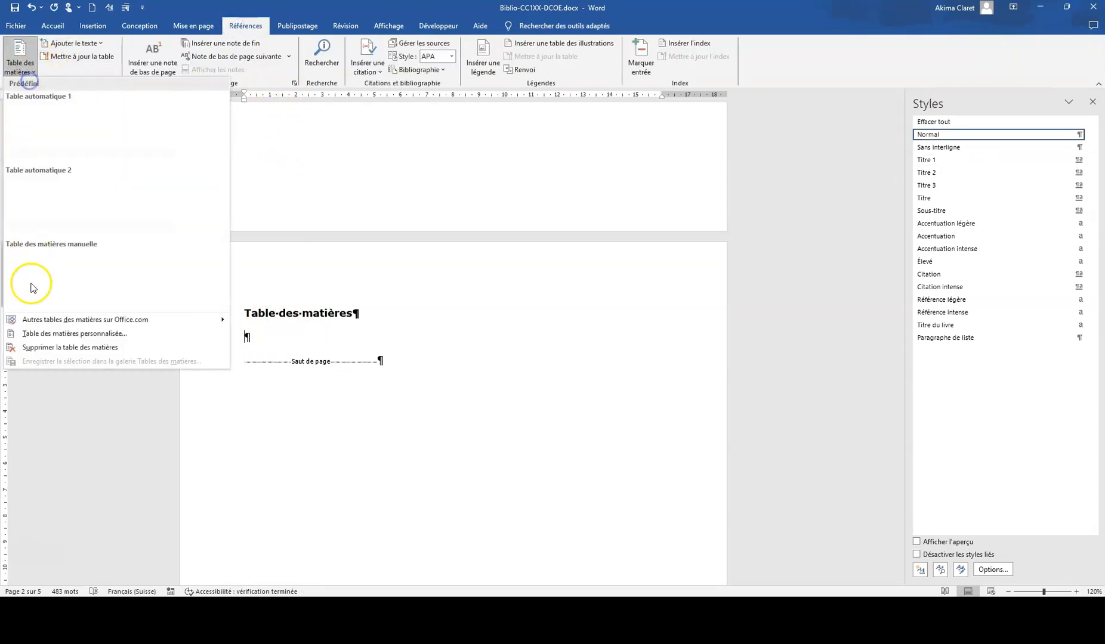
click(39, 329)
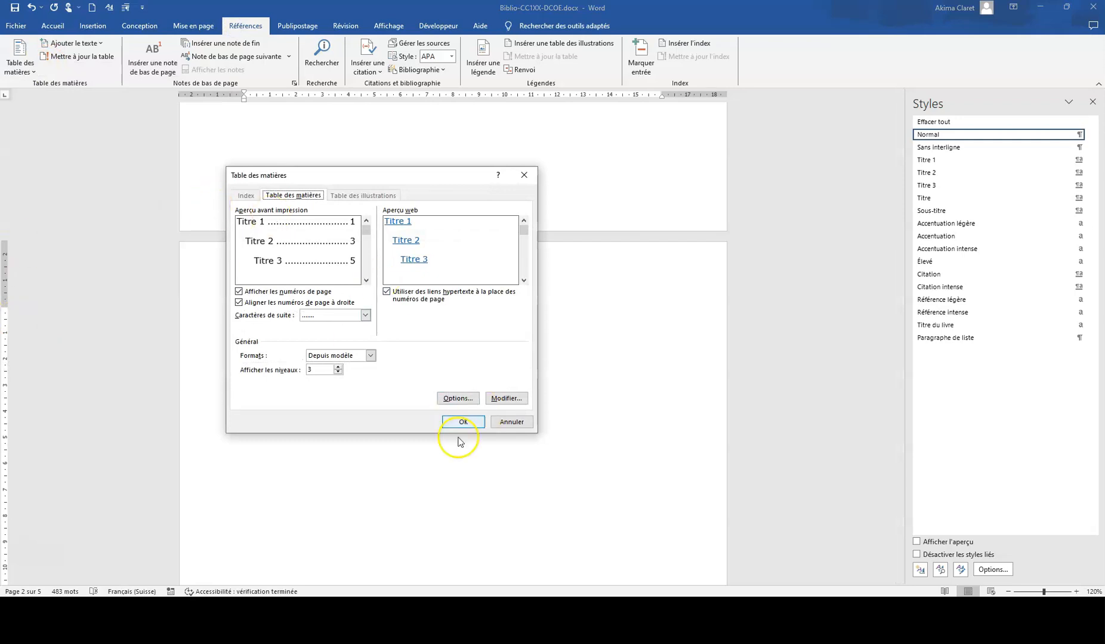
- Modify the TM 1 style of the table of contents to have 12 pt spacing after the paragraph
click(507, 397)
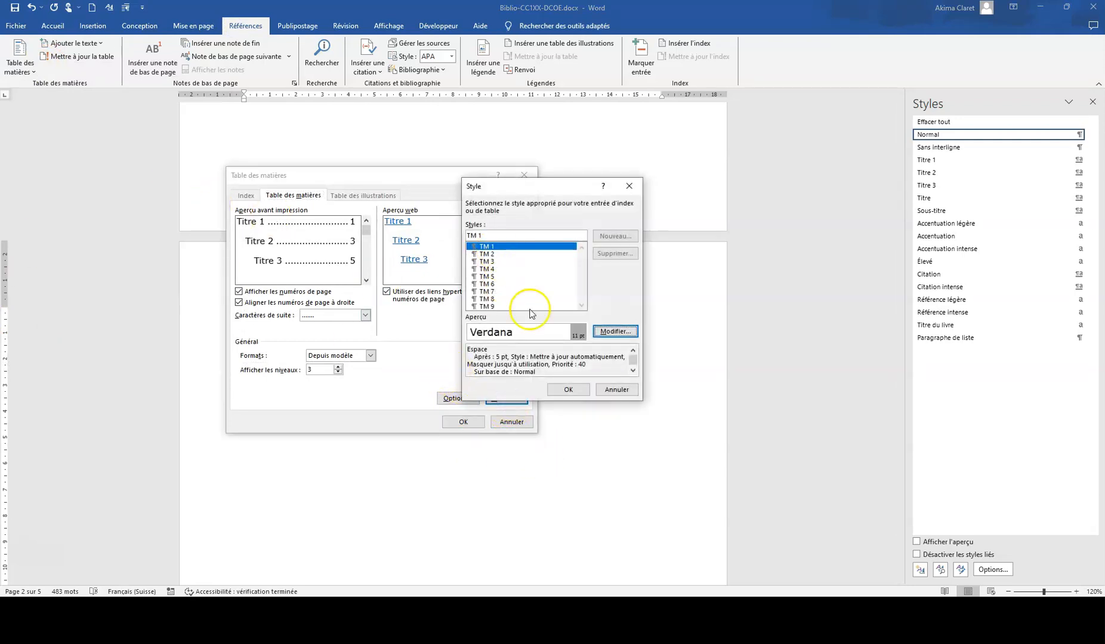
click(614, 331)
click(364, 433)
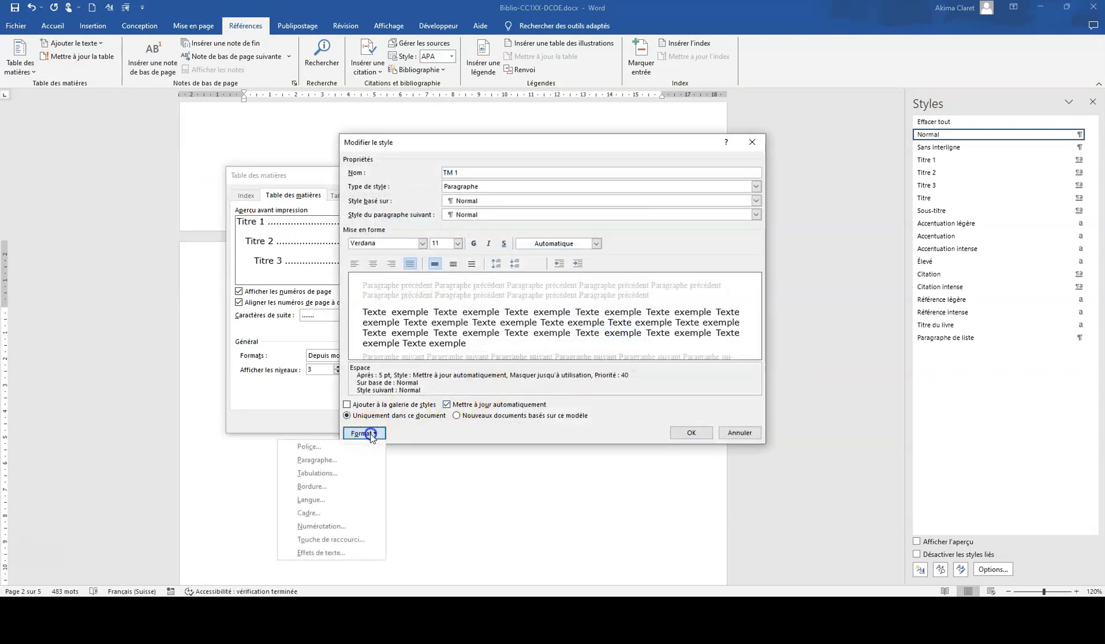
click(339, 464)
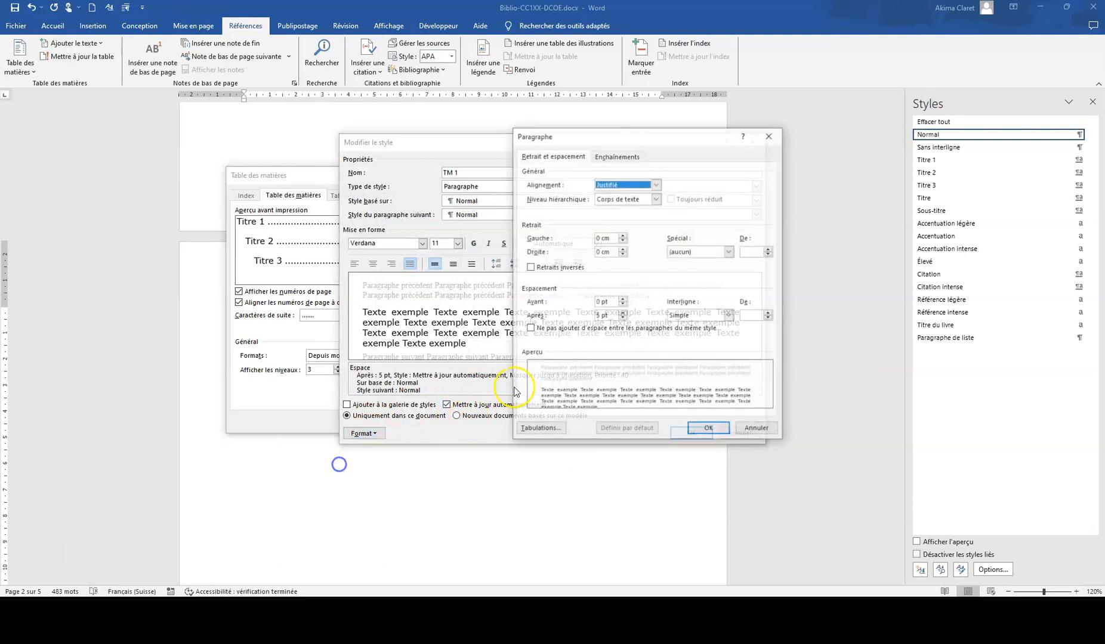
click(622, 314)
click(707, 430)
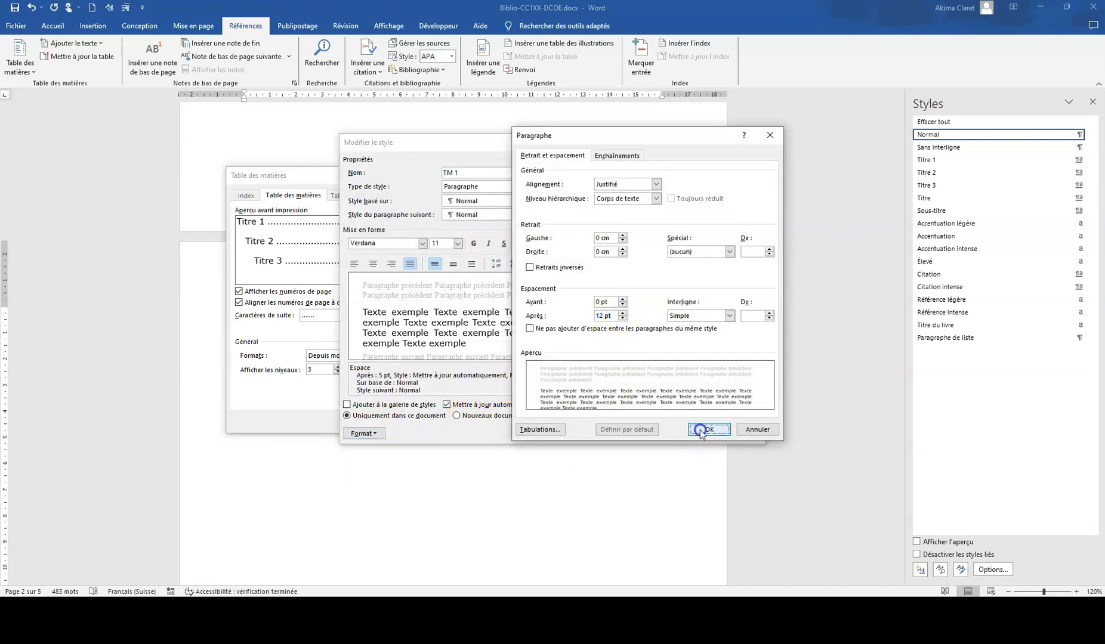
click(691, 432)
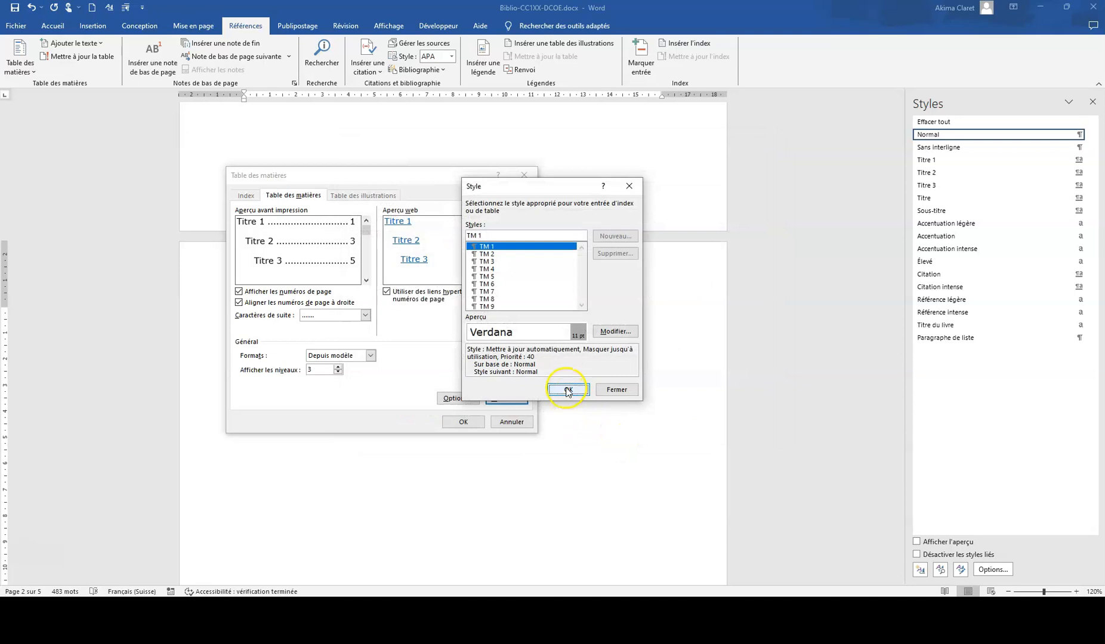
- Set the TM 2 style's spacing after to 6 pt and insert the table of contents
click(487, 254)
click(615, 331)
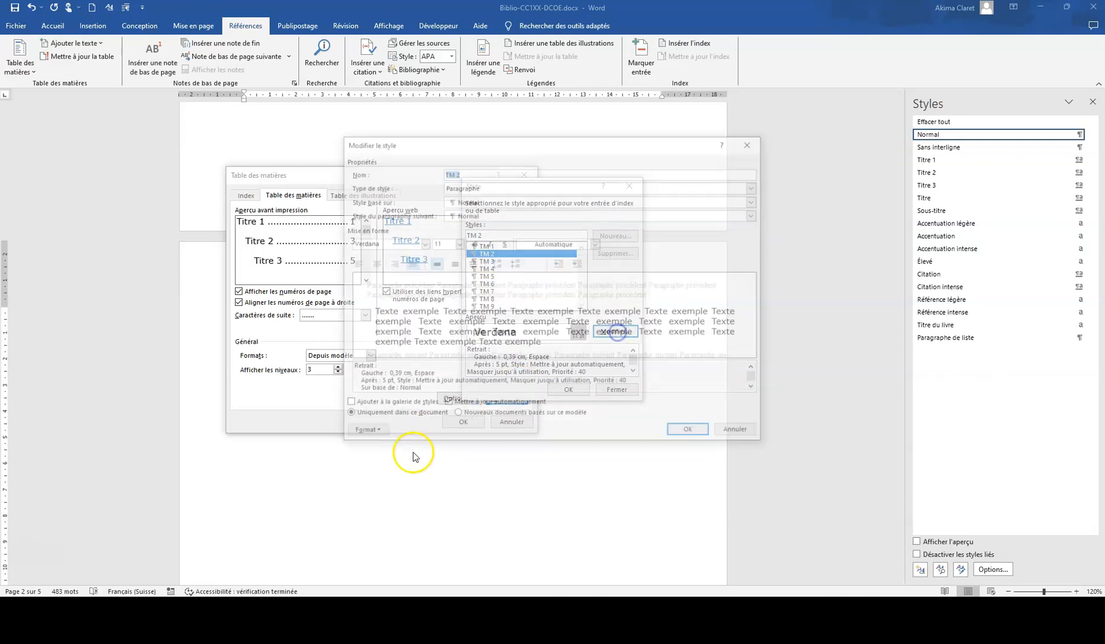
click(363, 433)
click(337, 458)
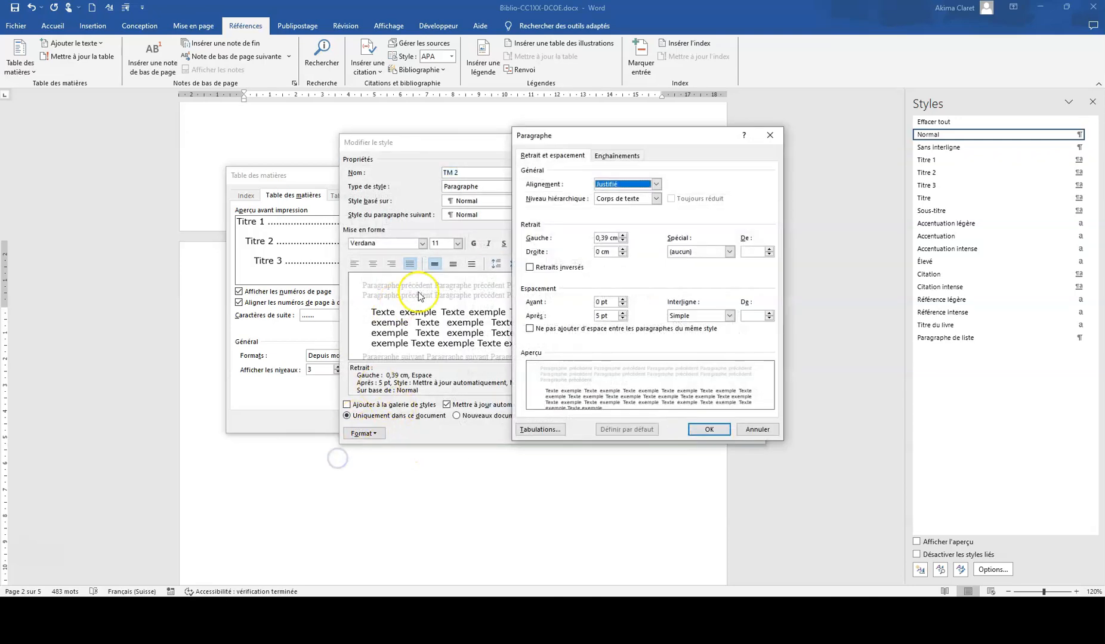
click(623, 314)
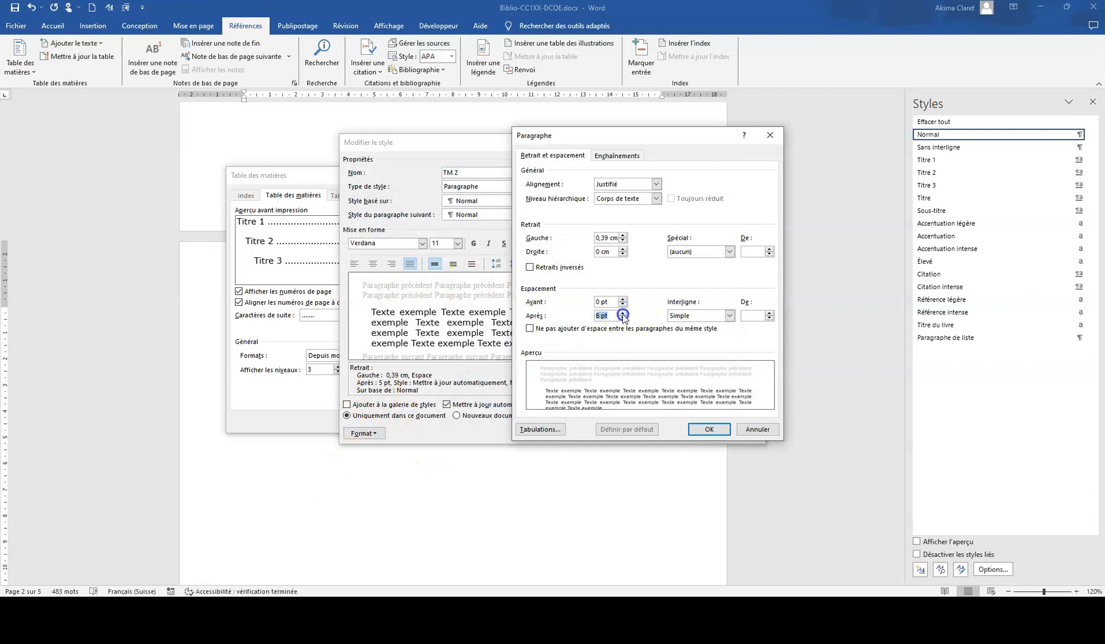
click(709, 426)
click(693, 433)
click(570, 389)
click(464, 421)
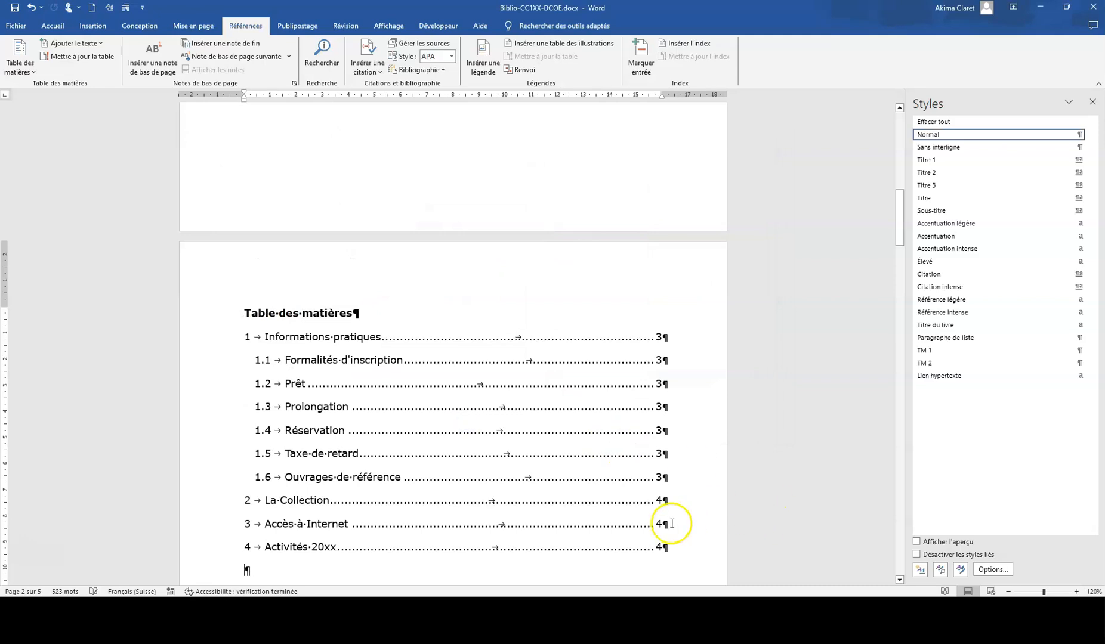
- Lay out the fee lines under "Formalités d'inscription", from "Pour les habitants d'Aigle" to the last "Familles" line, in two columns
scroll(685, 543, down, 15)
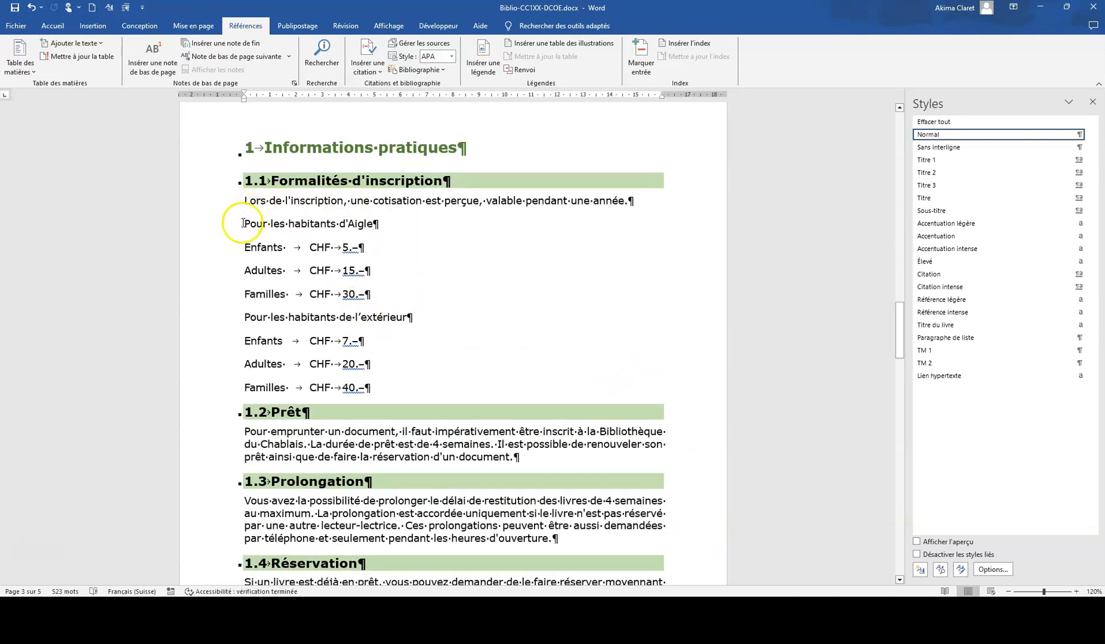
drag(239, 227, 377, 387)
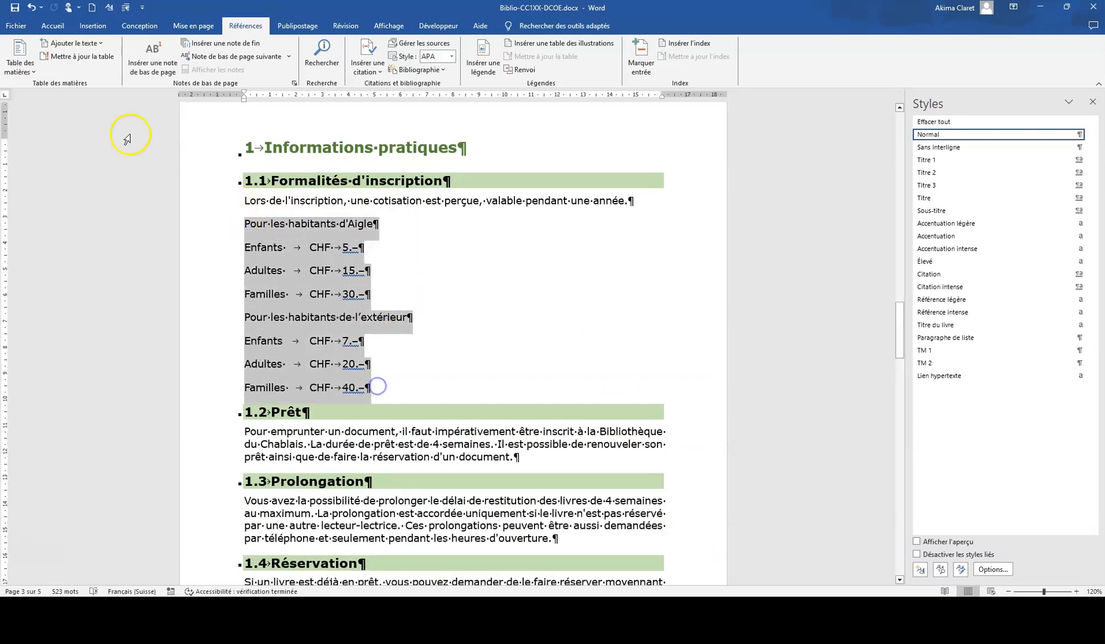
click(54, 27)
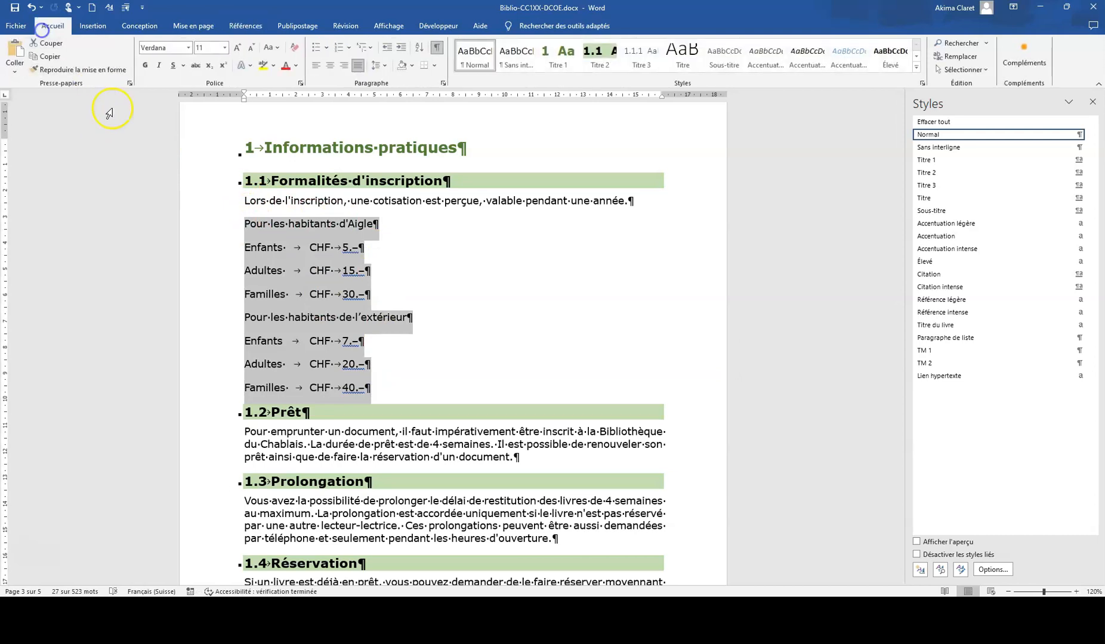
click(189, 27)
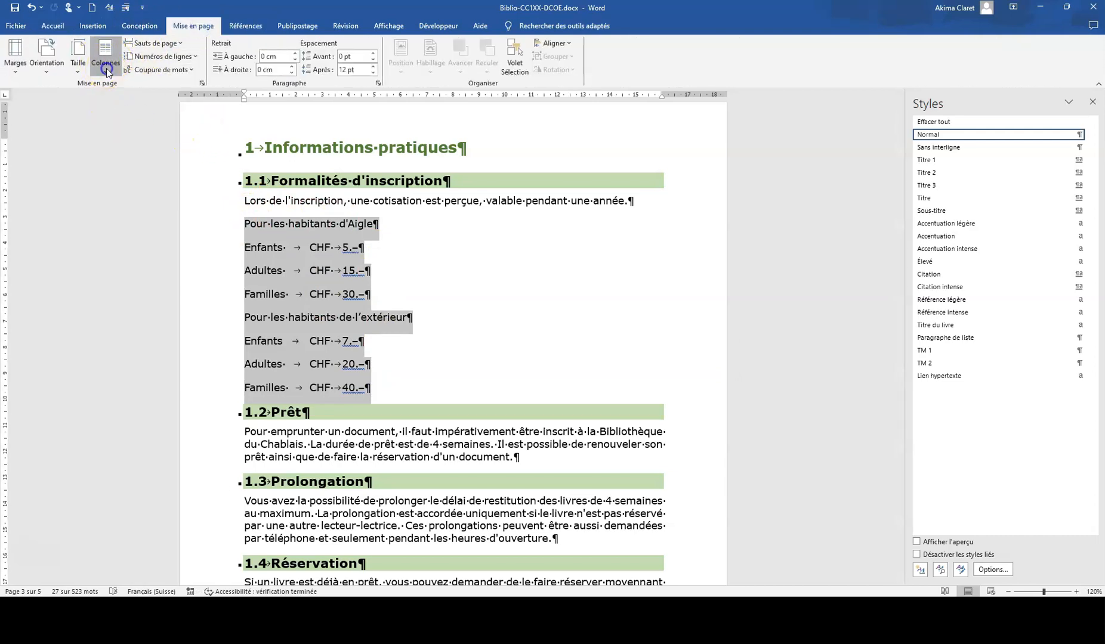
click(107, 68)
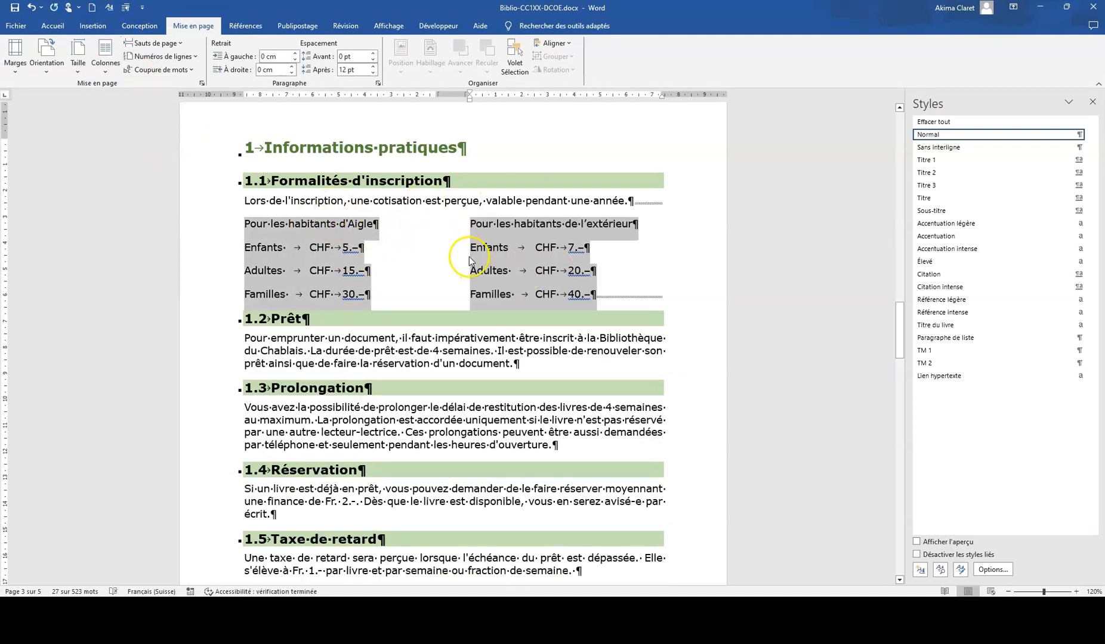
- Define tab stops for the two-column fee lines at 3,5 cm left-aligned and 5,5 cm decimal
click(378, 86)
click(540, 426)
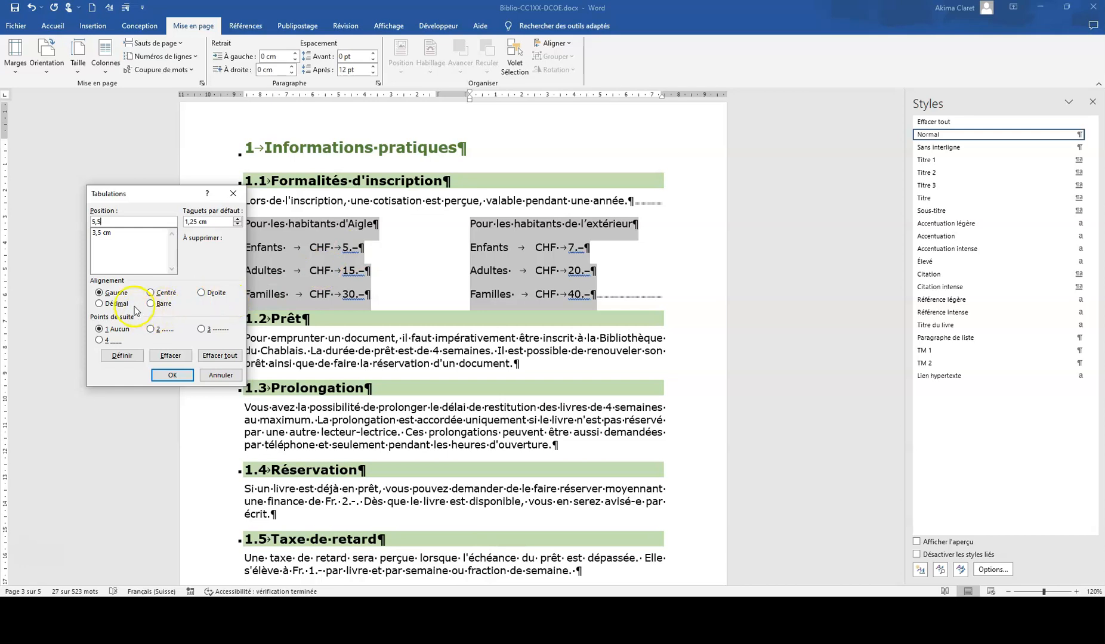
click(99, 304)
click(122, 355)
click(171, 375)
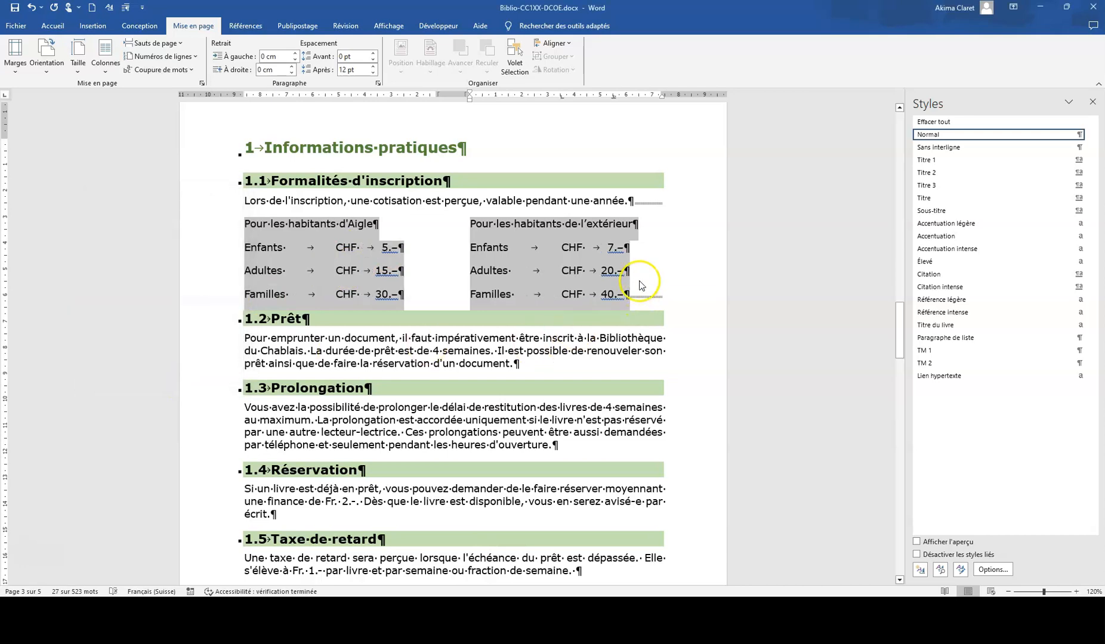
- Hide the formatting marks to check the layout of section 1, and show them again
click(53, 26)
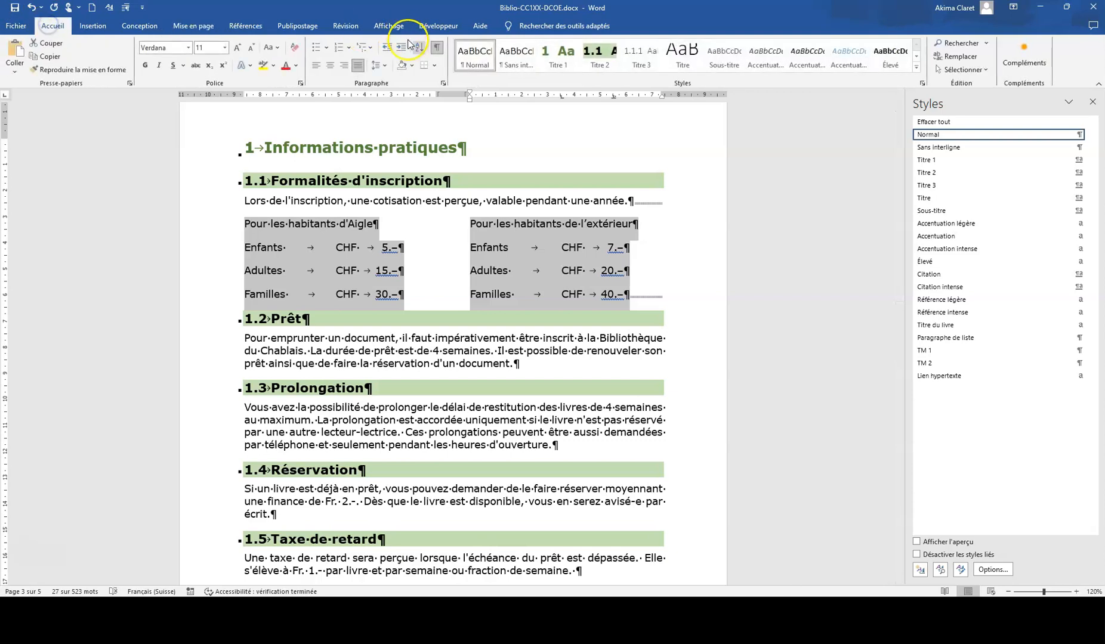
click(437, 51)
click(710, 276)
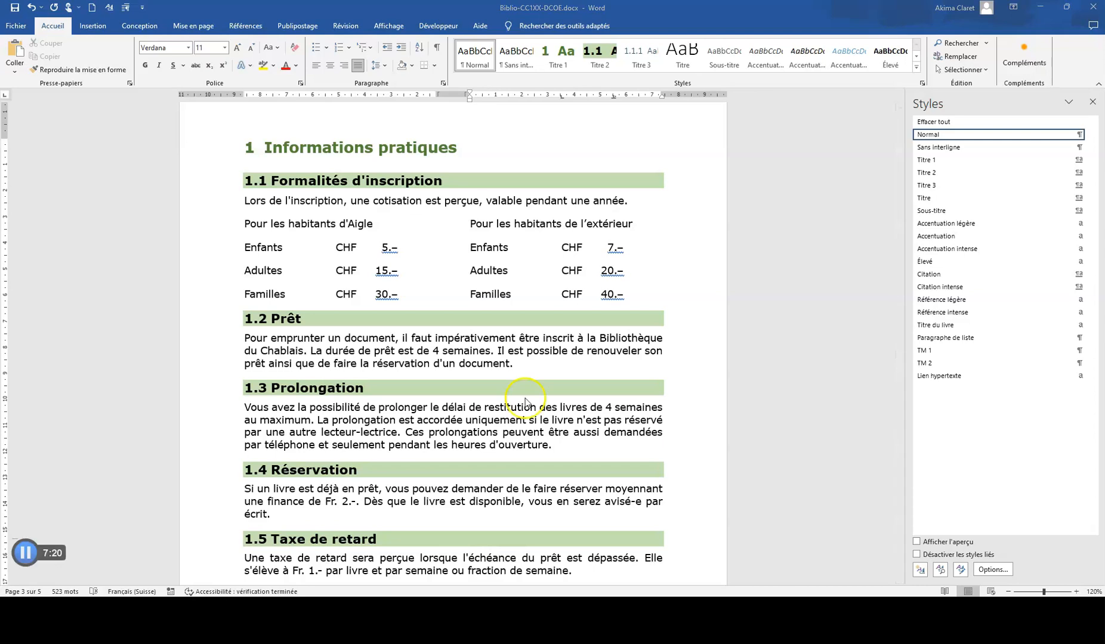
scroll(518, 395, down, 5)
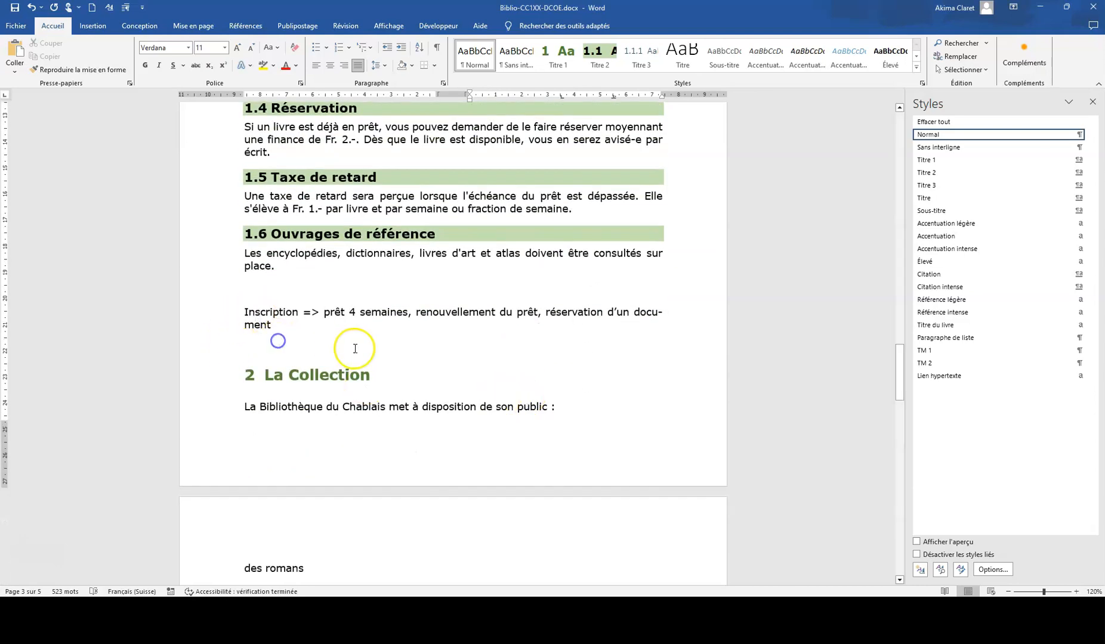
click(439, 47)
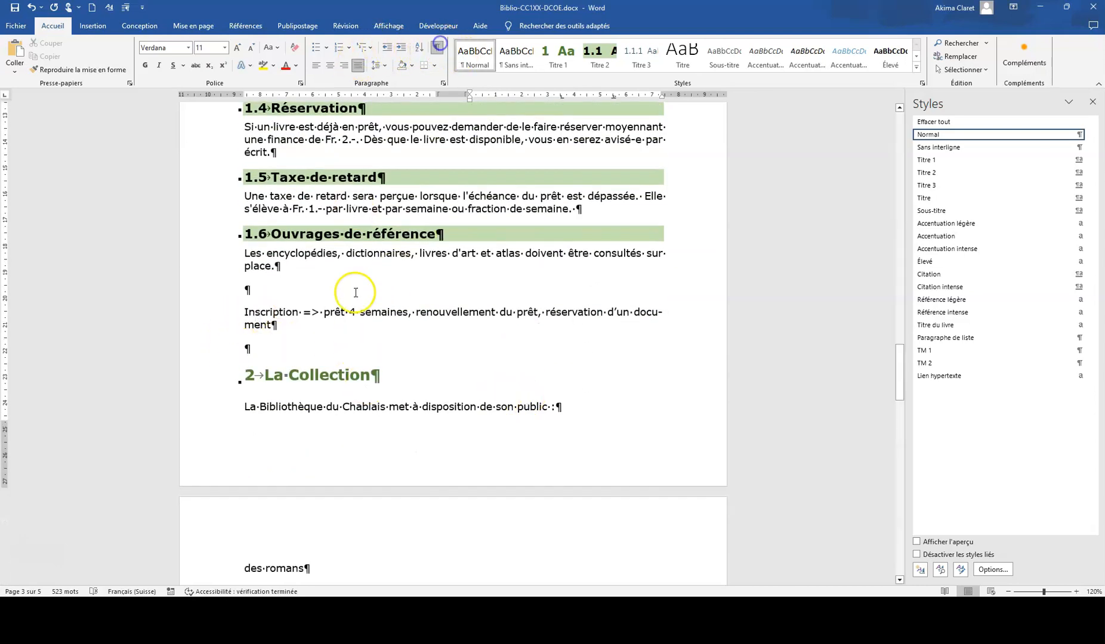
- Insert a page break before the "La Collection" heading and delete the empty paragraph left above the heading
click(83, 26)
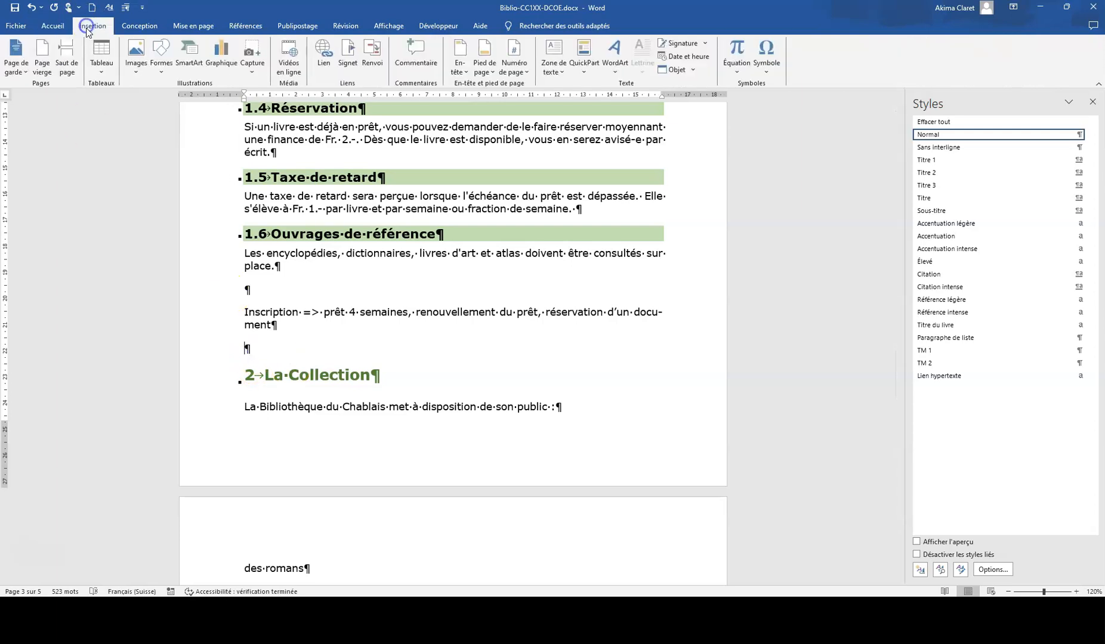
click(66, 57)
scroll(303, 500, down, 2)
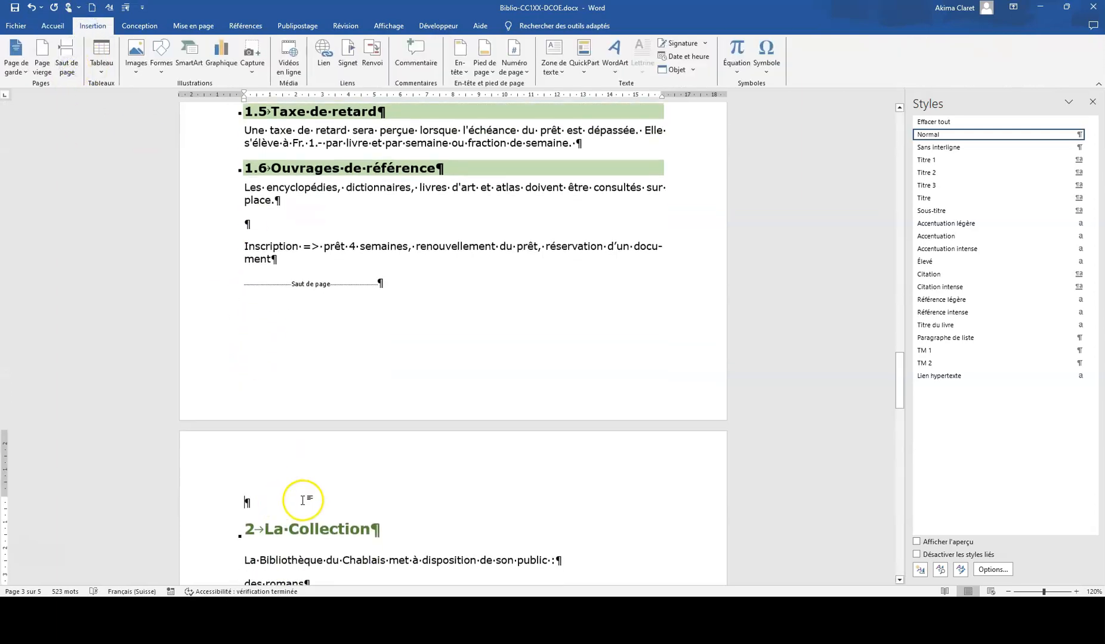
key(Delete)
- Insert a "Venn radial" SmartArt graphic from the Relation category in the empty paragraph above the "Inscription" line
click(262, 222)
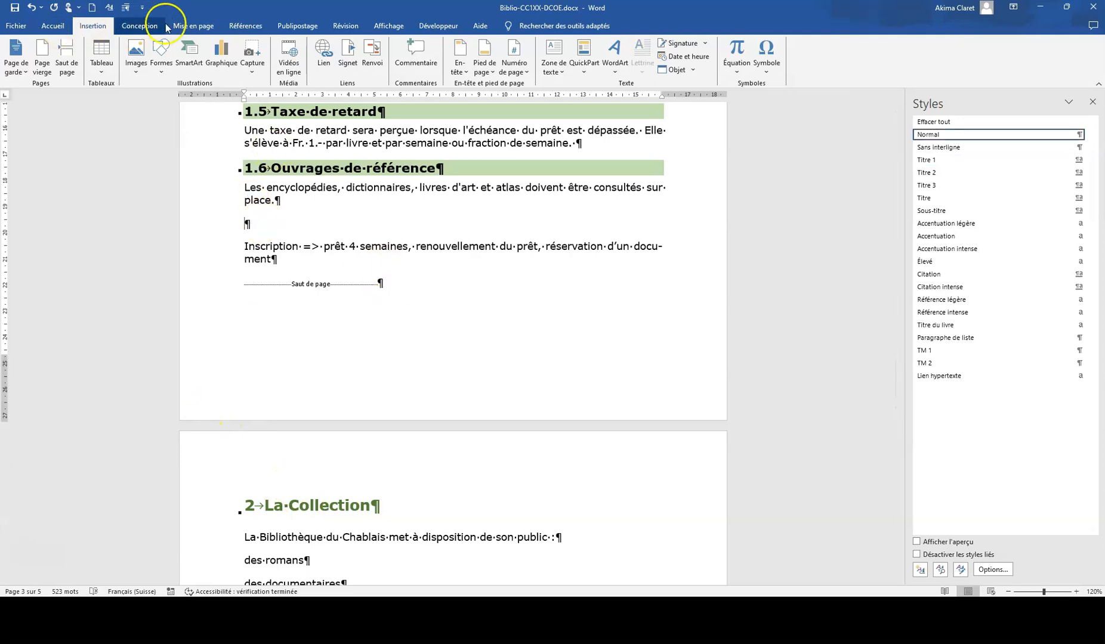
click(189, 58)
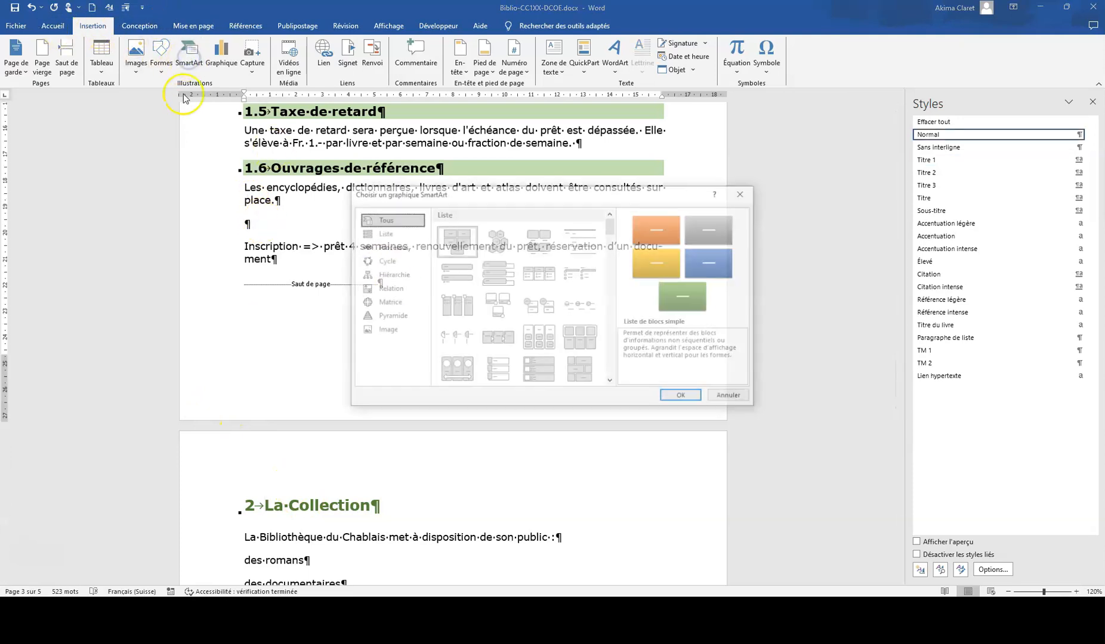
click(386, 290)
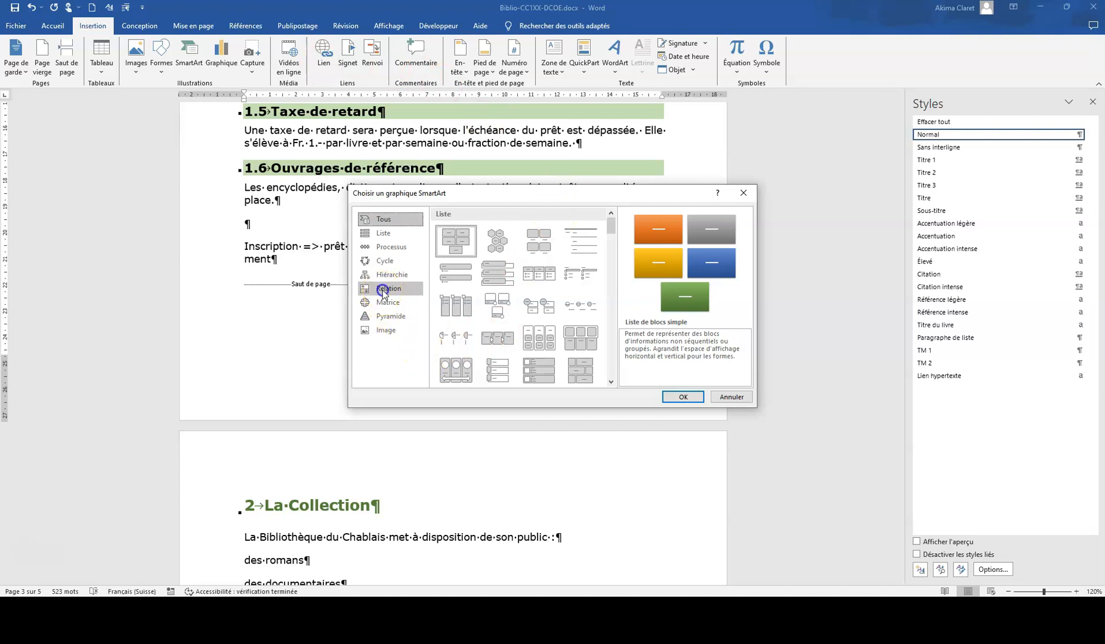
drag(610, 288, 611, 382)
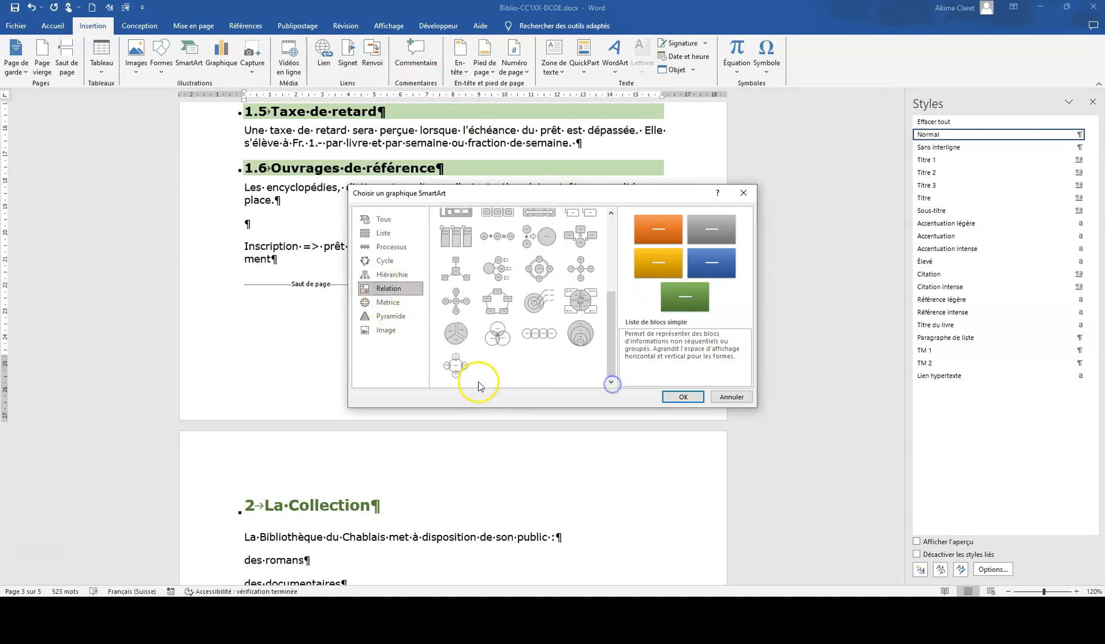
click(455, 365)
click(682, 398)
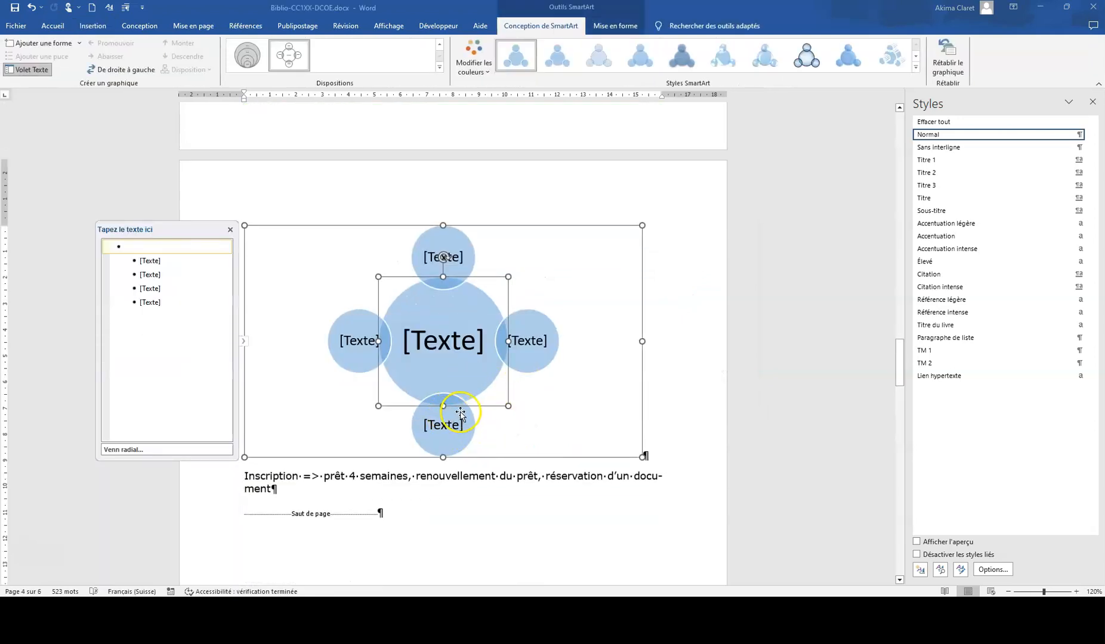
- Delete the bottom outer circle of the SmartArt graphic so three outer circles remain
click(468, 425)
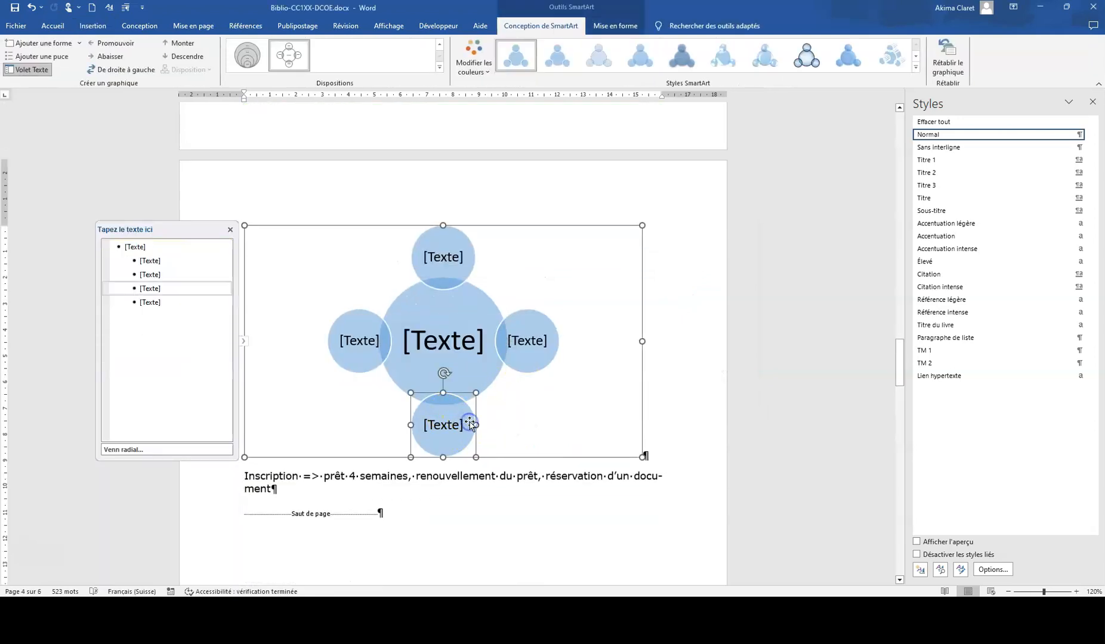
key(Delete)
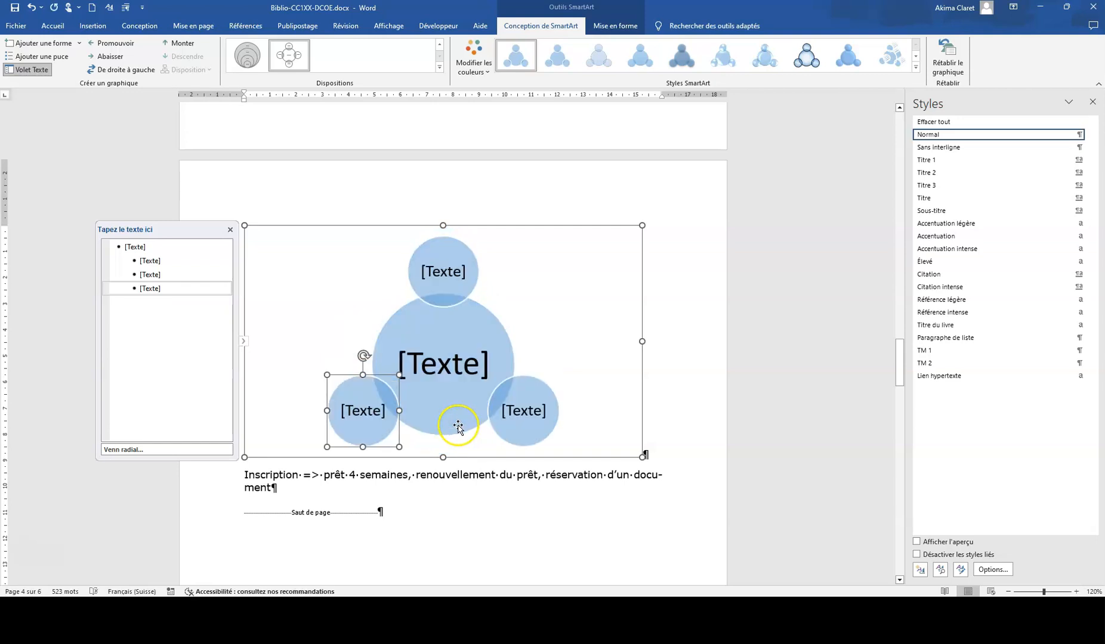
click(429, 386)
- Copy the word "Inscription" from the line below the graphic into the central circle
click(276, 488)
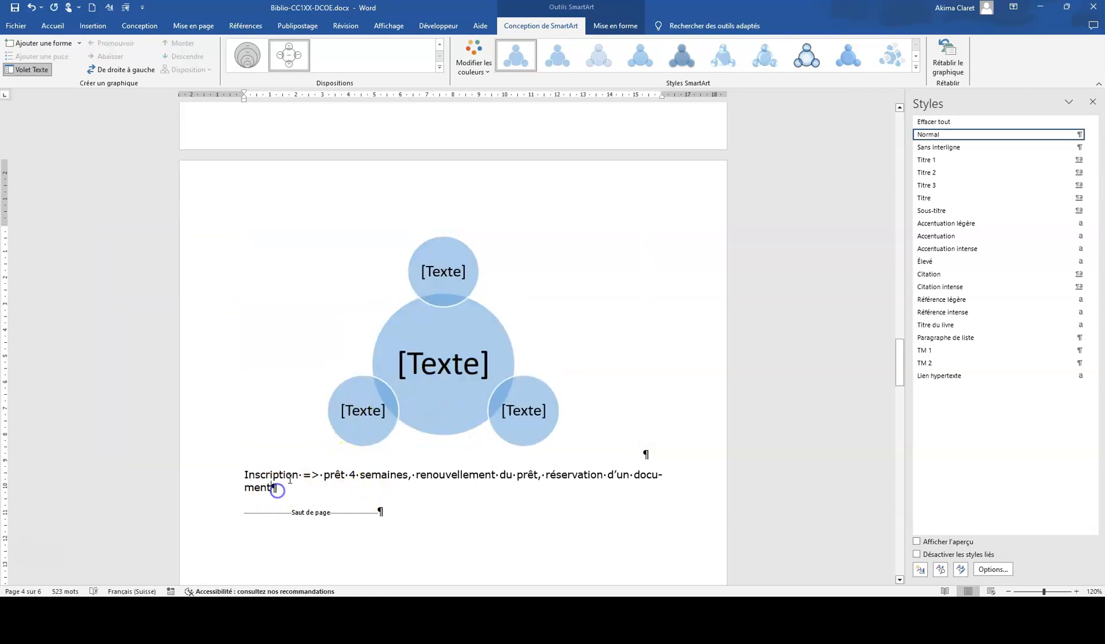
drag(301, 472, 249, 474)
key(ctrl+c)
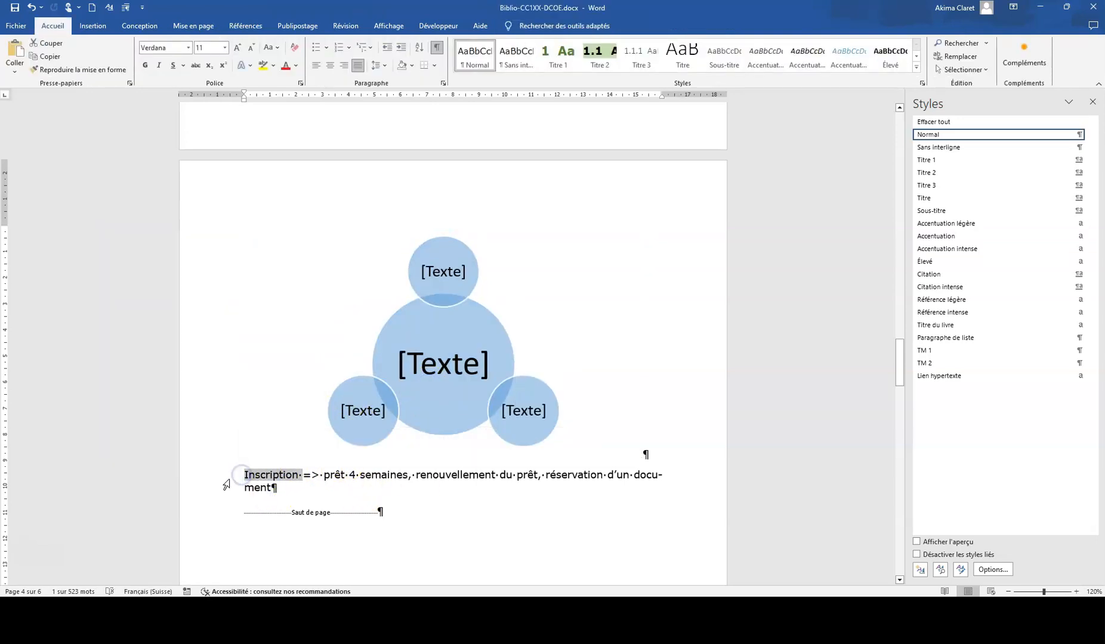
click(481, 374)
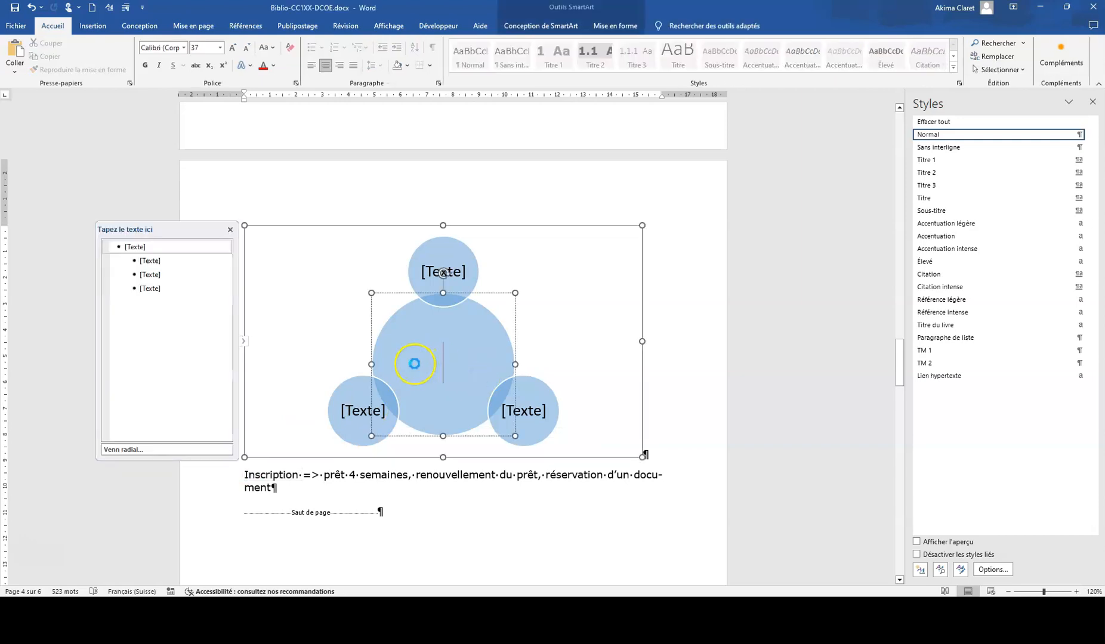
key(ctrl+v)
- Copy "prêt 4 semaines" from the line below the graphic into the top outer circle
click(333, 481)
click(407, 474)
drag(408, 474, 326, 477)
key(ctrl+c)
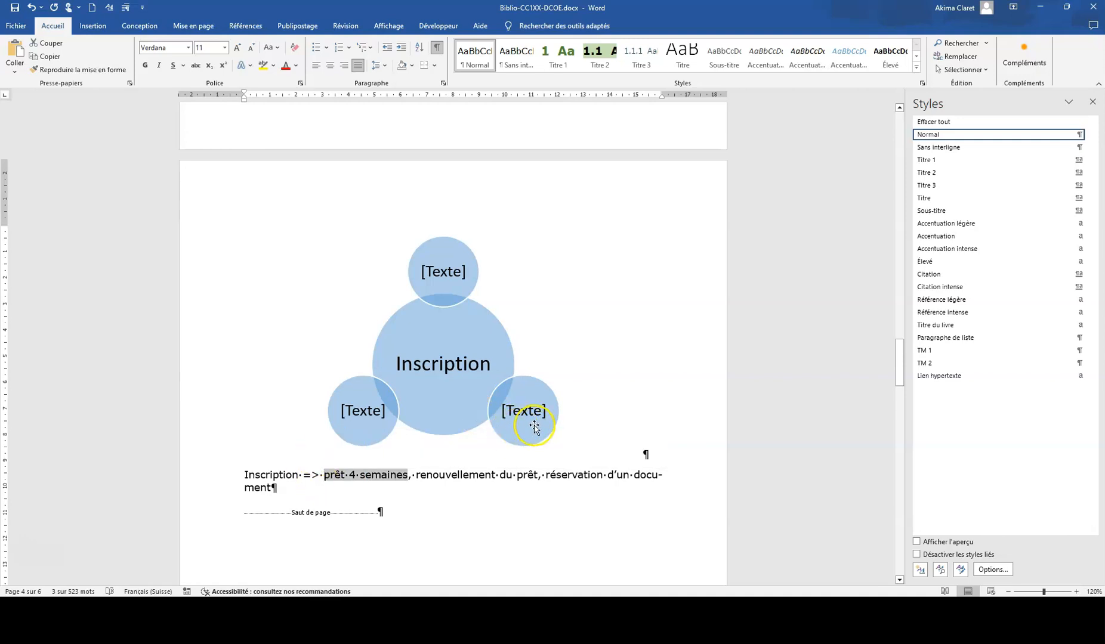
click(516, 416)
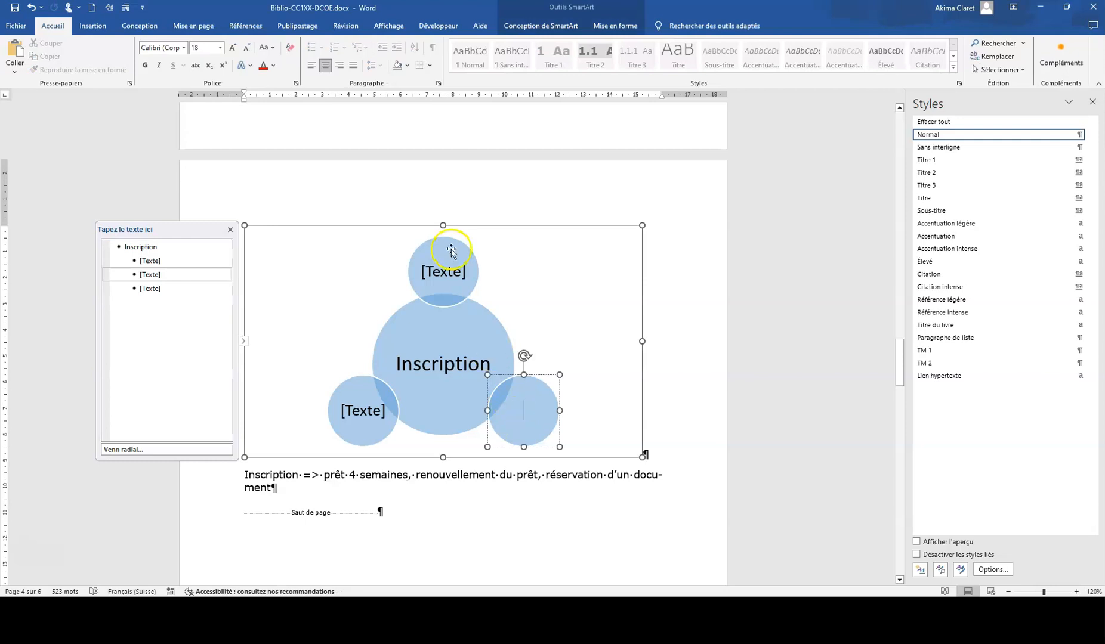
click(443, 266)
key(ctrl+v)
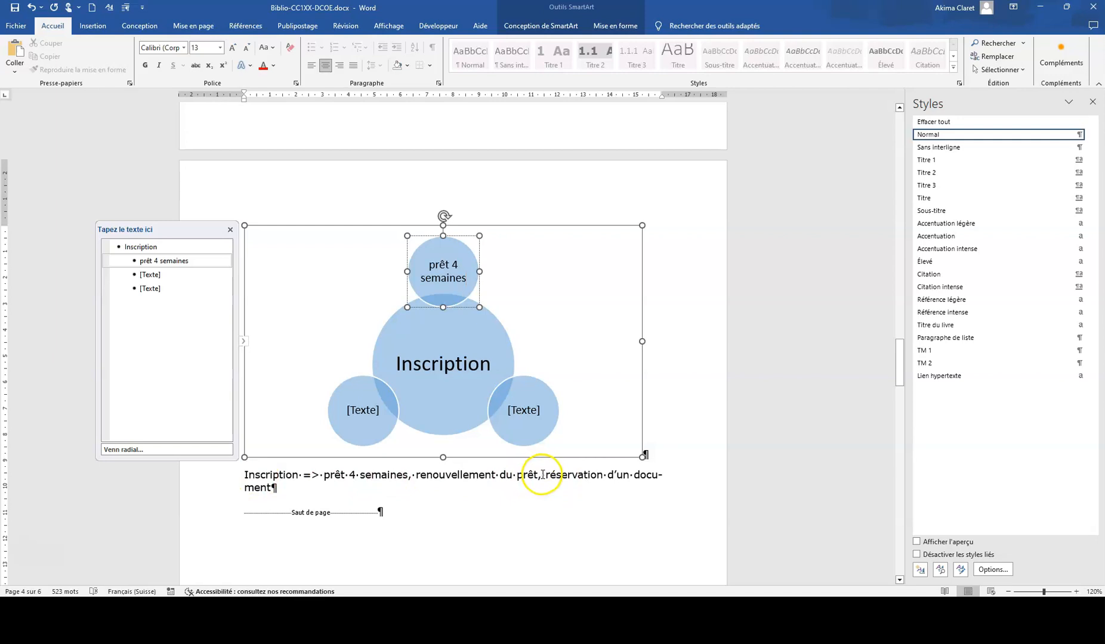
- Copy "renouvellement du prêt" into the graphic's lower-right circle and "réservation d'un document" into its lower-left circle
drag(536, 474, 416, 475)
key(ctrl+c)
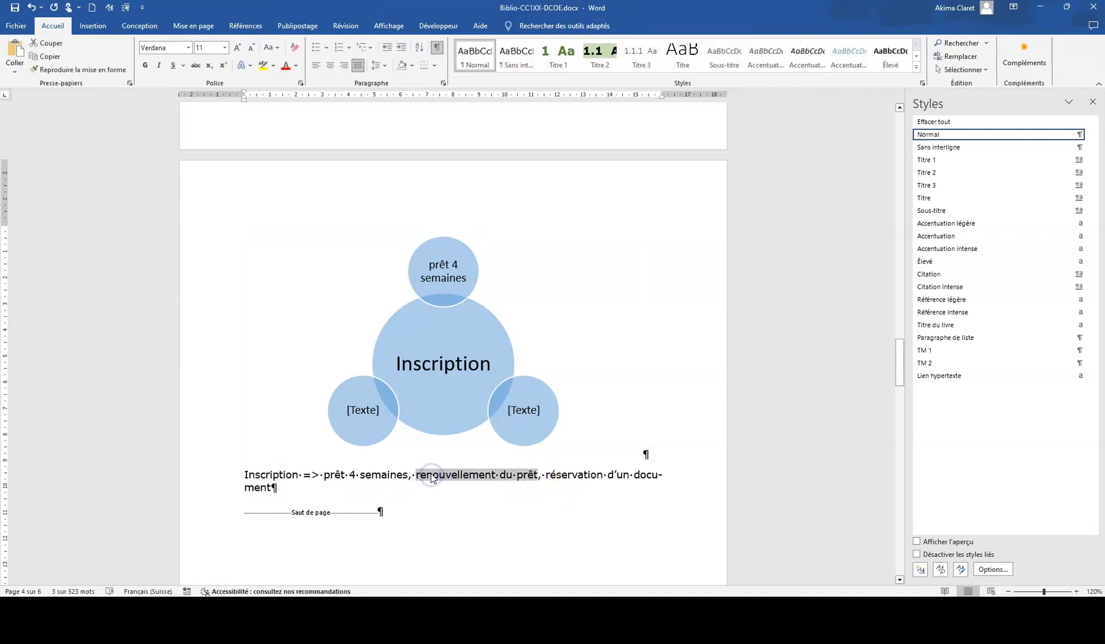
click(519, 410)
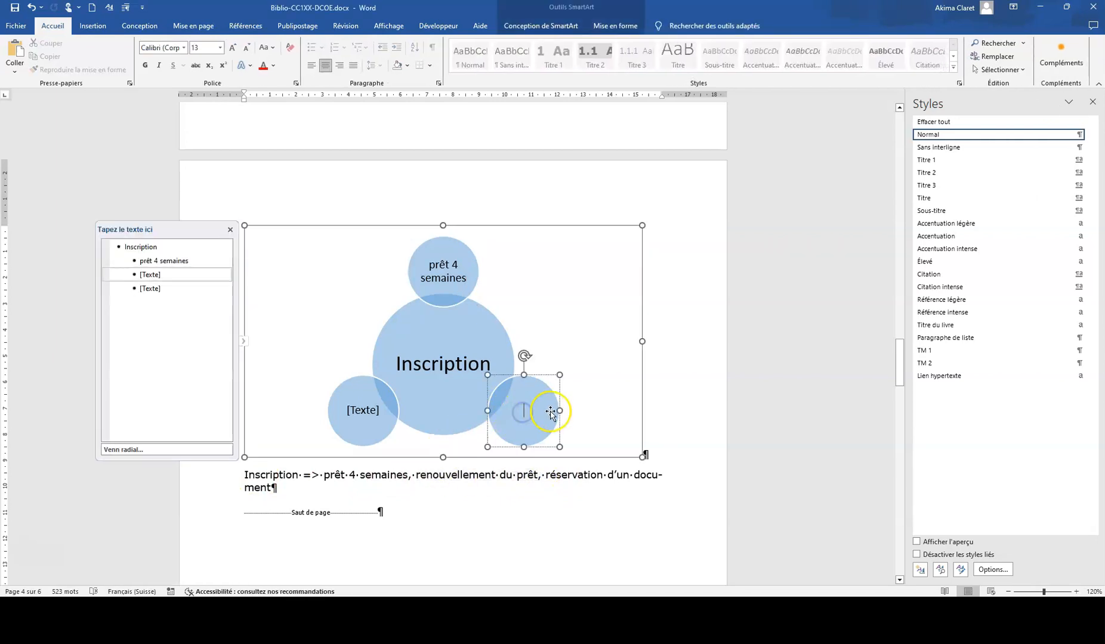
key(ctrl+v)
drag(546, 476, 279, 489)
key(ctrl+c)
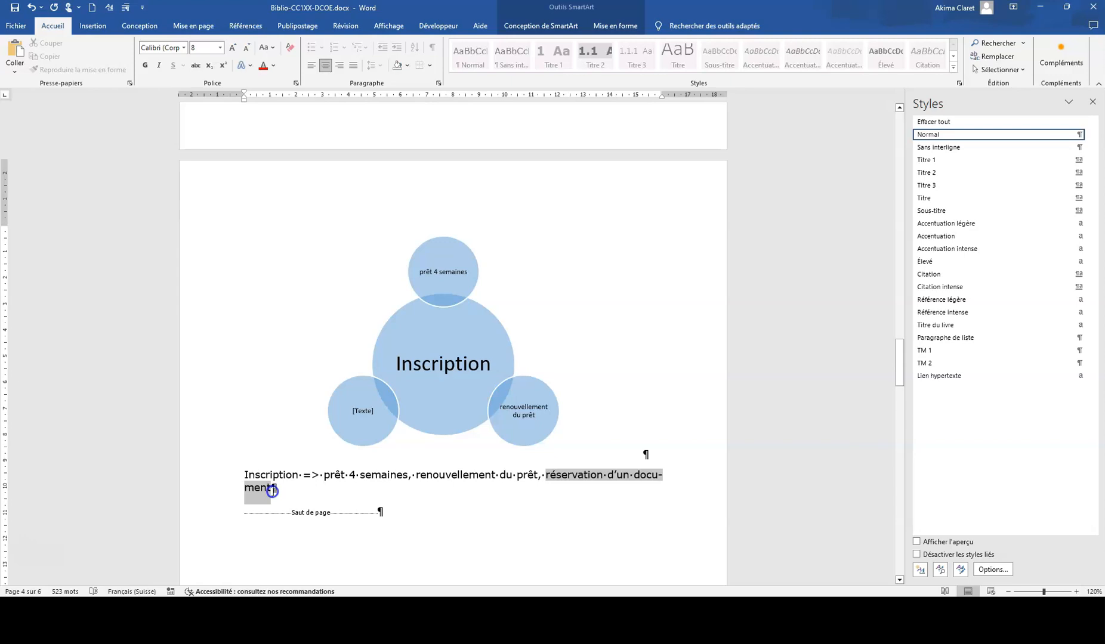
click(361, 411)
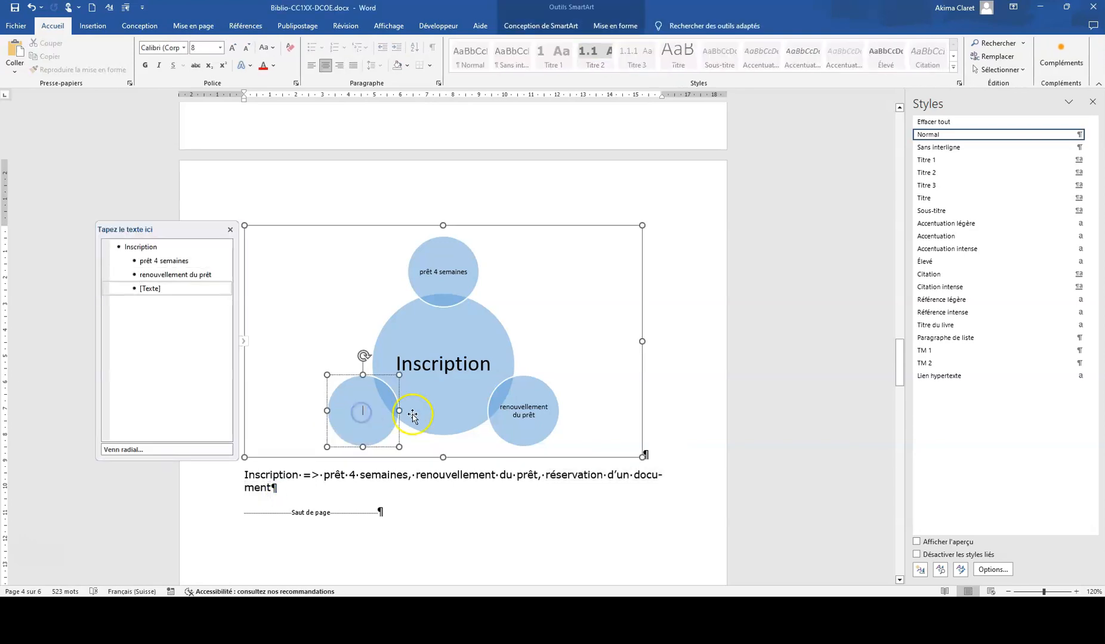
key(ctrl+v)
- Delete the source paragraph starting with "Inscription => prêt 4 semaines" below the graphic
click(404, 482)
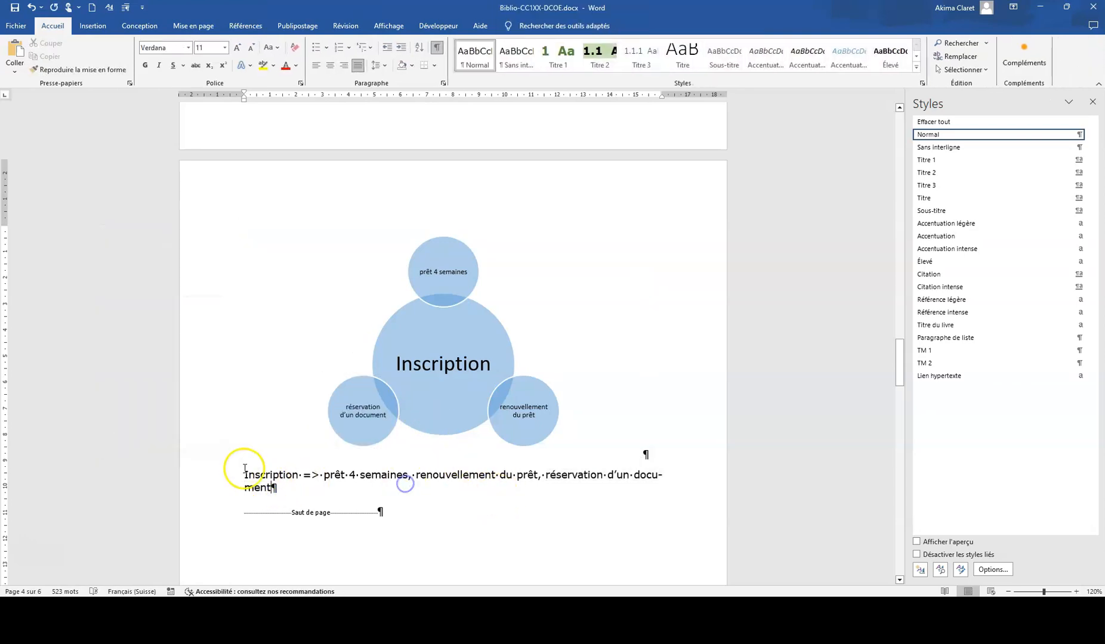
drag(241, 475, 281, 486)
key(Delete)
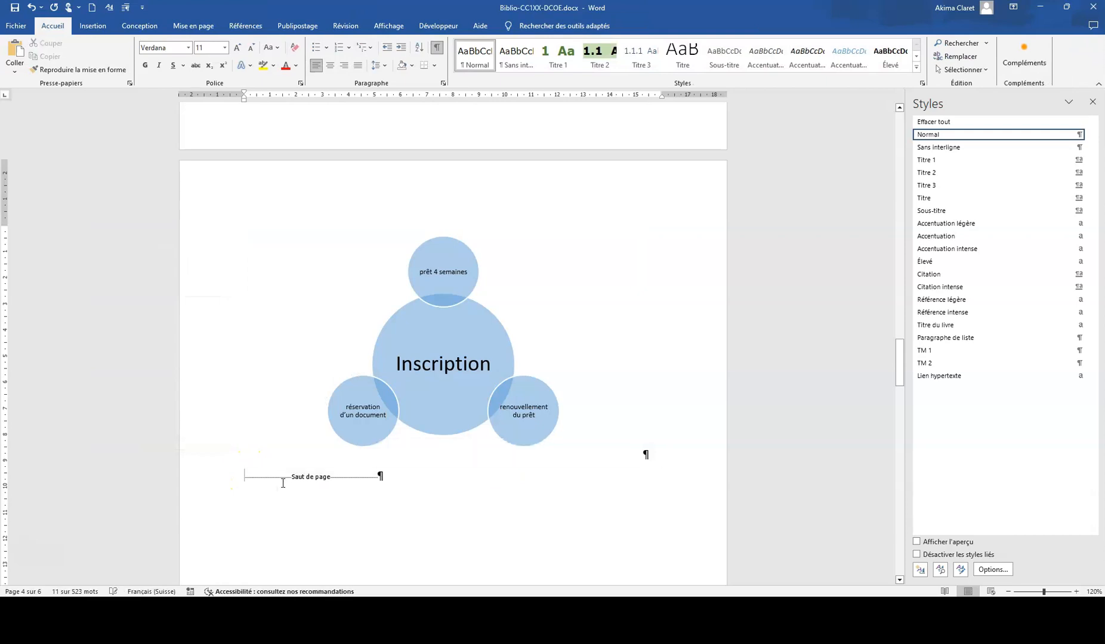
- Fill all four circles of the SmartArt graphic with a light green theme color
click(464, 323)
shift+click(474, 273)
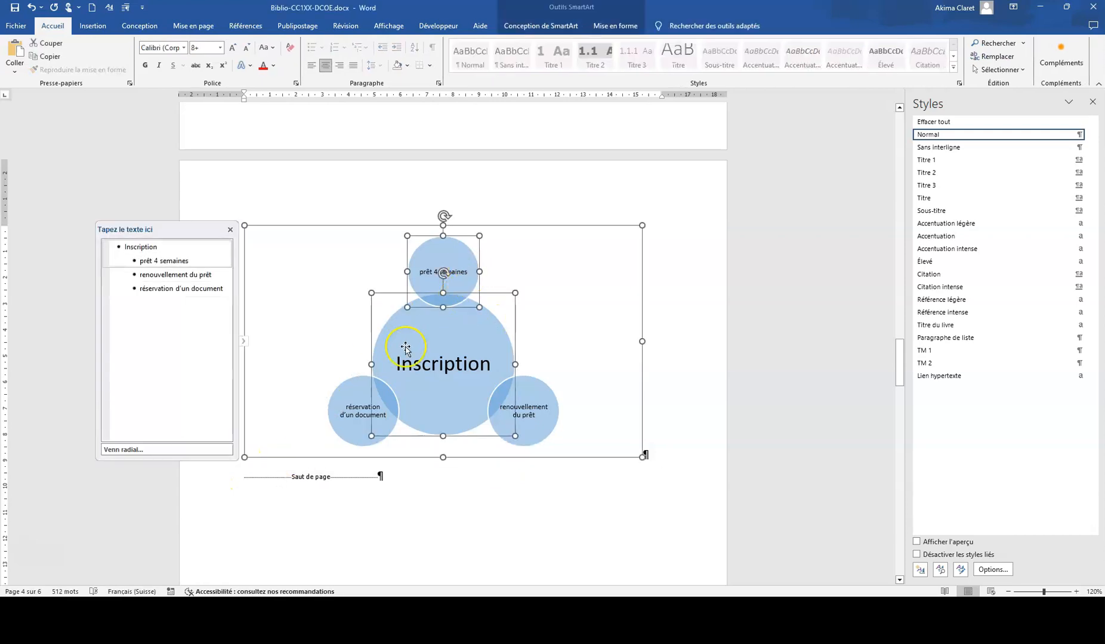
shift+click(355, 425)
shift+click(547, 419)
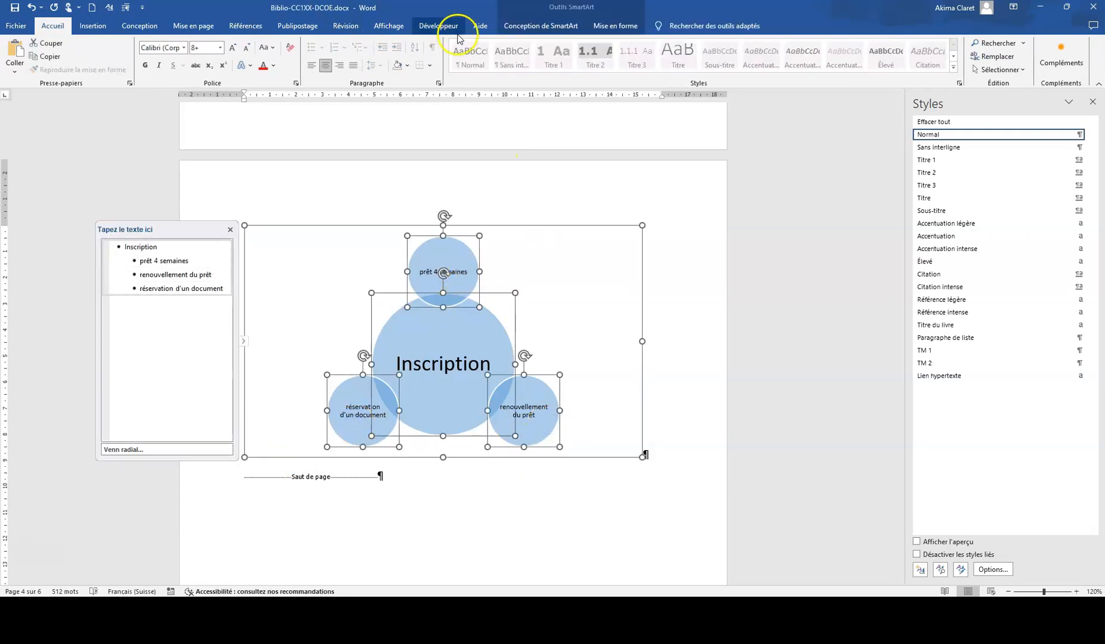
click(615, 26)
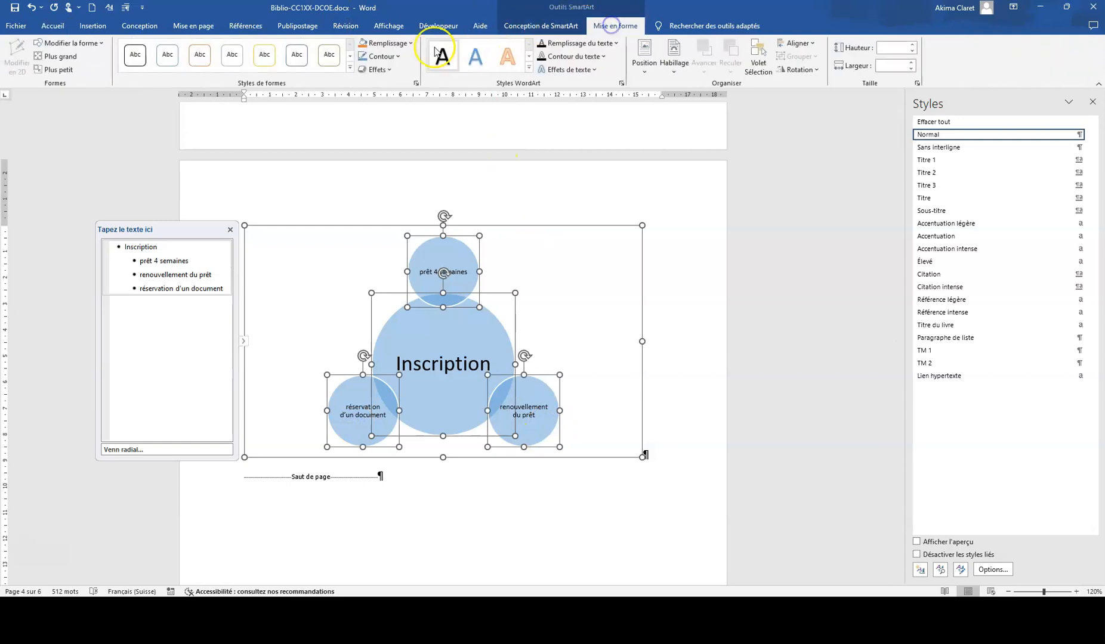
click(389, 43)
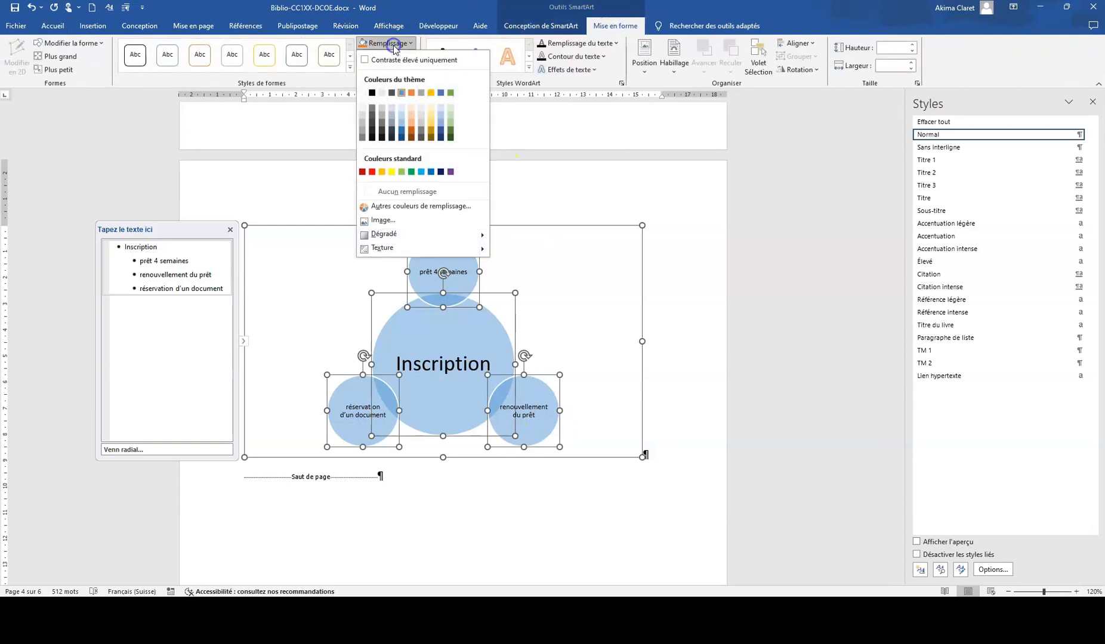
click(452, 123)
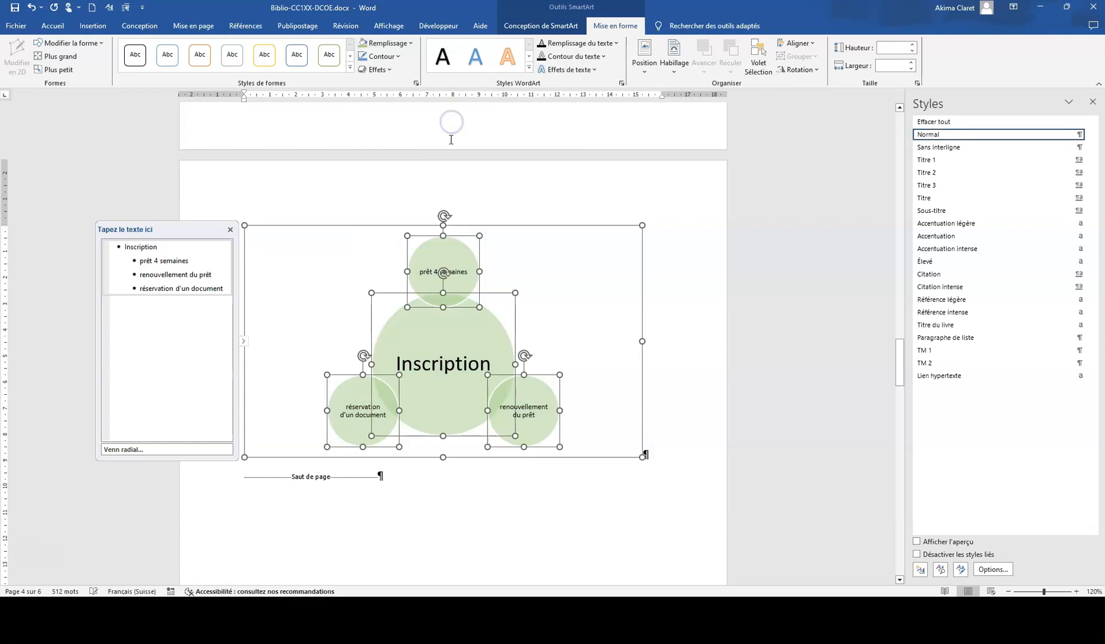
- Make the text in all four circles bold
click(52, 25)
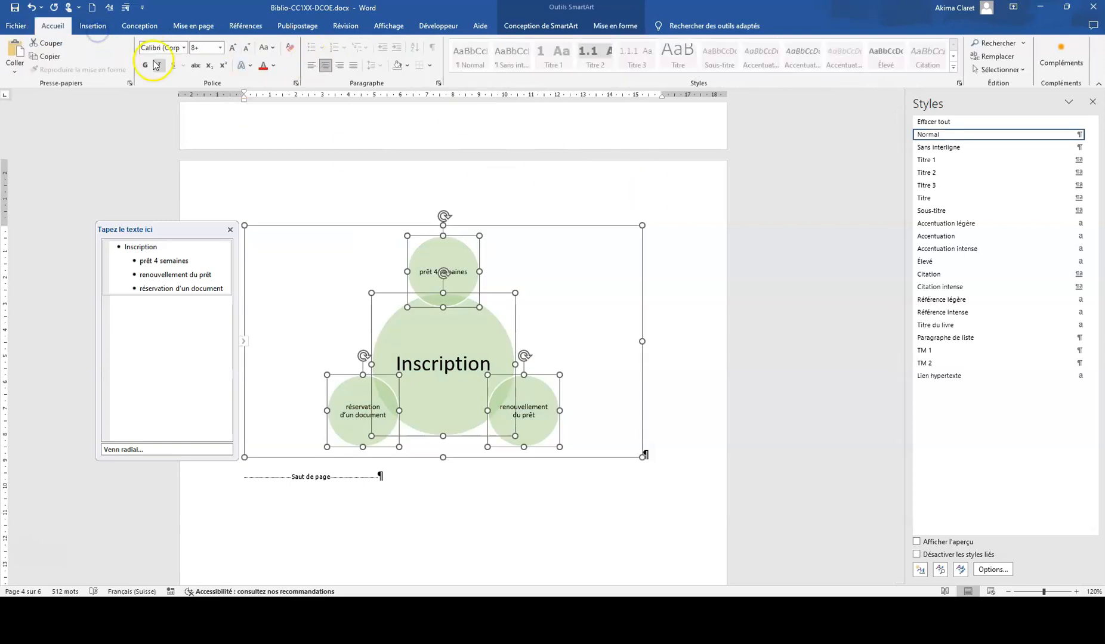
click(145, 65)
click(676, 311)
- Shrink the whole SmartArt graphic to about 9 cm wide and set its text wrapping to square
click(352, 252)
drag(642, 457, 472, 385)
click(487, 232)
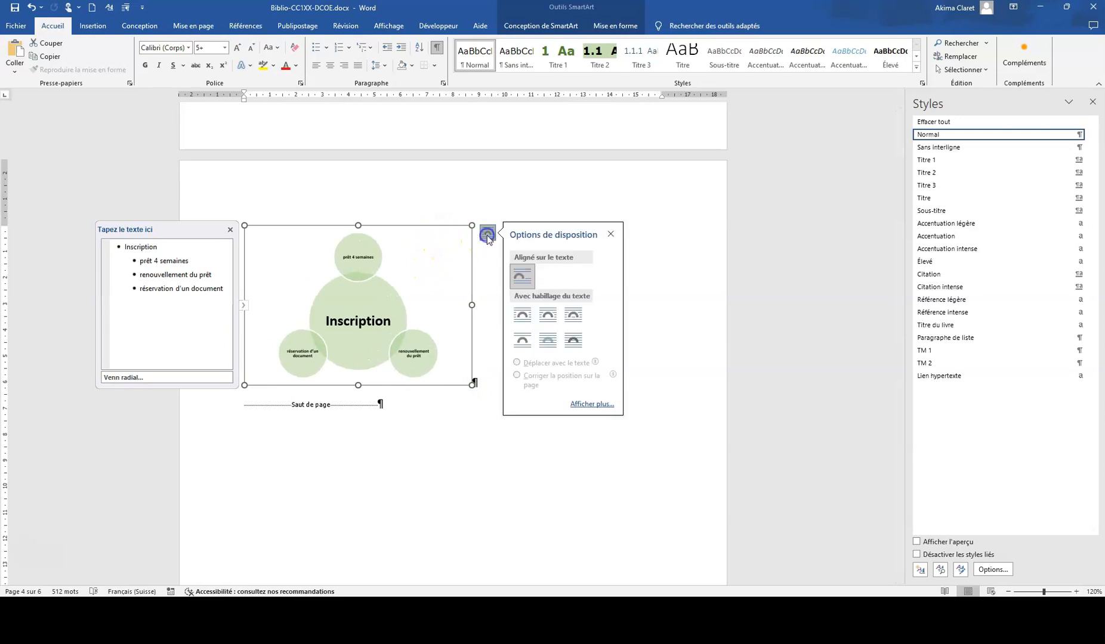
click(466, 294)
right_click(429, 225)
click(636, 416)
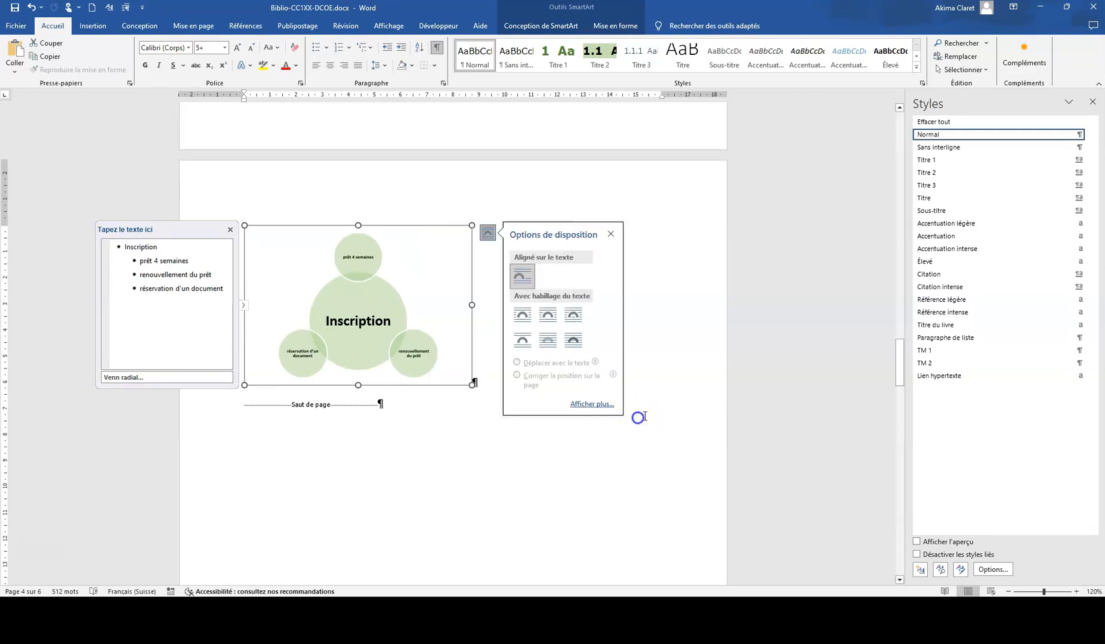
click(557, 467)
click(434, 284)
click(433, 231)
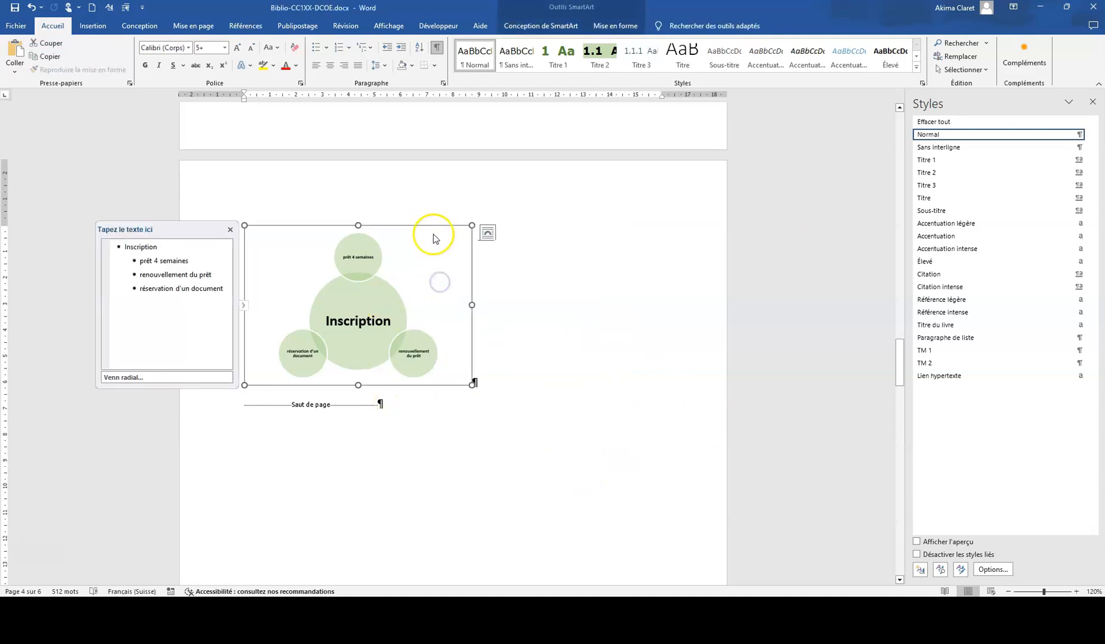
right_click(436, 226)
mouse_move(521, 380)
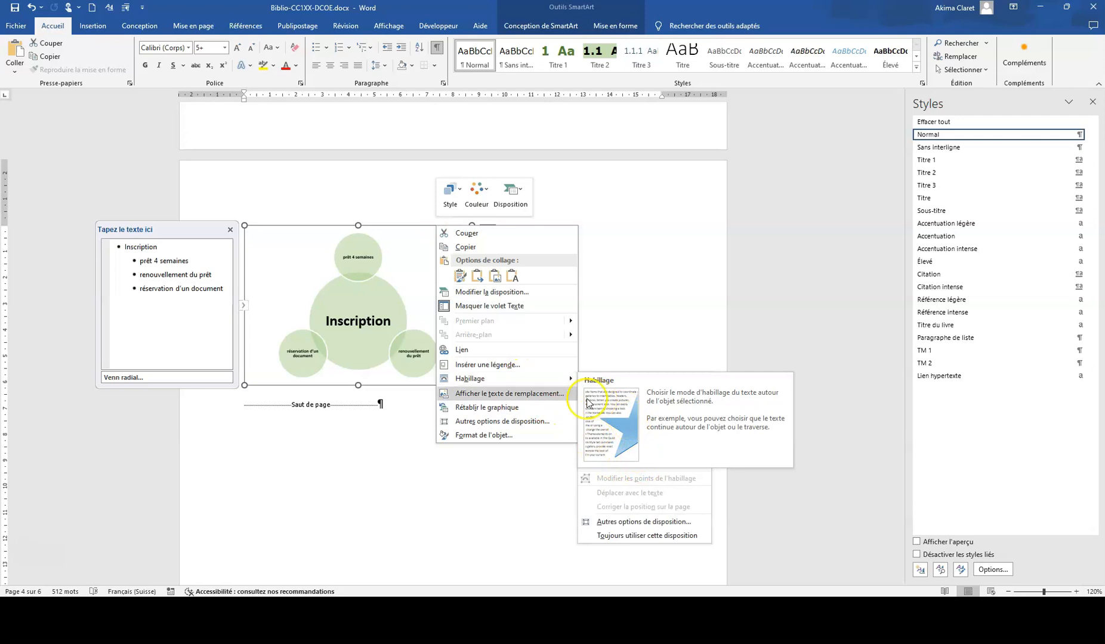
click(602, 388)
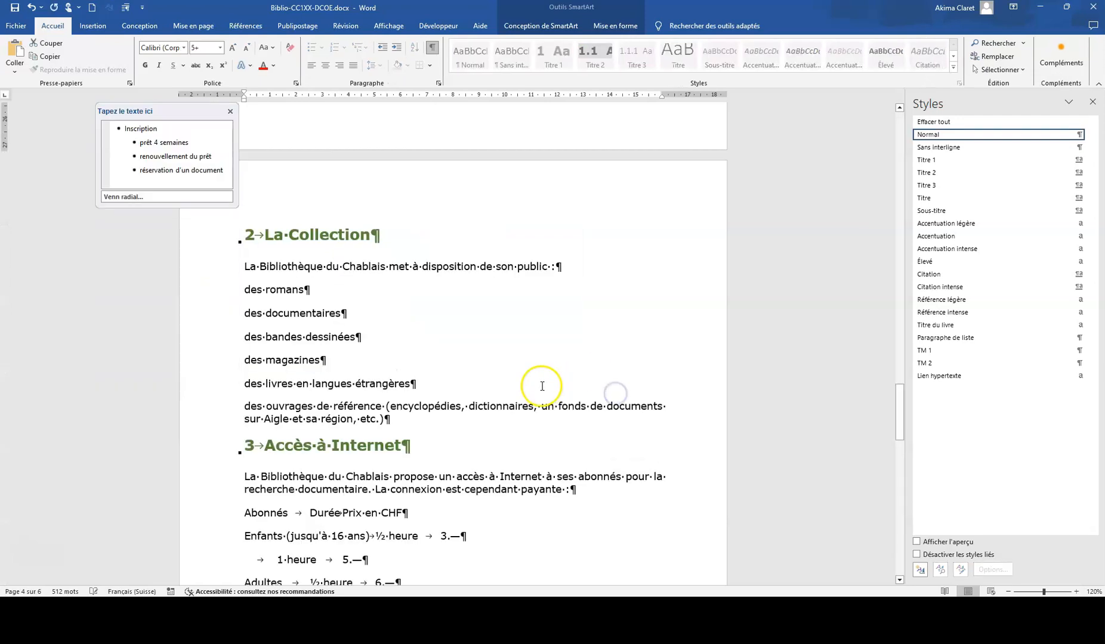
- Move the SmartArt graphic beside sections 1.5 and 1.6, with its right edge at the right page margin
scroll(542, 382, up, 12)
drag(451, 308, 588, 522)
scroll(587, 517, down, 12)
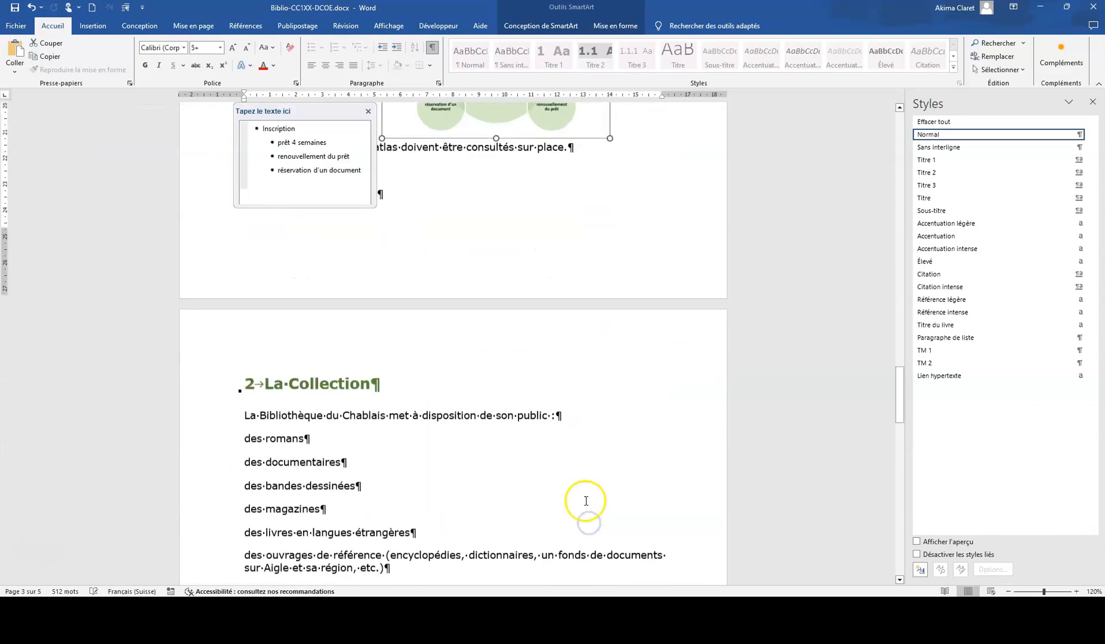
scroll(583, 502, up, 6)
scroll(577, 486, up, 2)
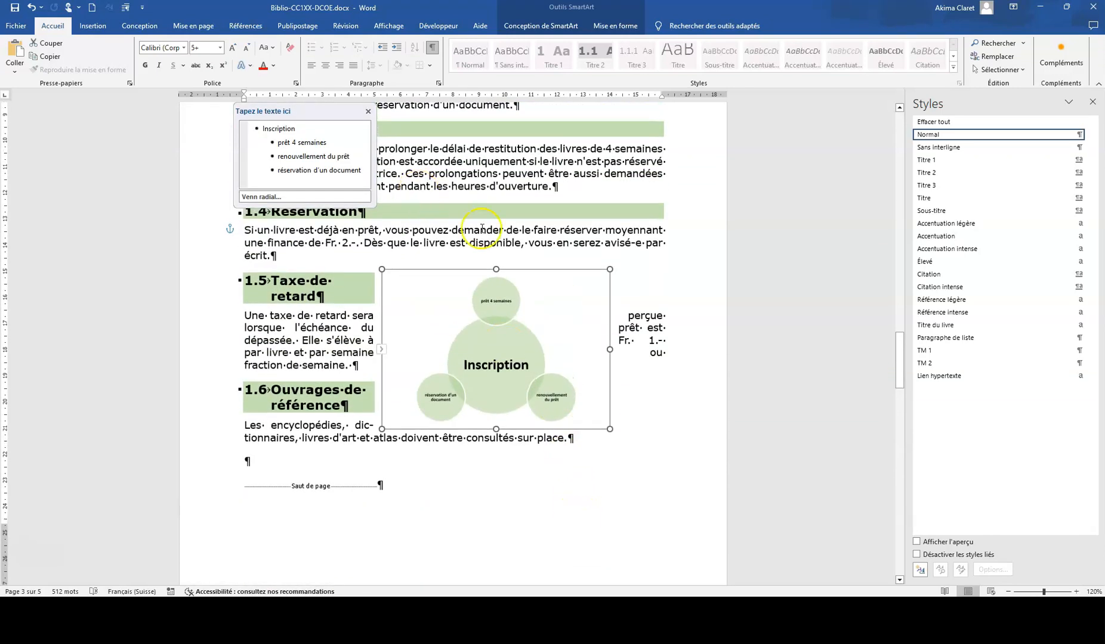
drag(469, 271, 519, 273)
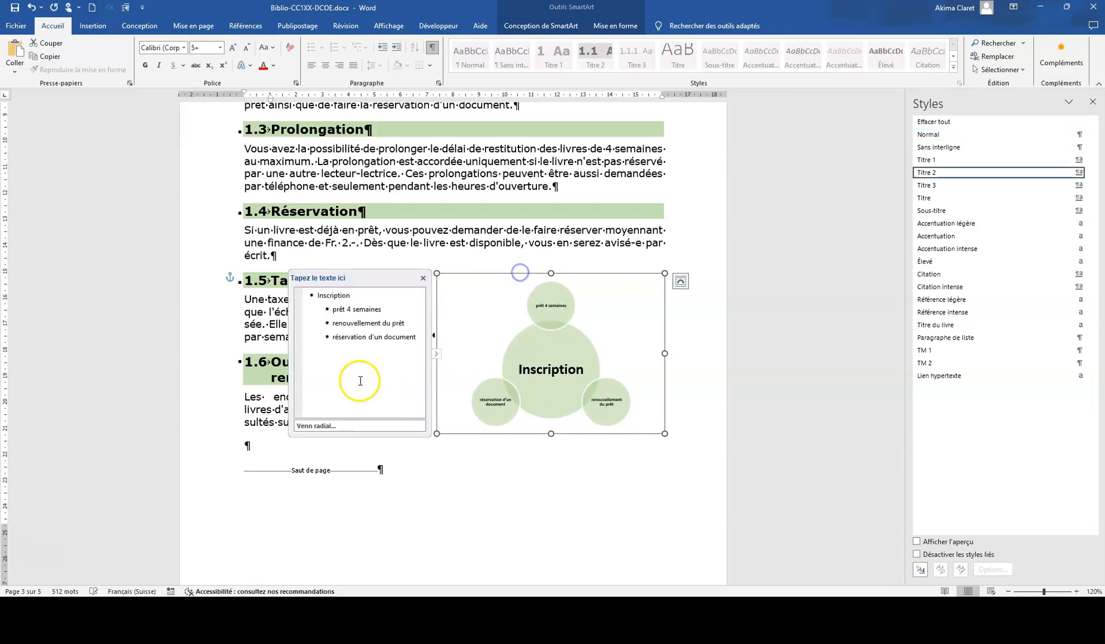
click(451, 491)
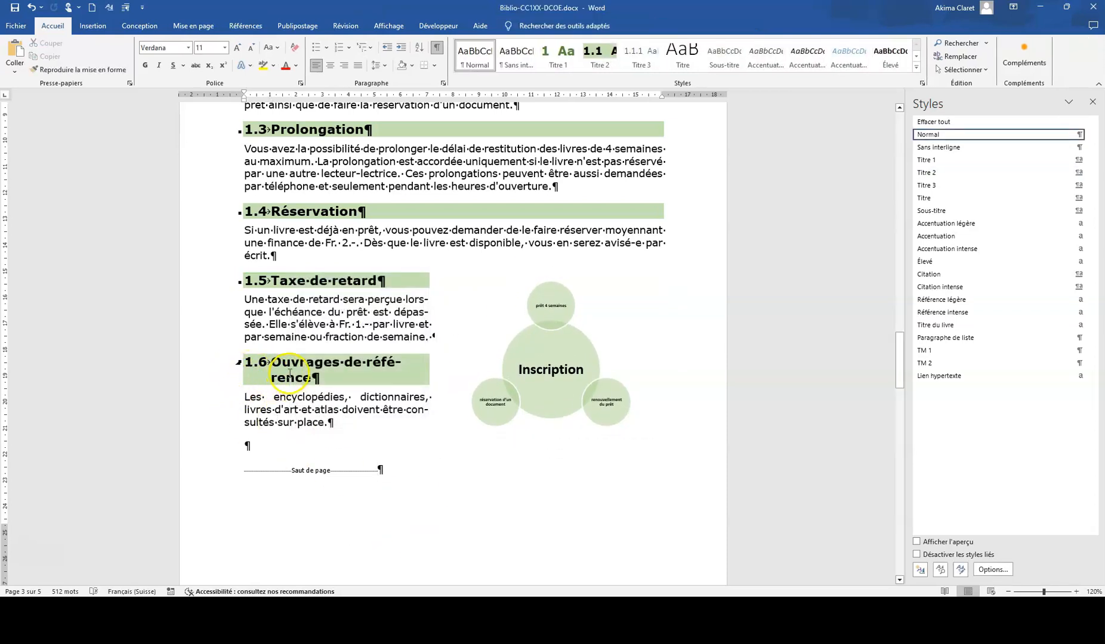
- Reduce the SmartArt graphic from its lower-left corner to about 7.5 cm wide so the "Ouvrages de référence" heading fits on one line
click(489, 356)
drag(439, 427, 476, 409)
click(544, 508)
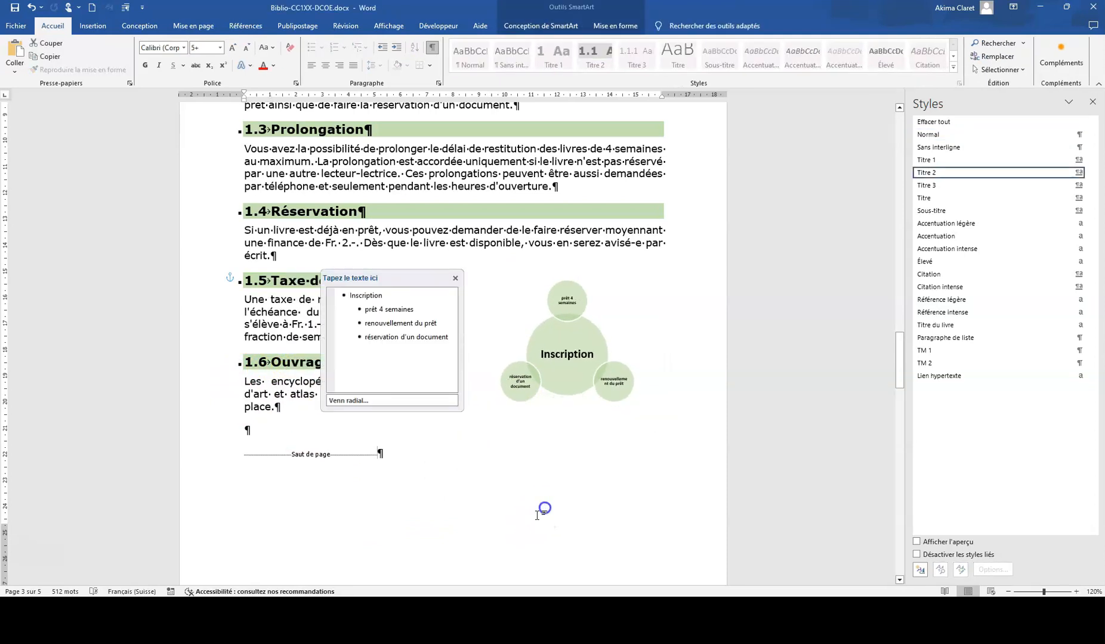
scroll(457, 507, up, 1)
scroll(457, 506, up, 2)
- Insert the book-cover collage picture from the device after "des romans" in section 2, and shrink it to 9,22 cm high by 5,89 cm wide
scroll(453, 492, down, 10)
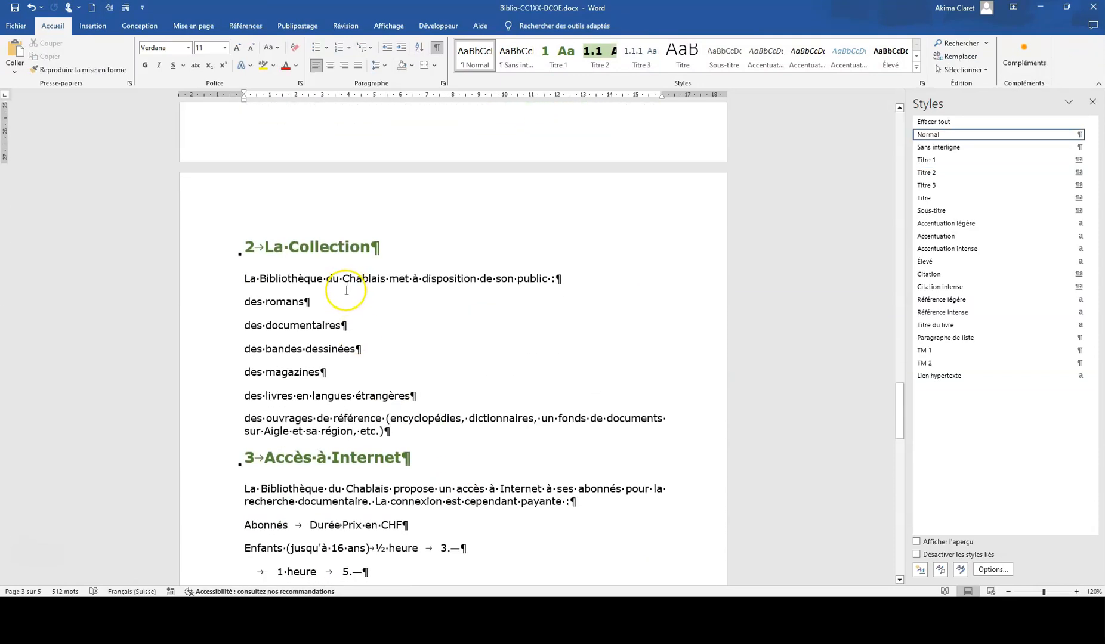
click(498, 309)
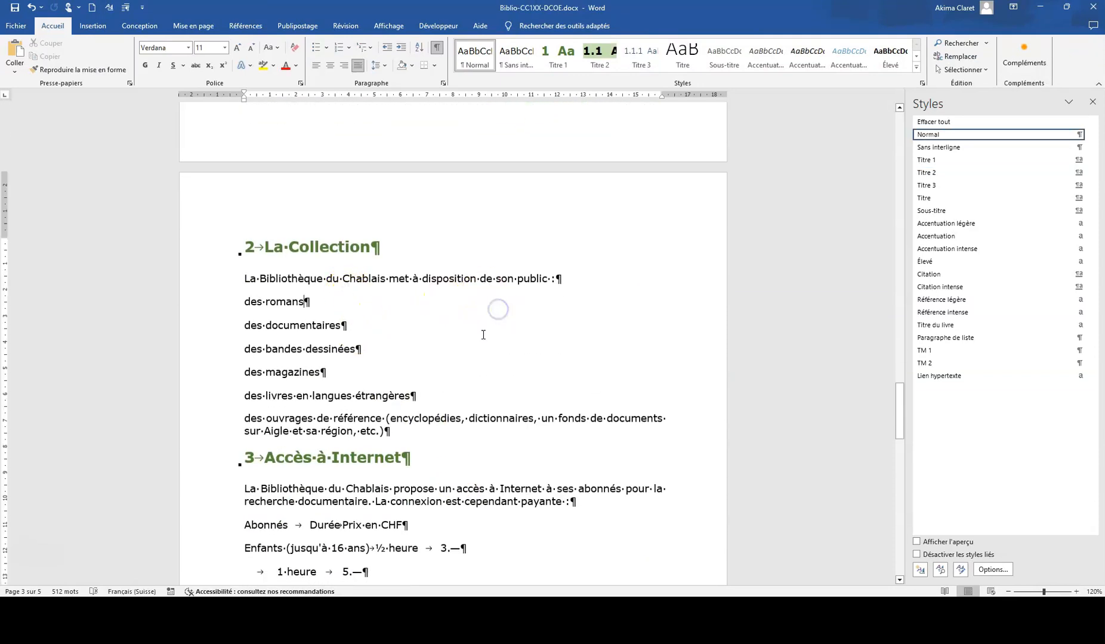
click(93, 26)
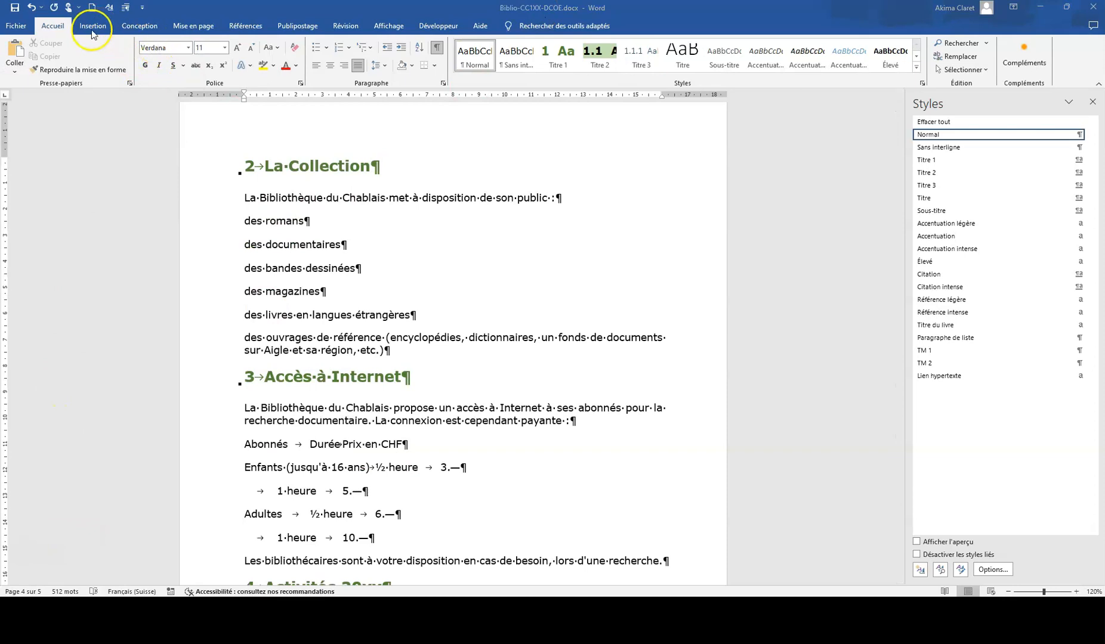
click(93, 27)
click(136, 56)
click(146, 99)
click(331, 174)
click(659, 370)
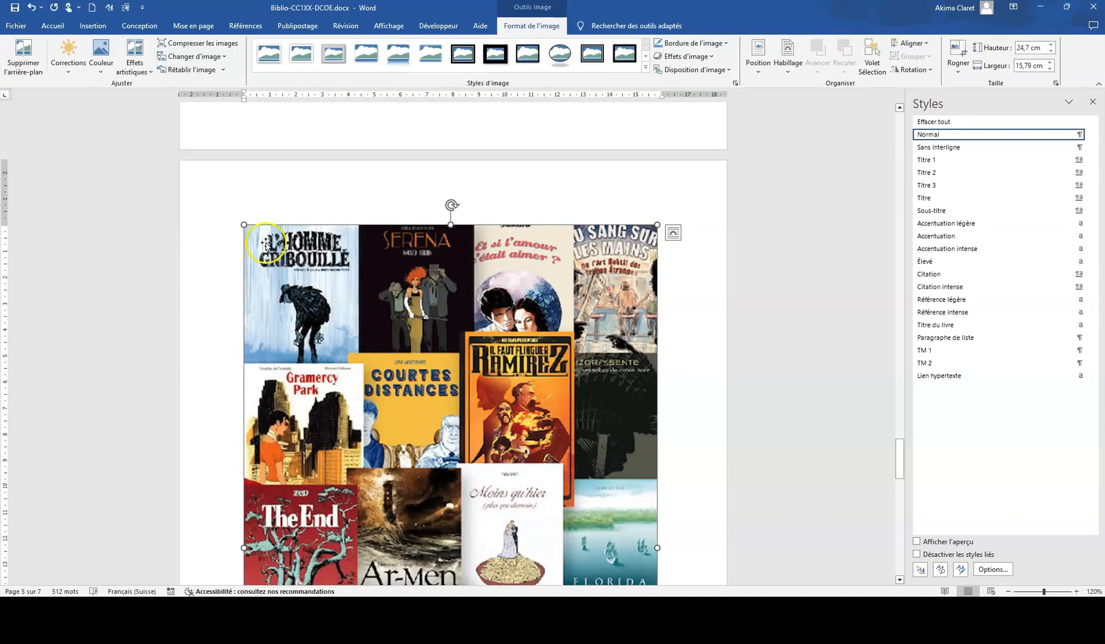
drag(244, 224, 520, 623)
scroll(515, 511, up, 3)
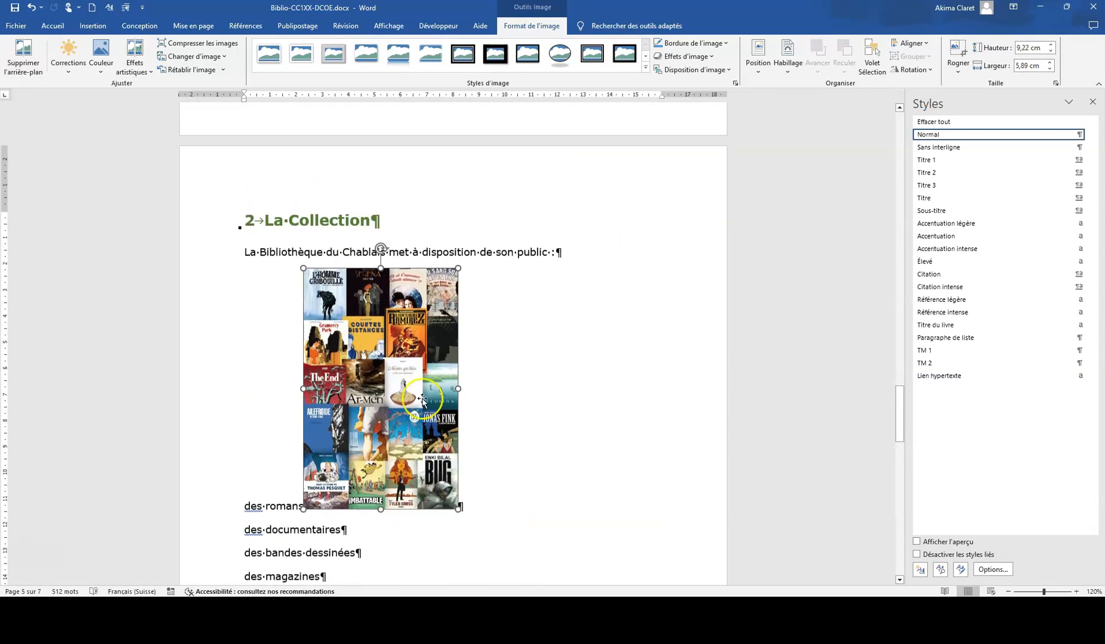
- Shrink the book-cover collage to 6,79 cm by 4,34 cm, set its wrapping to Adapté, and move it beside section 2's list at the right margin
drag(308, 268, 356, 334)
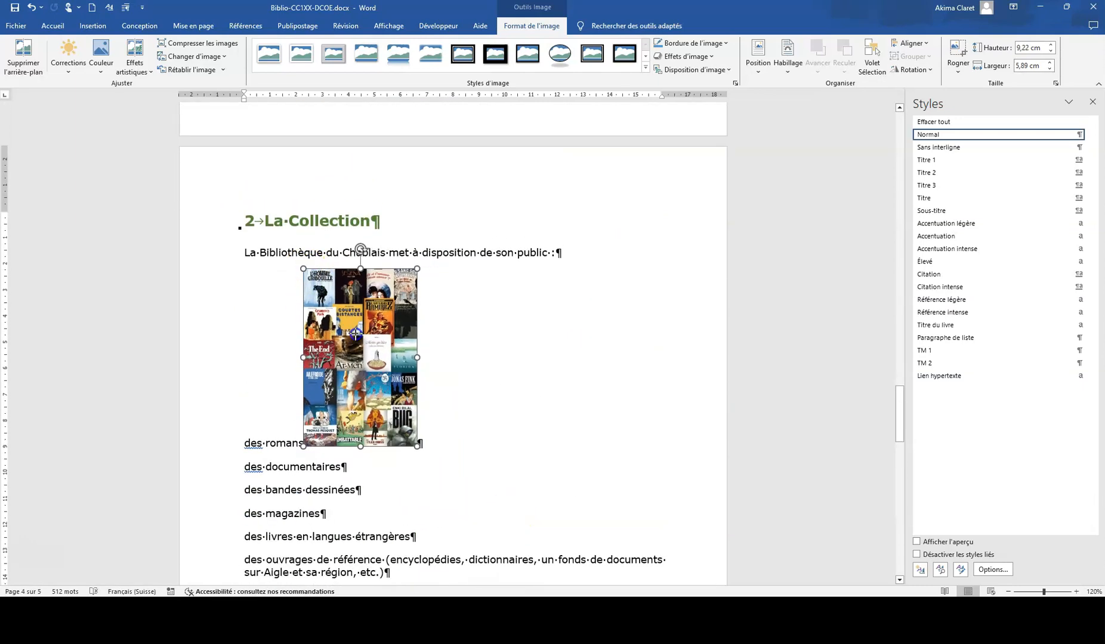
right_click(356, 324)
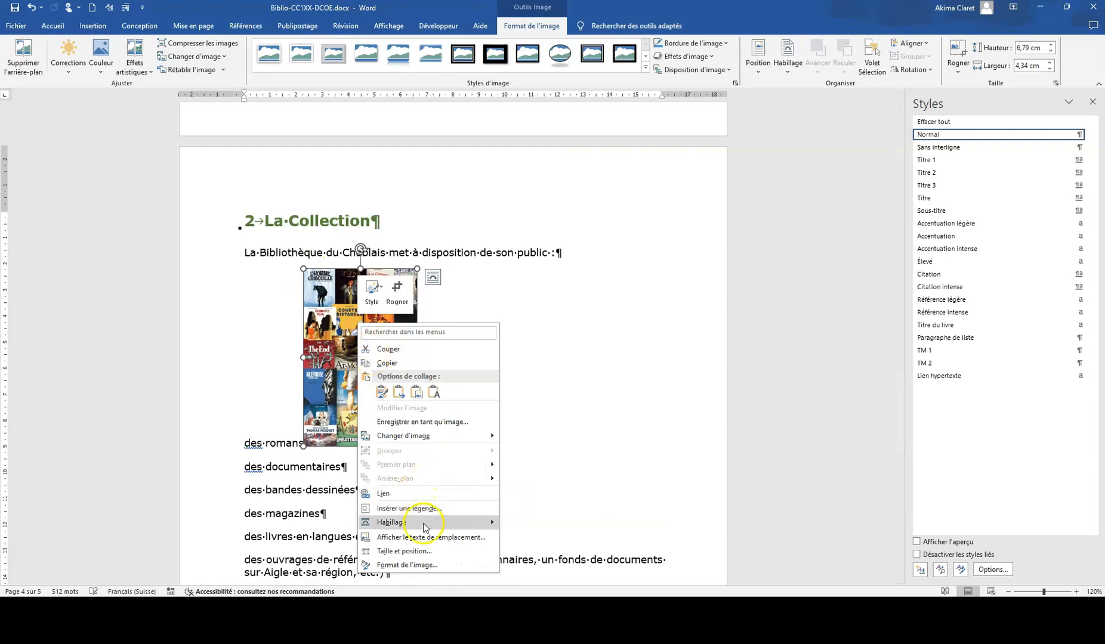
mouse_move(427, 528)
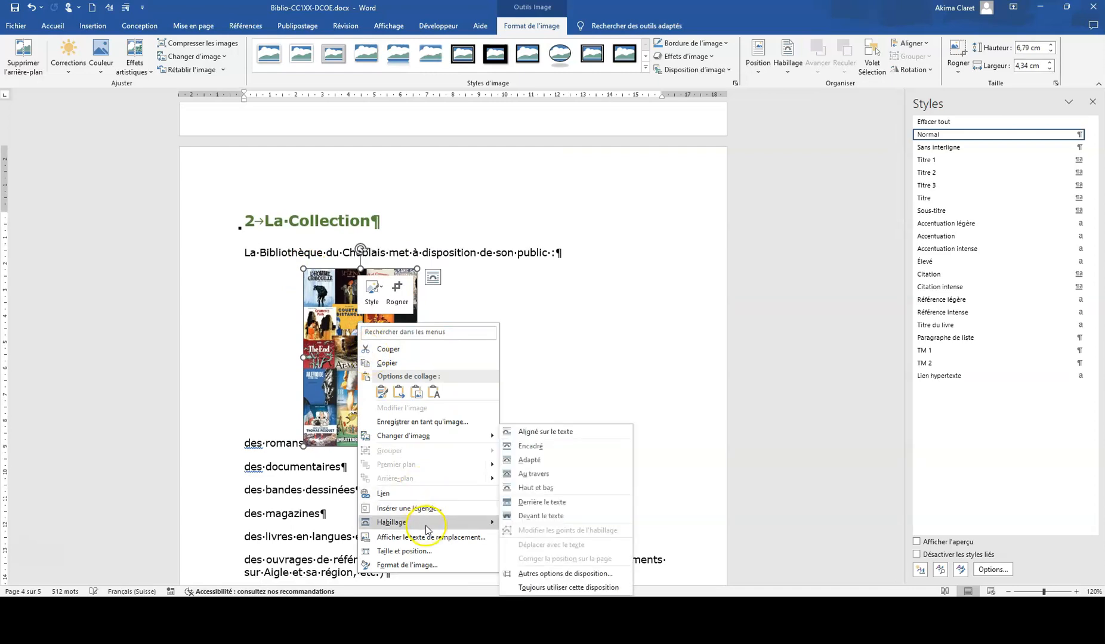
click(529, 459)
drag(331, 330, 589, 323)
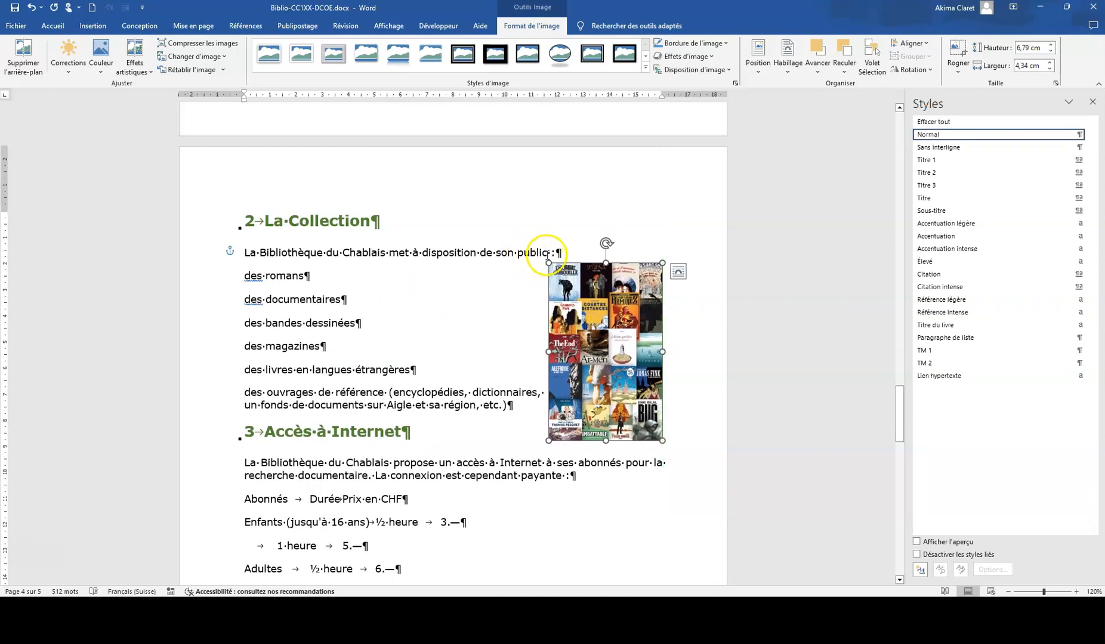
- Replace the space before the colon after "public" in section 2's introductory sentence with a non-breaking space
click(548, 253)
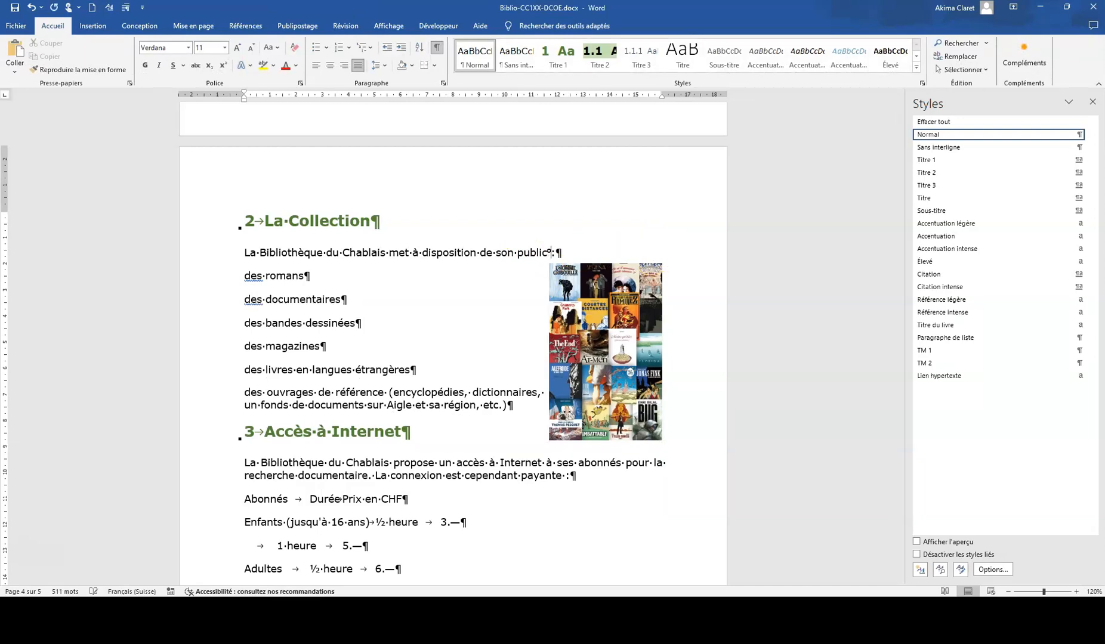
click(646, 257)
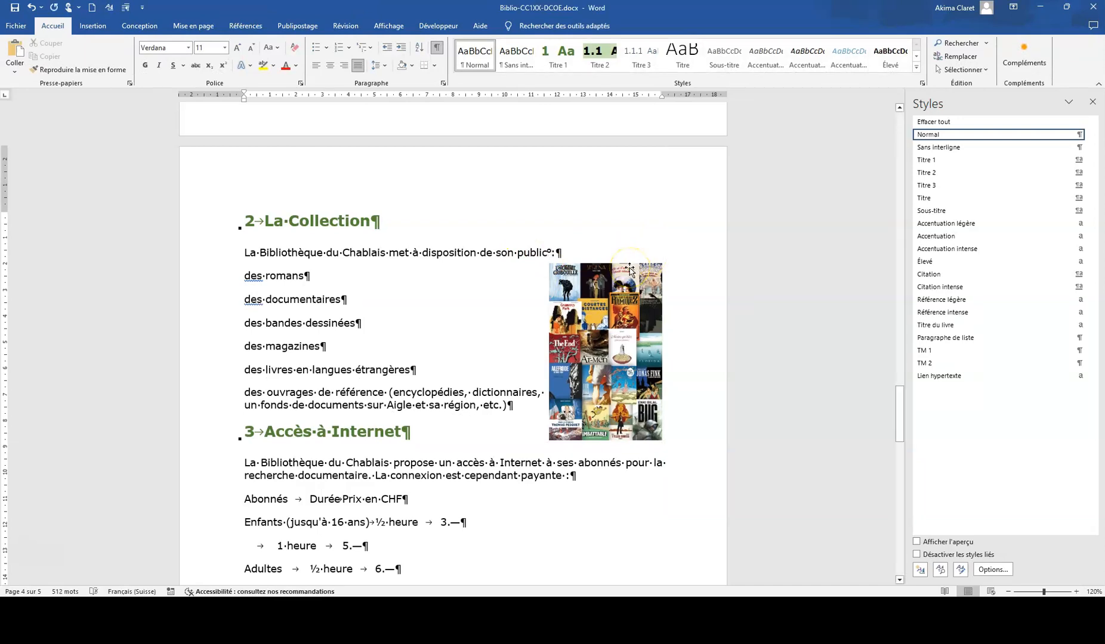
click(550, 252)
- Shrink the collage from its lower-left corner to about 3,7 cm wide and caption it below with "Figure 1 : des BDs pour tous les goûts"
drag(604, 336, 607, 334)
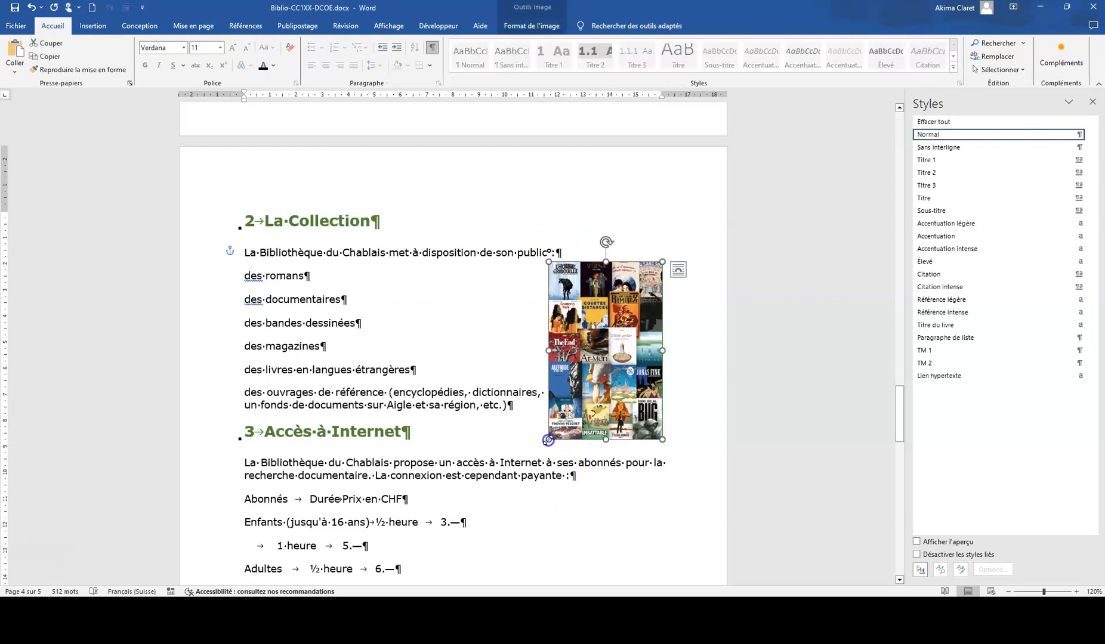
drag(549, 440, 564, 415)
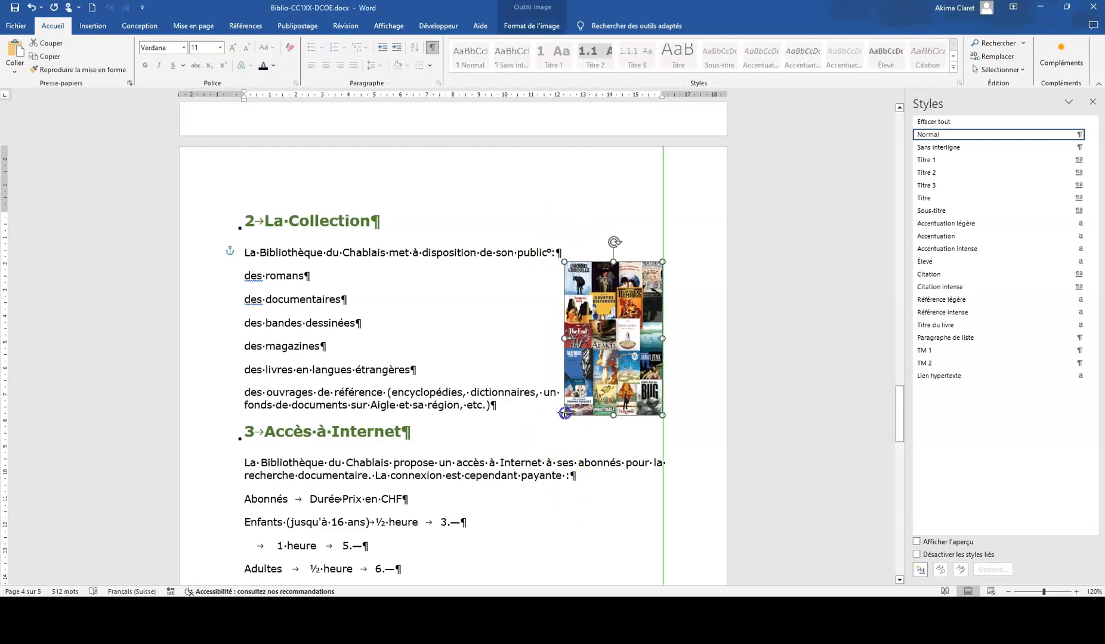
right_click(595, 322)
click(643, 504)
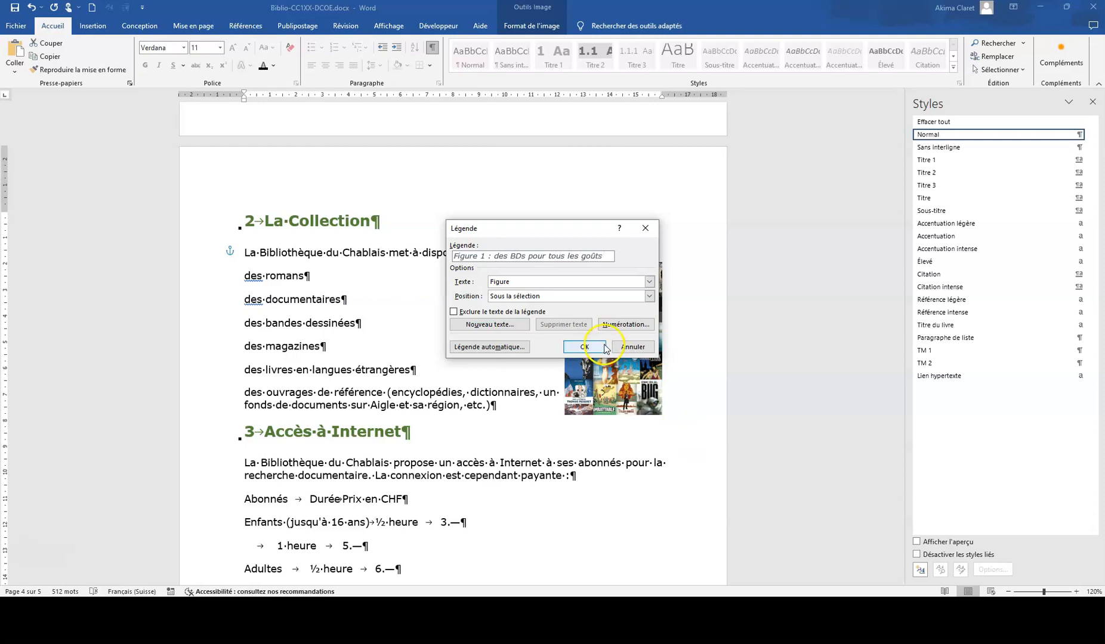
click(586, 347)
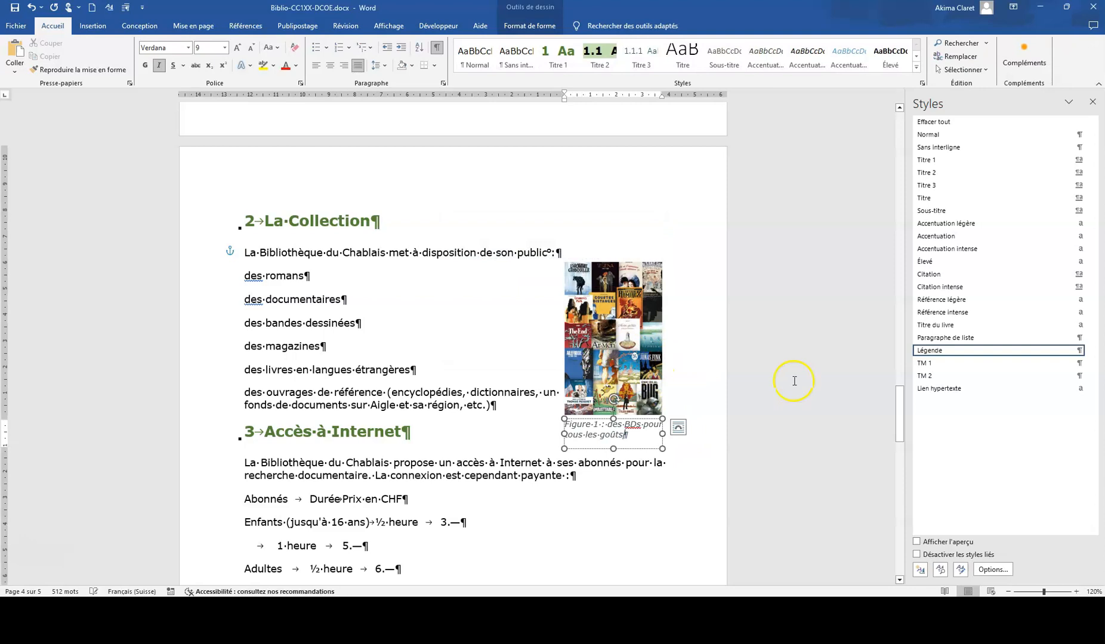
- Modify the Légende style to remove its italic formatting
click(1091, 351)
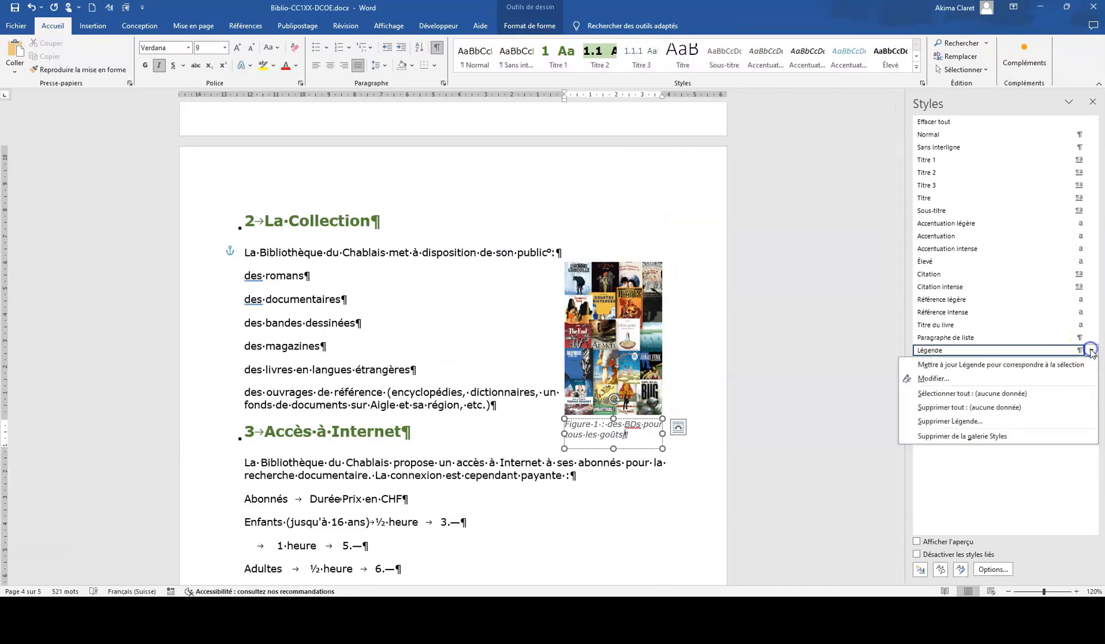
click(933, 379)
click(489, 243)
click(690, 434)
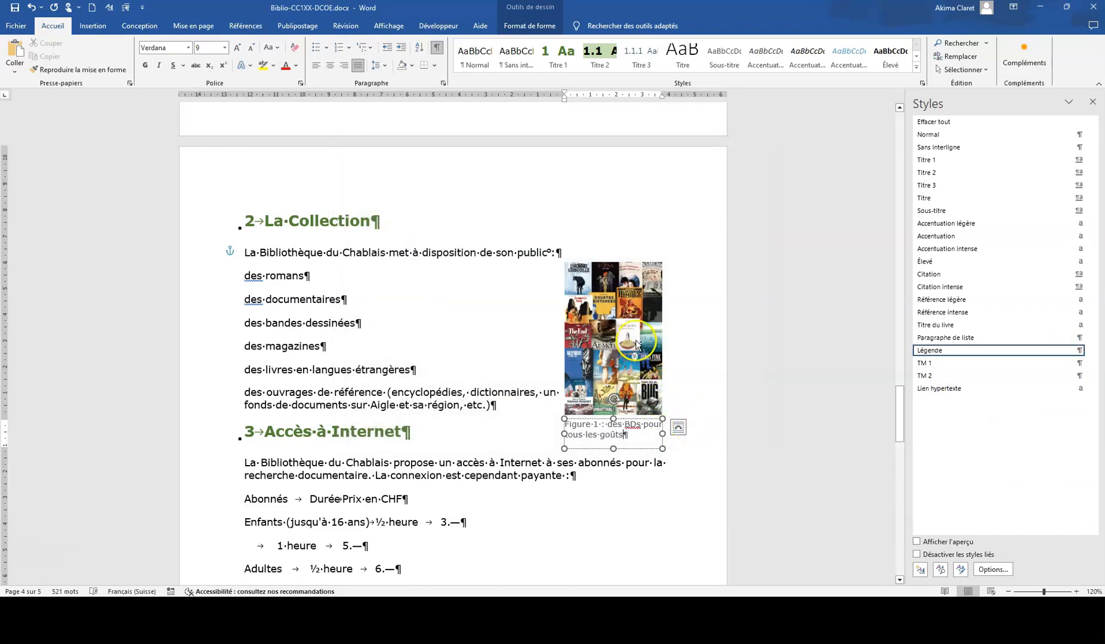
- Group the book-cover collage with its Figure 1 caption
click(622, 305)
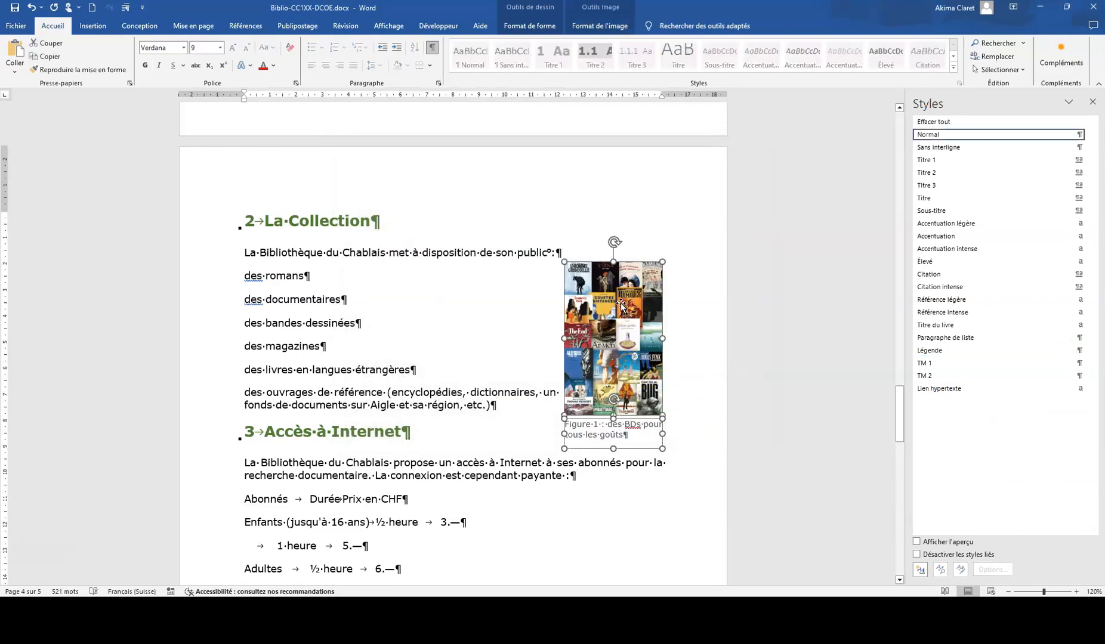
right_click(622, 305)
mouse_move(701, 390)
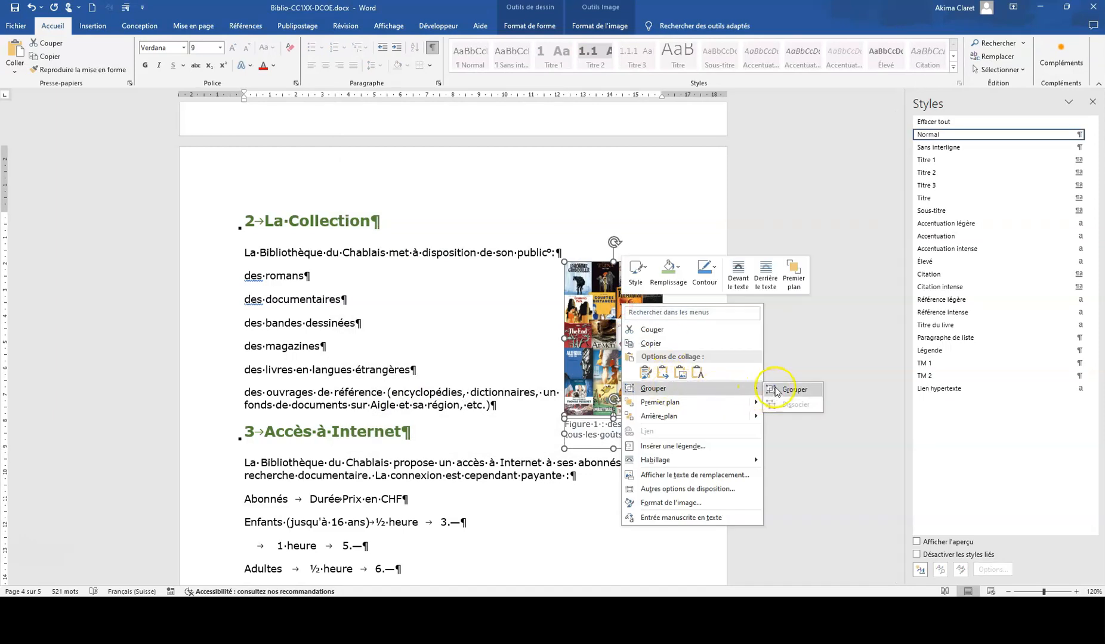
click(776, 390)
click(689, 343)
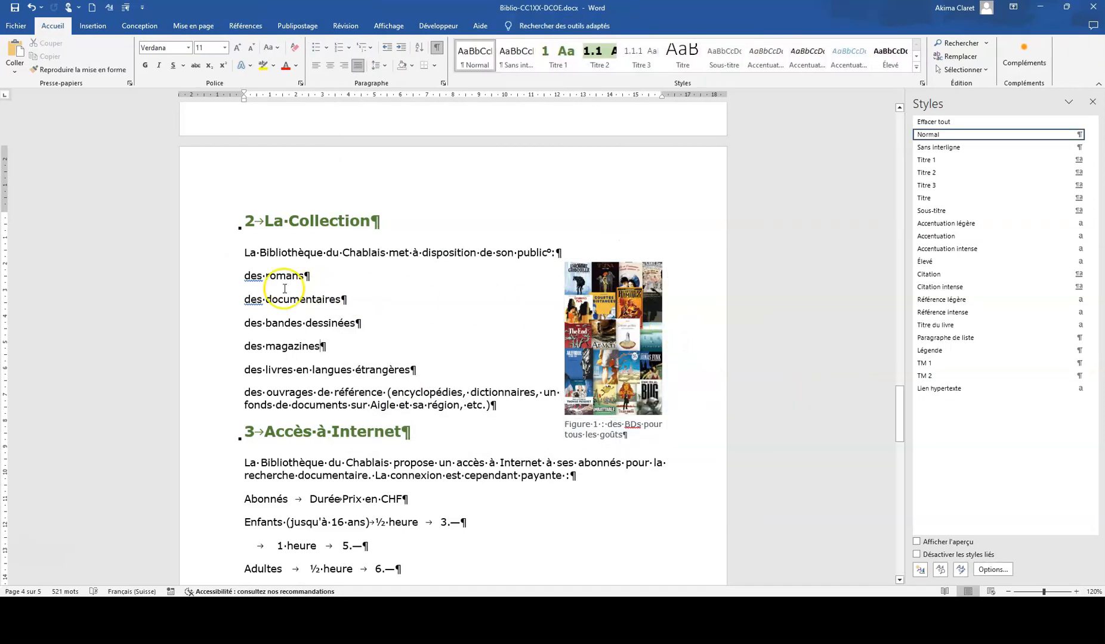
- Define a new bullet for section 2's list, from "des romans" to "des ouvrages de référence", using the filled circle symbol from Wingdings
drag(243, 275, 523, 413)
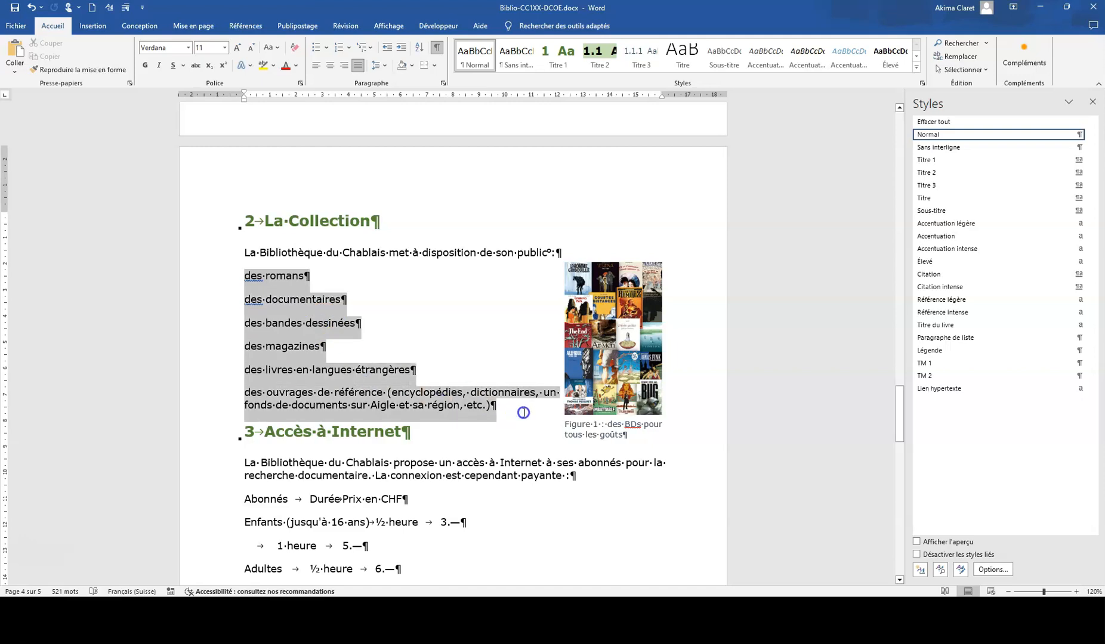
click(326, 49)
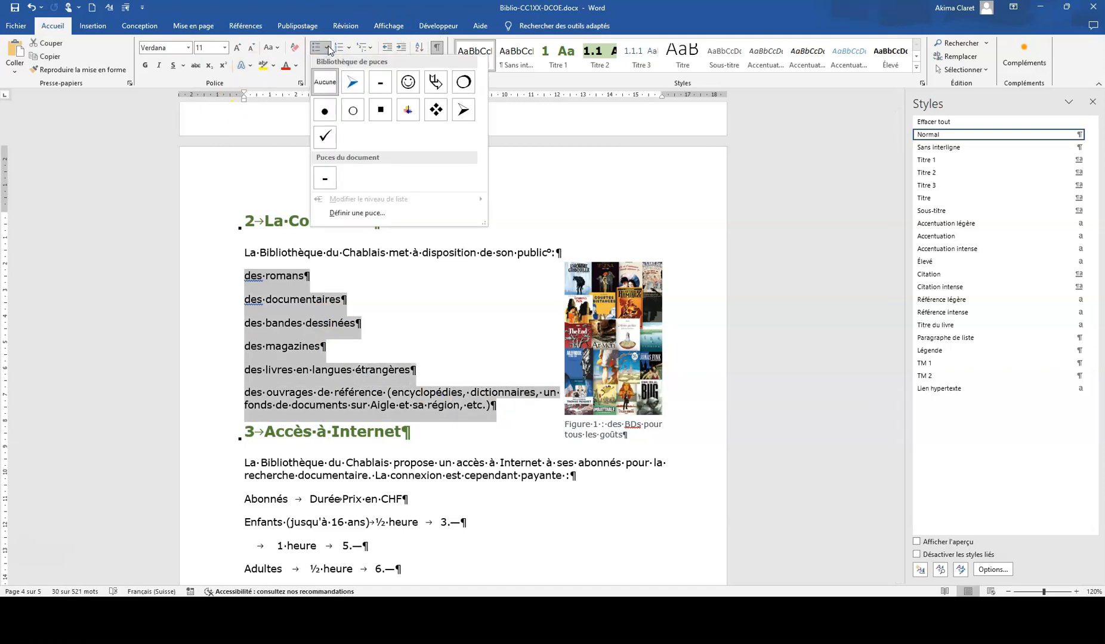
click(355, 214)
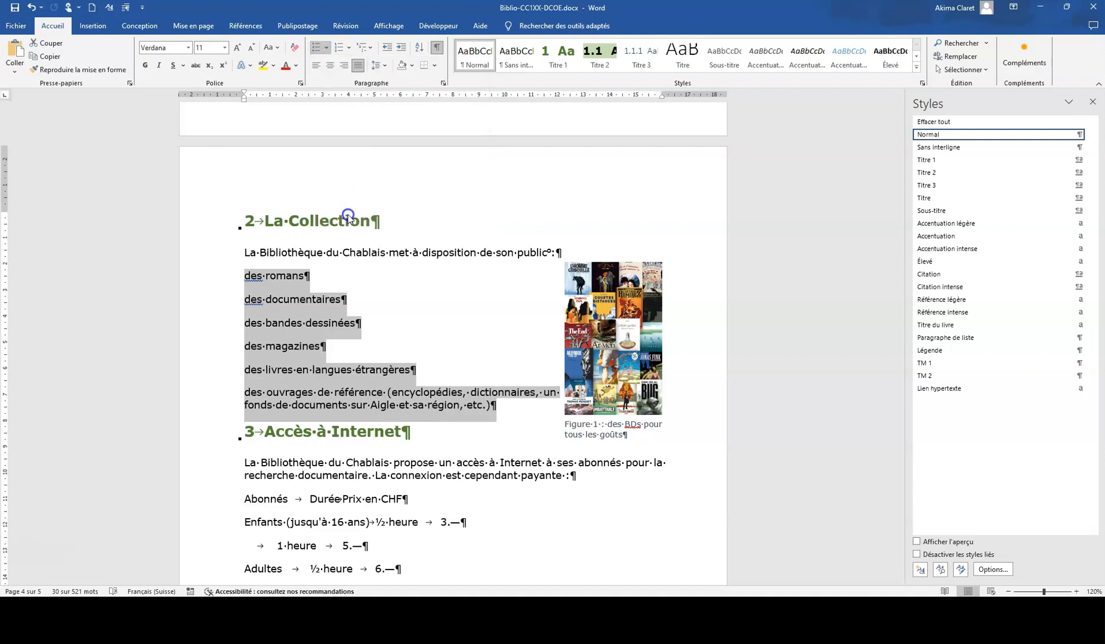
click(506, 224)
click(380, 257)
scroll(322, 280, down, 5)
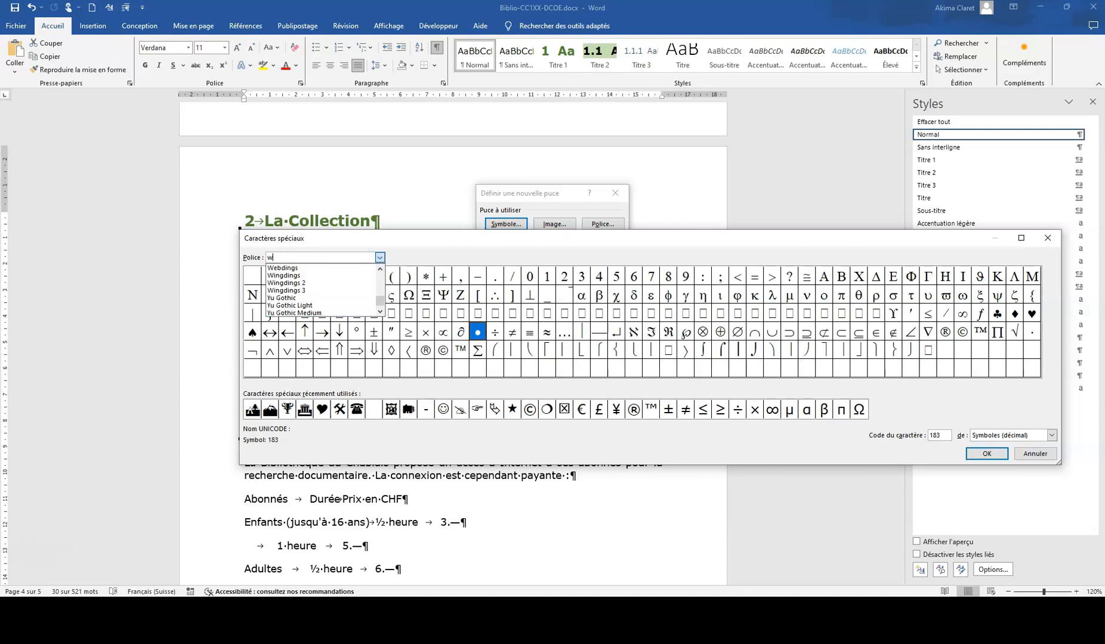
click(318, 278)
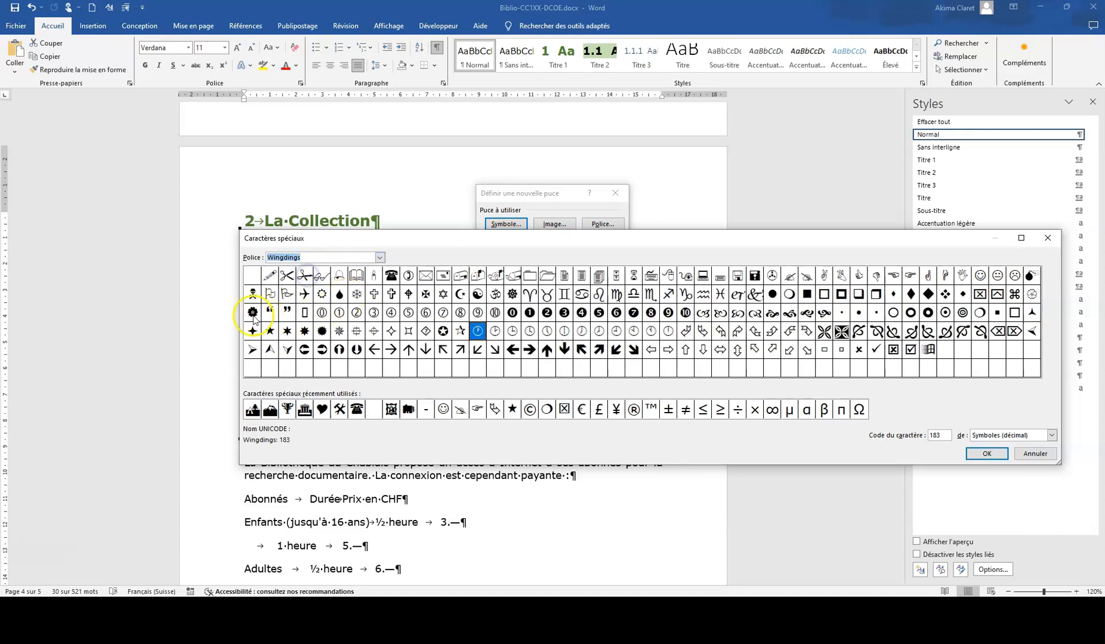
click(772, 296)
click(986, 453)
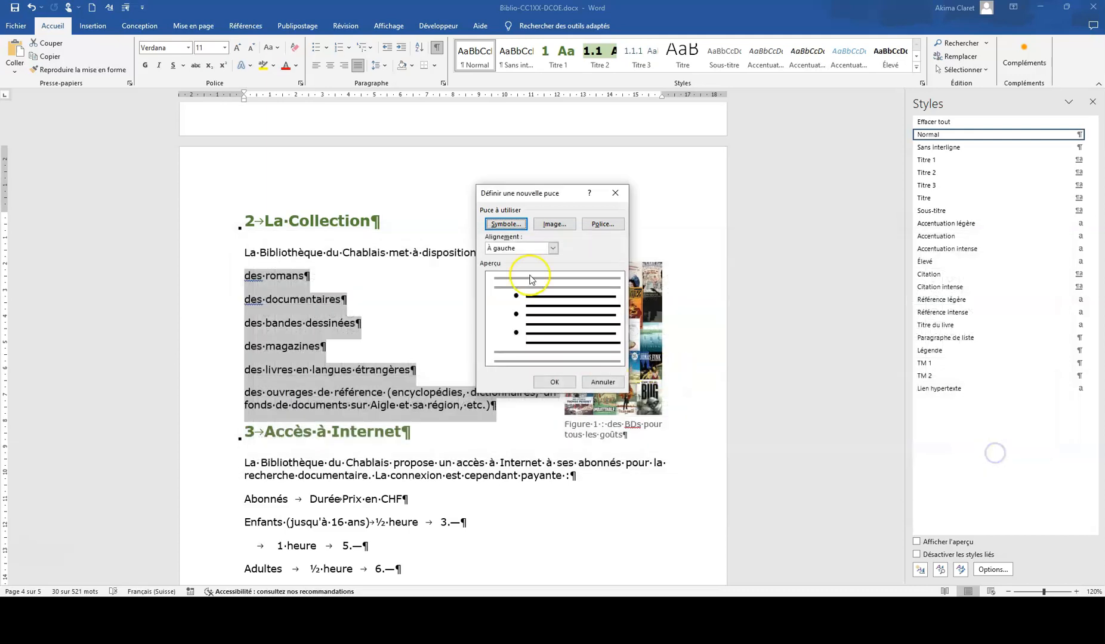
- Set the new bullet's font colour to green and apply it to section 2's list
click(603, 225)
click(521, 277)
click(500, 381)
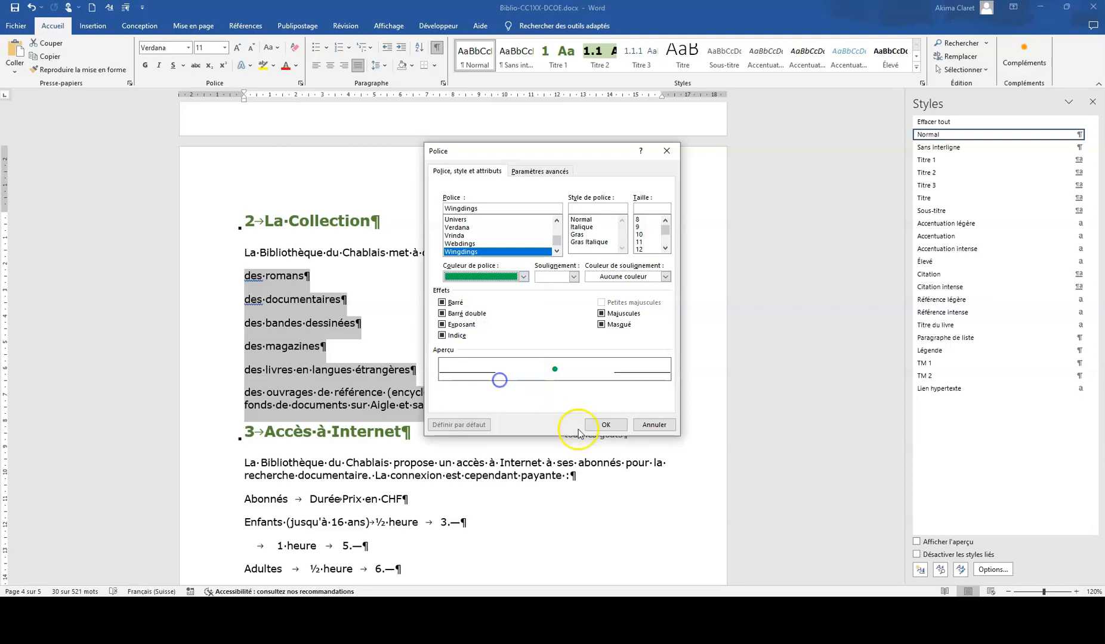
click(605, 425)
click(551, 380)
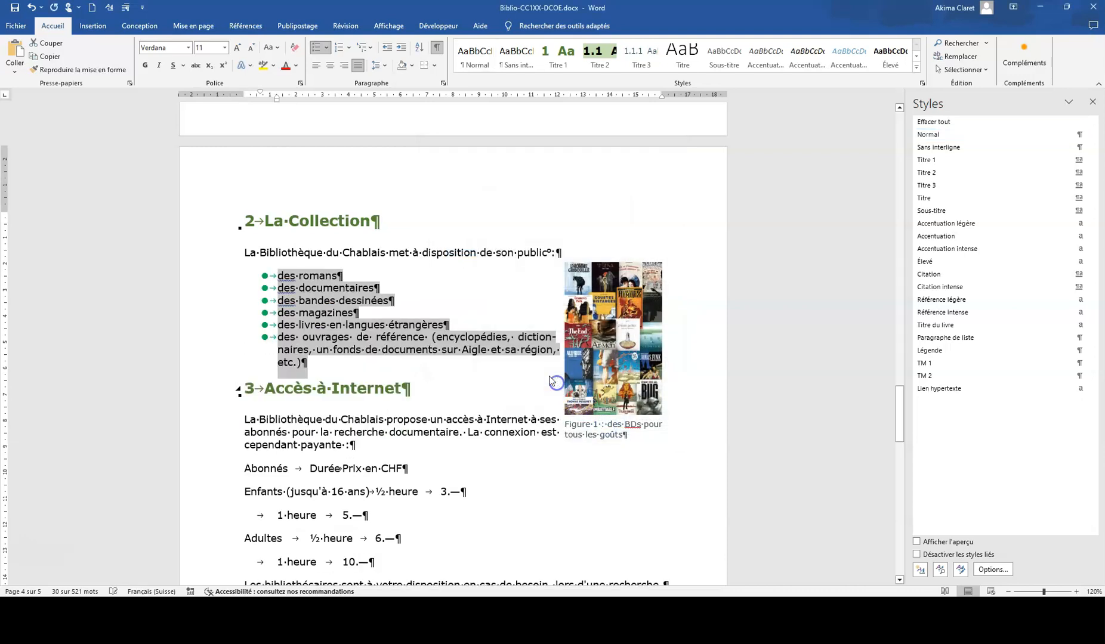
- Adjust the bulleted list's indents to a bullet position of 0 cm and a text indent of 1 cm
click(382, 279)
click(263, 275)
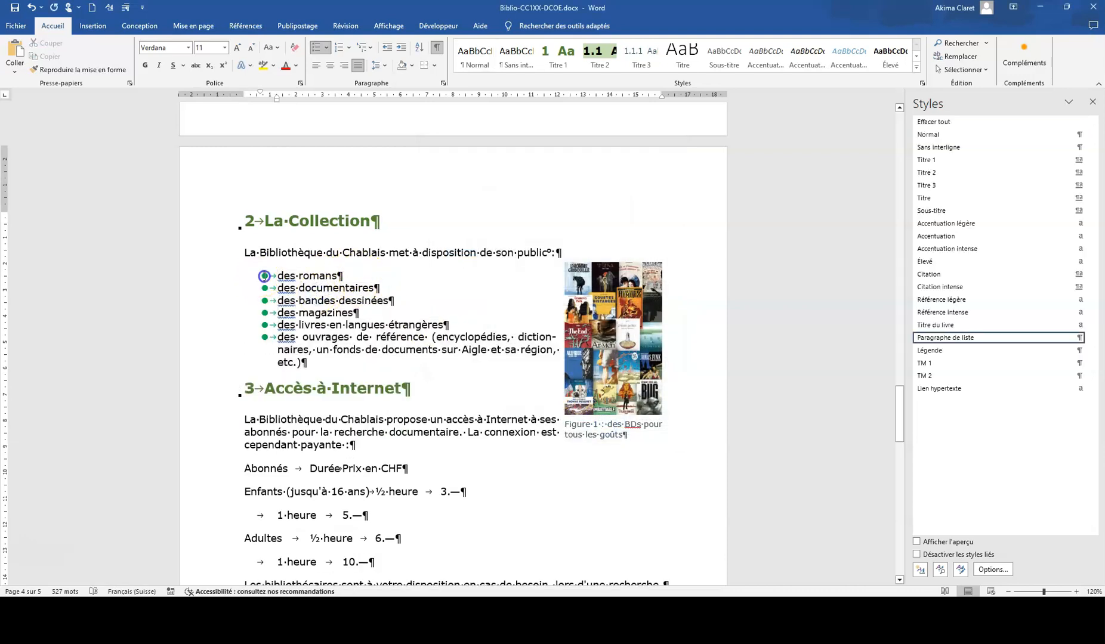
right_click(264, 276)
click(284, 364)
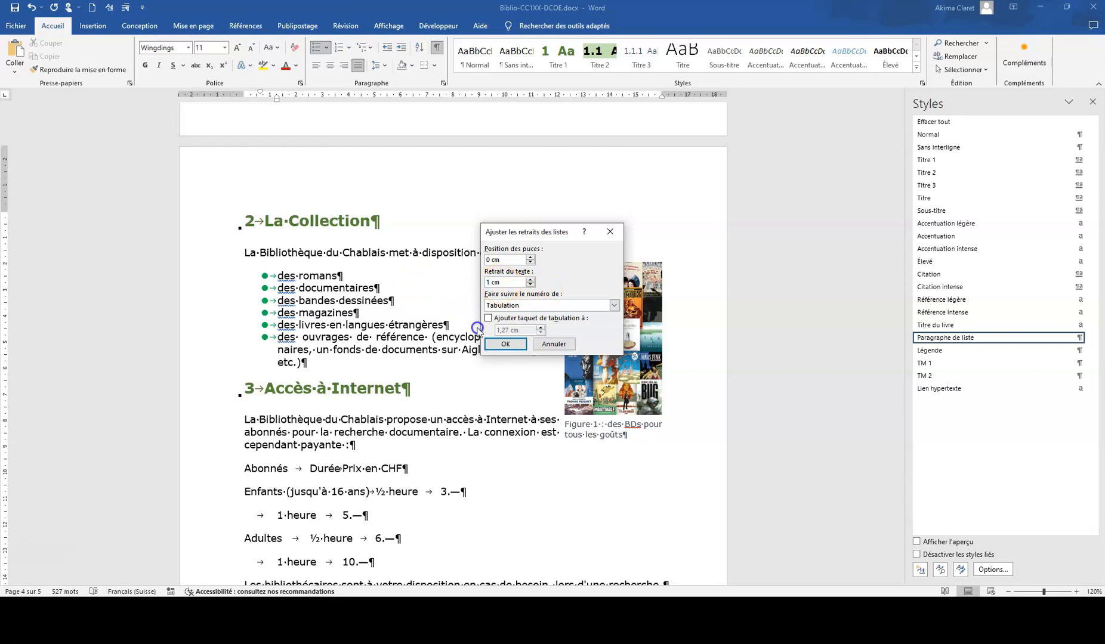
click(506, 344)
- Allow spacing between same-style paragraphs for all the bulleted items in section 2
click(470, 345)
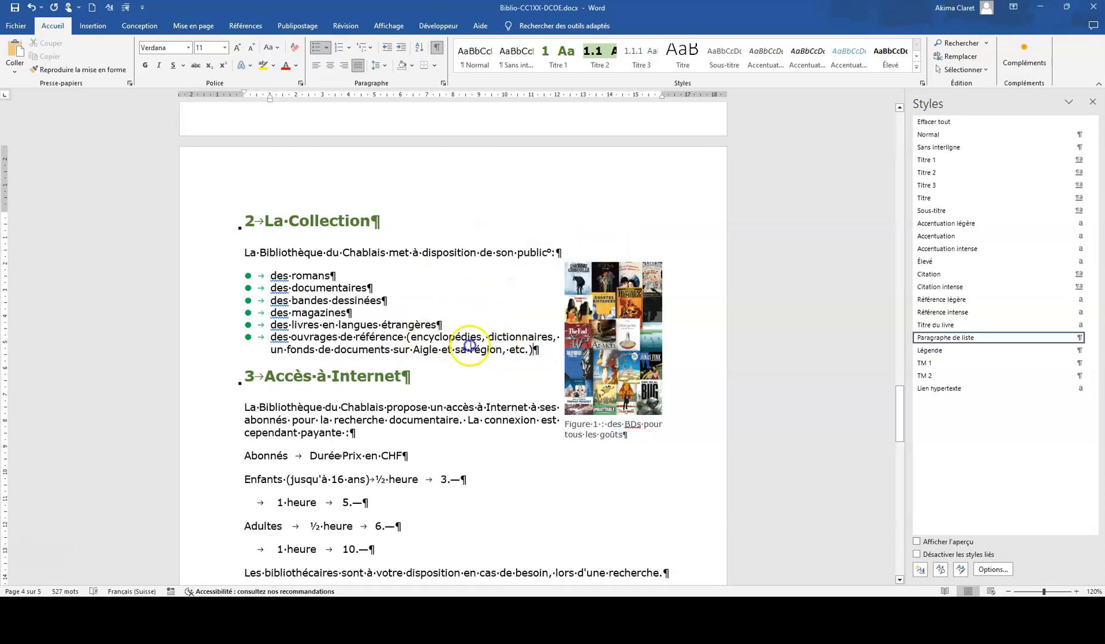
drag(469, 345, 270, 276)
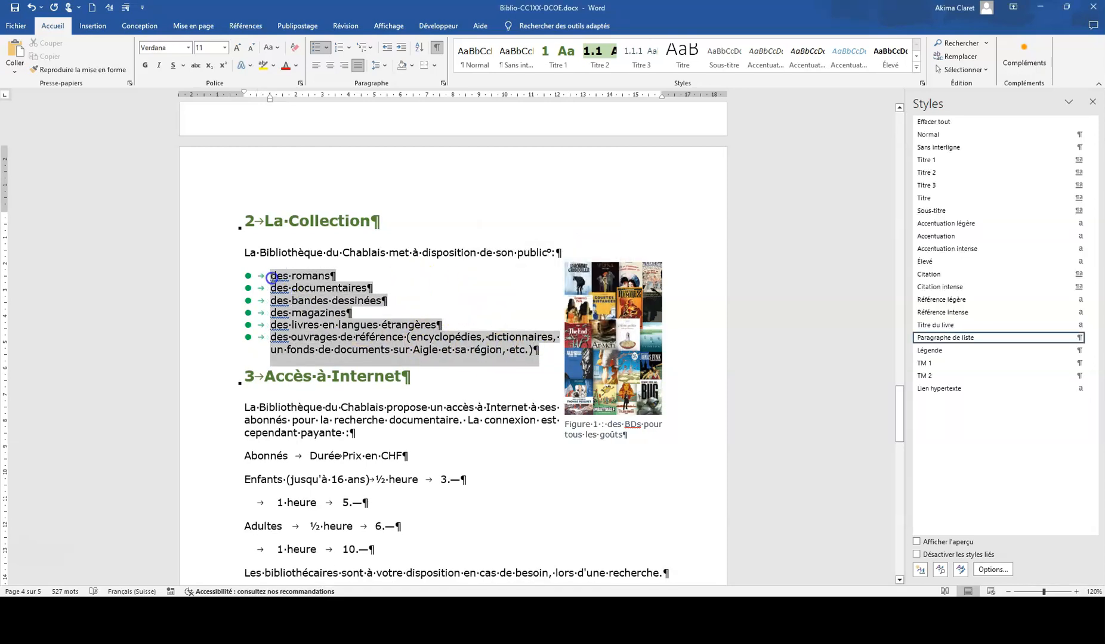
click(442, 86)
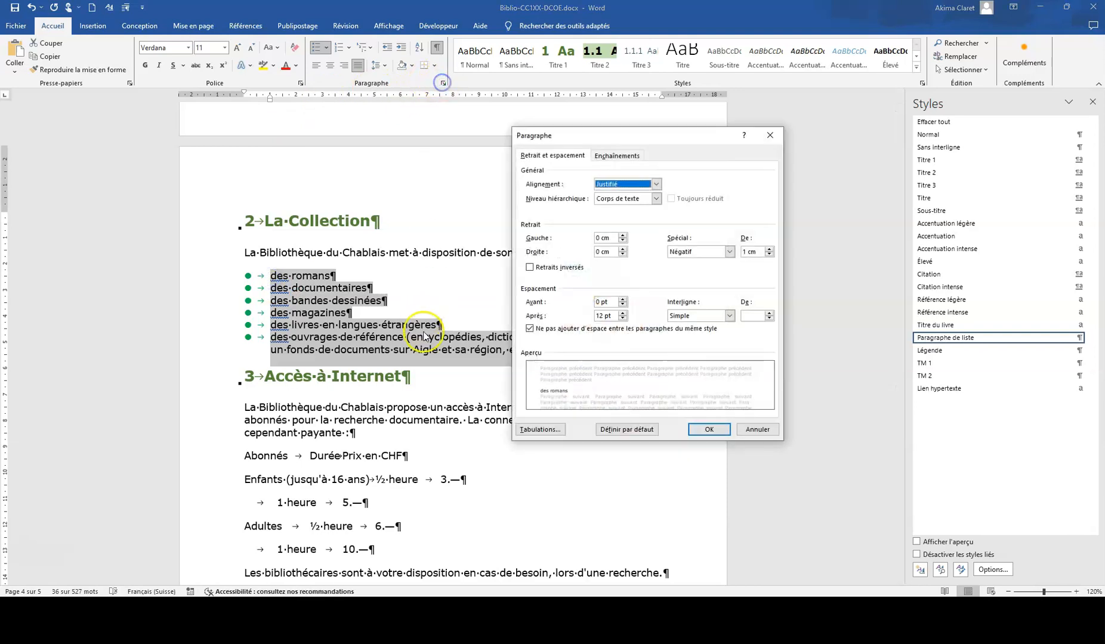
click(529, 329)
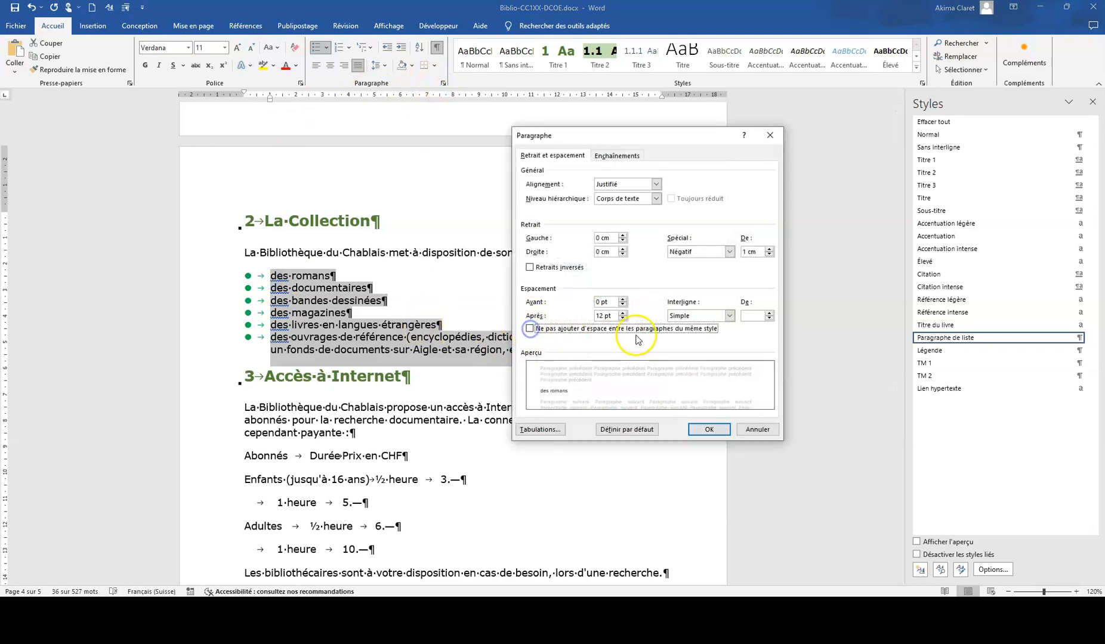
click(709, 428)
click(464, 444)
- Select the Internet fee lines in section 3, from the "Abonnés" header line to the adults' 1-hour line
click(616, 526)
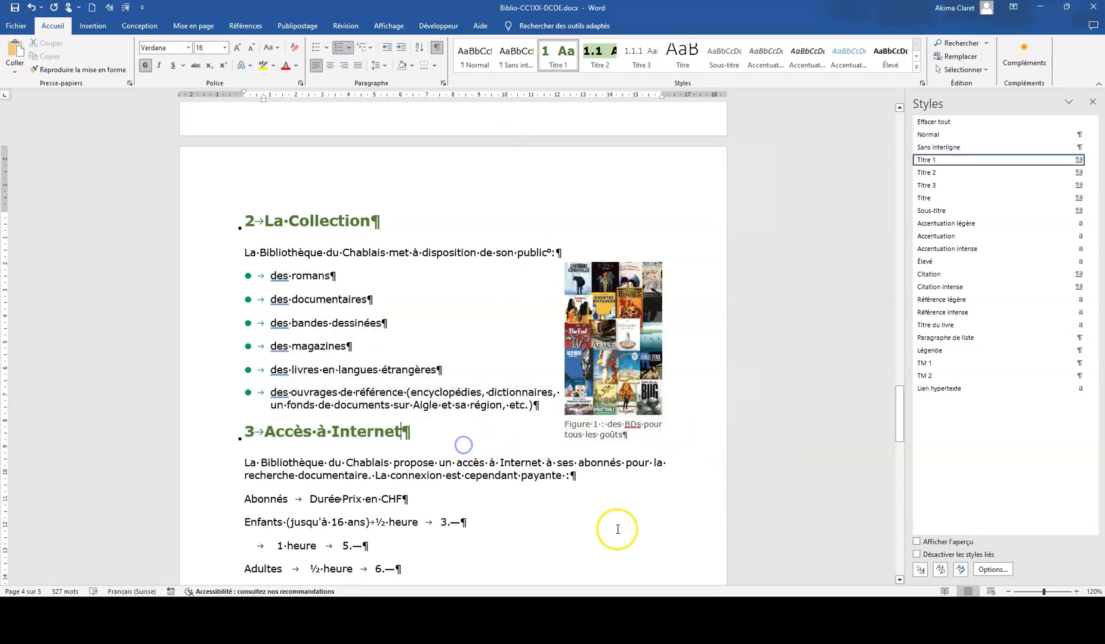
scroll(576, 512, down, 3)
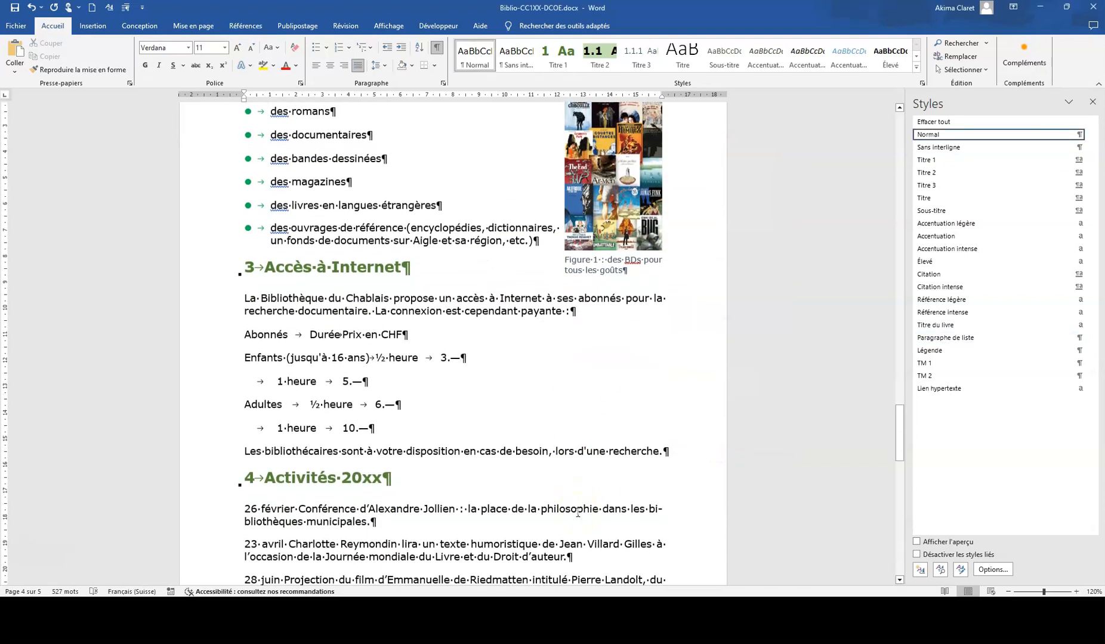
scroll(434, 382, down, 1)
click(245, 303)
click(245, 300)
drag(245, 301, 378, 403)
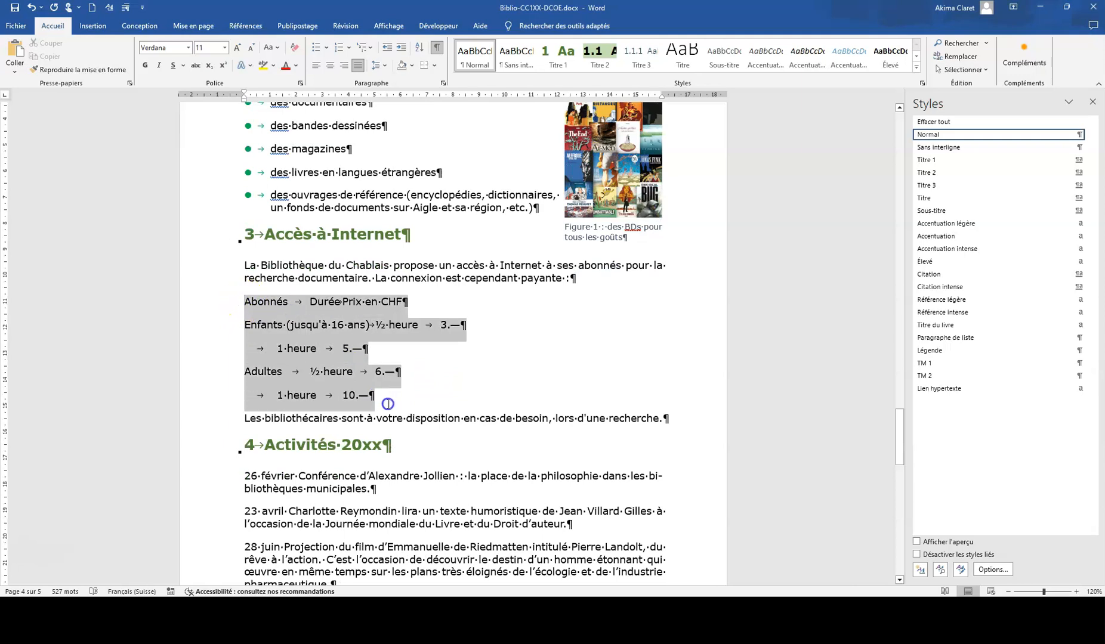
- Convert the selected tabbed text under "Accès à Internet" into a three-column table, splitting the text at tabulations
click(93, 28)
click(101, 60)
click(117, 215)
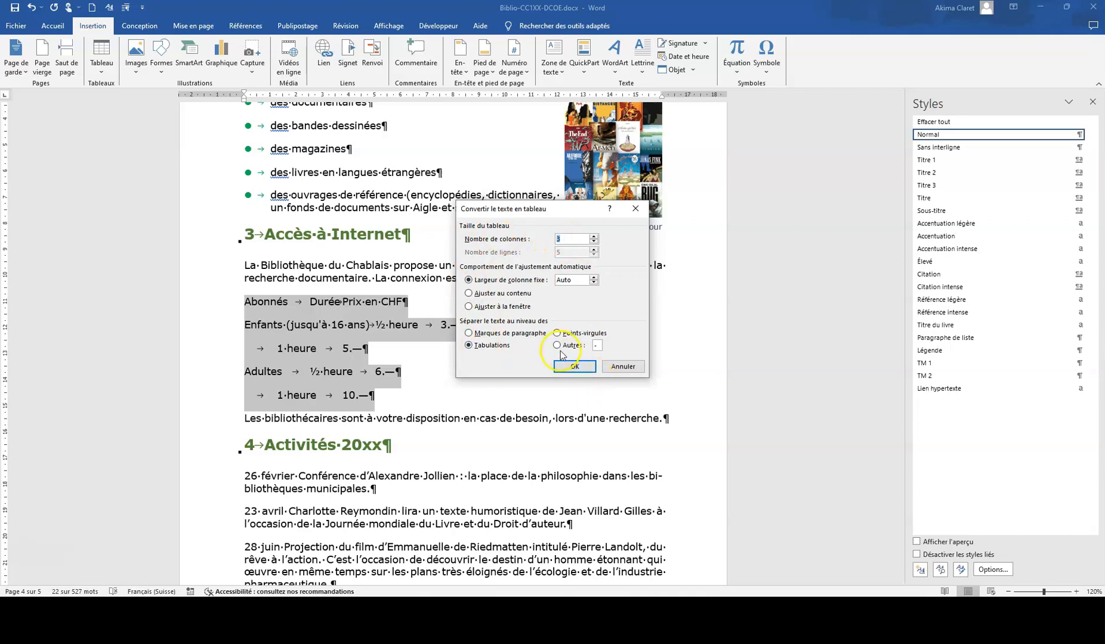
click(572, 368)
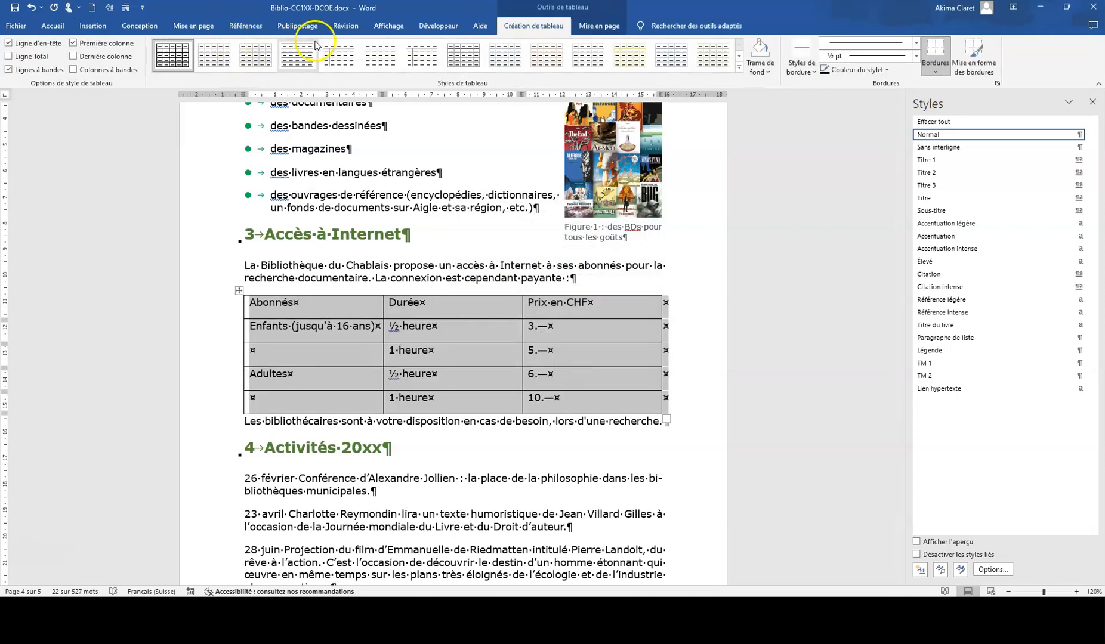
- Set the paragraph spacing of the whole table to 6 pt before and 6 pt after
click(194, 27)
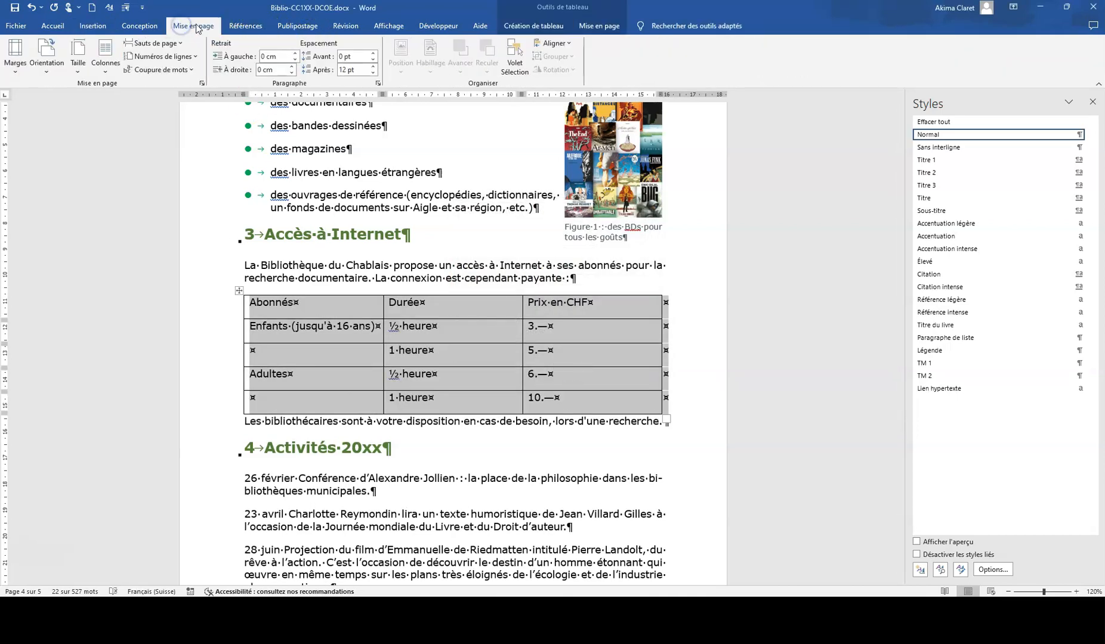
click(372, 73)
click(373, 53)
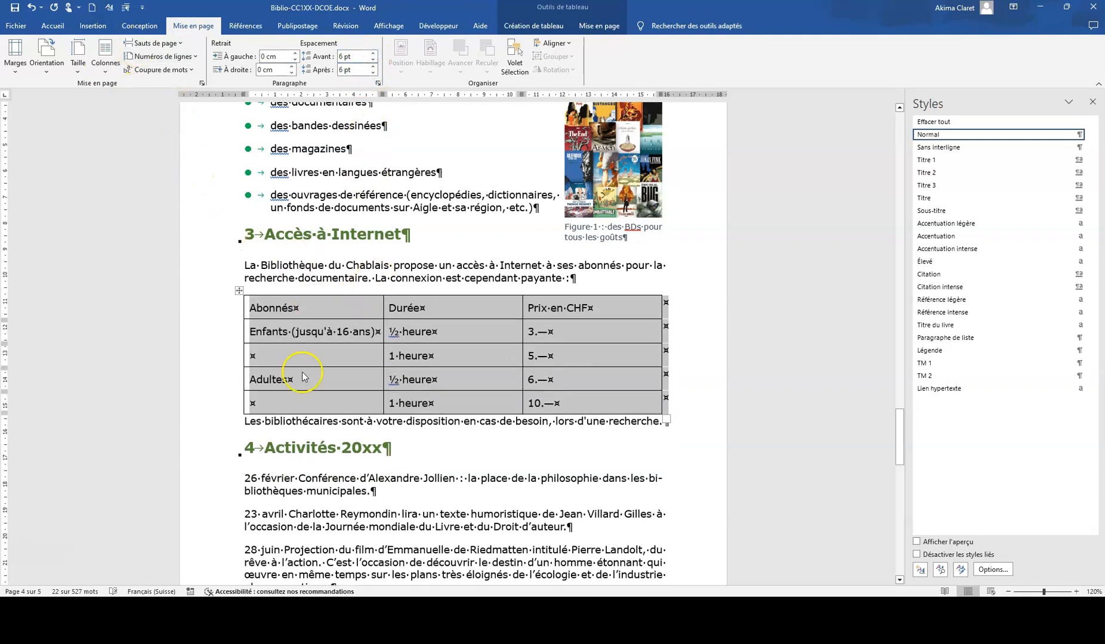
- Make the table's header row bold and centred, but align the "Abonnés" heading to the left
click(285, 309)
click(217, 309)
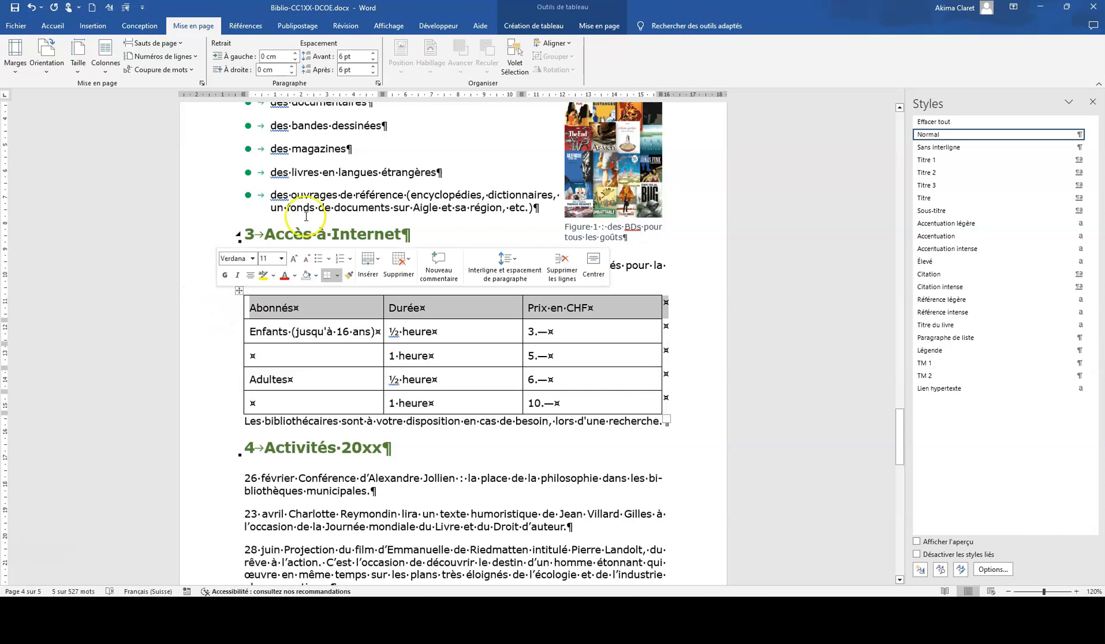
click(53, 26)
click(145, 65)
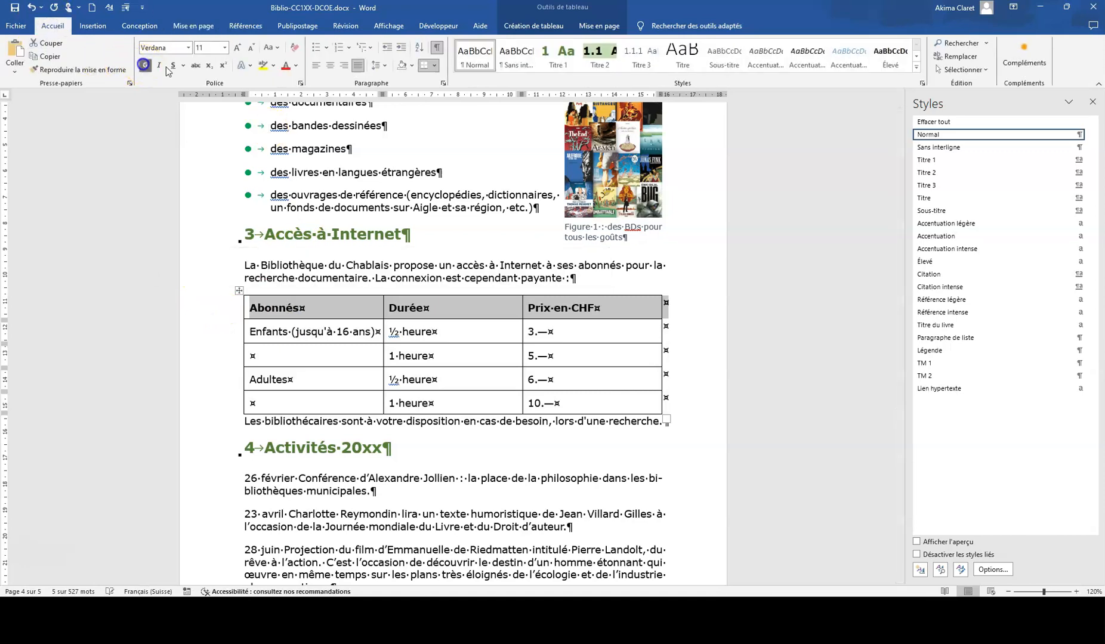
click(327, 67)
click(315, 308)
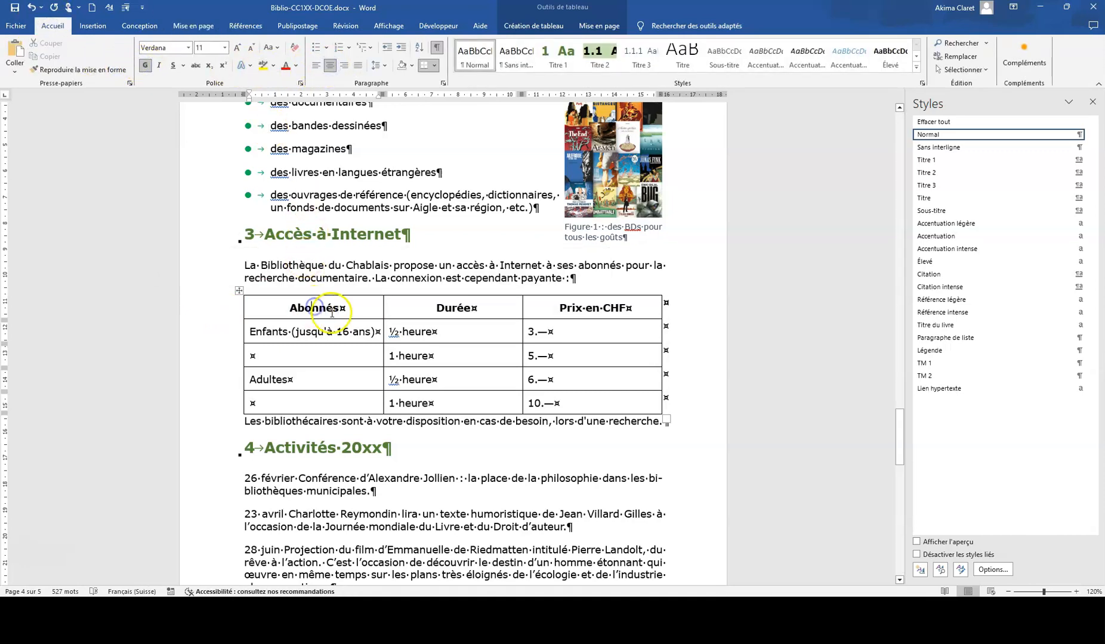
click(315, 67)
- Fill the table's header row with a light green theme shading
click(216, 308)
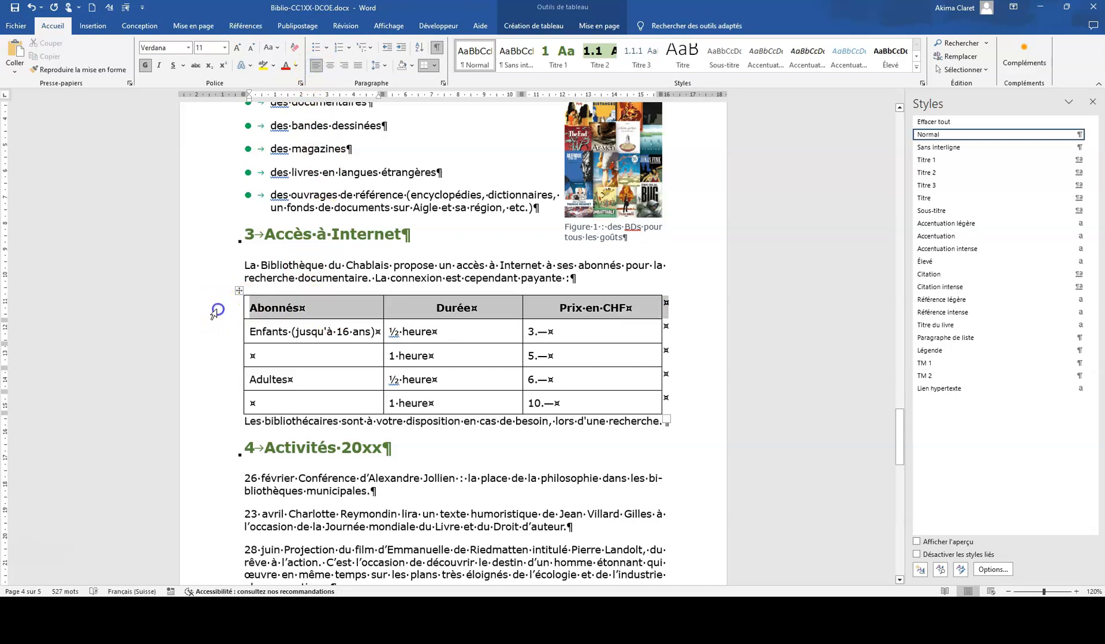
click(411, 66)
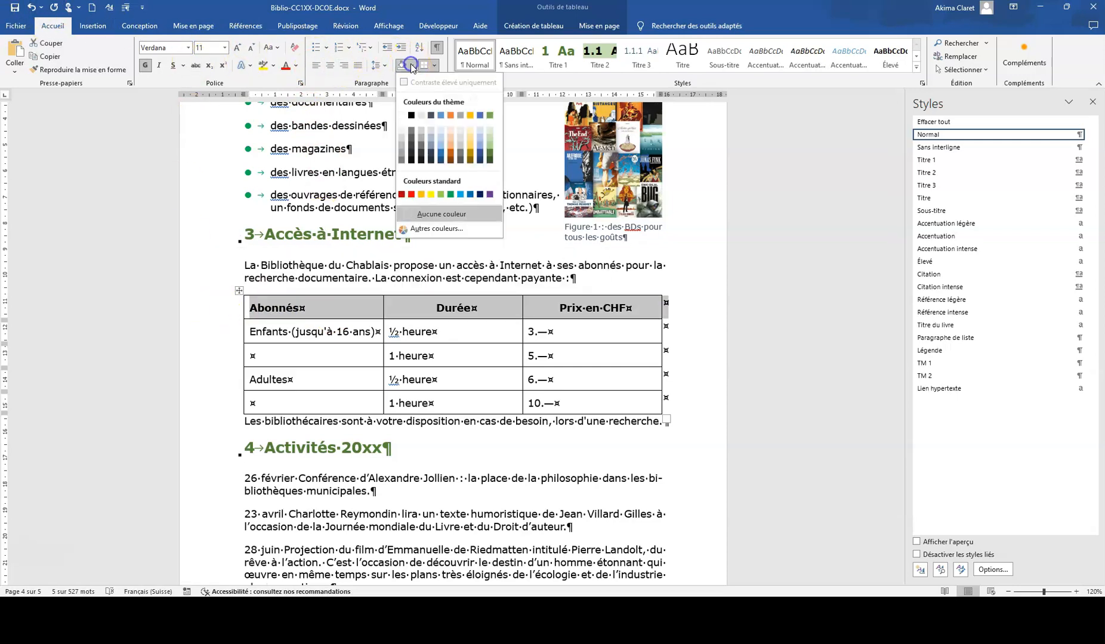
click(491, 141)
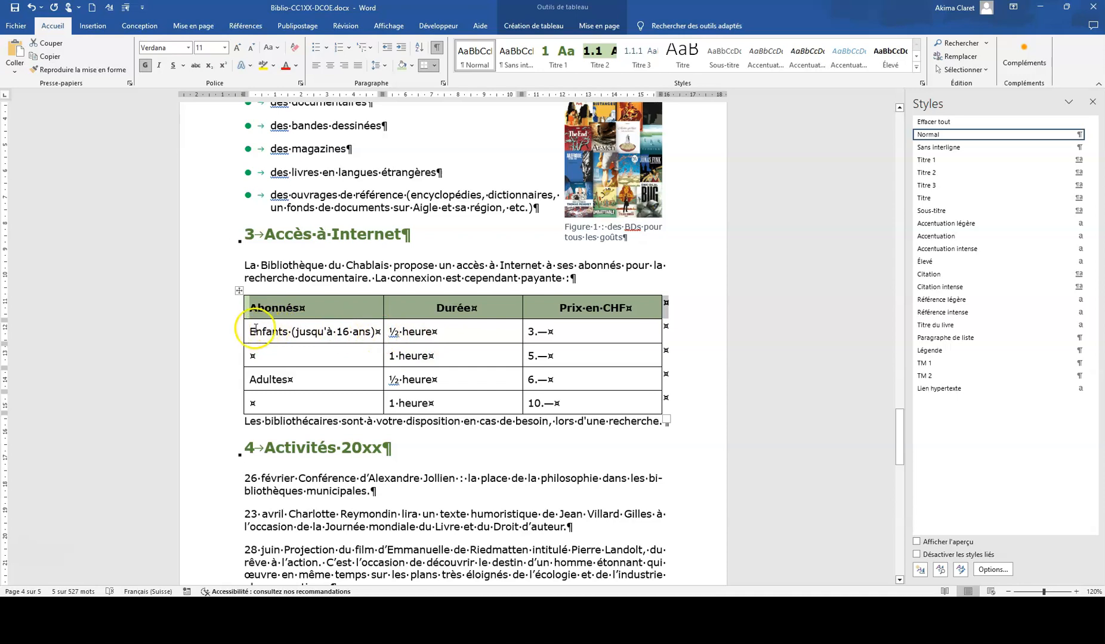
- Merge the "Enfants (jusqu'à 16 ans)" cell with the empty cell below and align it centre-left vertically
drag(248, 332, 252, 360)
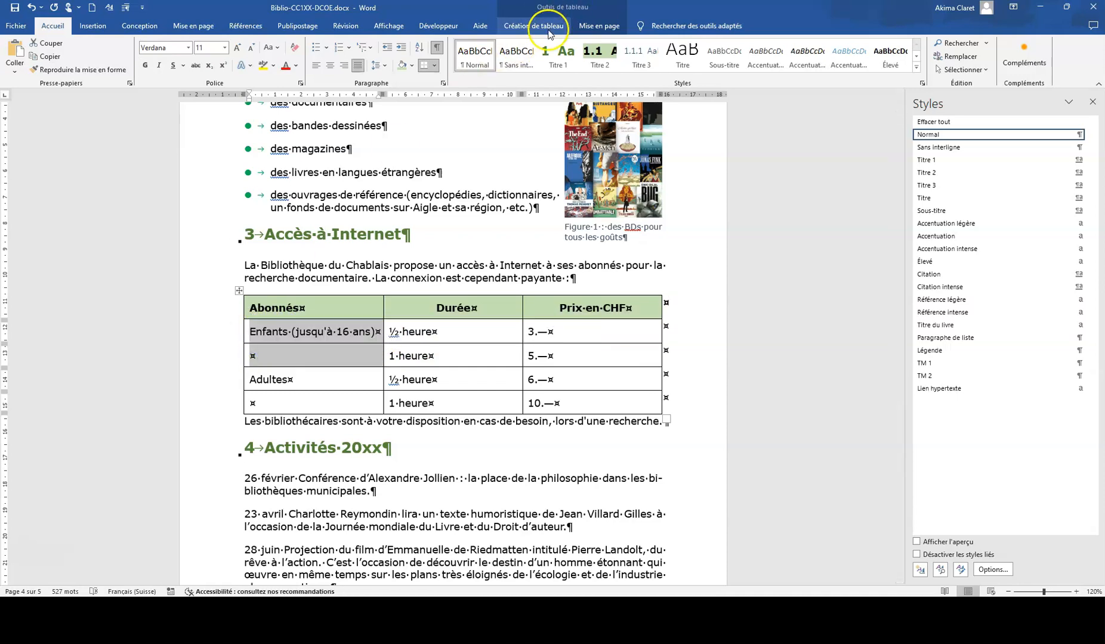
click(594, 27)
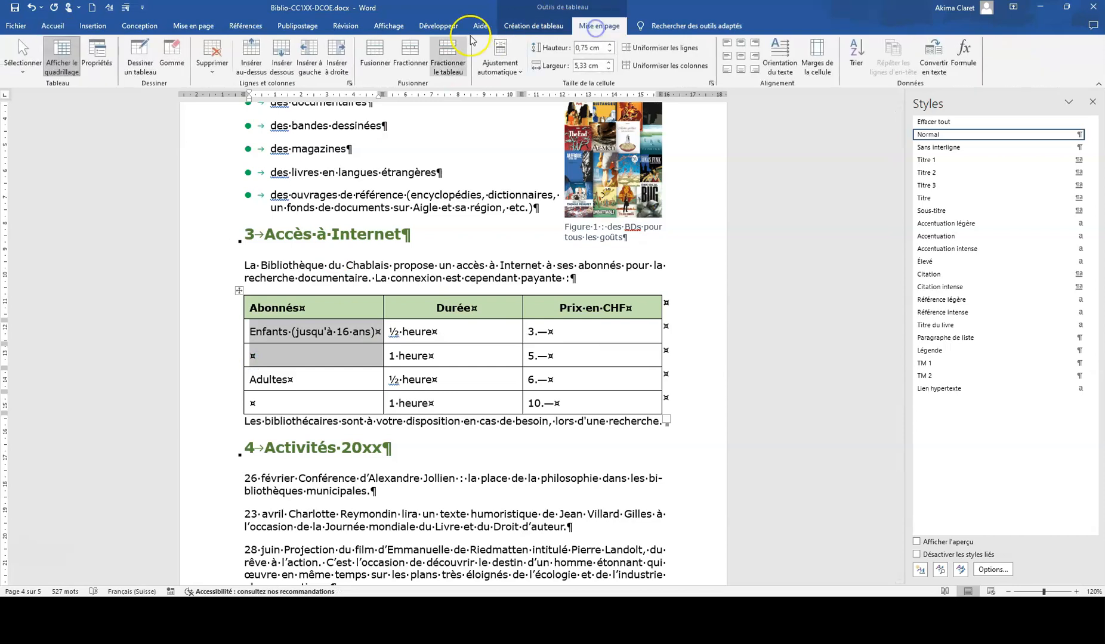
click(376, 54)
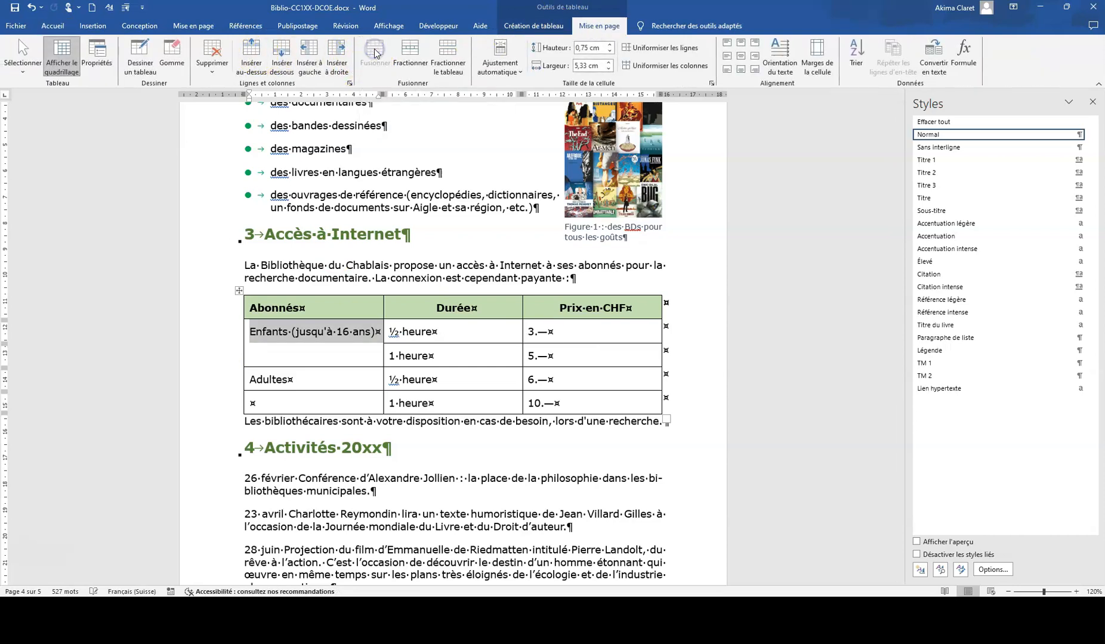
click(727, 57)
- Merge the "Adultes" cell with the empty cell below and centre its text vertically at the left
drag(252, 382, 313, 399)
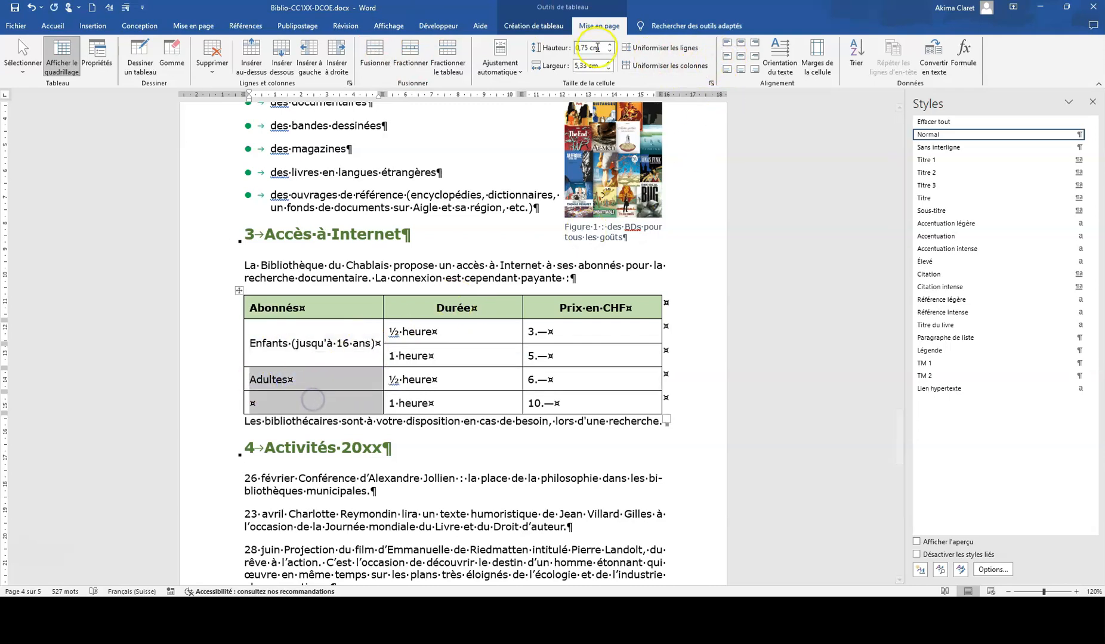
click(375, 54)
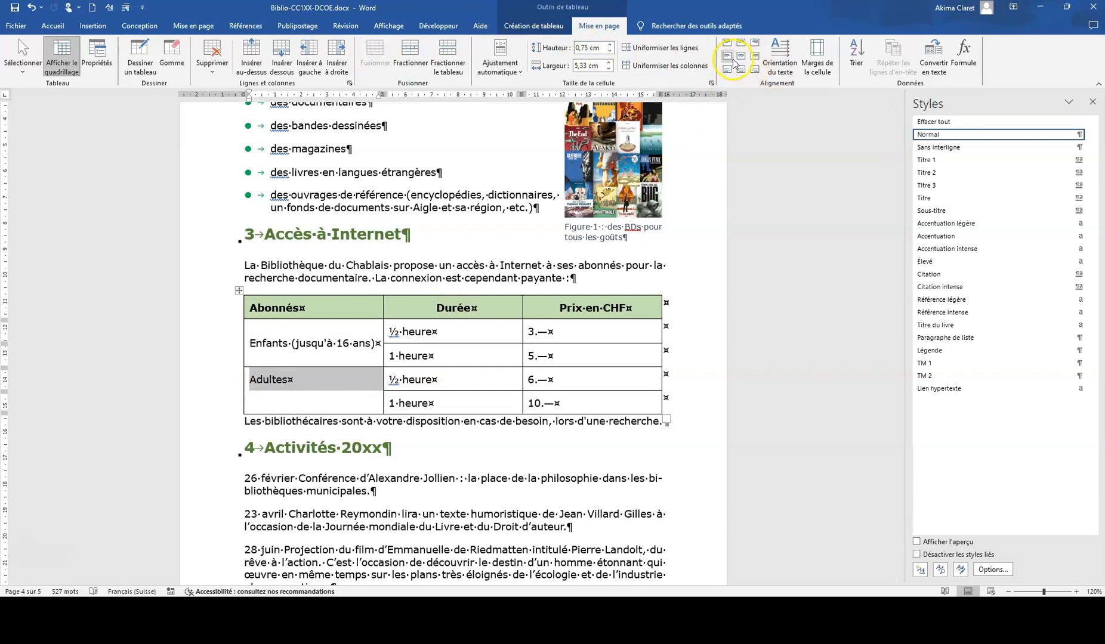
click(727, 57)
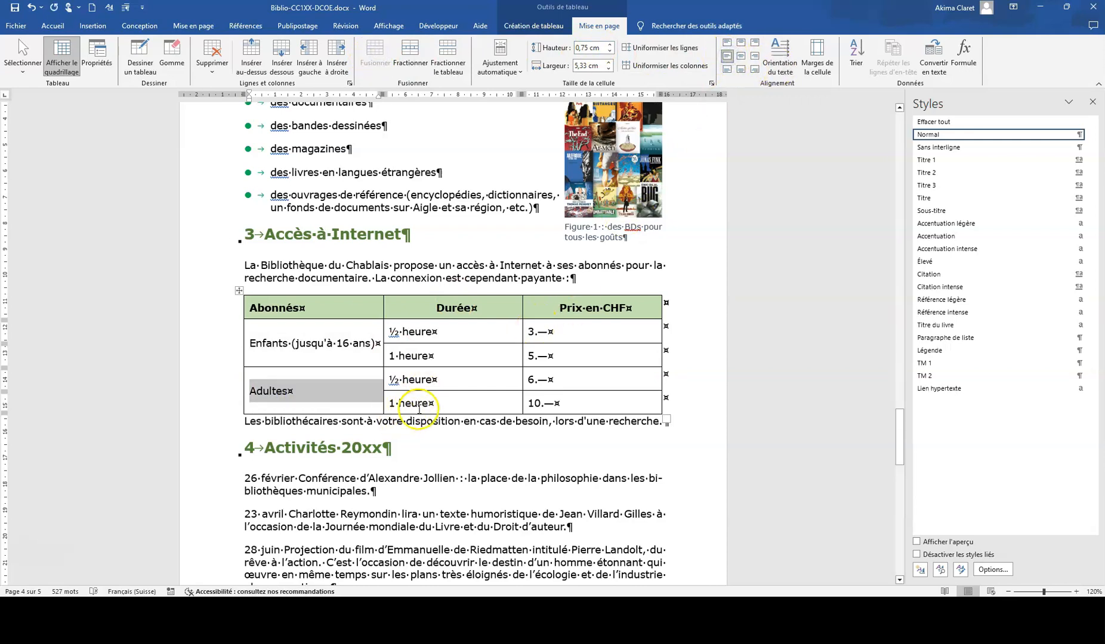
- Define a right-aligned tab stop at 3 cm for the four duration cells in the "Durée" column
click(427, 404)
drag(395, 328, 439, 400)
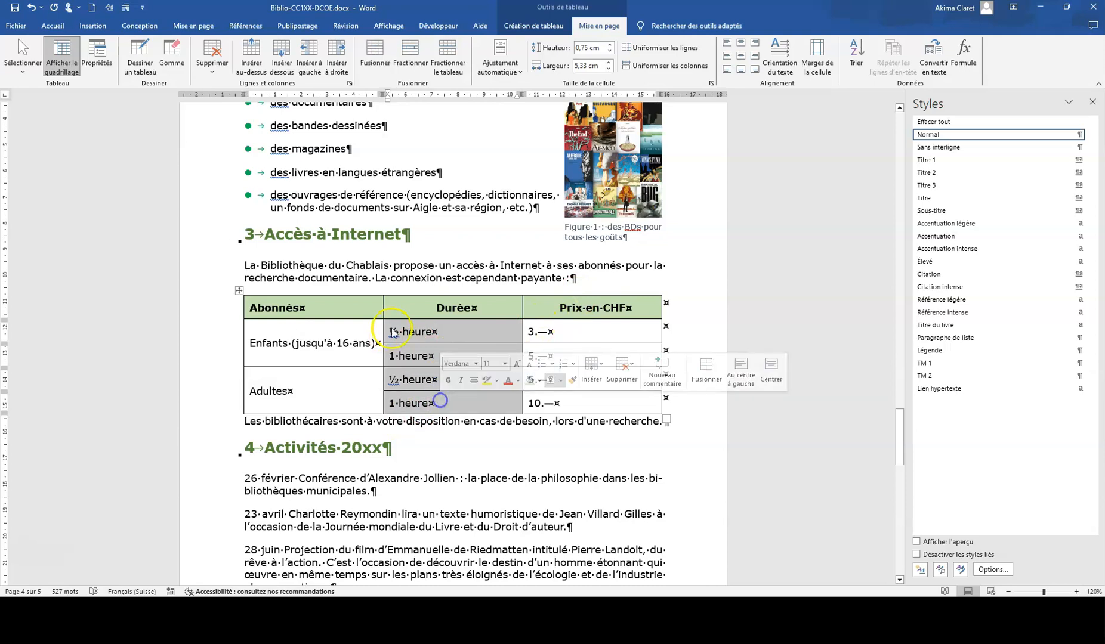
click(52, 25)
click(442, 83)
click(541, 430)
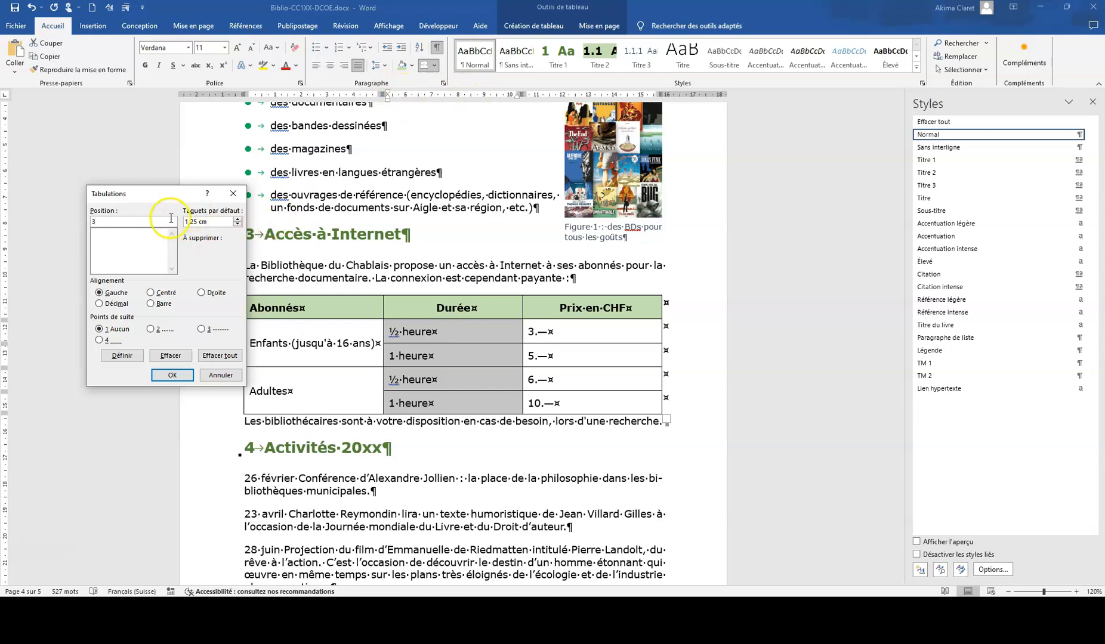
click(122, 356)
click(171, 374)
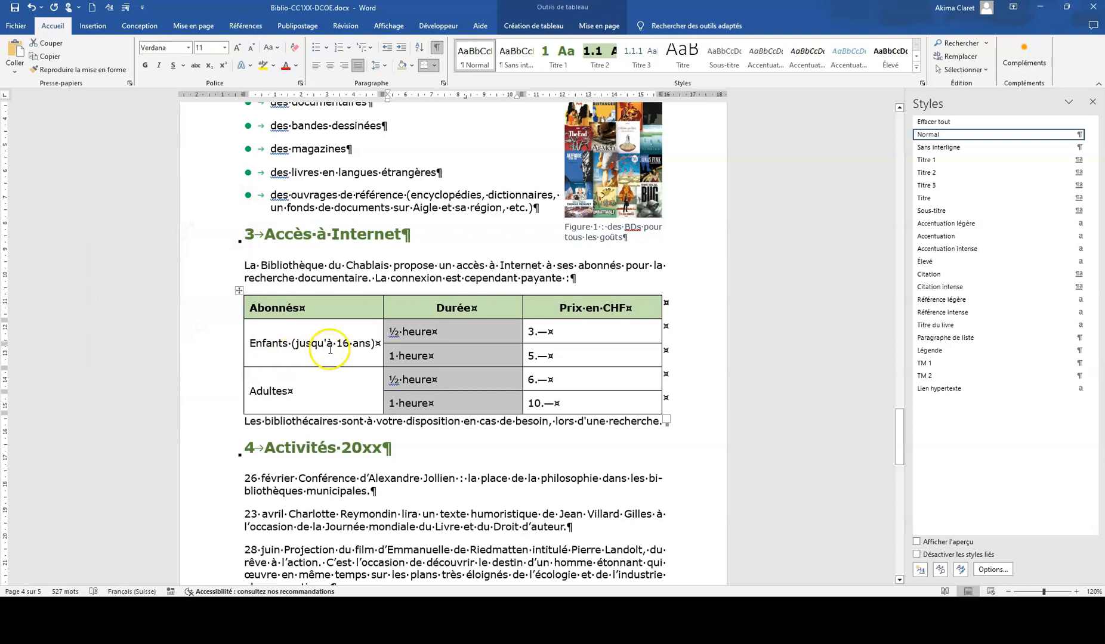
- Insert a tab before the text of each of the four duration cells in the "Durée" column
click(389, 332)
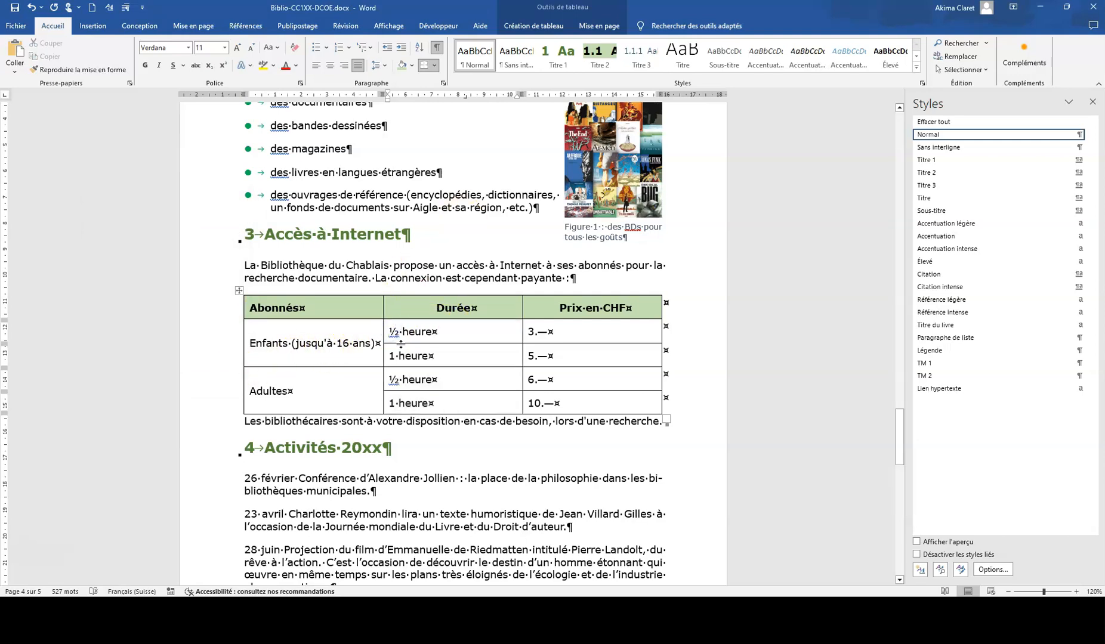
key(ctrl+Tab)
click(390, 357)
drag(387, 356, 398, 357)
key(Left)
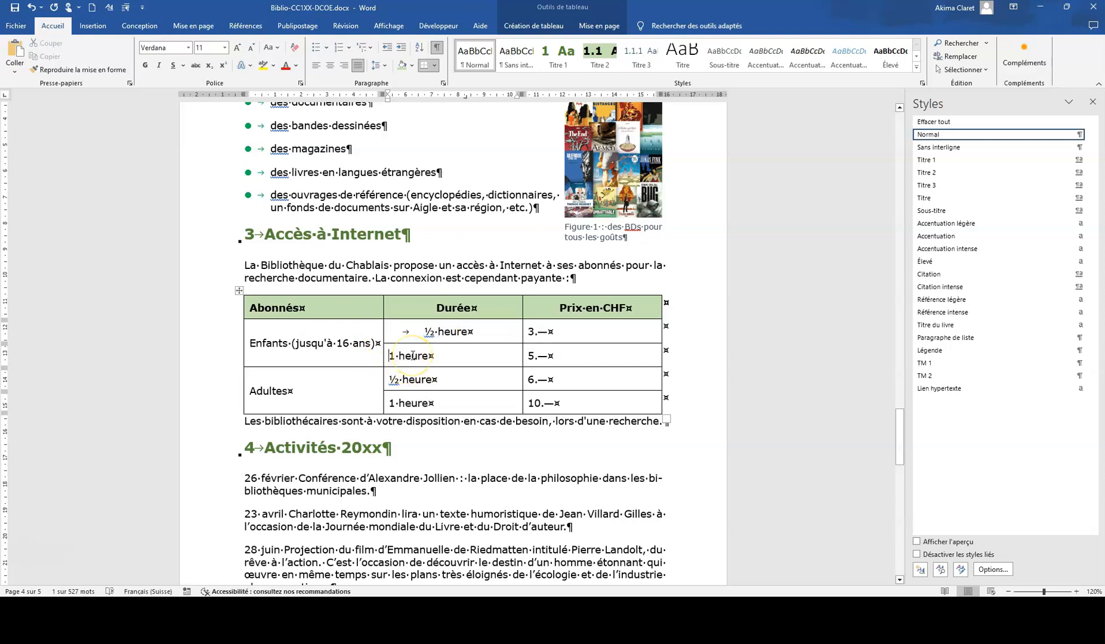
key(ctrl+Tab)
click(392, 381)
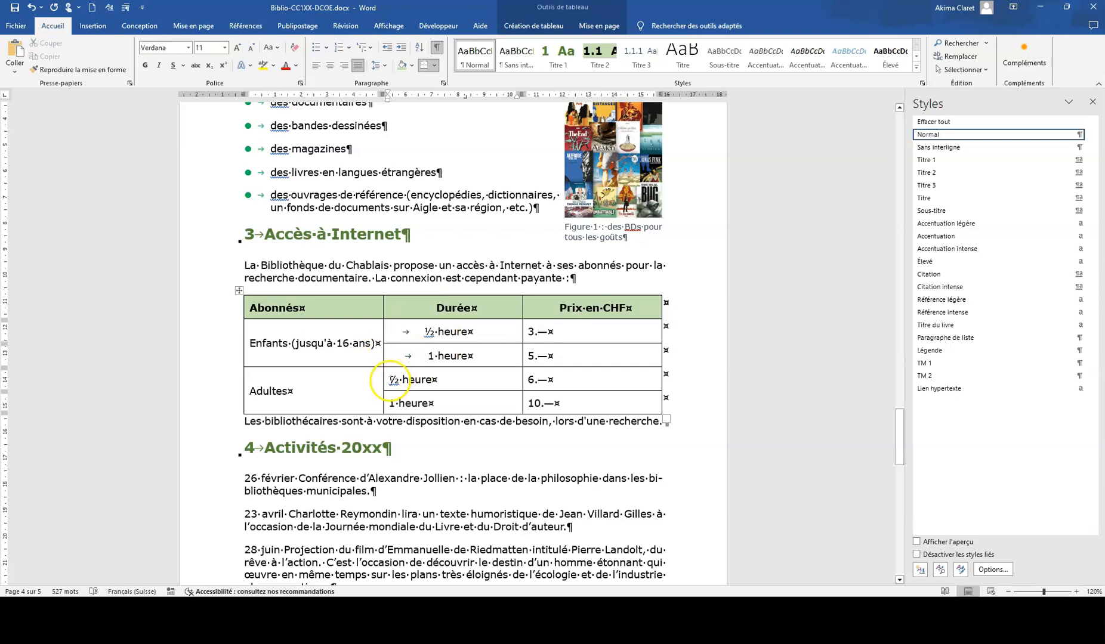
key(ctrl+Tab)
click(402, 405)
key(ctrl+Tab)
- Define a decimal tab stop at 4 cm for the four price cells, and shift it leftward until the prices sit beneath the middle of the heading
click(534, 334)
drag(525, 334, 597, 404)
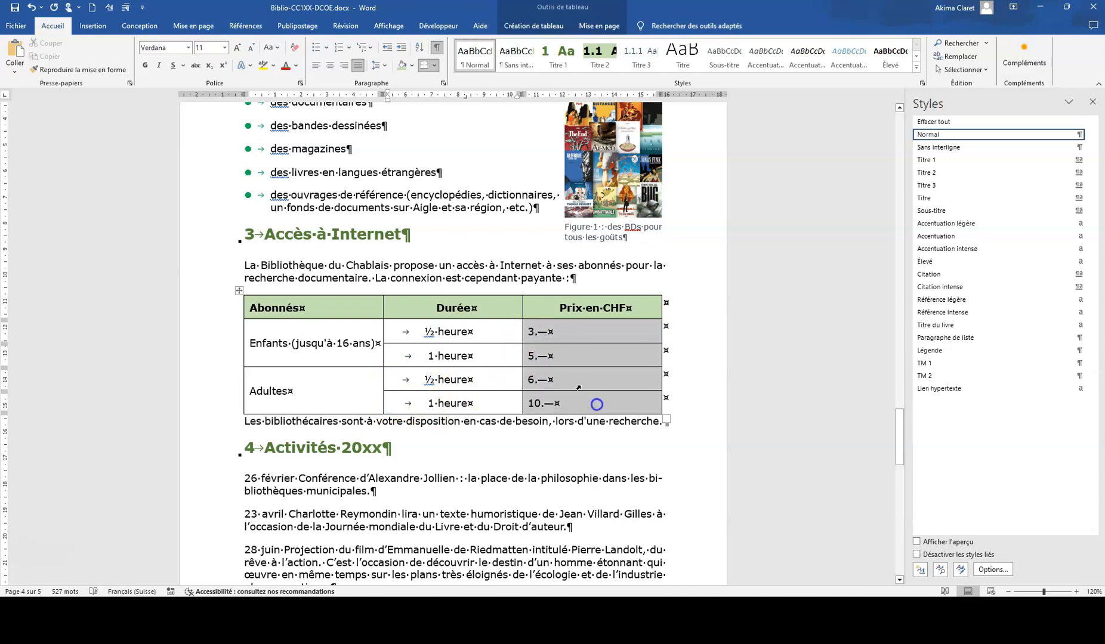
click(443, 82)
click(540, 427)
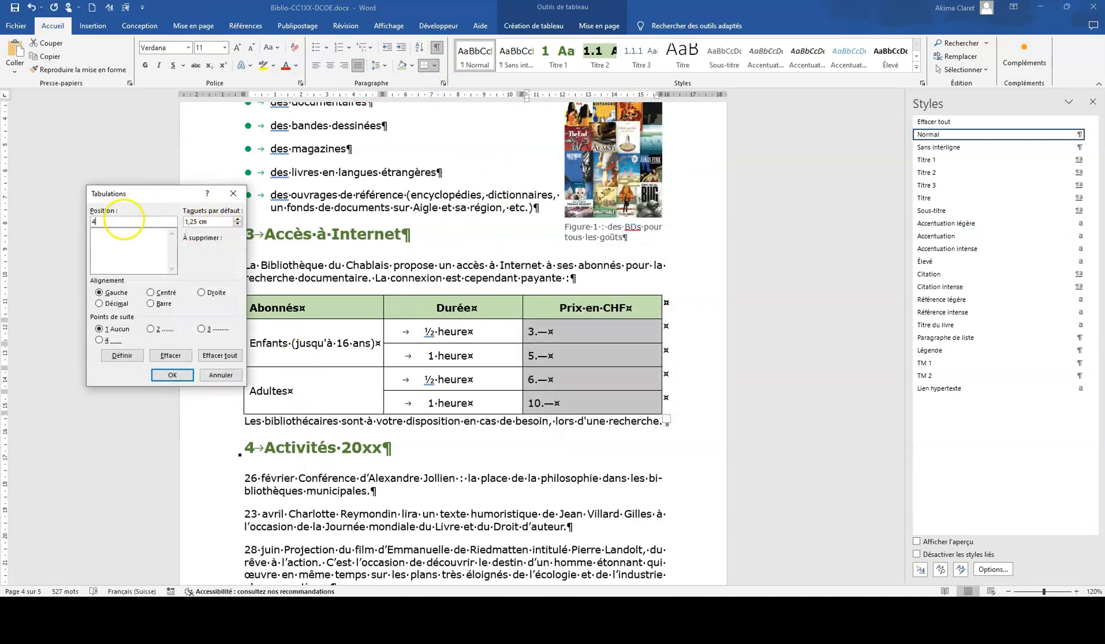
click(116, 304)
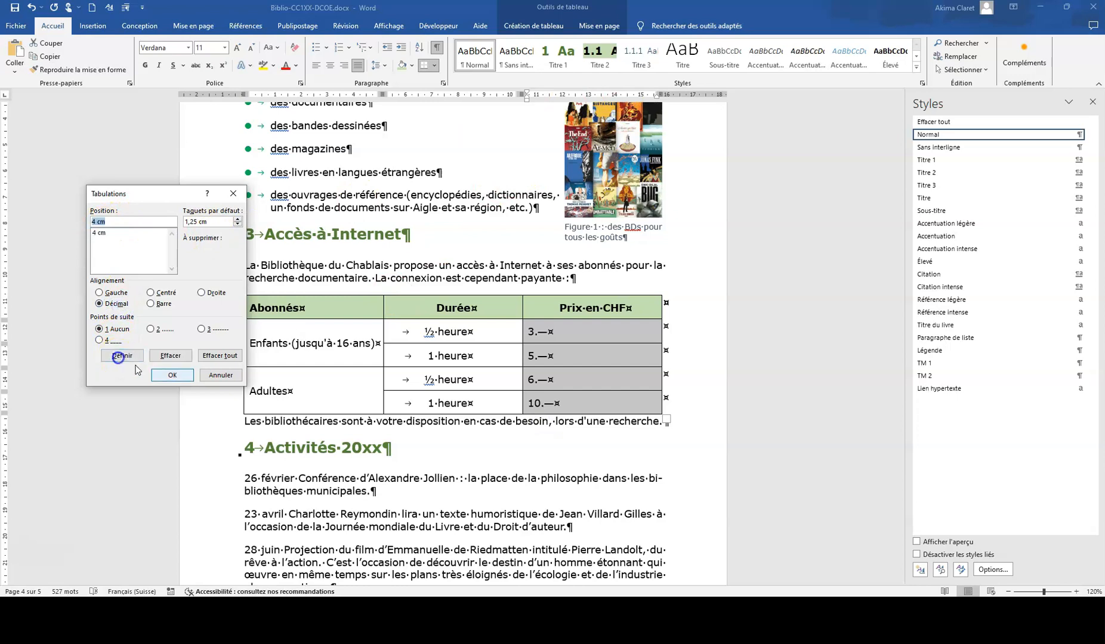
click(164, 374)
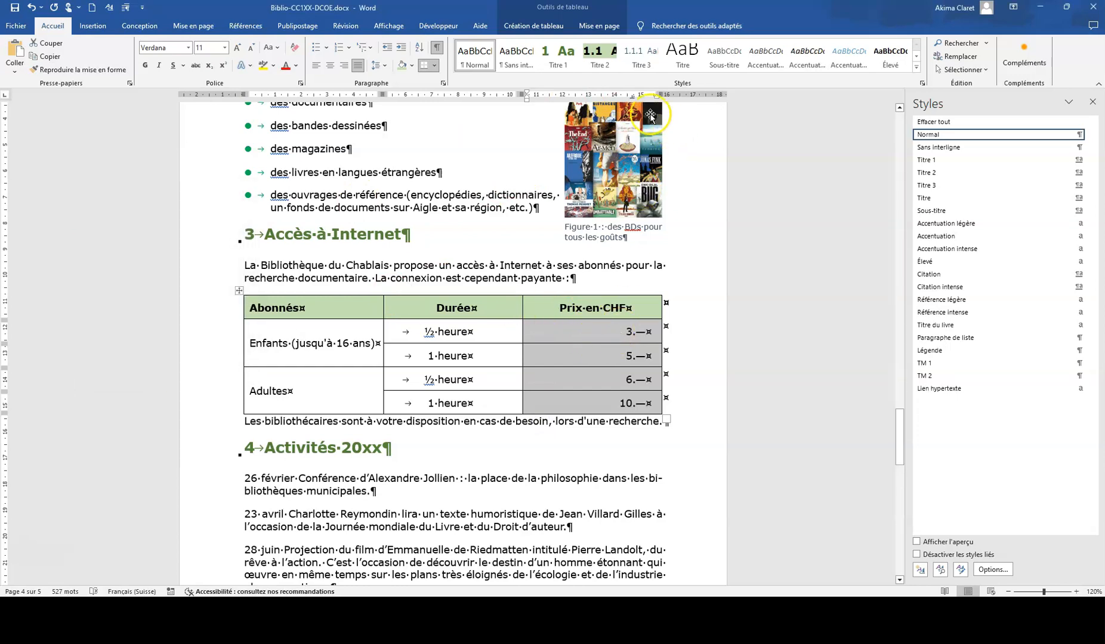
drag(632, 94, 589, 97)
click(704, 379)
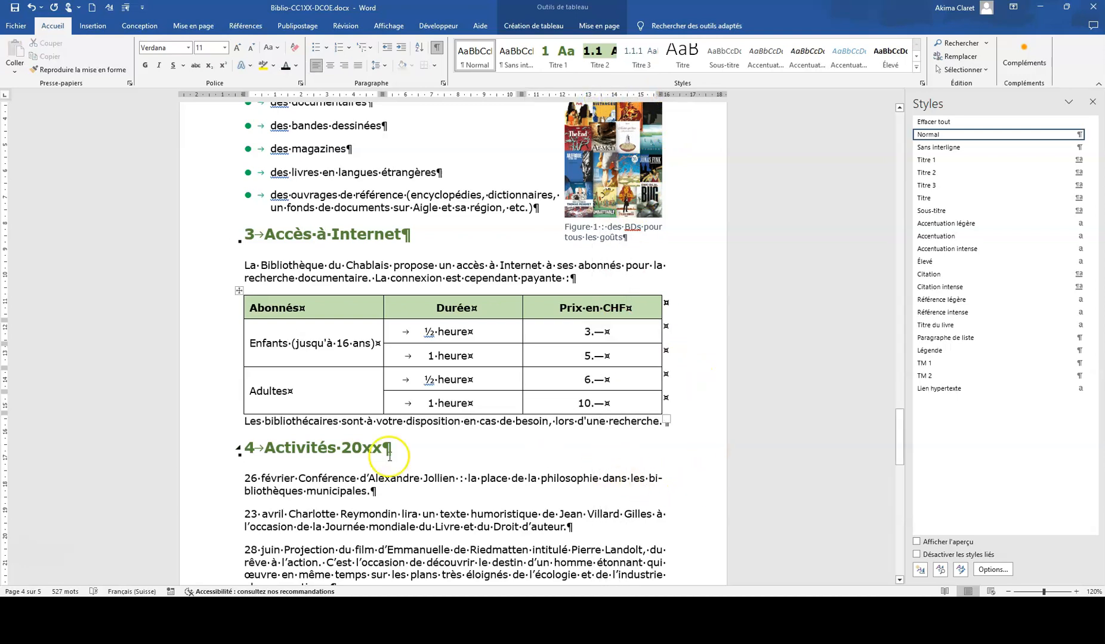
- Set the spacing of the paragraph just below the table to 6 pt before and 6 pt after
click(691, 422)
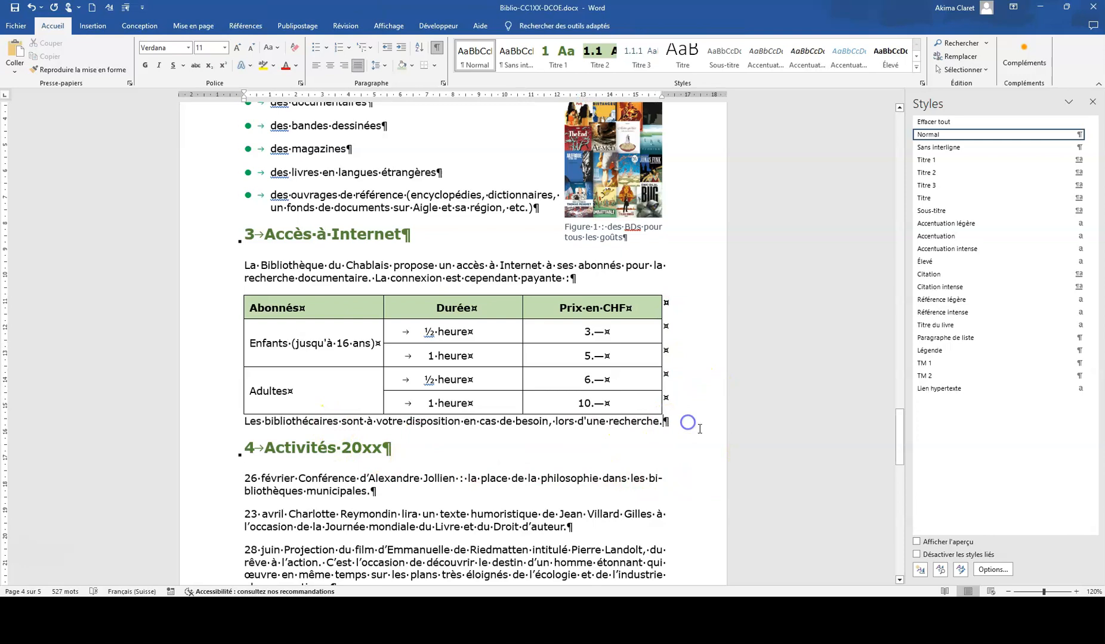
scroll(691, 421, down, 2)
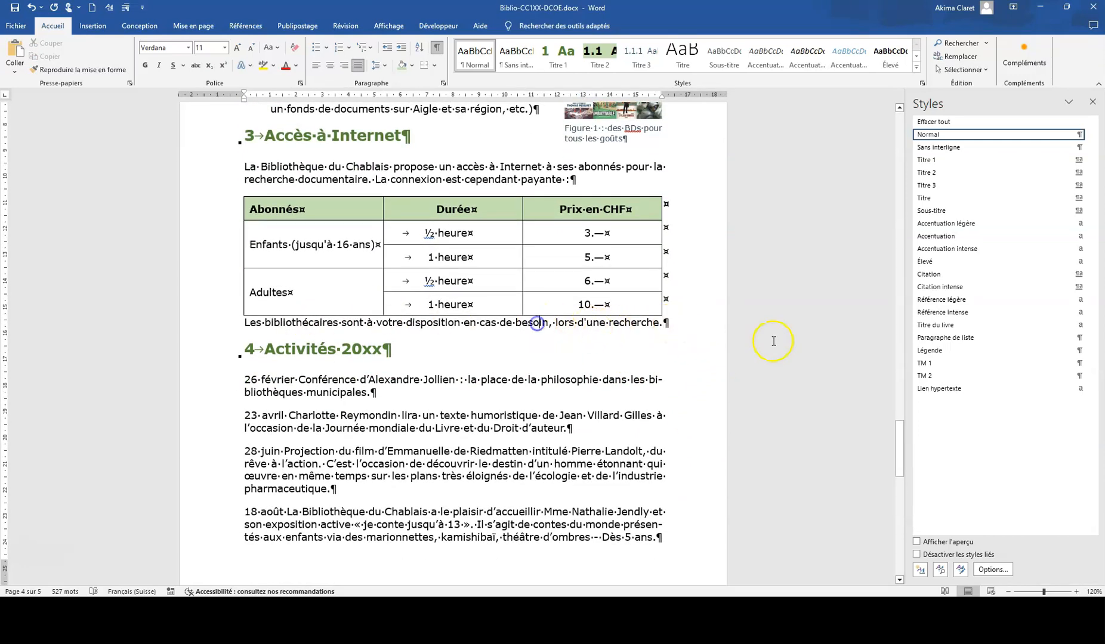
click(193, 26)
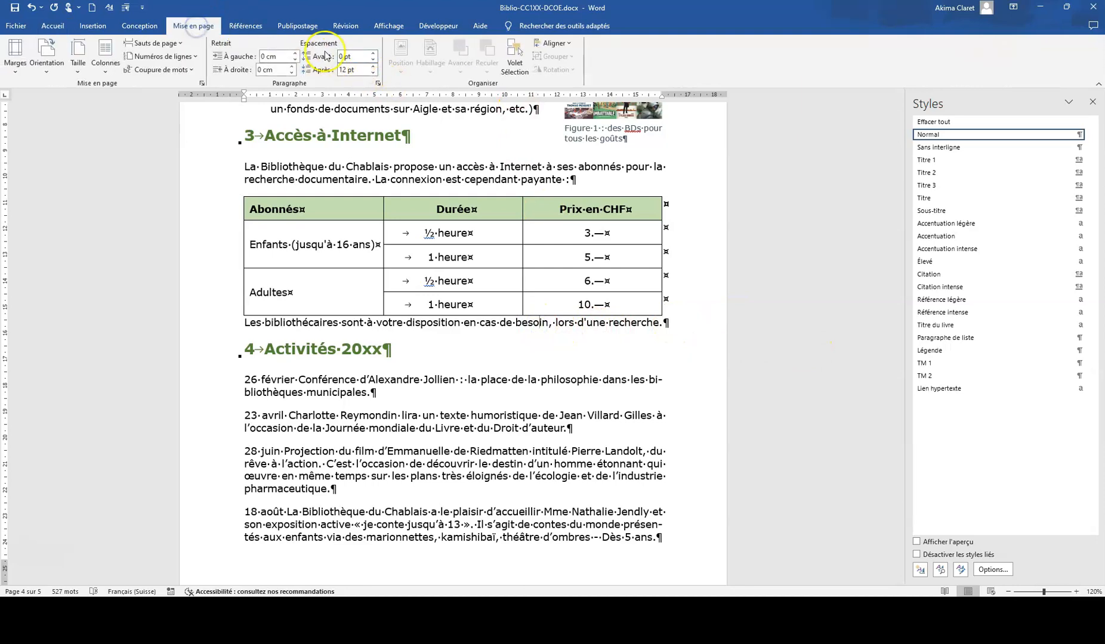
click(373, 53)
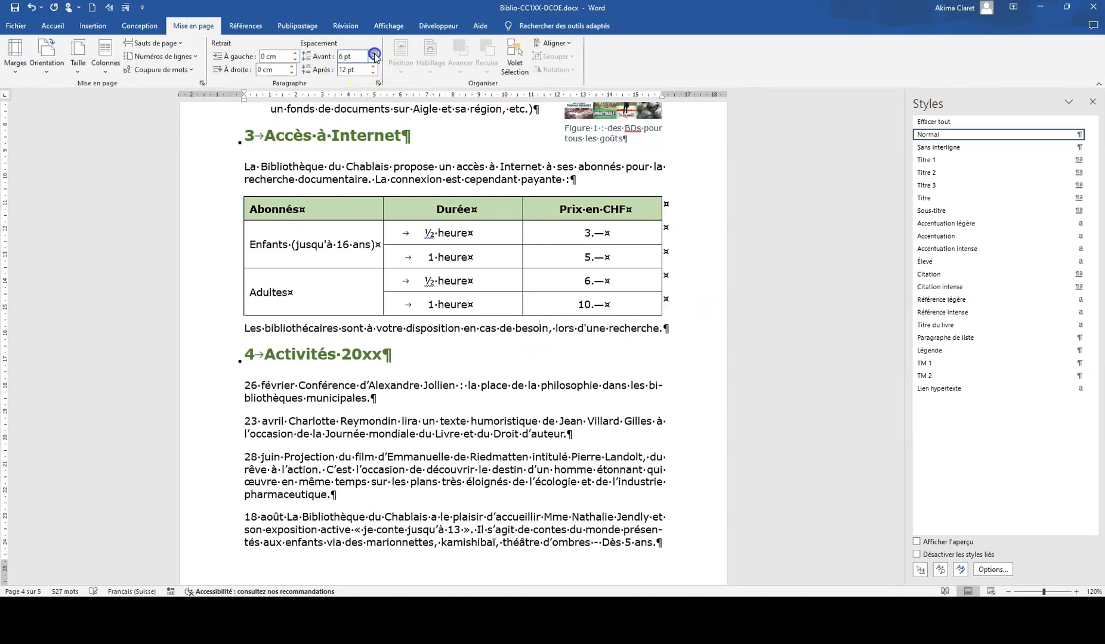
click(373, 72)
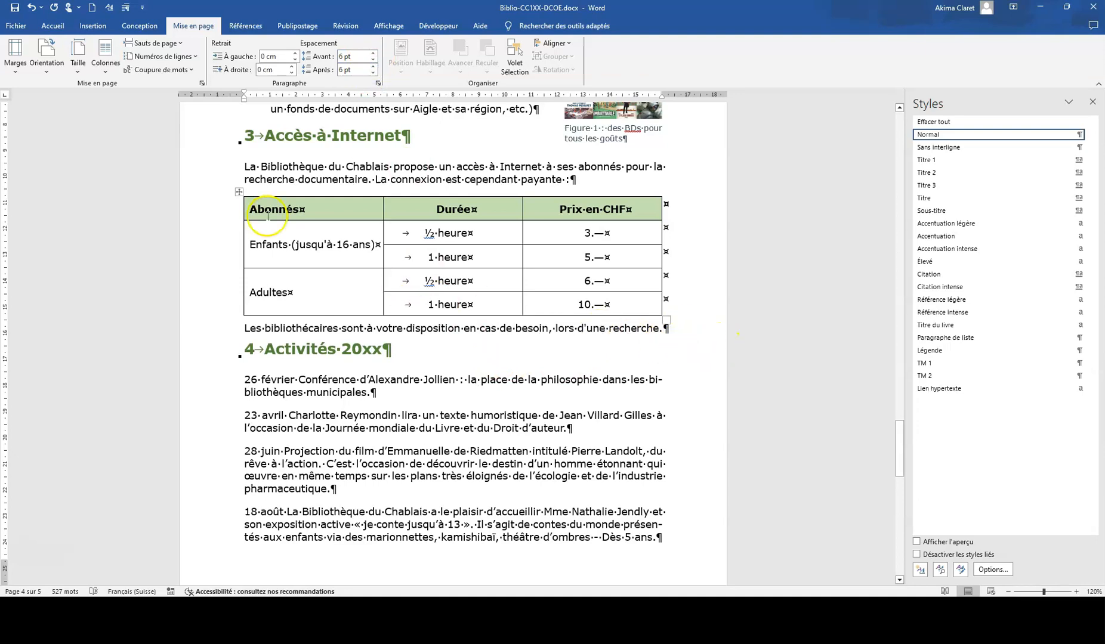
- Insert a next-page section break before "Activités 20xx" and make the new section landscape, without an empty paragraph above its heading
click(152, 43)
click(177, 197)
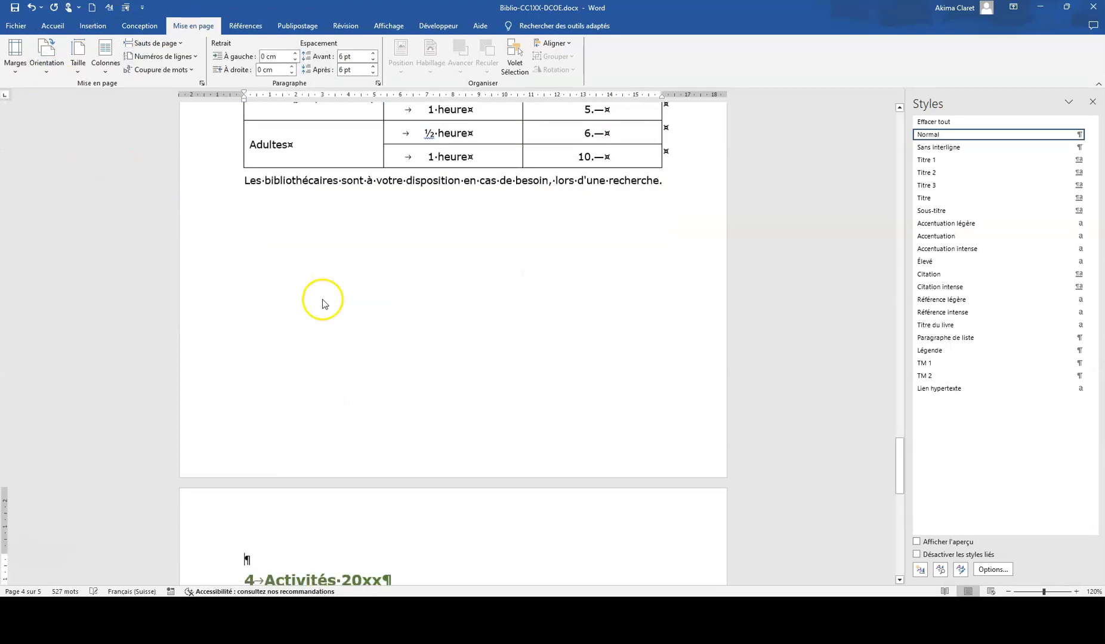
scroll(321, 307, down, 1)
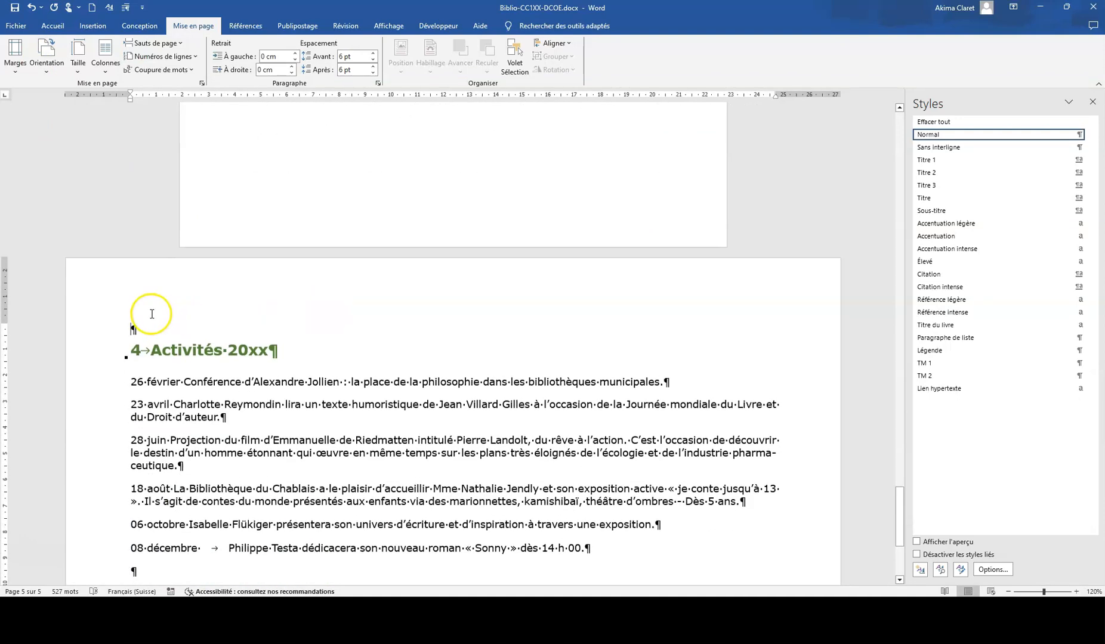
scroll(141, 292, down, 3)
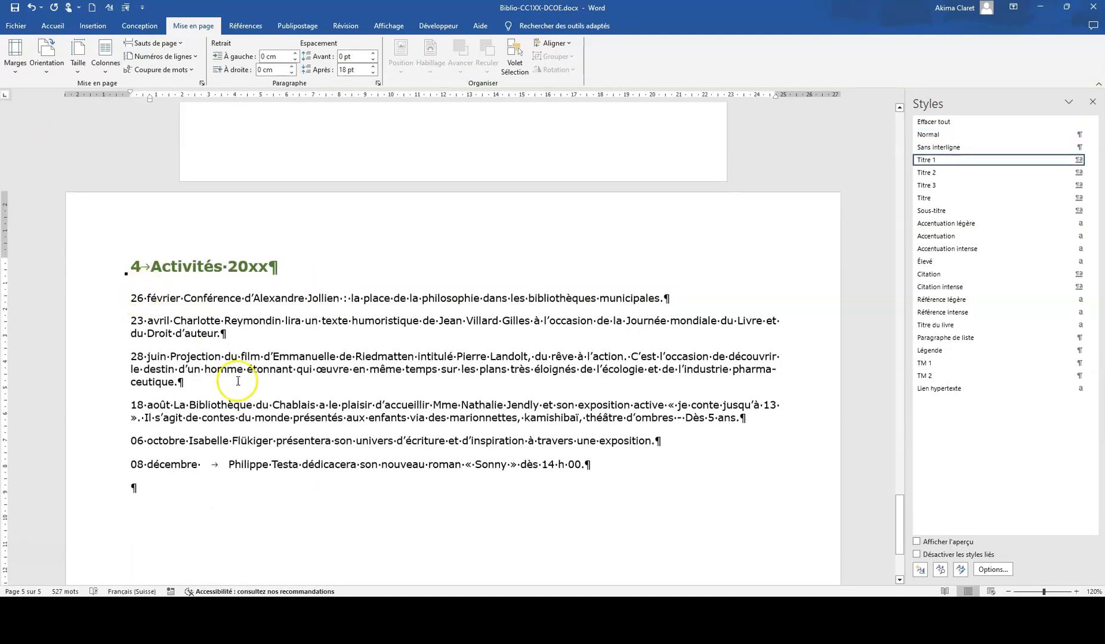
- Insert a next-page section break after the "08 décembre" activity and set the new section to portrait orientation
scroll(222, 370, down, 2)
click(150, 391)
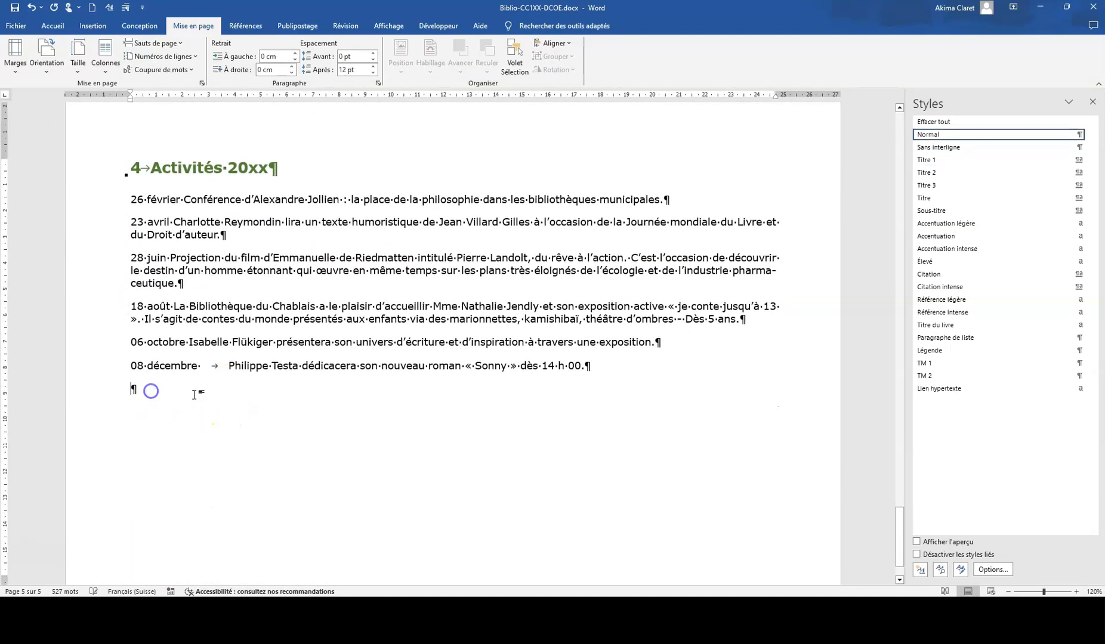
click(153, 43)
click(172, 207)
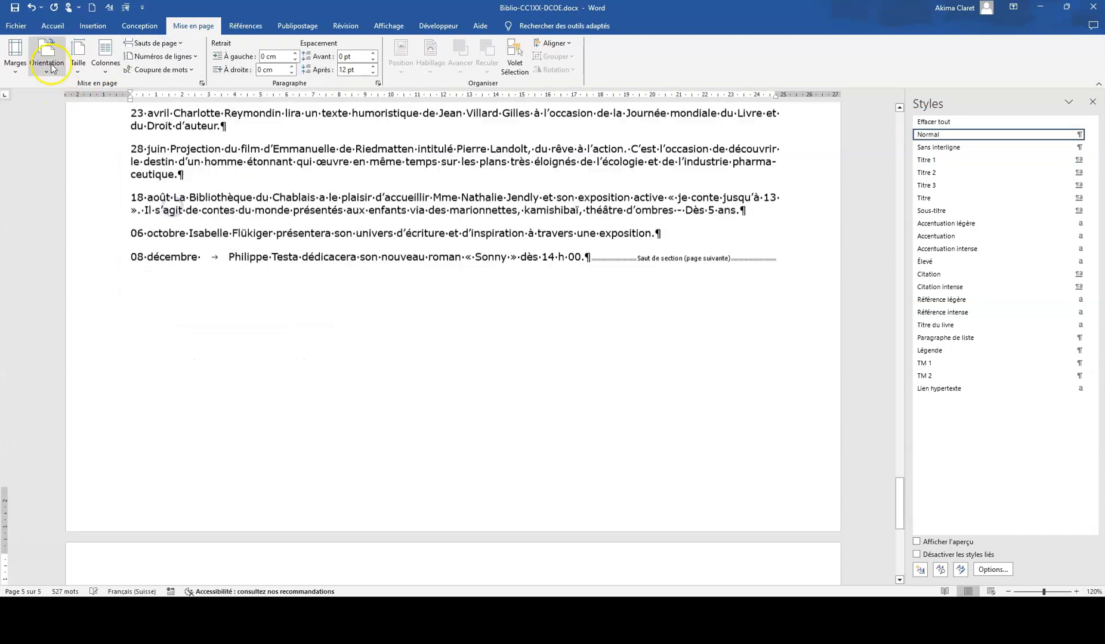
click(46, 57)
click(52, 91)
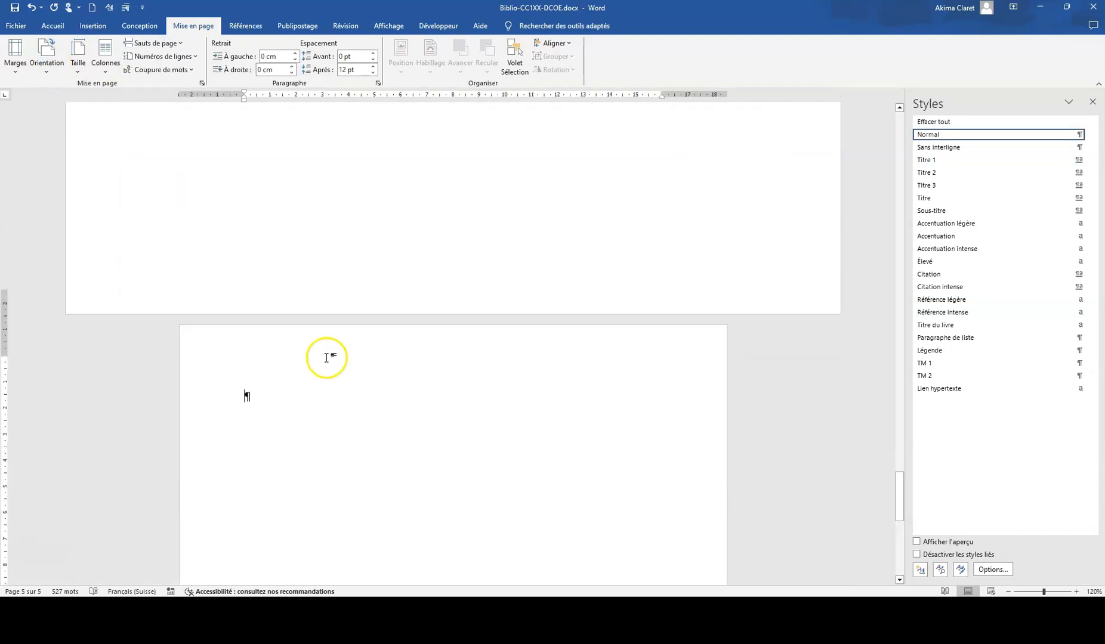
- Add the title "Table des illustrations" in bold on the new portrait page, with an empty paragraph below it
text(Table des illustrations)
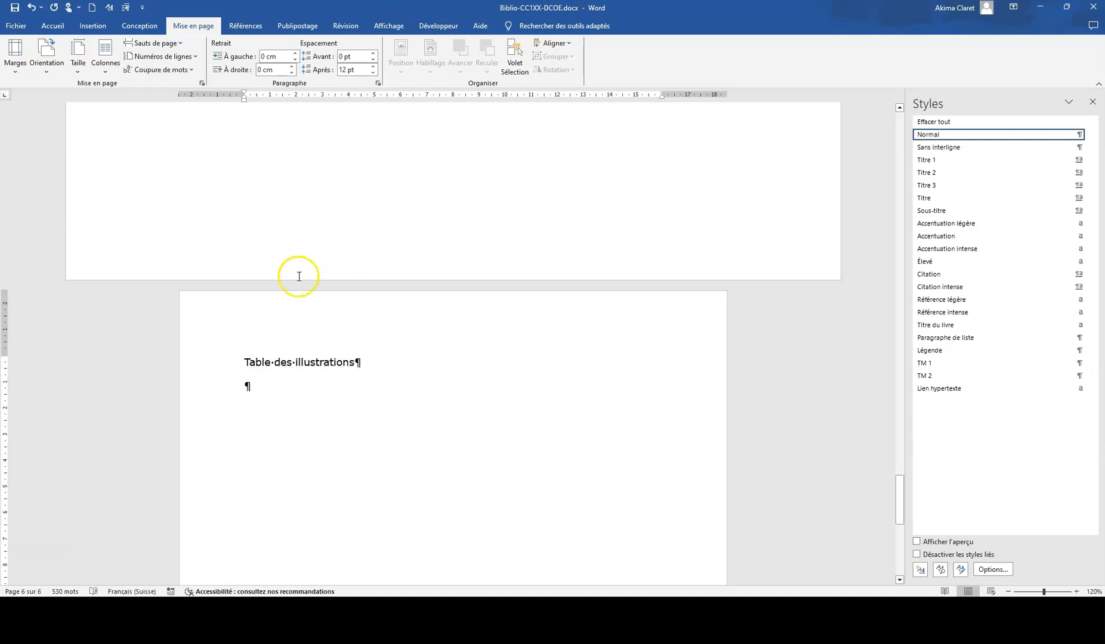
click(207, 362)
click(49, 28)
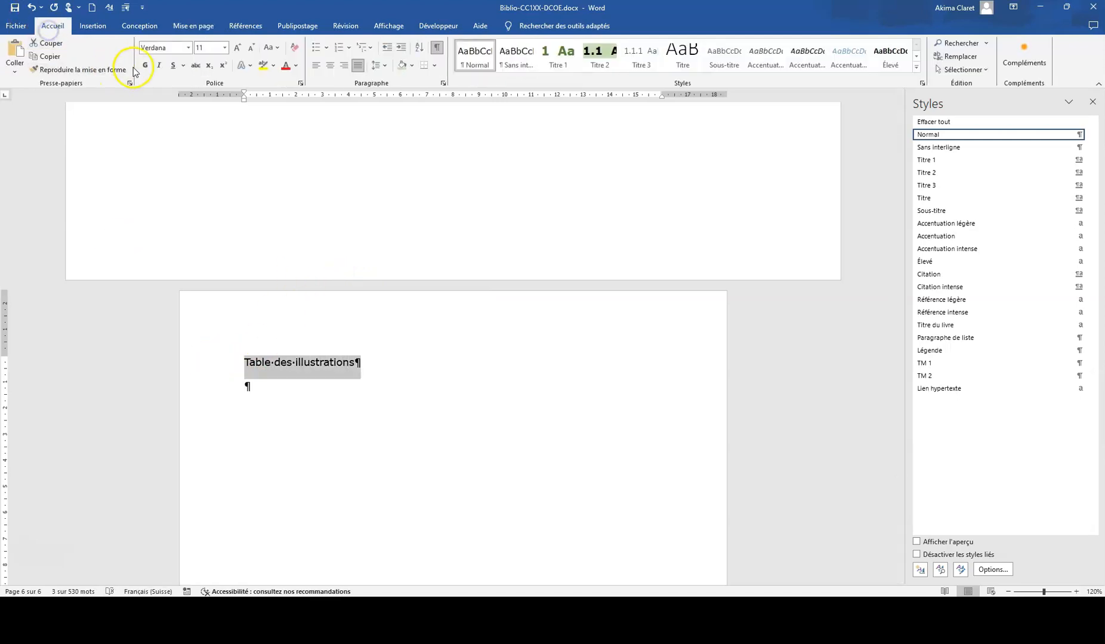
click(144, 65)
click(274, 390)
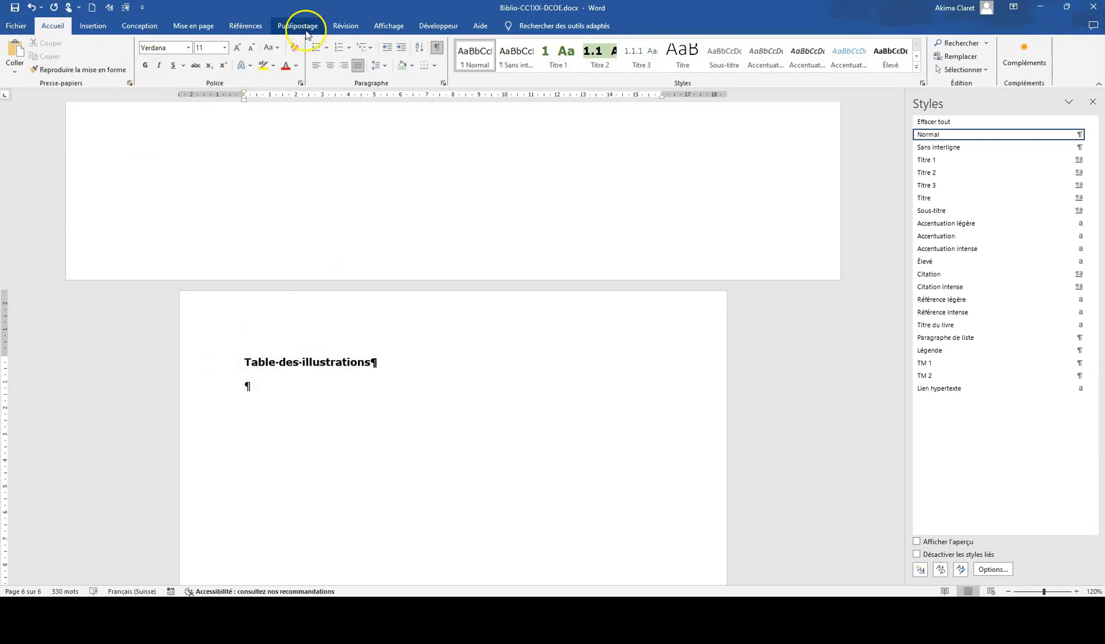
- Insert a table of figures below the title, with its "Table des illustrations" style set to 6 pt spacing after
click(245, 26)
click(543, 43)
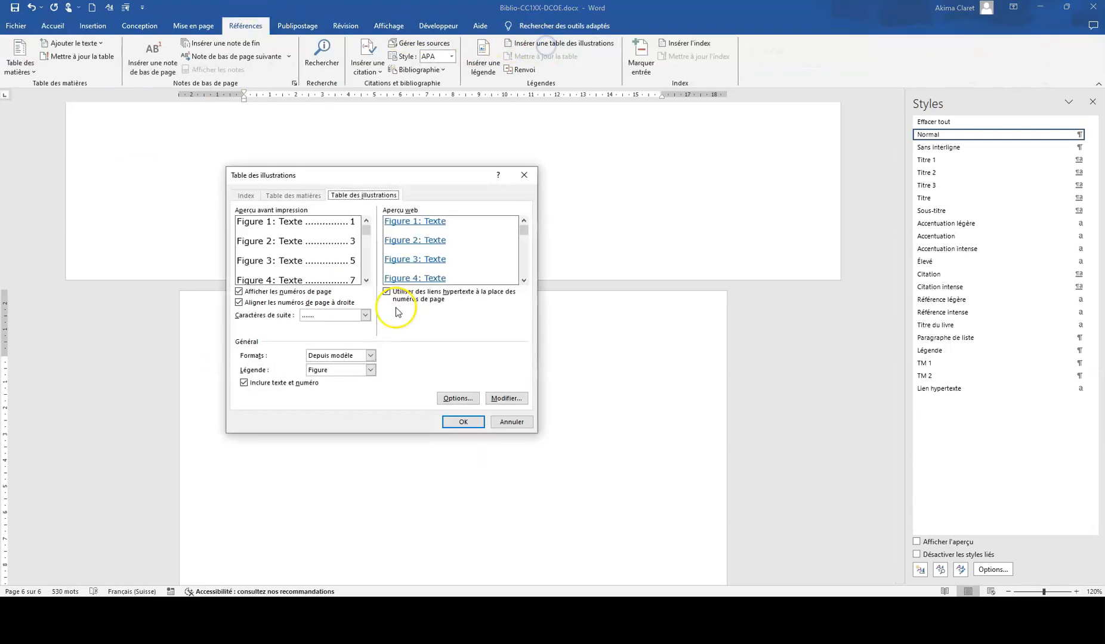
click(505, 398)
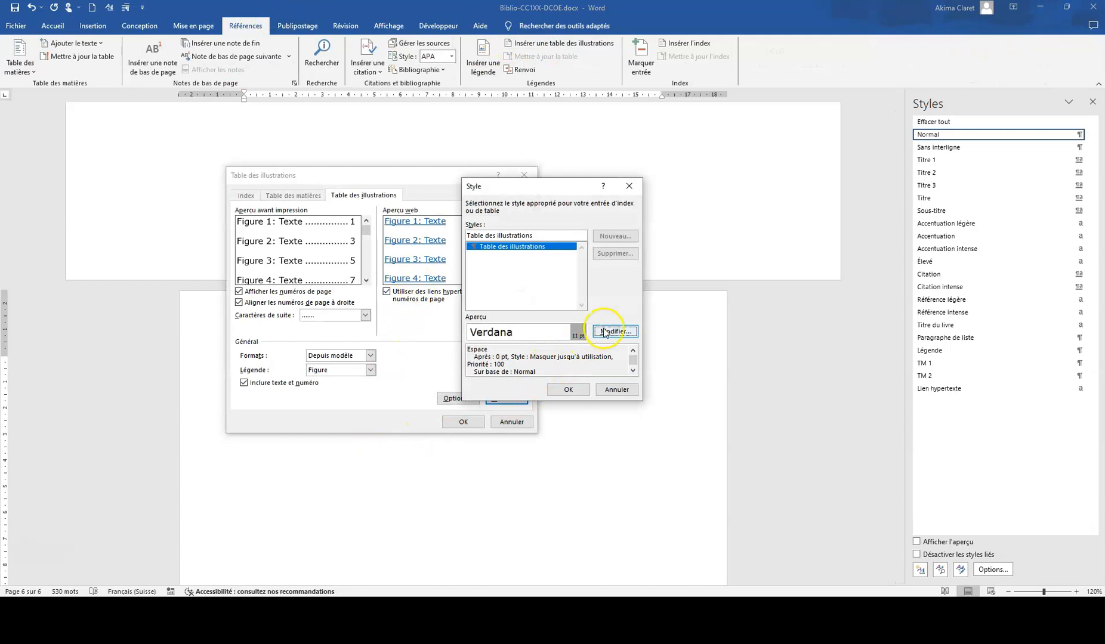
click(620, 330)
click(374, 433)
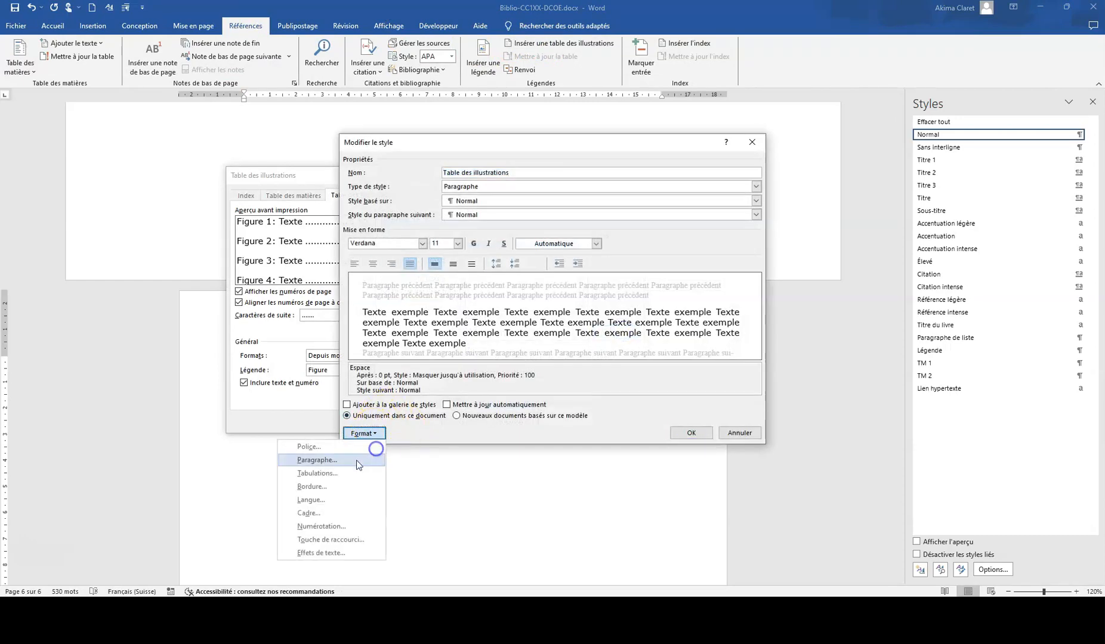
click(356, 456)
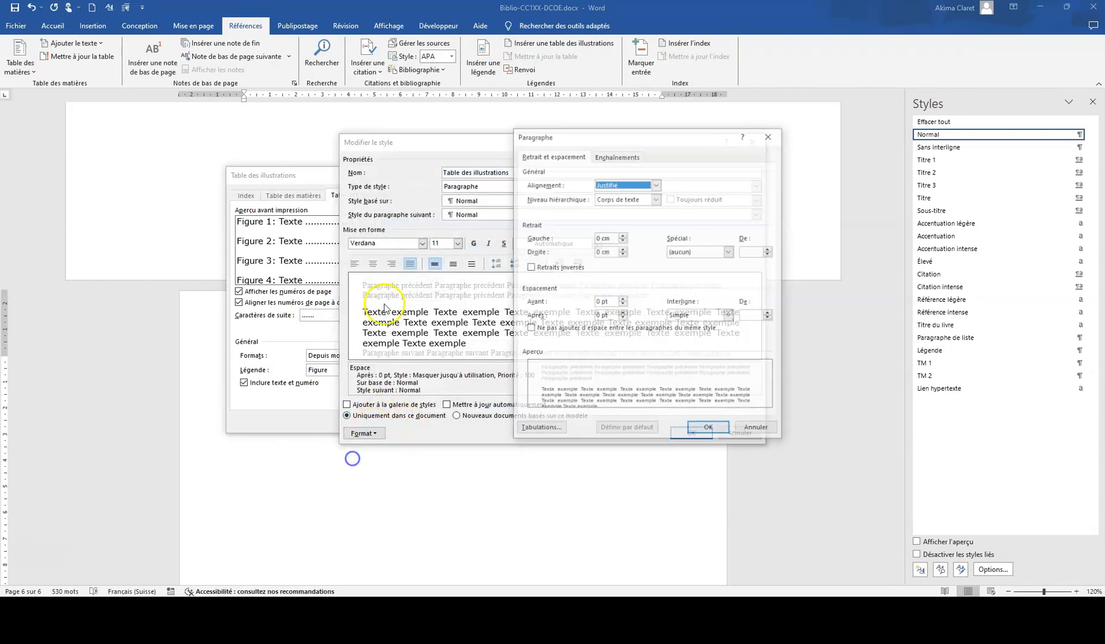
click(622, 312)
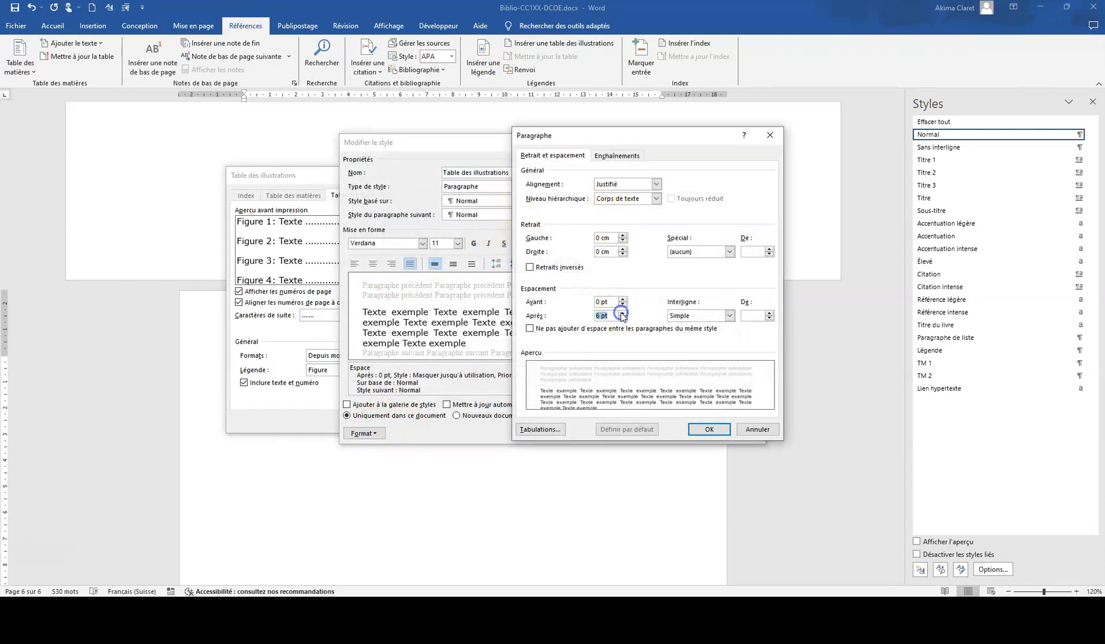
click(707, 427)
click(692, 433)
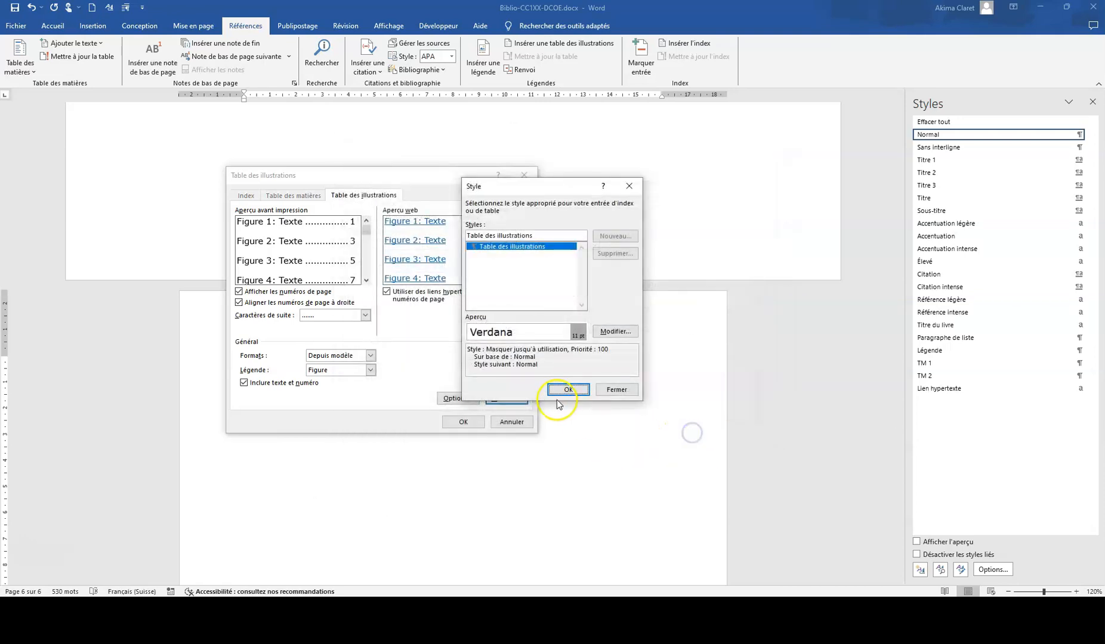
click(567, 389)
click(465, 422)
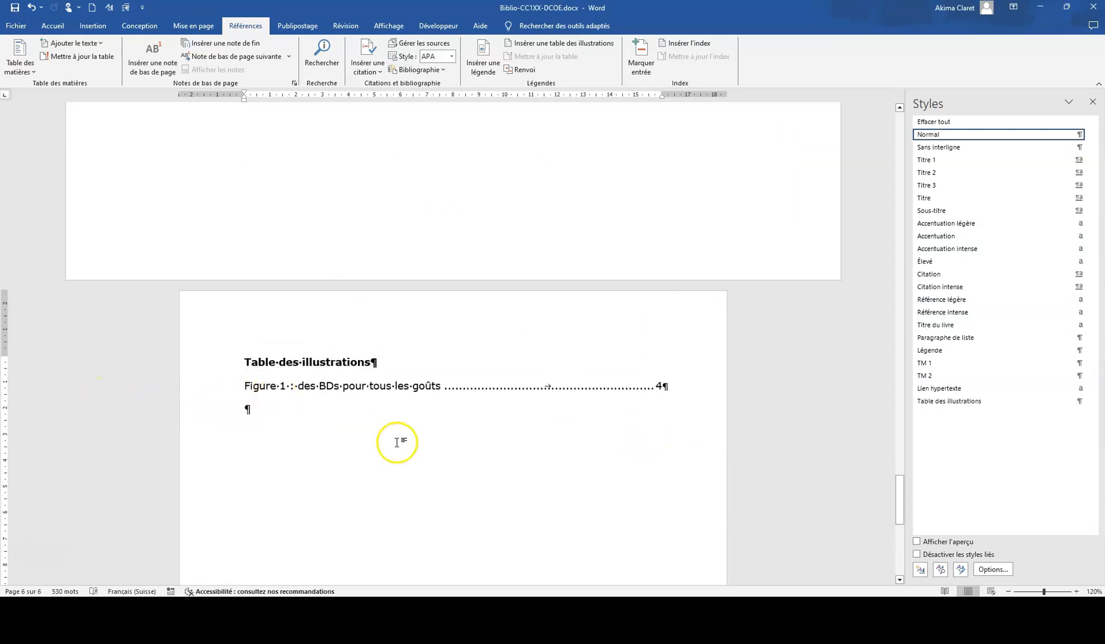
- Apply a 5 cm hanging indent to the six activity paragraphs under "Activités 20xx"
scroll(467, 455, up, 10)
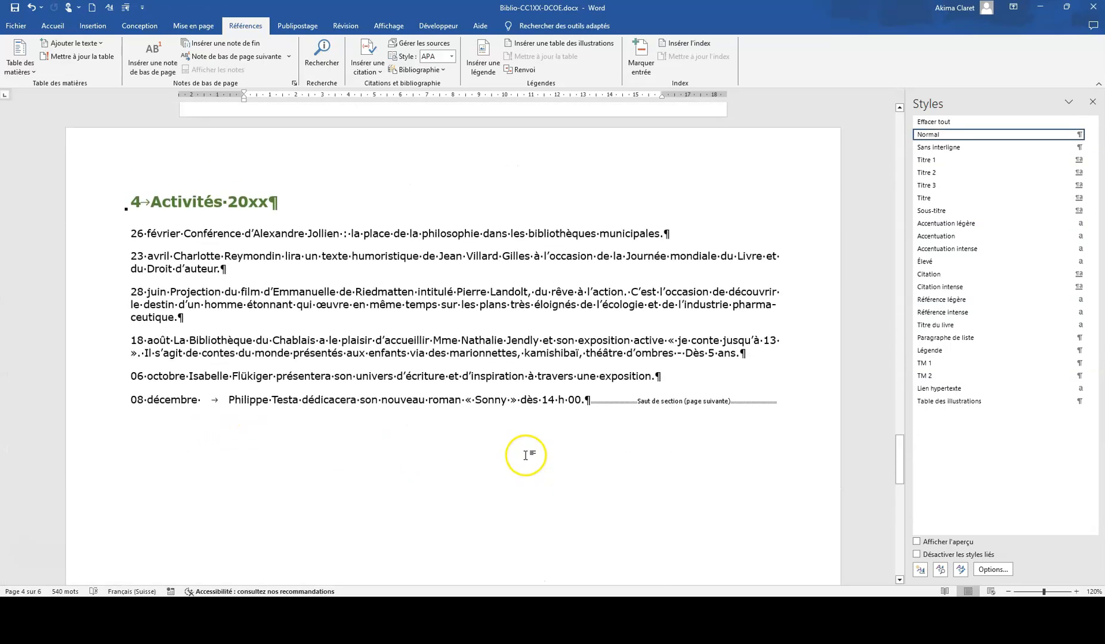
scroll(525, 453, down, 3)
scroll(524, 449, up, 3)
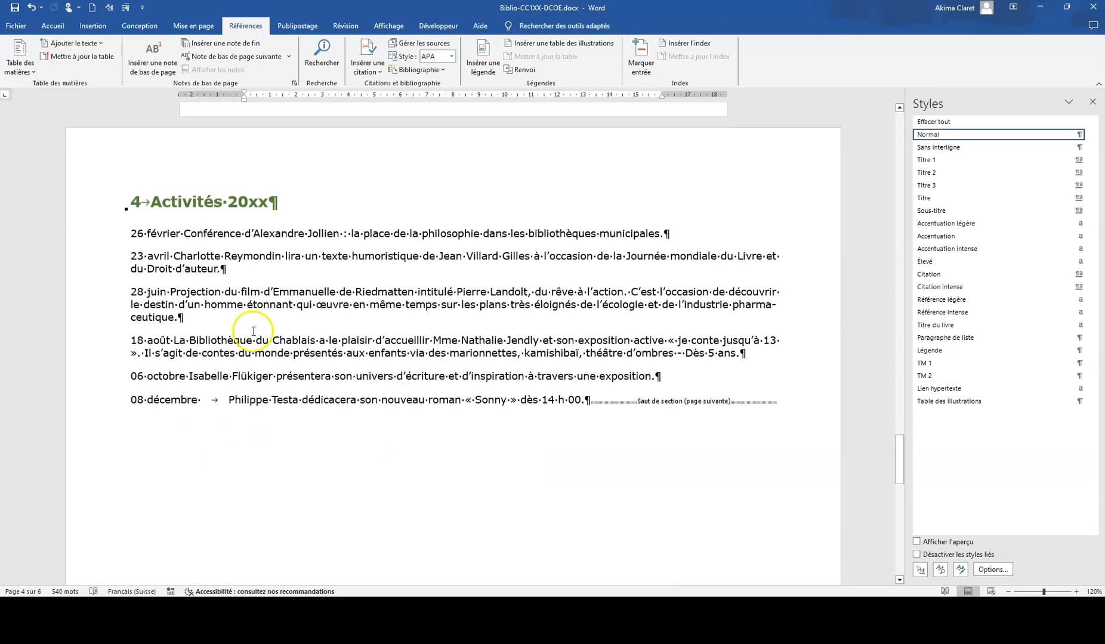
click(139, 237)
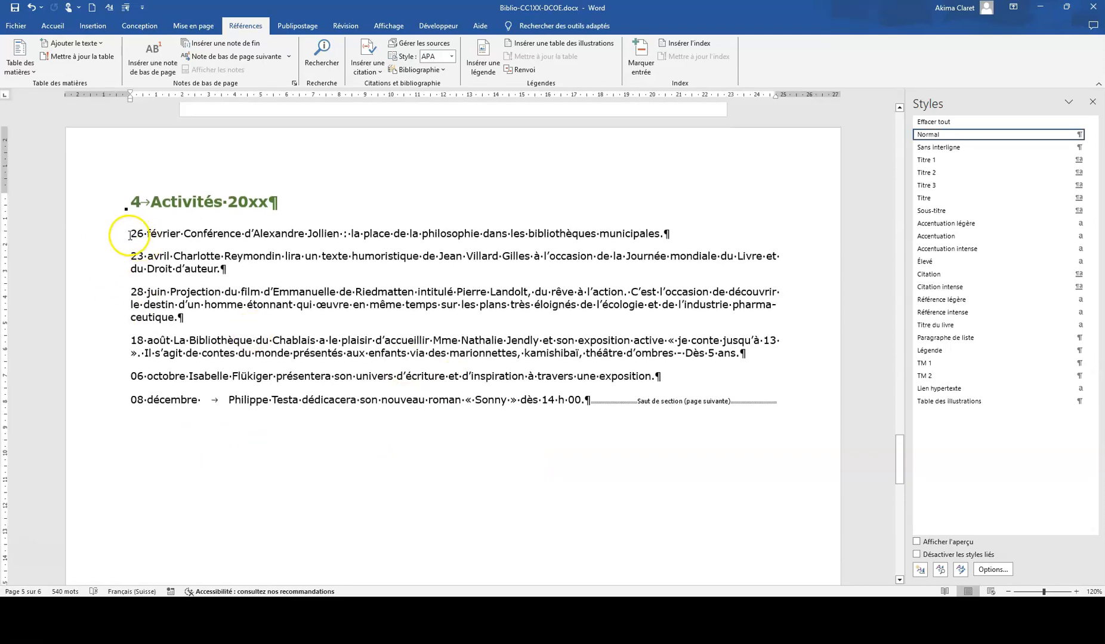
drag(130, 234, 584, 400)
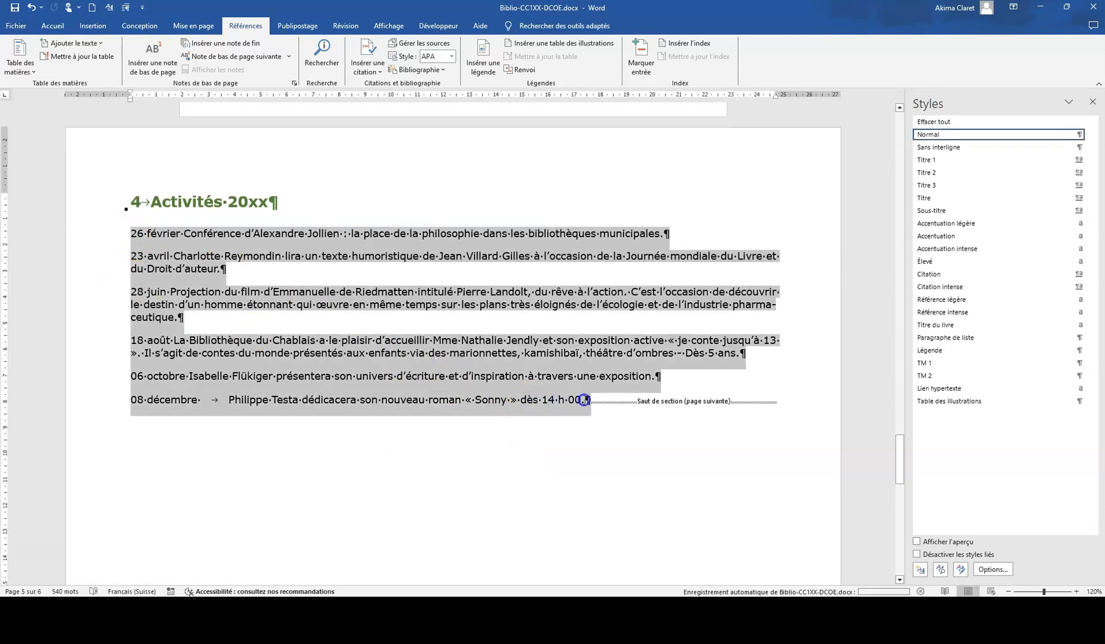
click(53, 26)
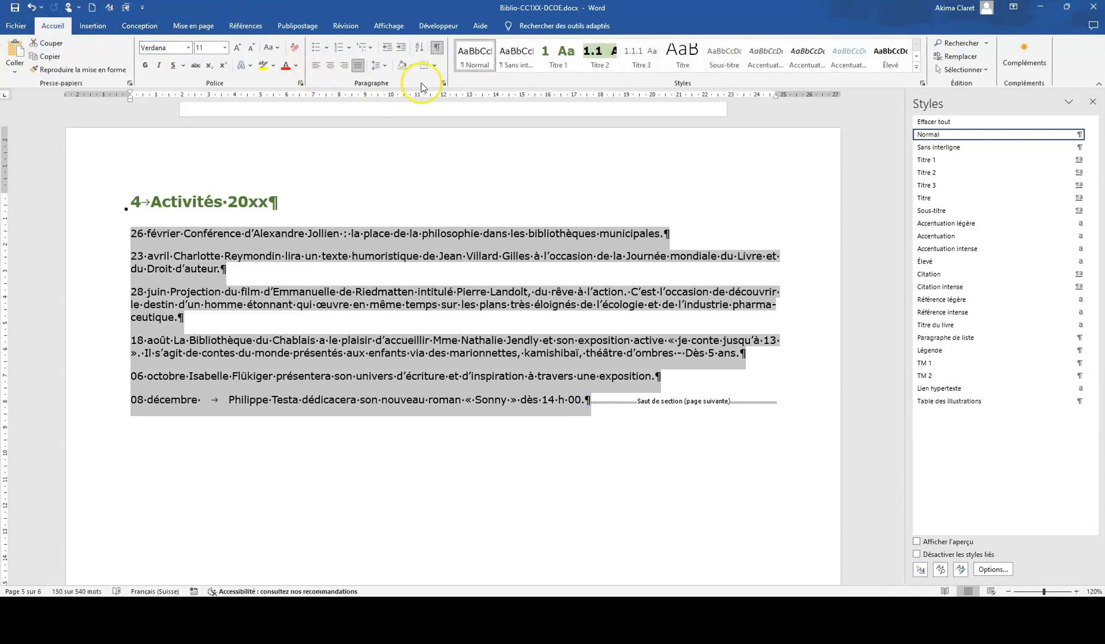
click(443, 84)
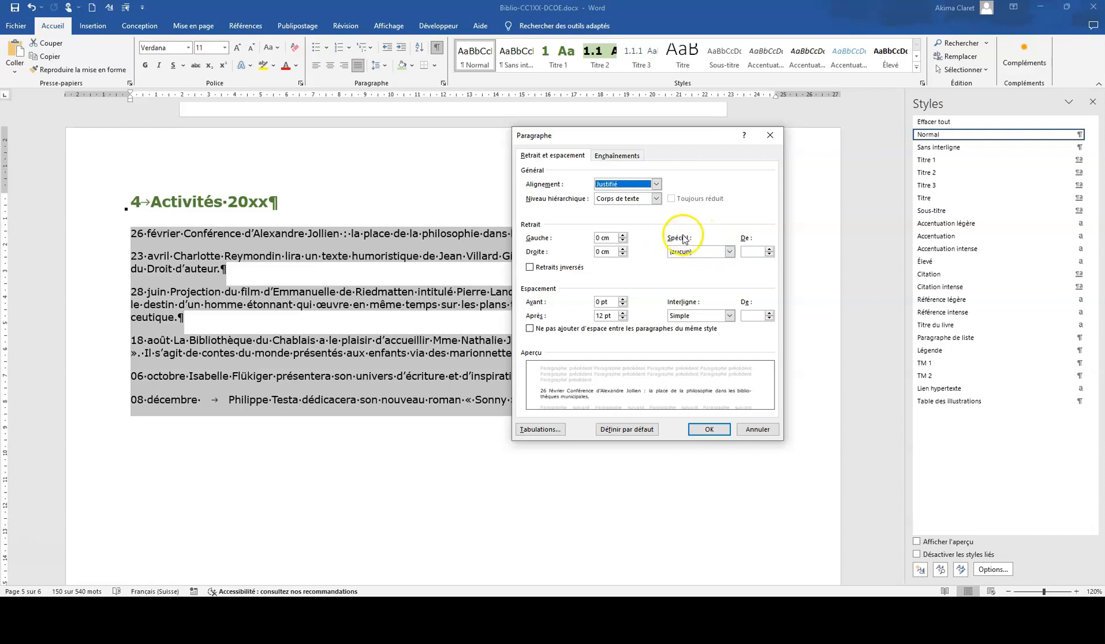
click(728, 253)
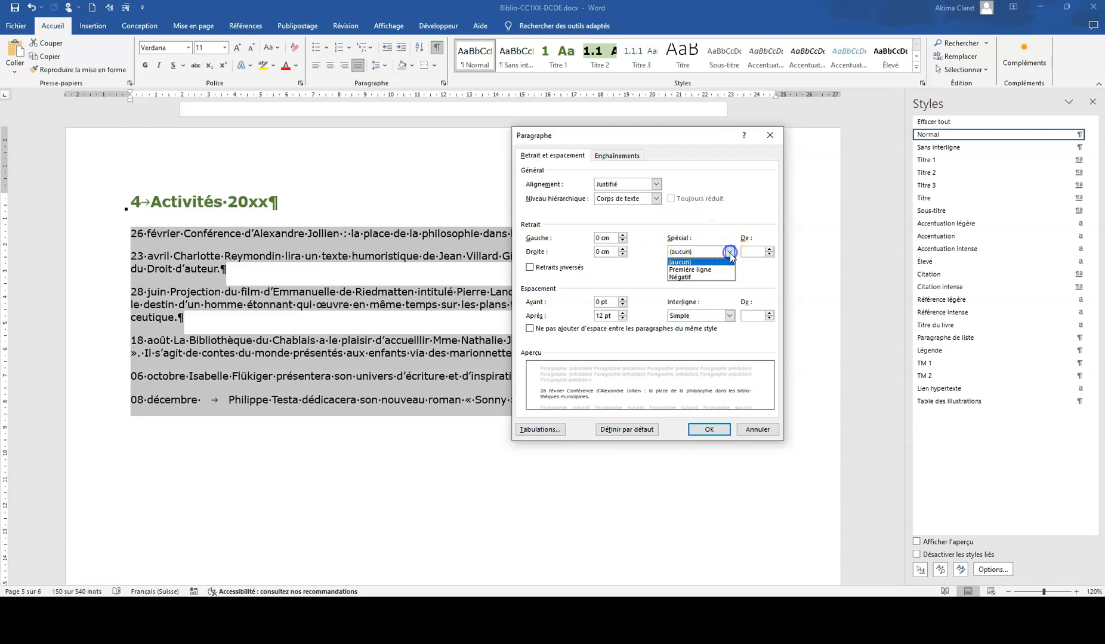
click(683, 277)
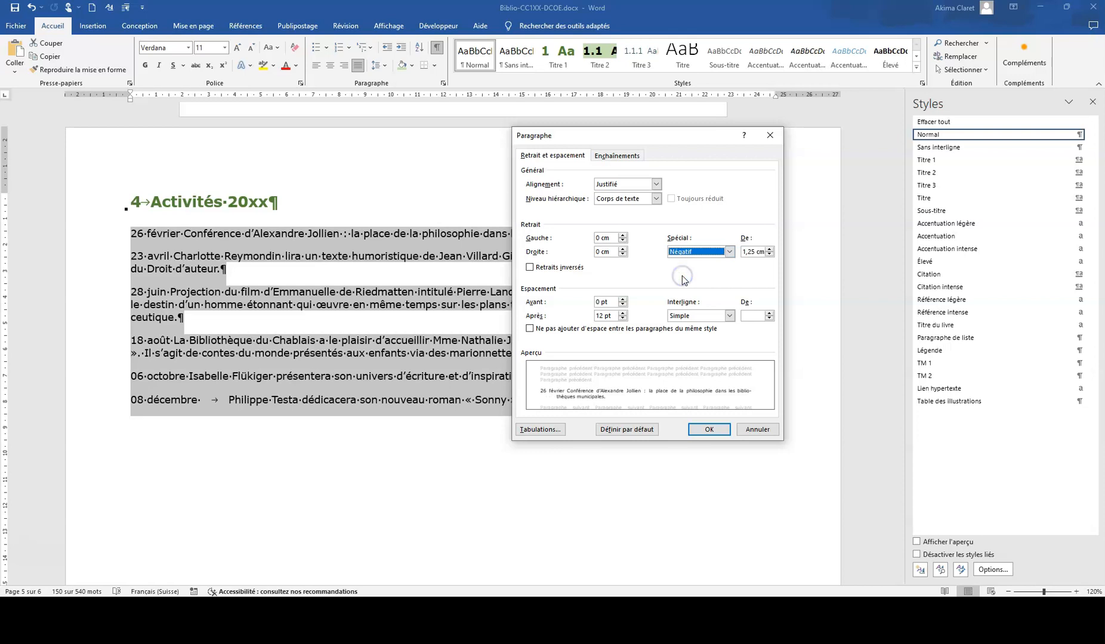
drag(751, 251, 714, 249)
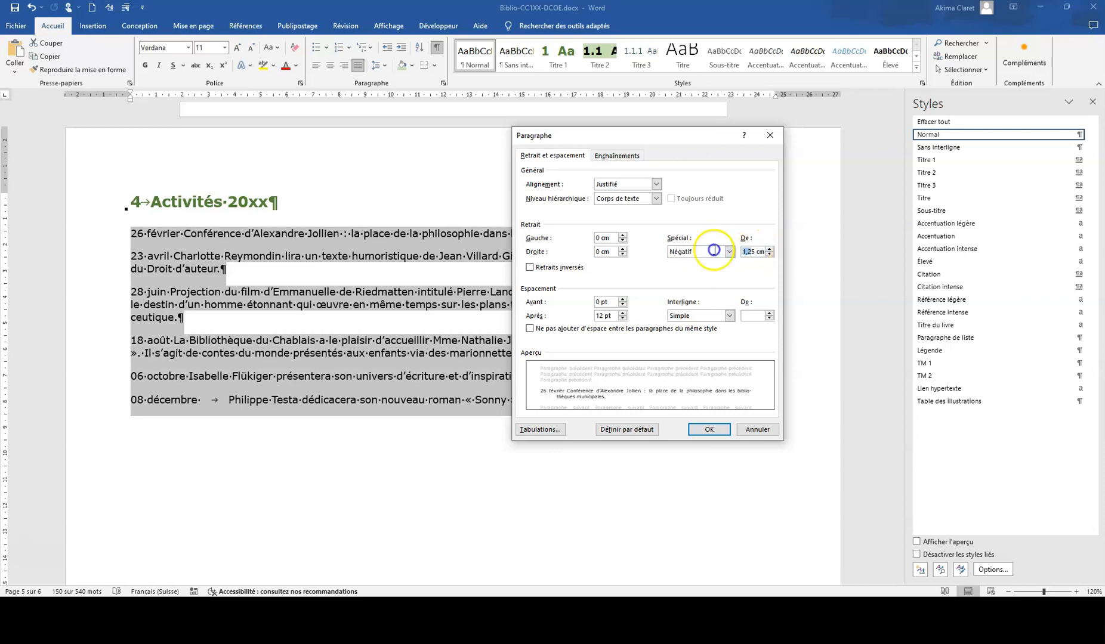
text(5)
click(709, 429)
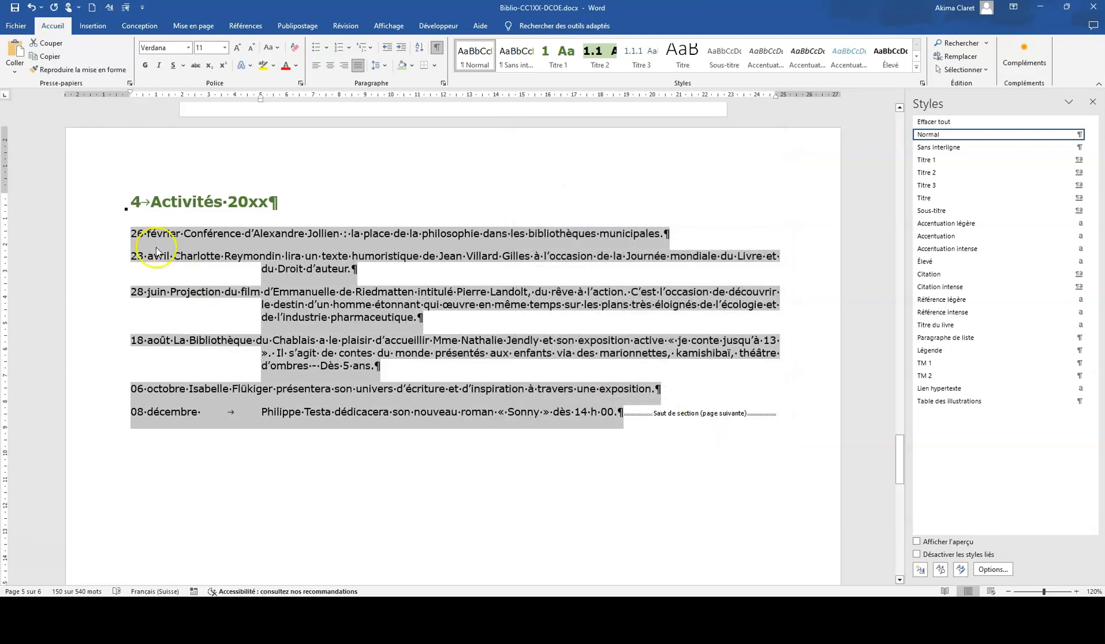
- Insert a tab between the date and the description in the five activities from "26 février" to "06 octobre"
click(185, 233)
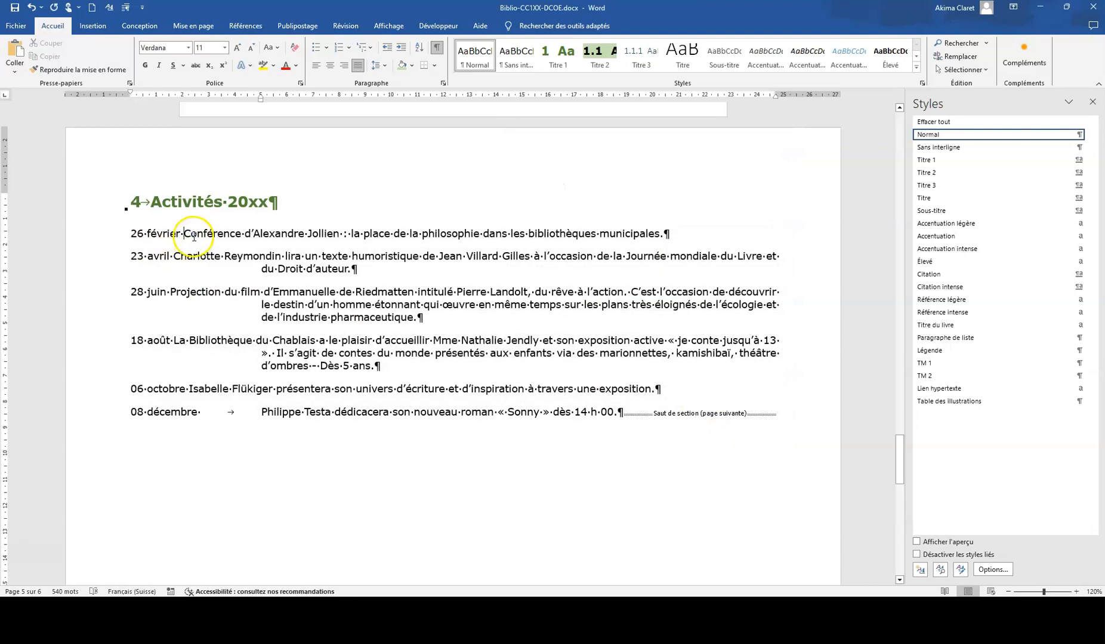
key(Tab)
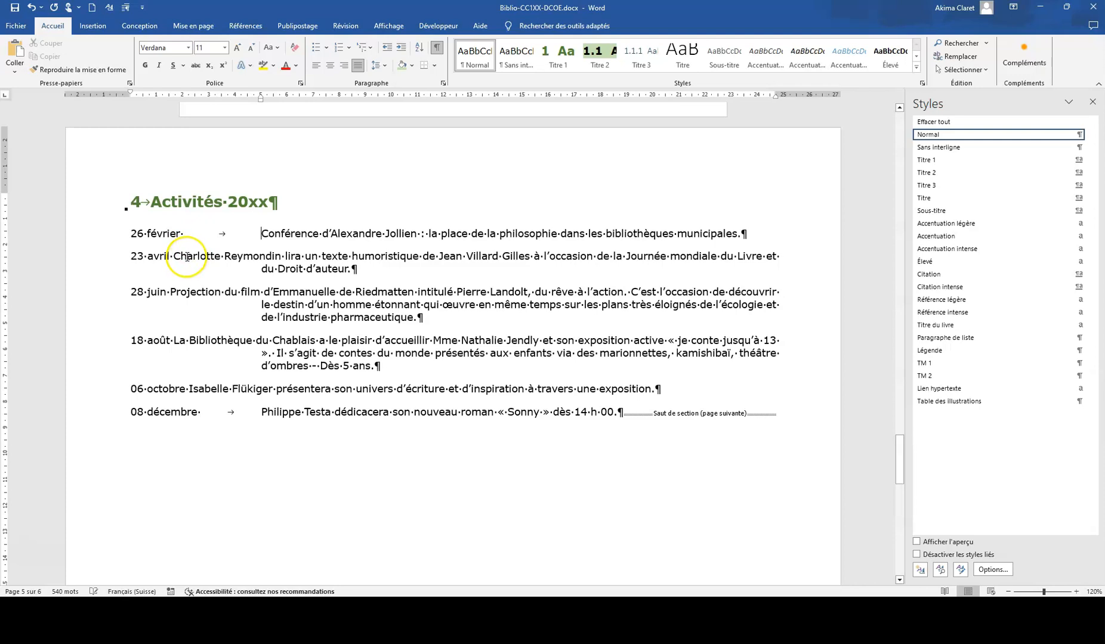
key(Tab)
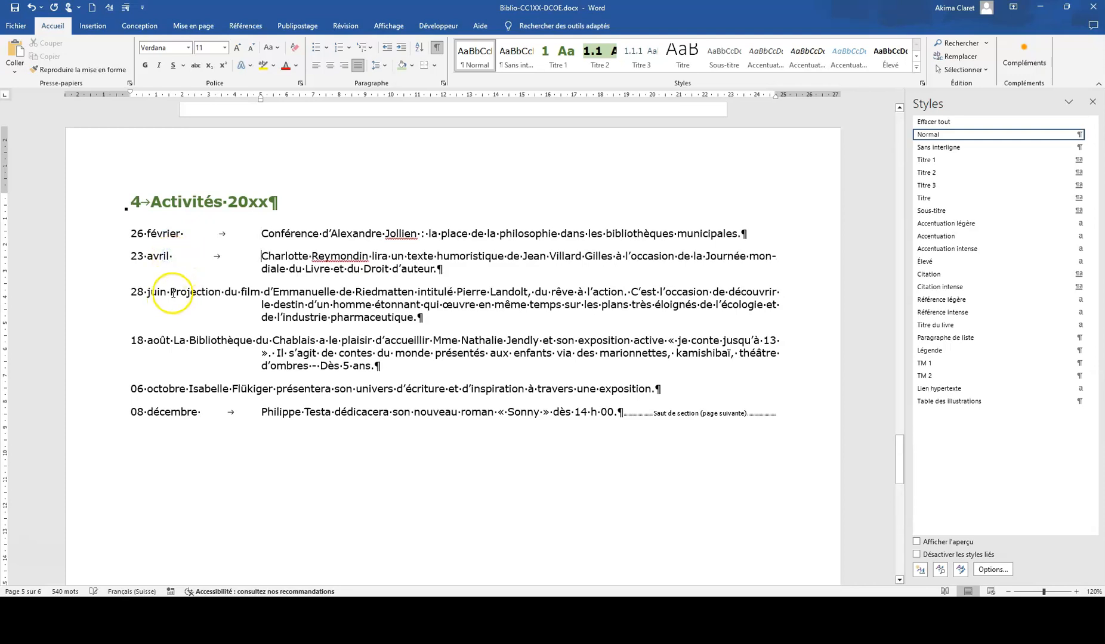
key(Tab)
key(Tab)
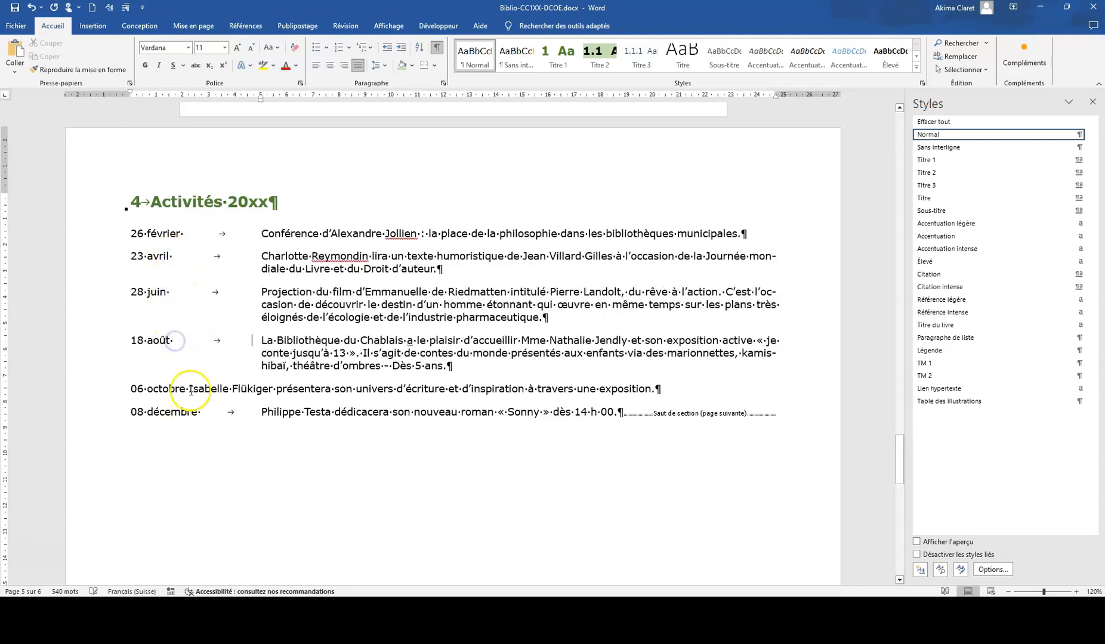
key(Tab)
- Make the six activity dates bold, from "26 février" to "08 décembre", and save the document
click(127, 232)
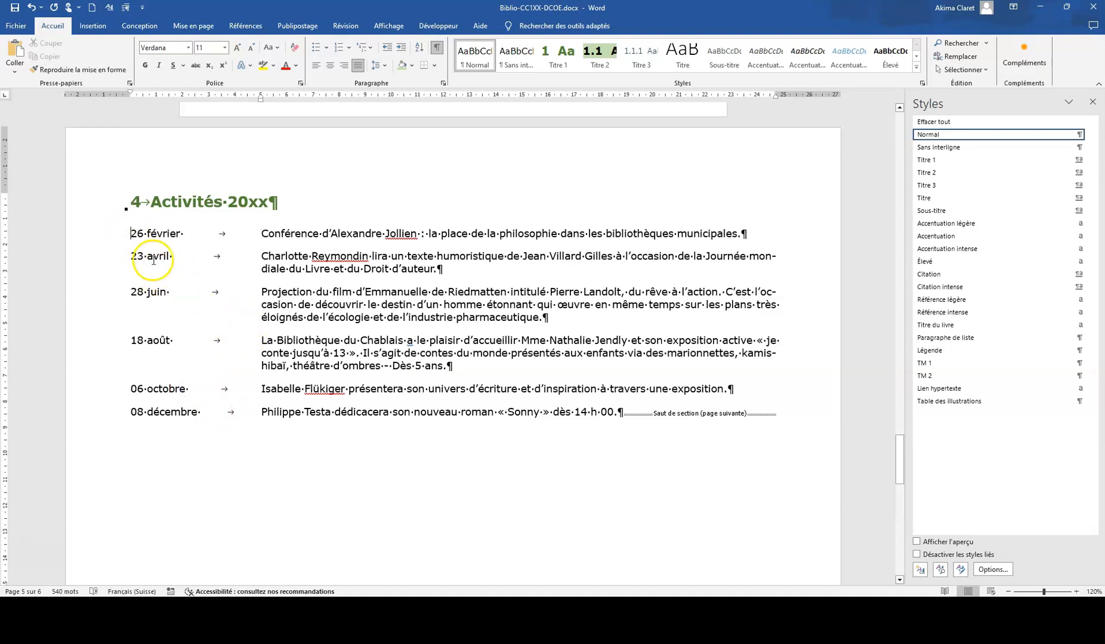
drag(131, 233, 214, 427)
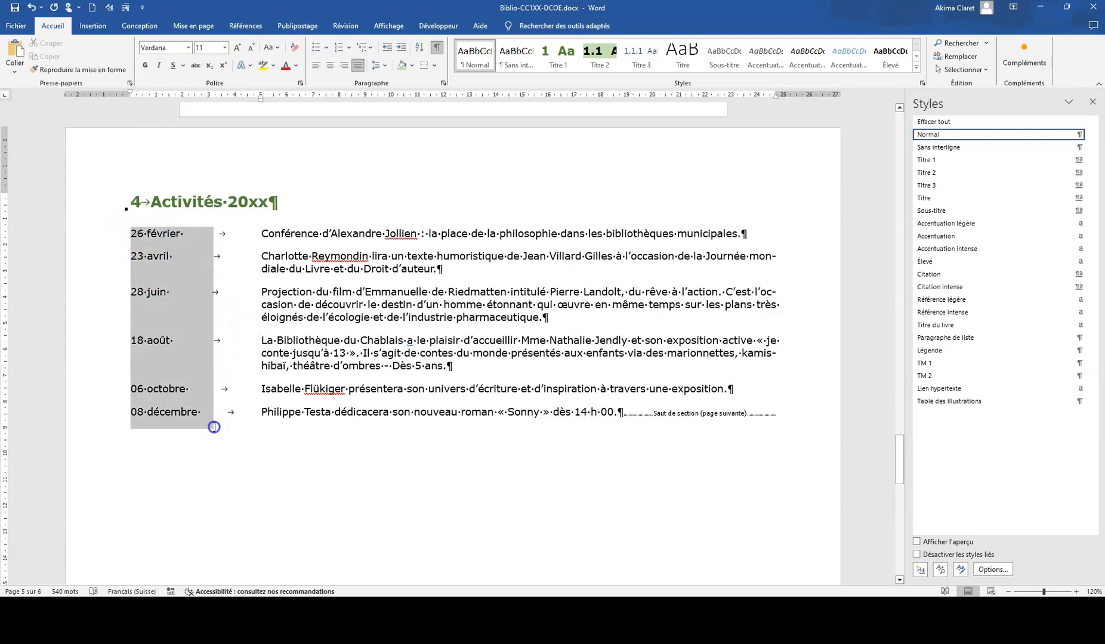
click(145, 65)
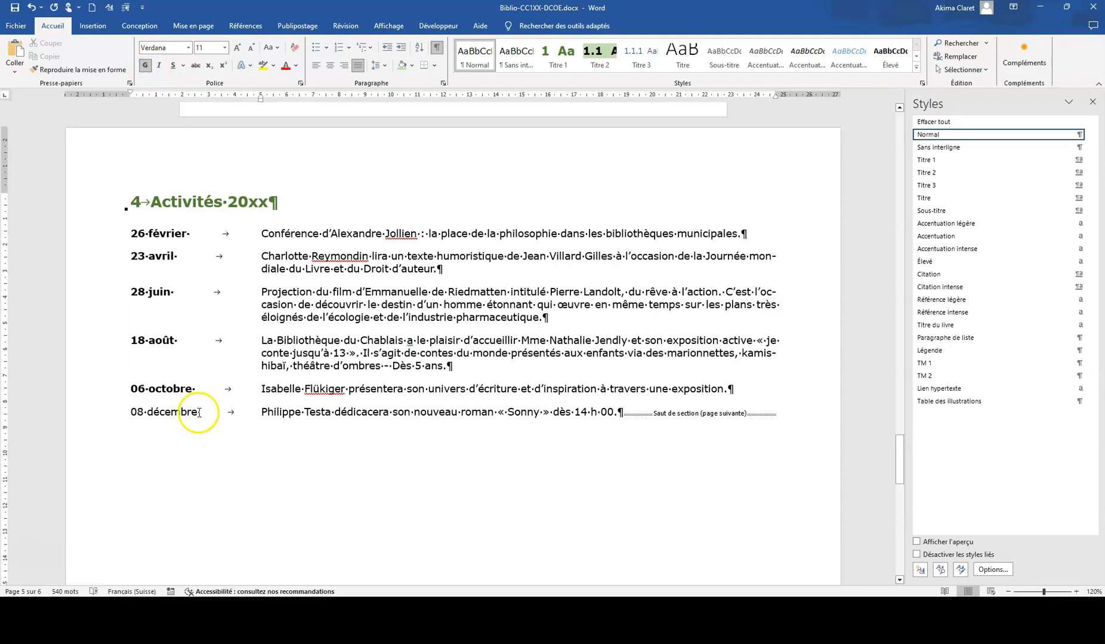
drag(201, 416, 109, 417)
click(145, 66)
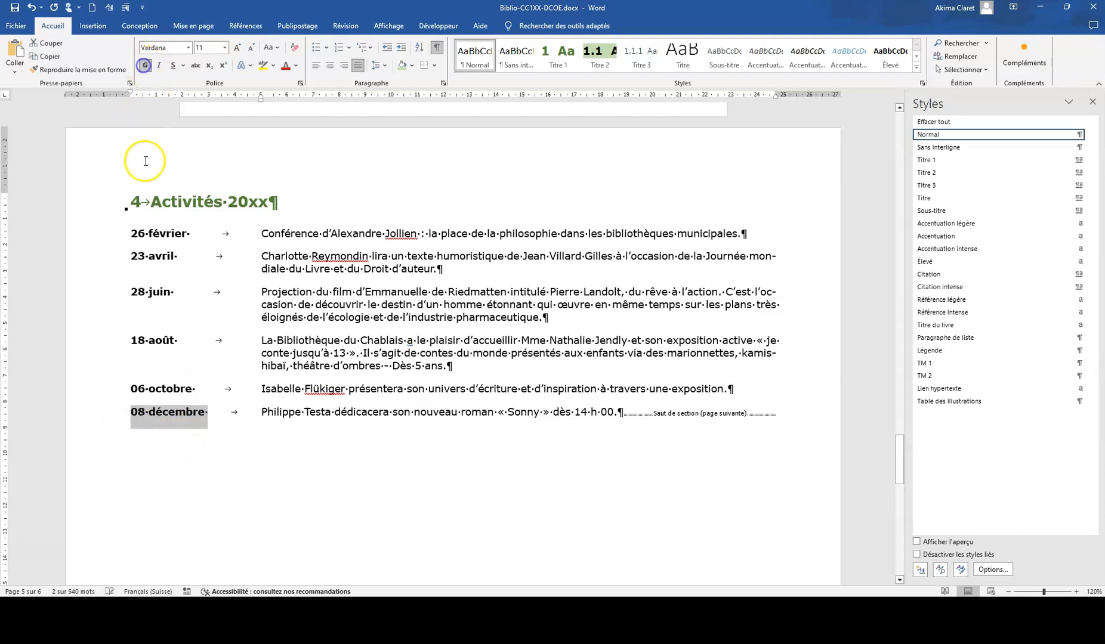
click(578, 475)
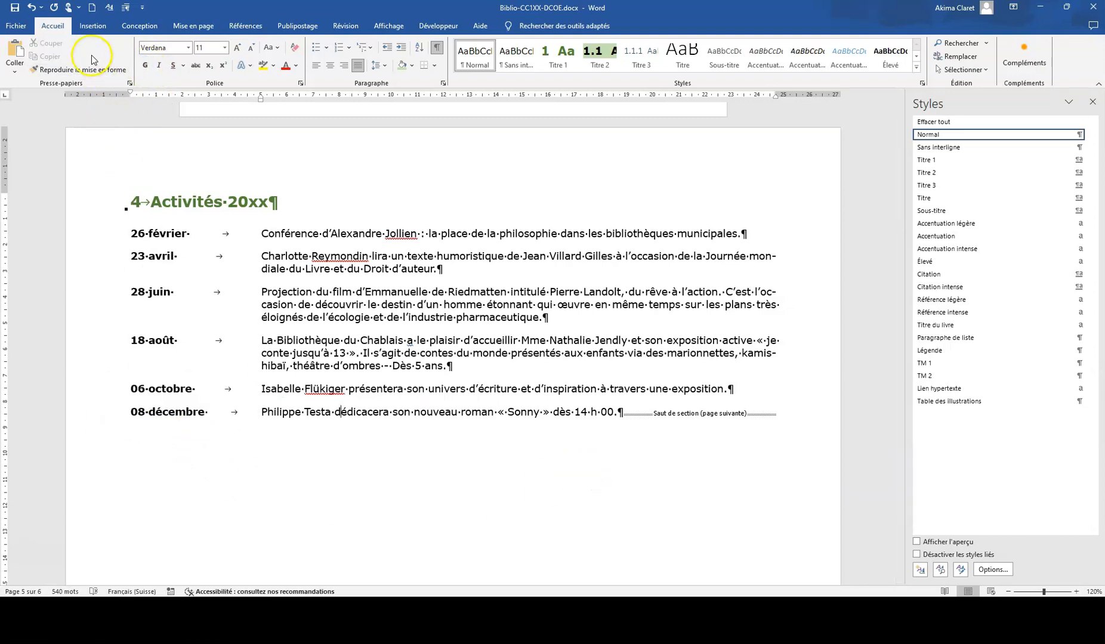
click(13, 9)
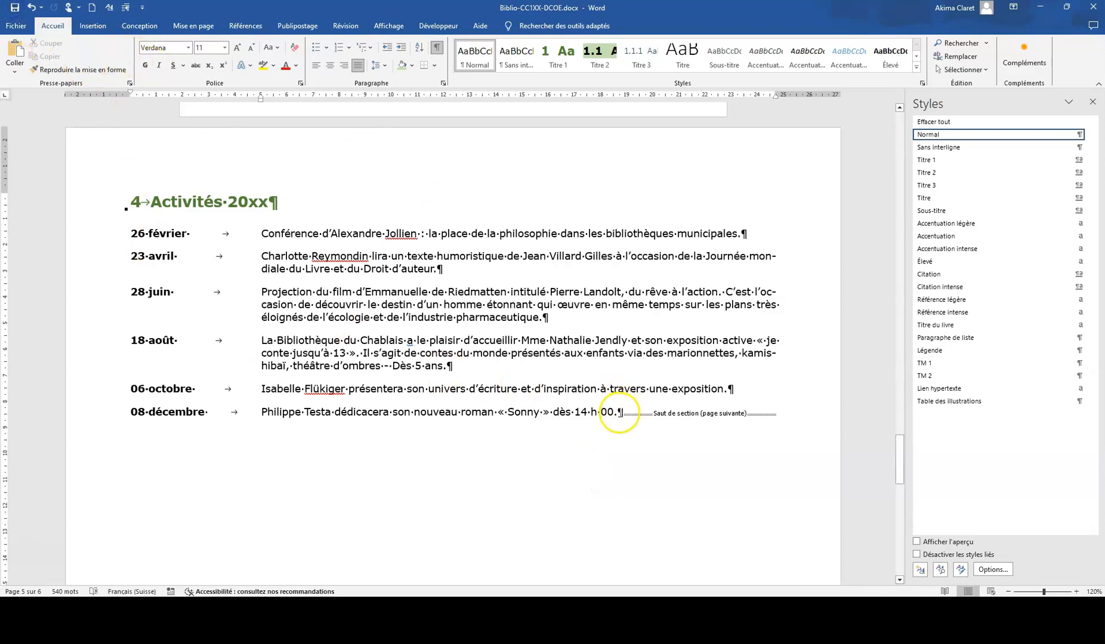
click(92, 26)
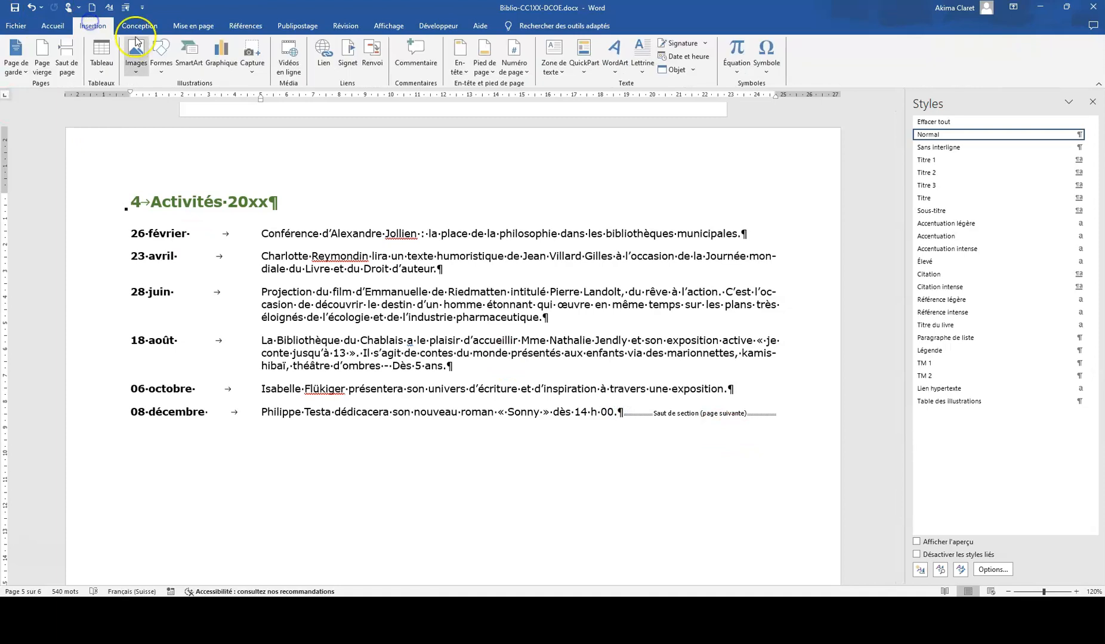
click(141, 70)
click(154, 102)
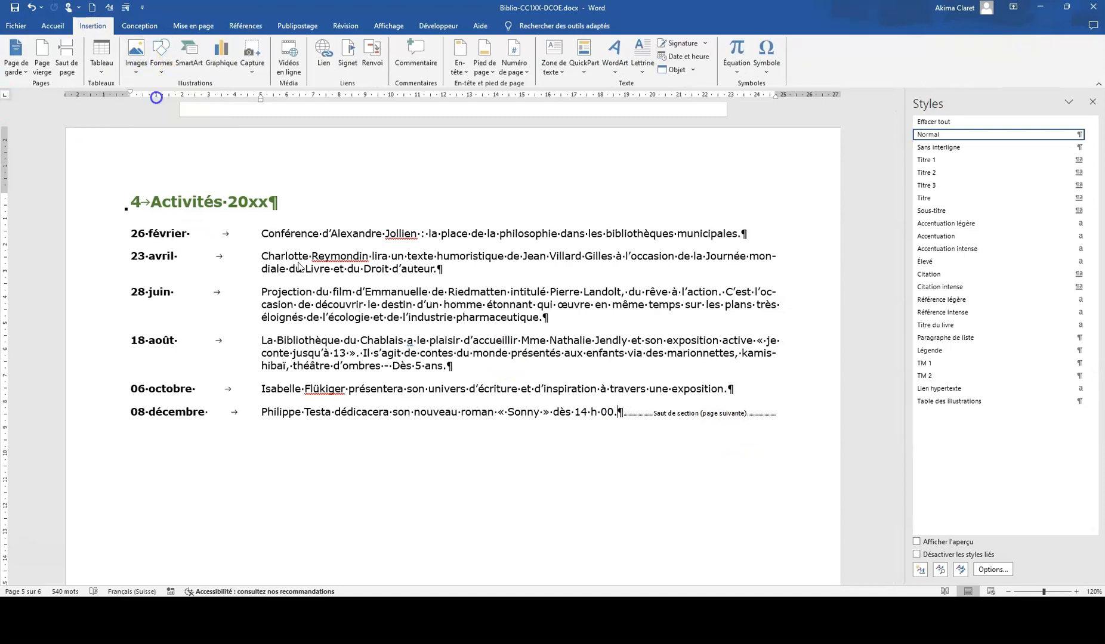
click(595, 174)
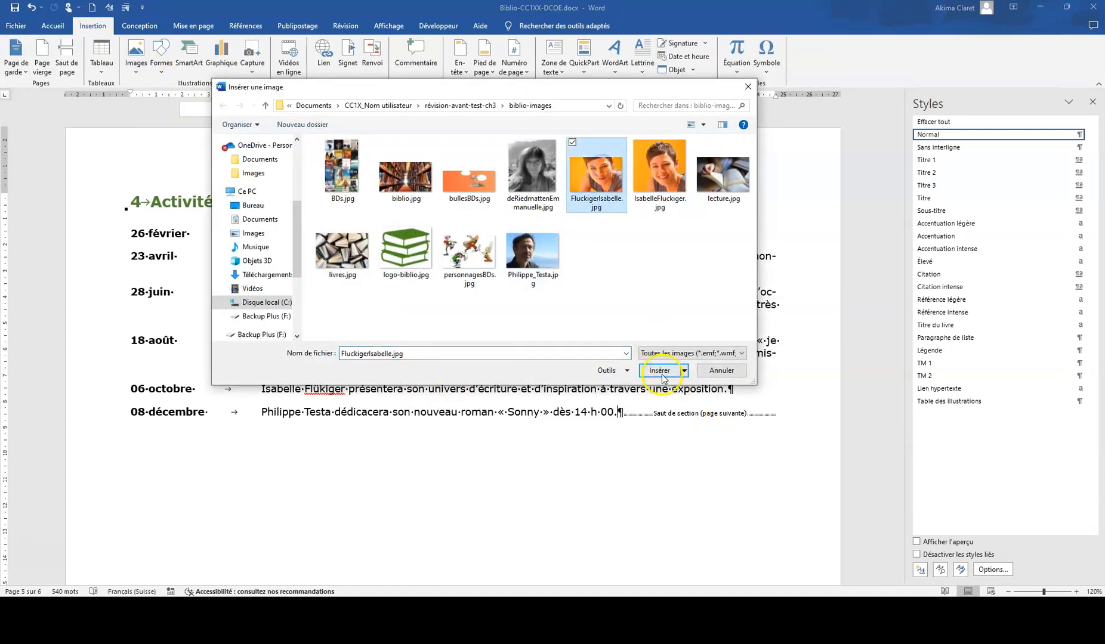
click(659, 371)
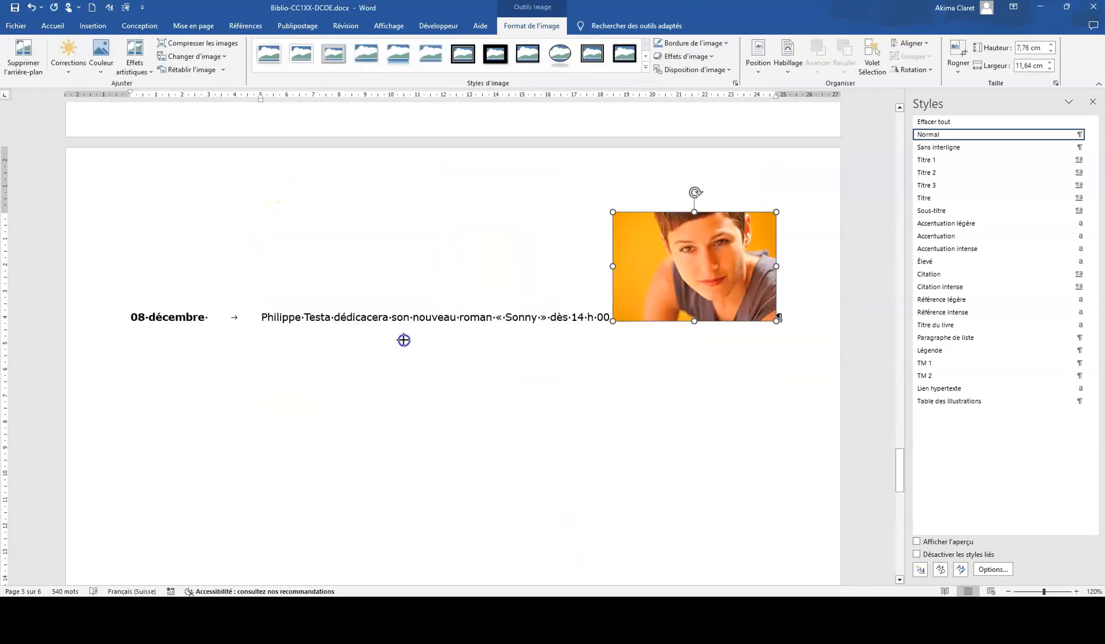
- Set the portrait's text wrapping to "Adapté" and move it centred below the "08 décembre" line
scroll(402, 338, down, 5)
scroll(402, 339, up, 4)
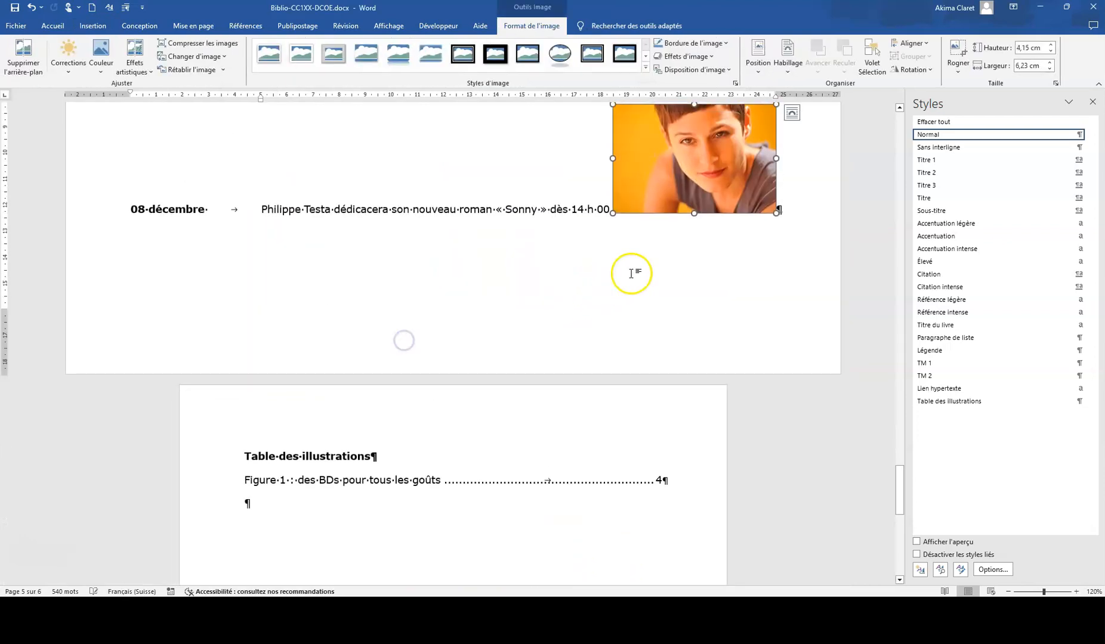
scroll(674, 264, up, 2)
right_click(661, 246)
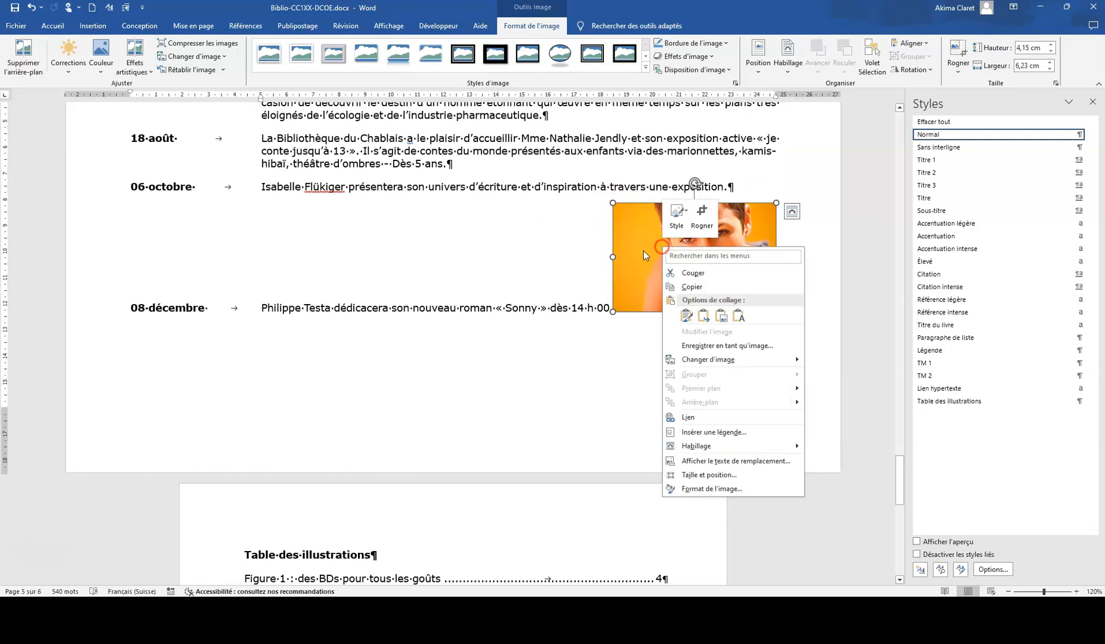
mouse_move(740, 446)
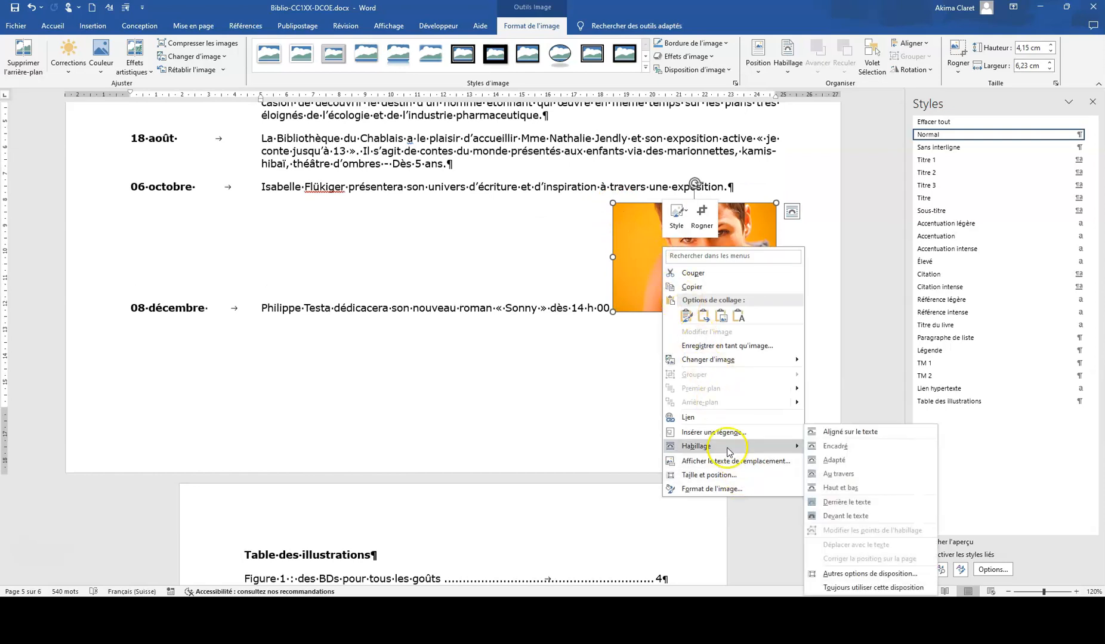
click(834, 460)
drag(671, 239, 429, 261)
right_click(493, 257)
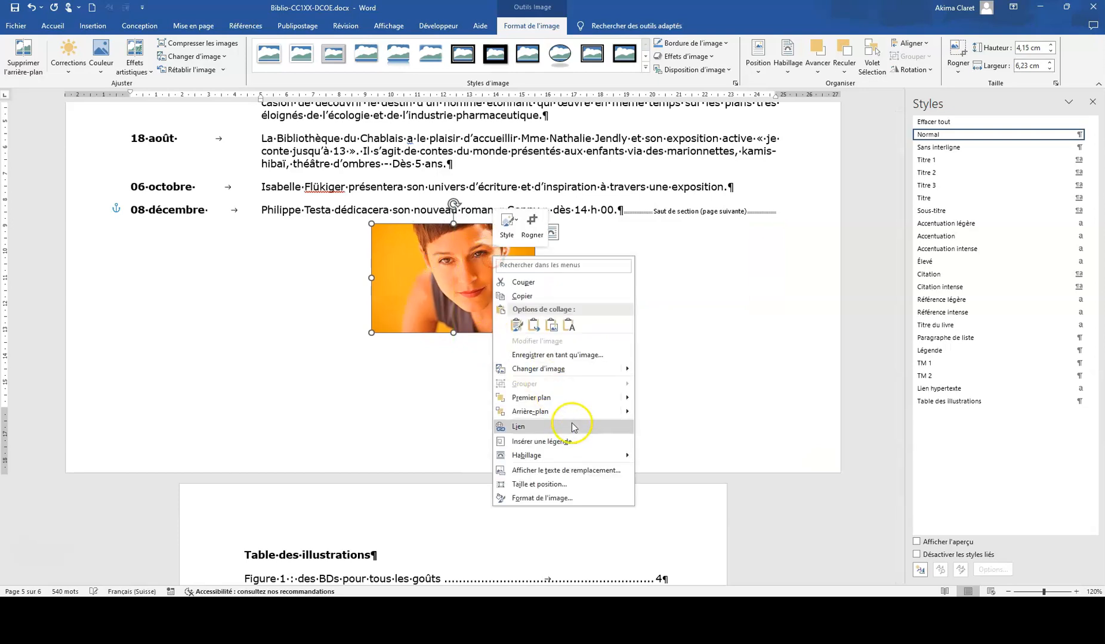
click(569, 441)
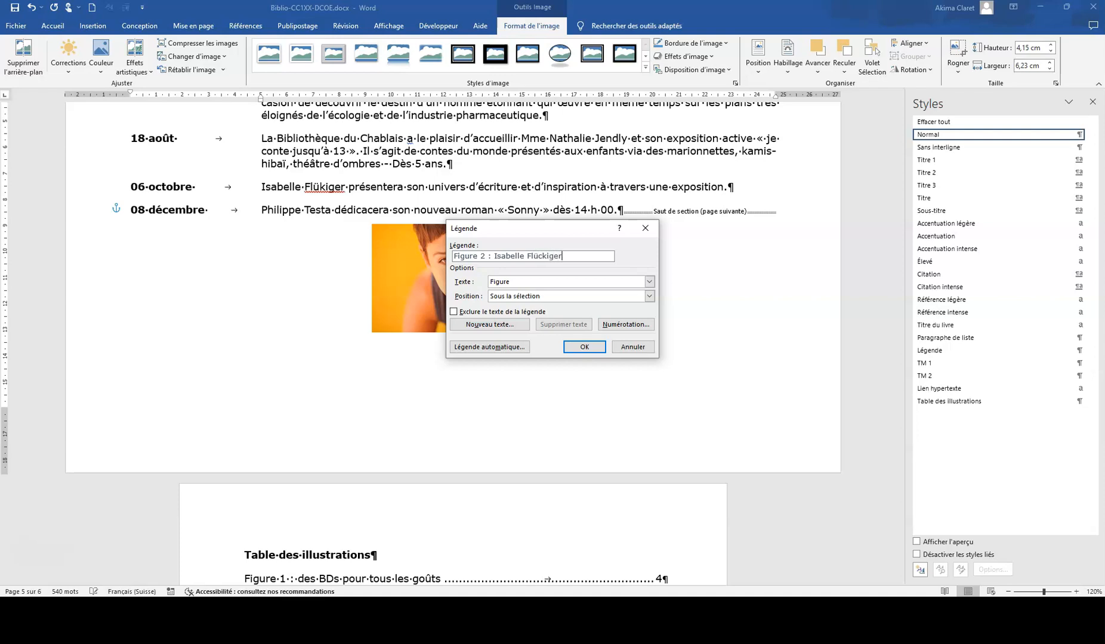
click(576, 346)
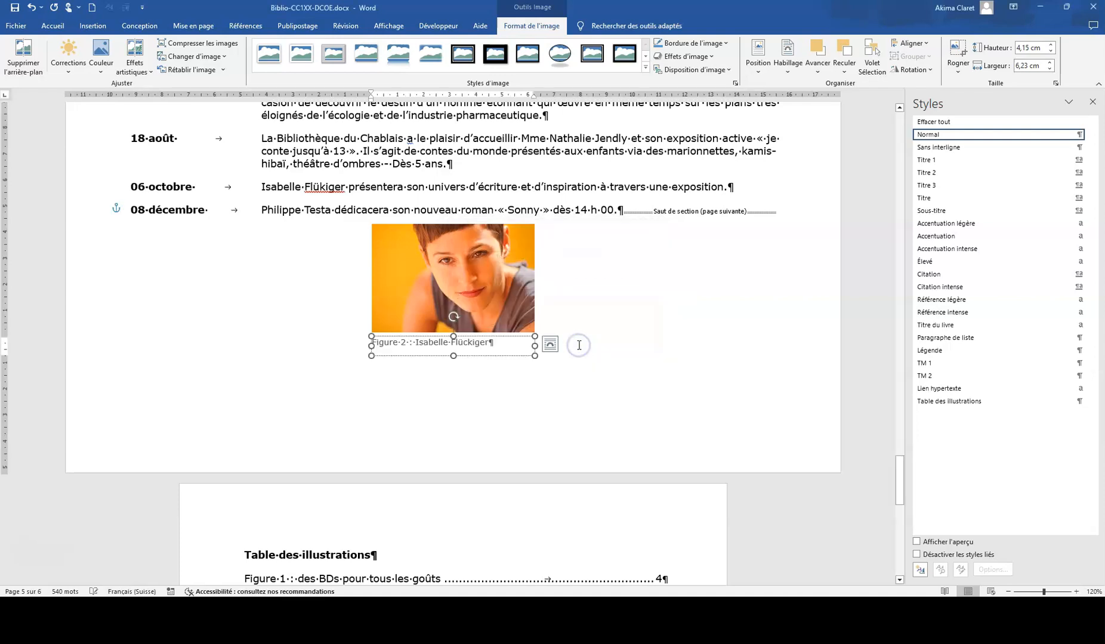
- Group the portrait with its caption
click(447, 260)
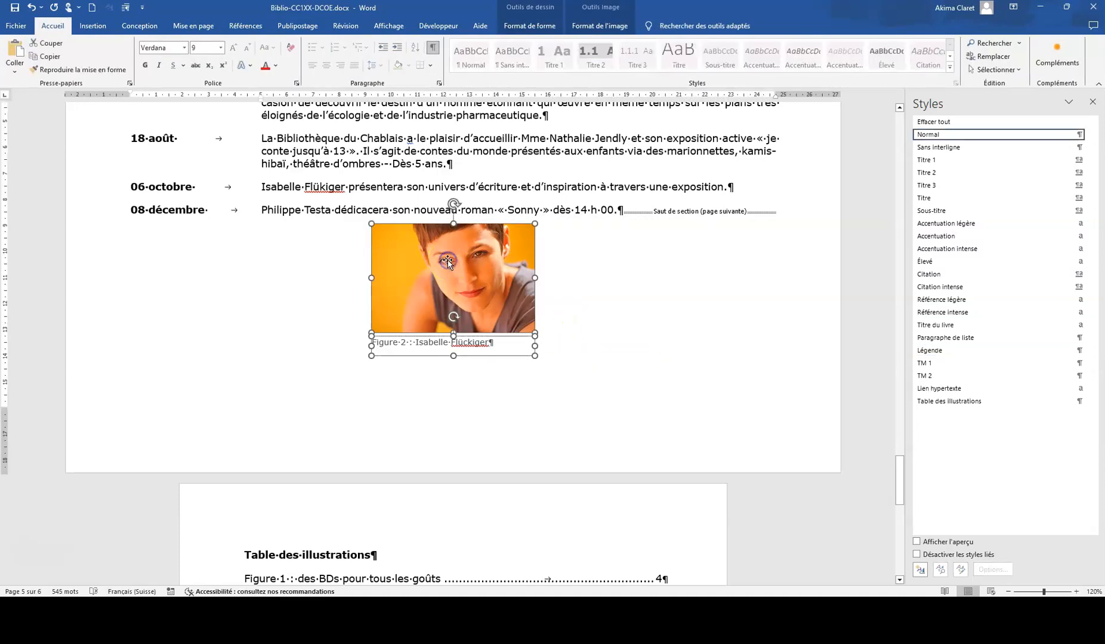
right_click(447, 260)
mouse_move(498, 346)
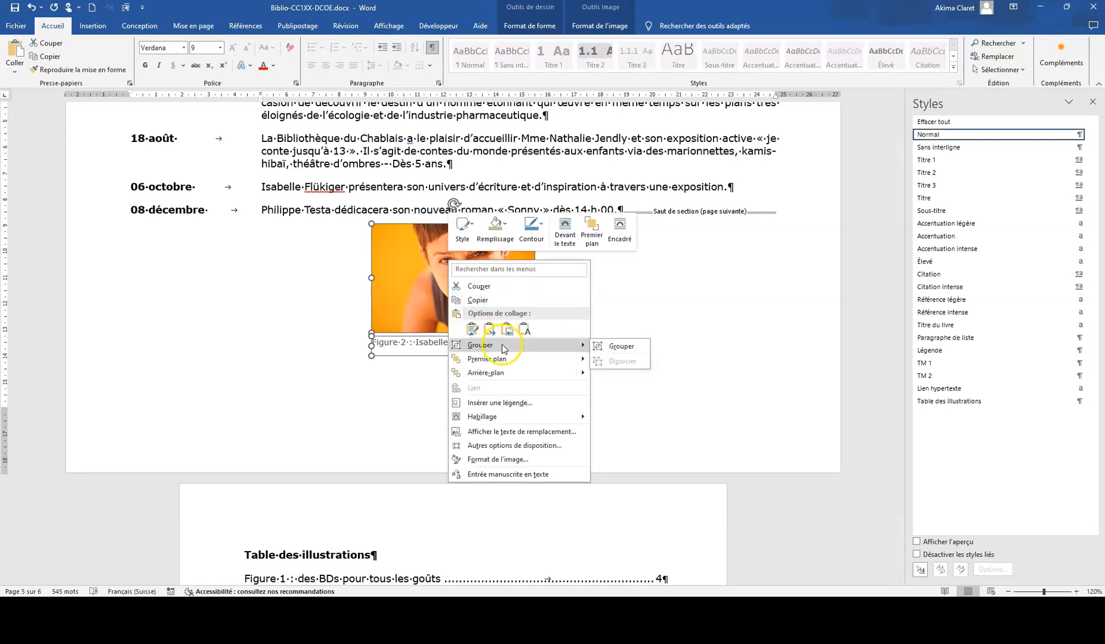
click(608, 348)
click(605, 362)
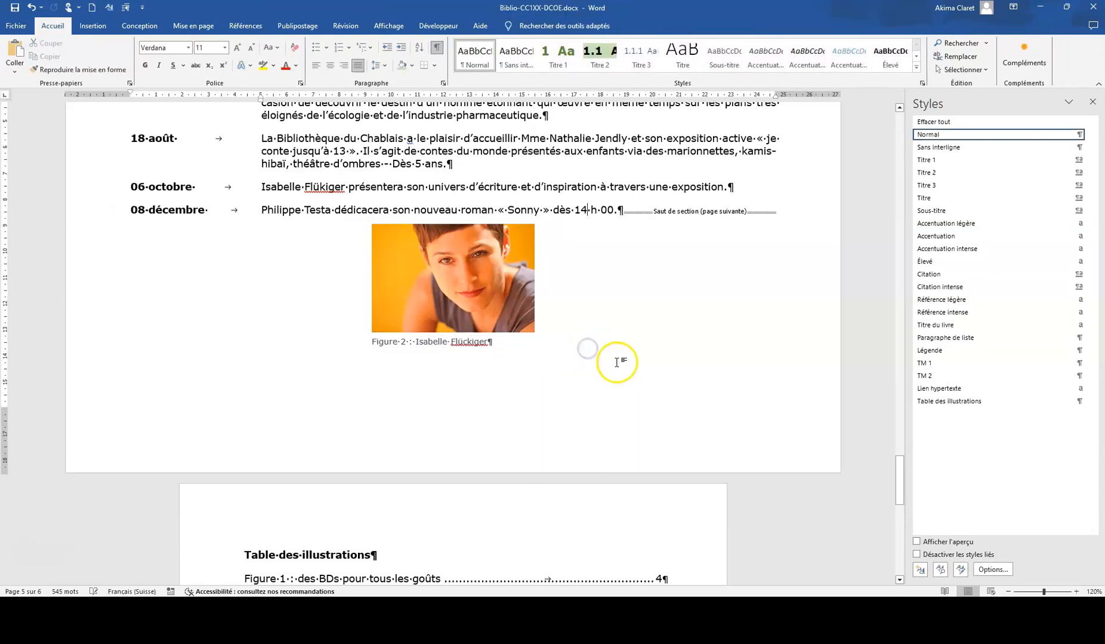
- Add a footnote to the "Activités 20xx" heading reading "Nombre de places limitées, réservation recommandée"
scroll(609, 365, up, 5)
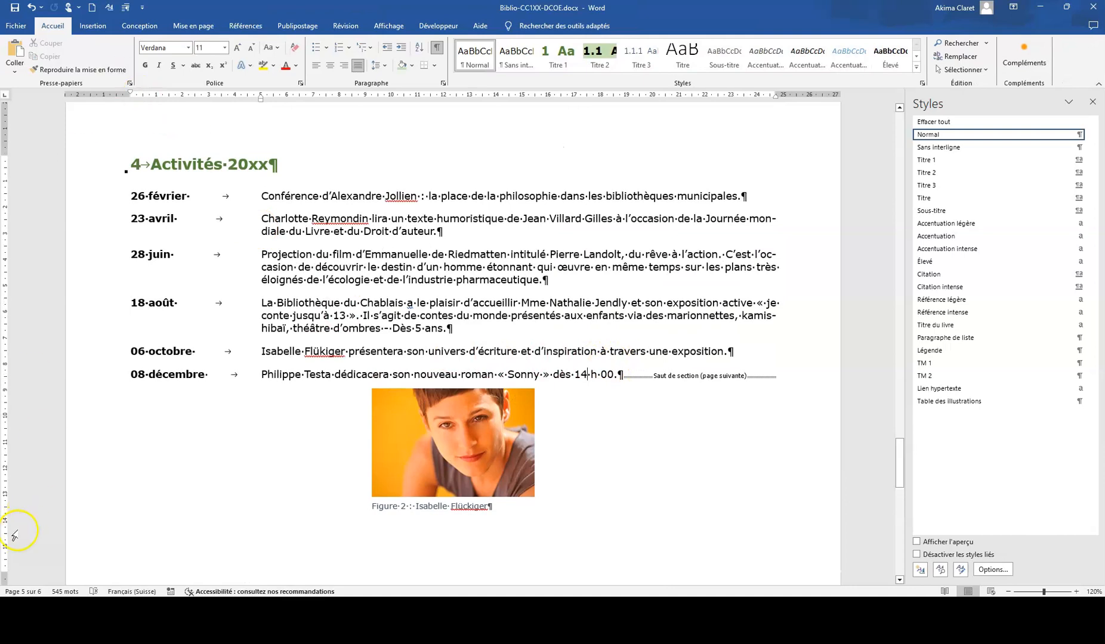
click(274, 163)
click(245, 25)
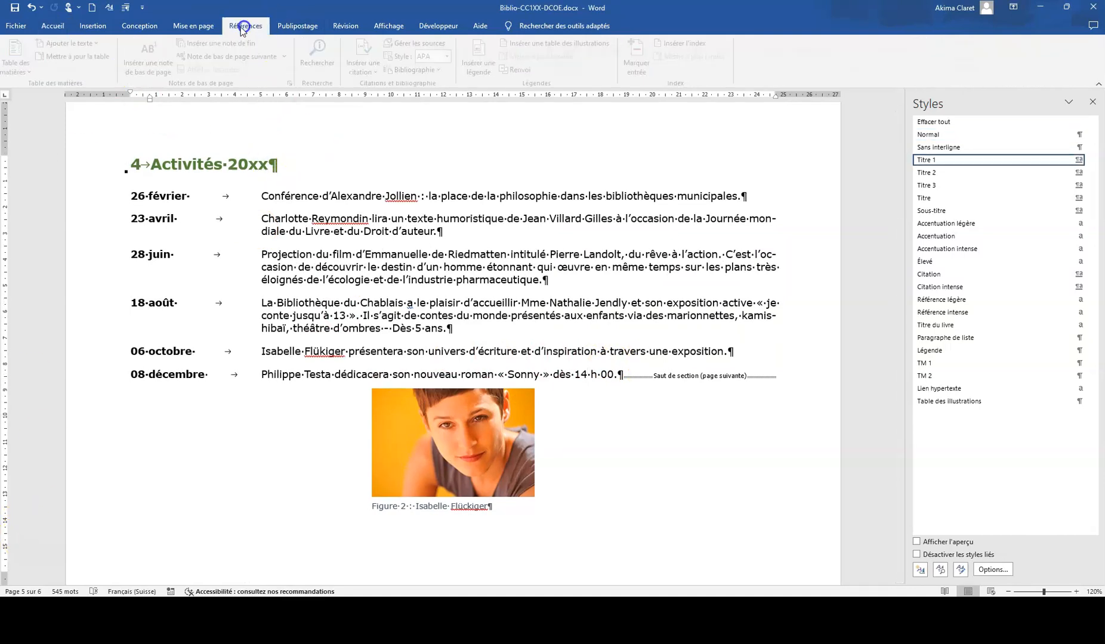
click(152, 60)
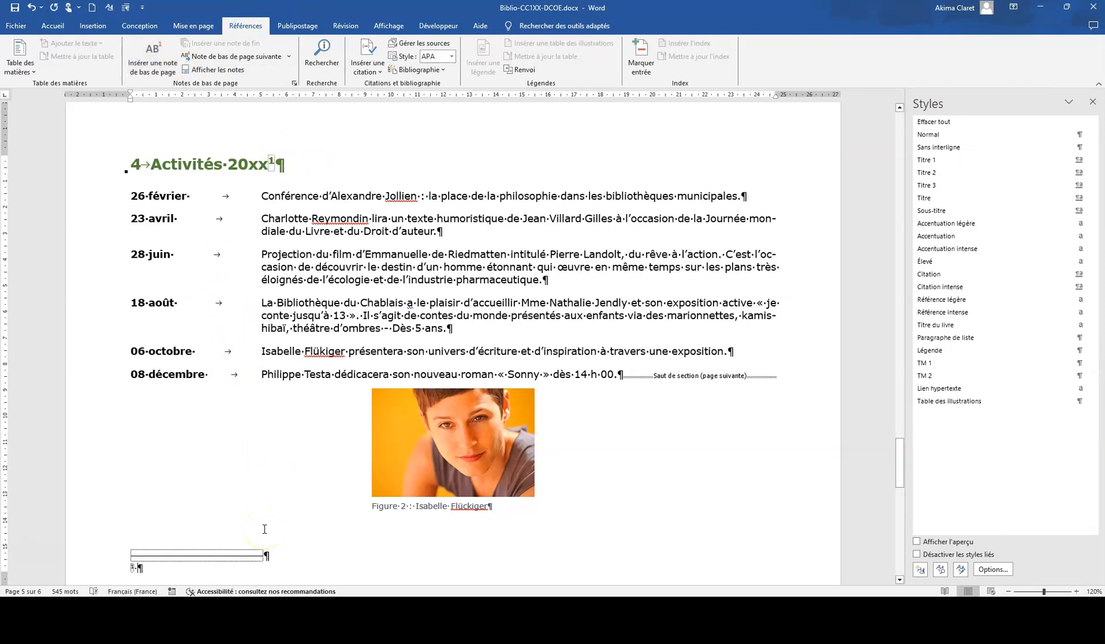
text(Nombre de de places)
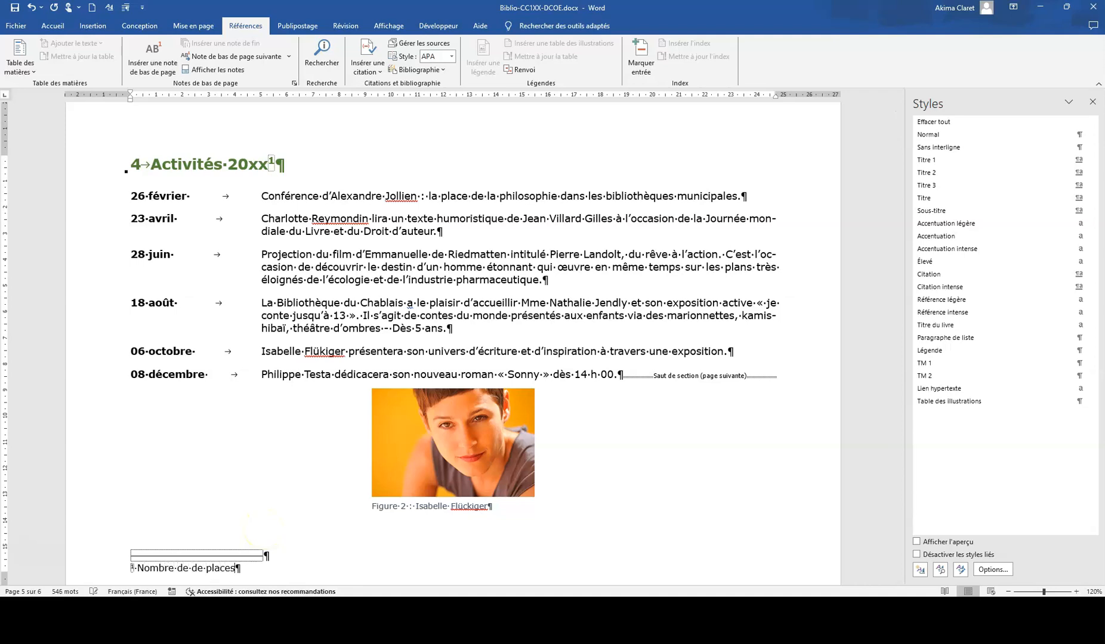
double_click(199, 568)
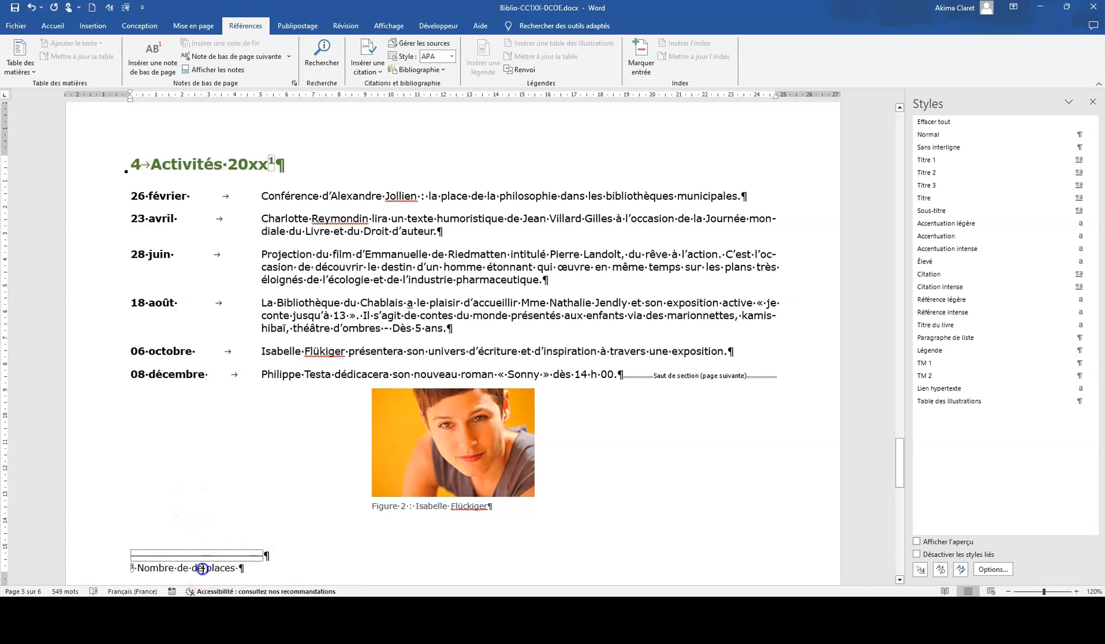
key(Delete)
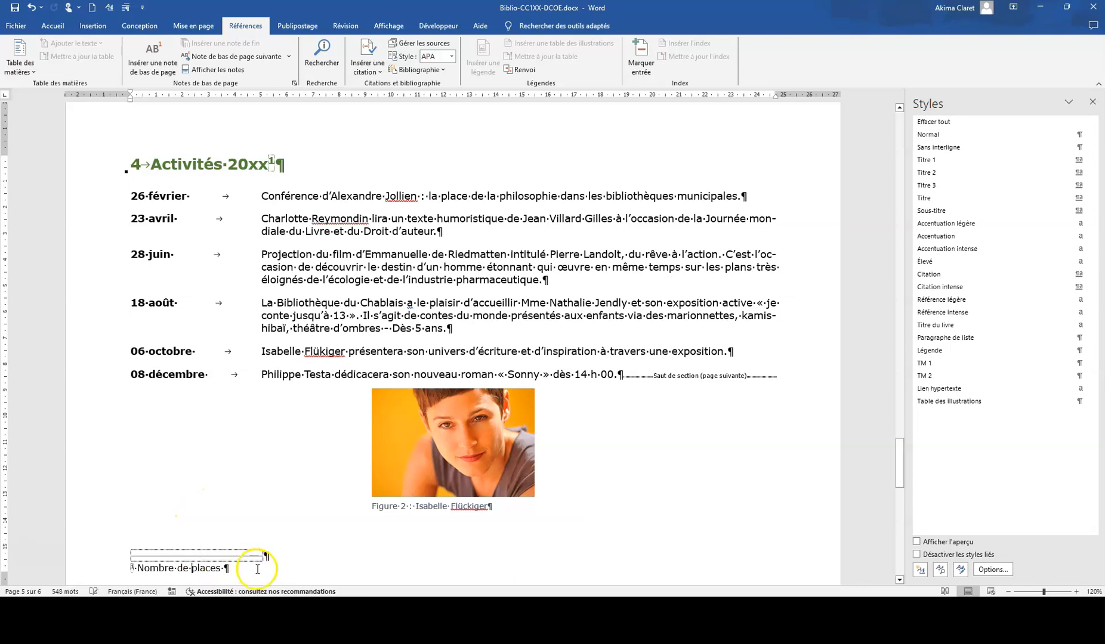
text(limitées, réservation recommandée)
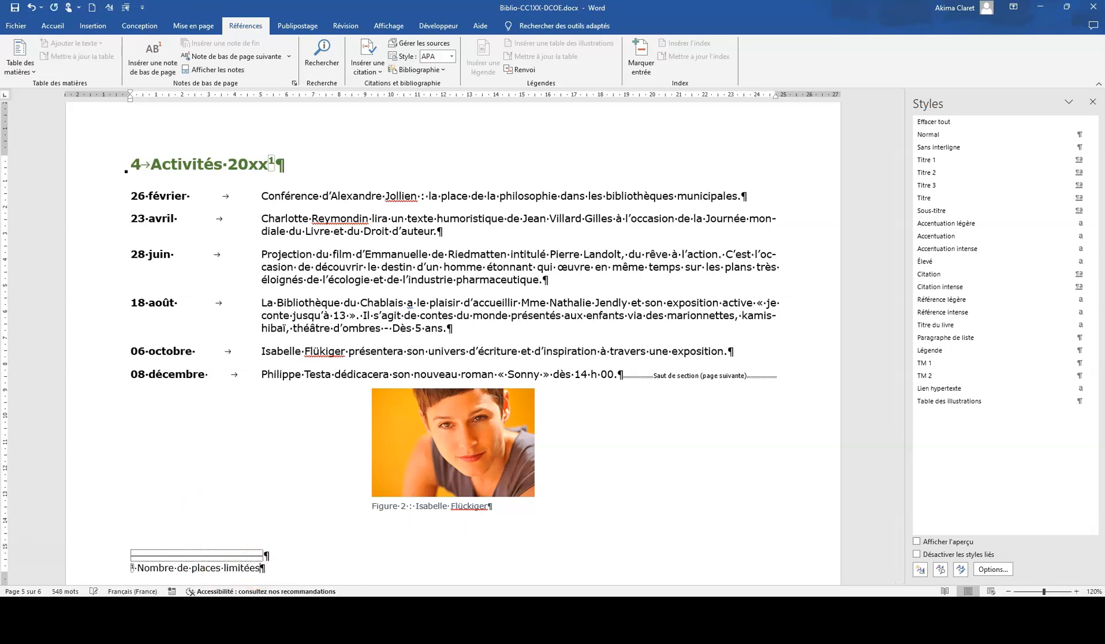
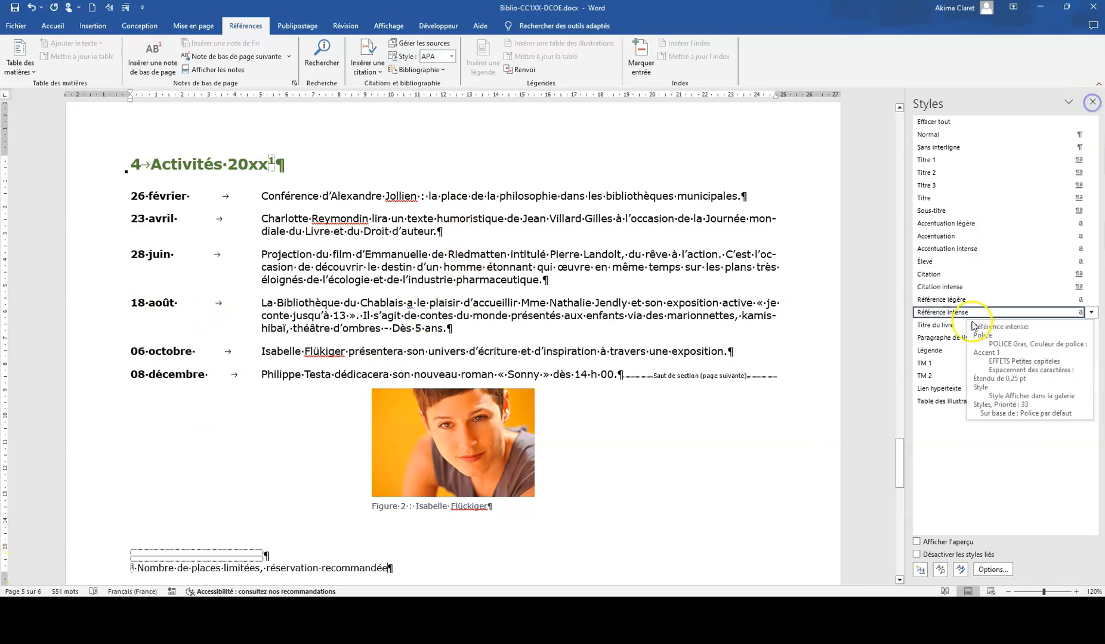
- Close the Styles pane and insert the picture biblio.jpg before the page break on the first page
click(1092, 103)
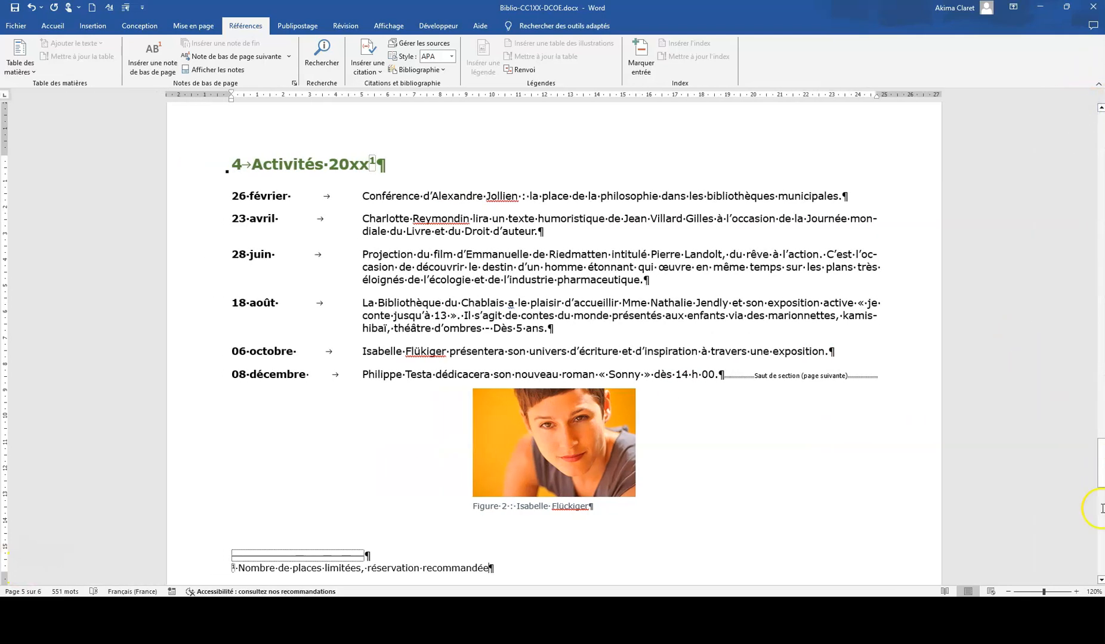
drag(1101, 476, 1101, 122)
click(385, 186)
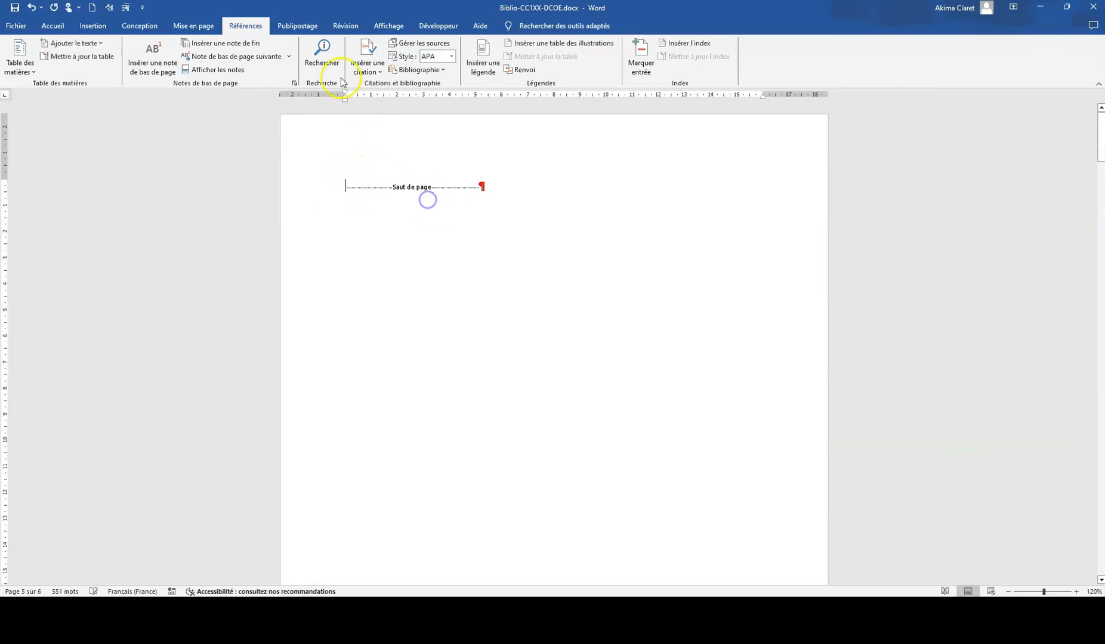
click(93, 26)
click(136, 62)
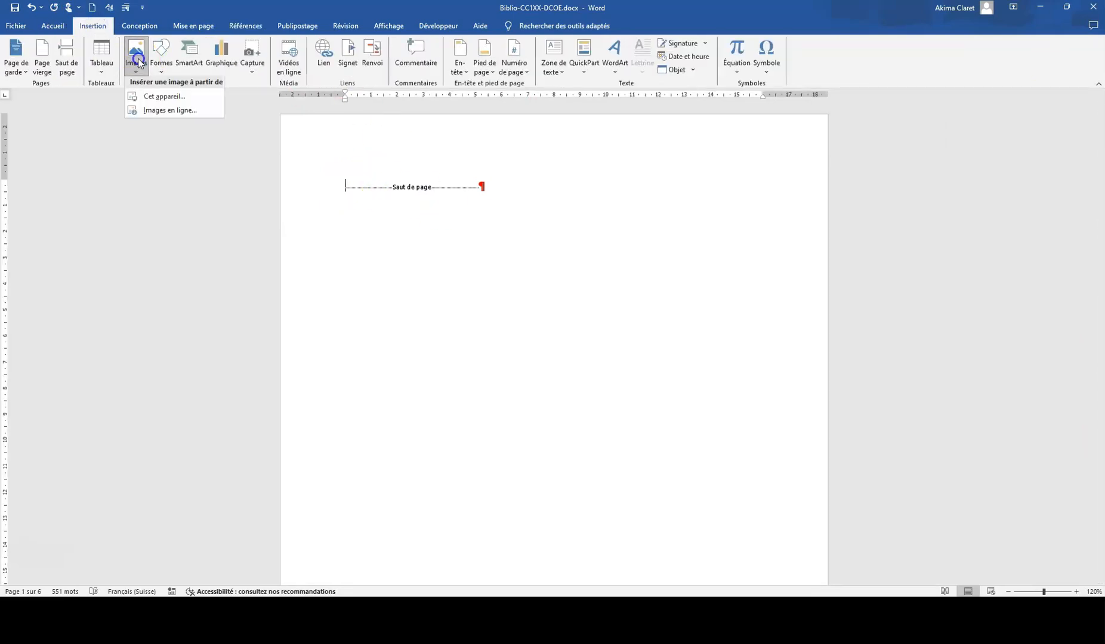
click(151, 101)
click(409, 188)
click(660, 371)
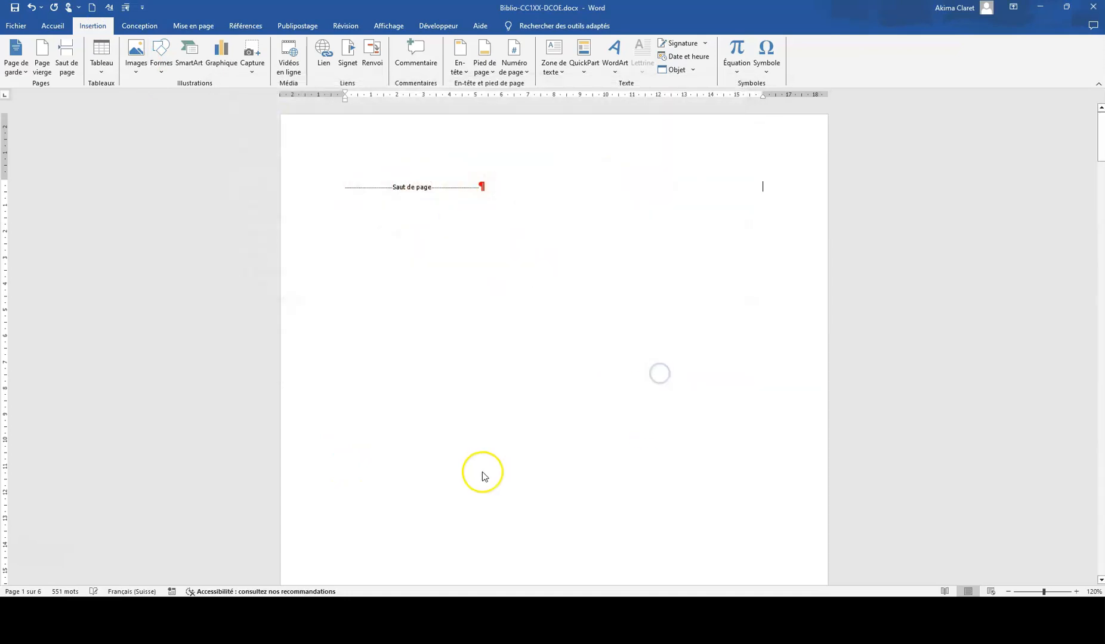
- Apply text wrapping to the library picture and move it down to the lower half of the first page
right_click(520, 276)
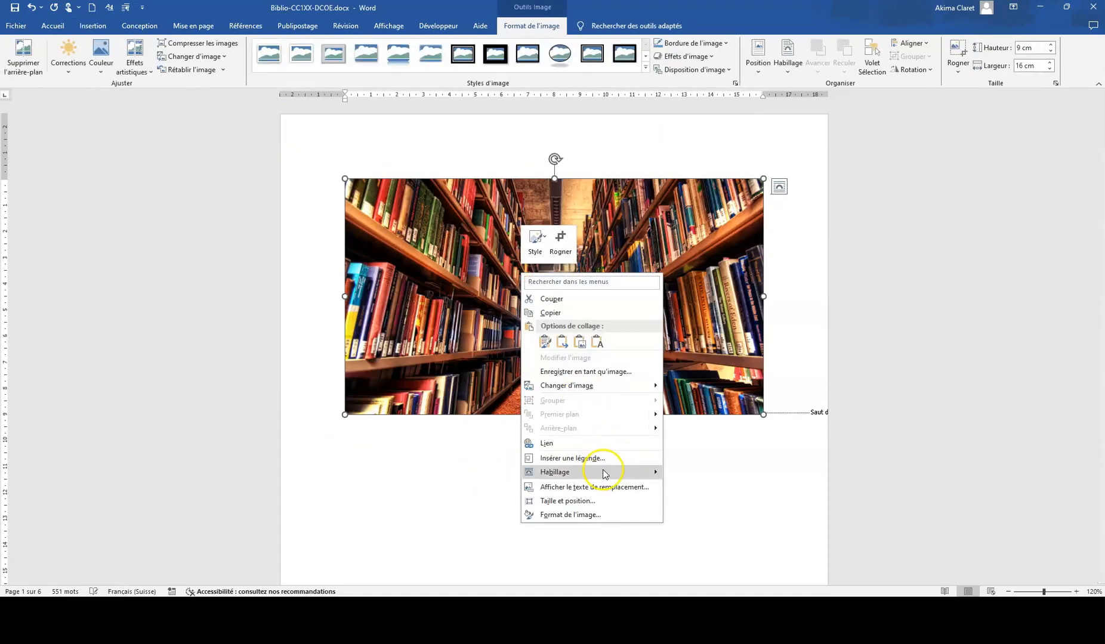
mouse_move(604, 473)
click(692, 459)
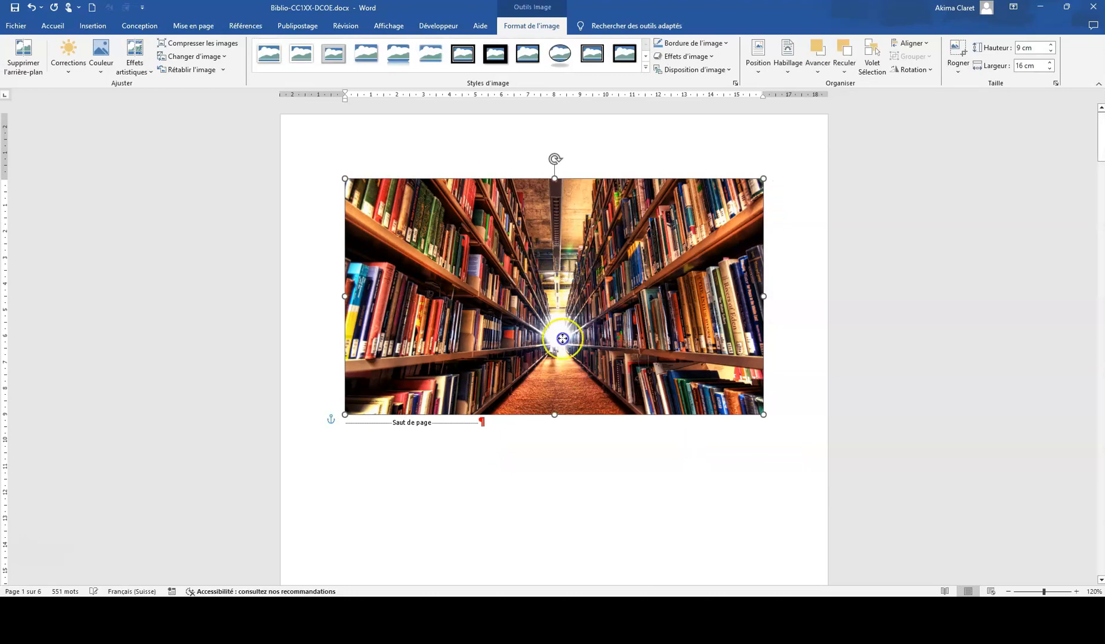
drag(565, 332, 564, 445)
scroll(568, 448, down, 7)
drag(568, 234, 567, 400)
scroll(567, 399, down, 3)
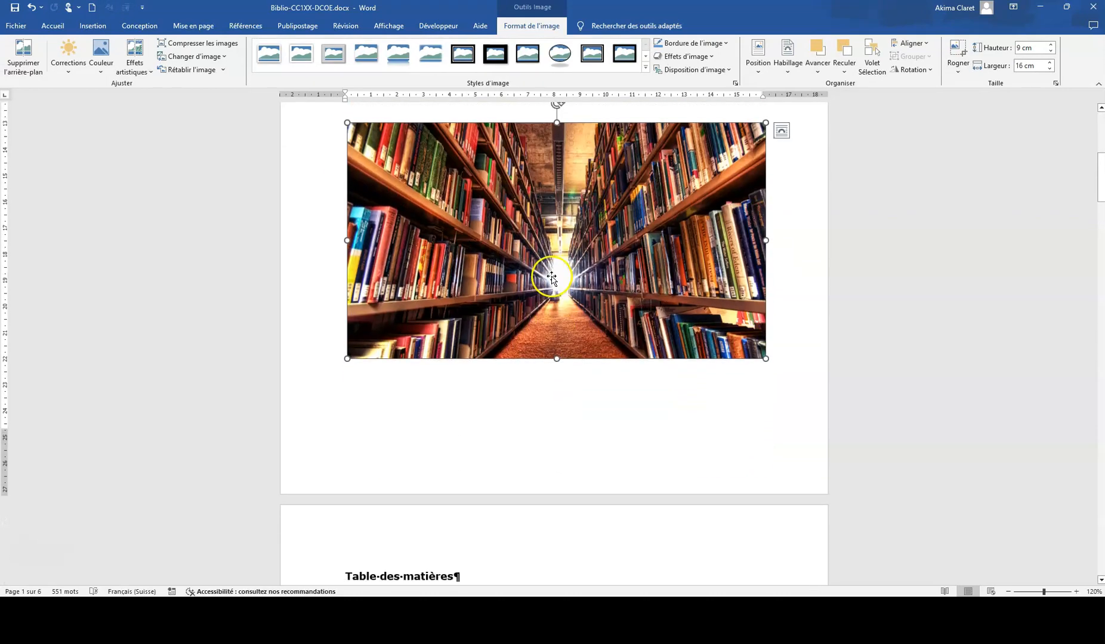
- Add the caption "Figure 1 : des milliers de livres à votre disposition" below the library picture
right_click(526, 260)
click(575, 444)
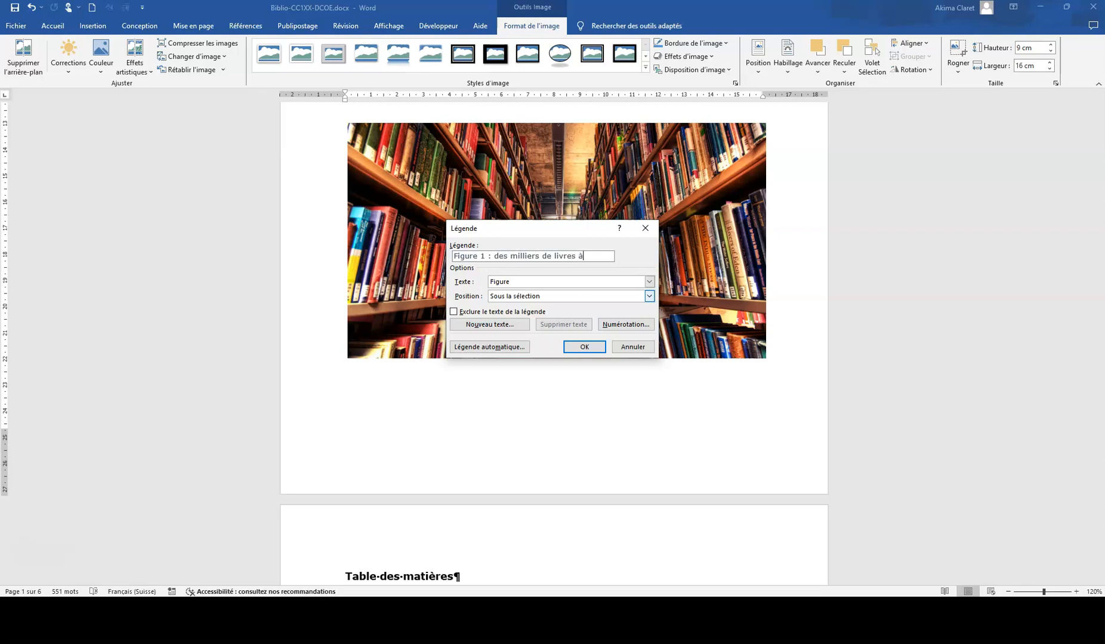
text(ispoti)
click(582, 347)
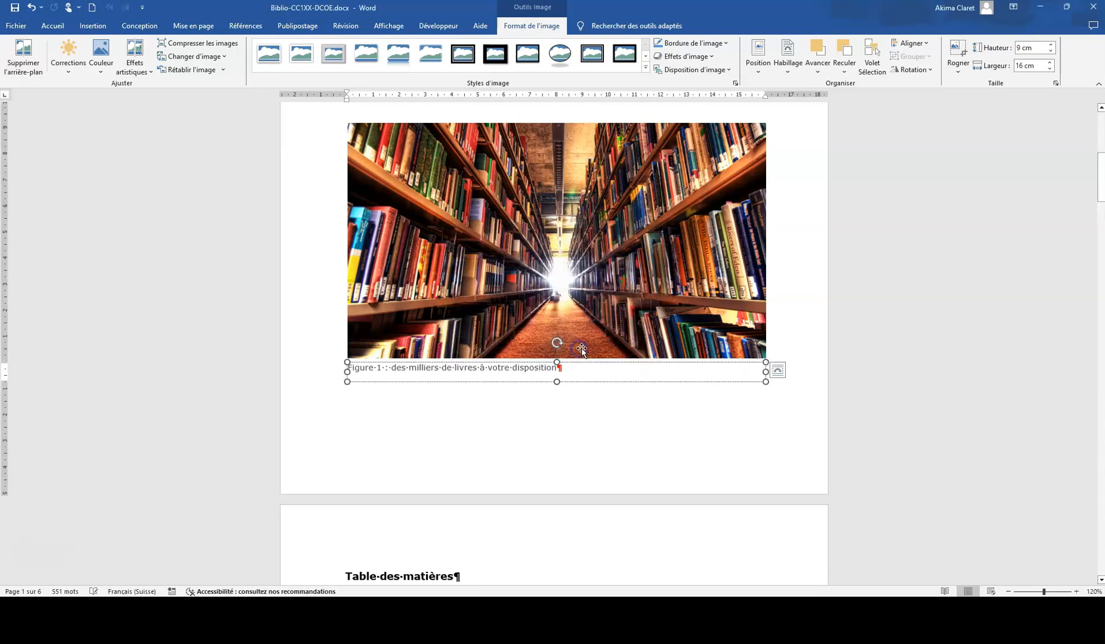
- Group the library picture with its caption
click(473, 201)
right_click(474, 201)
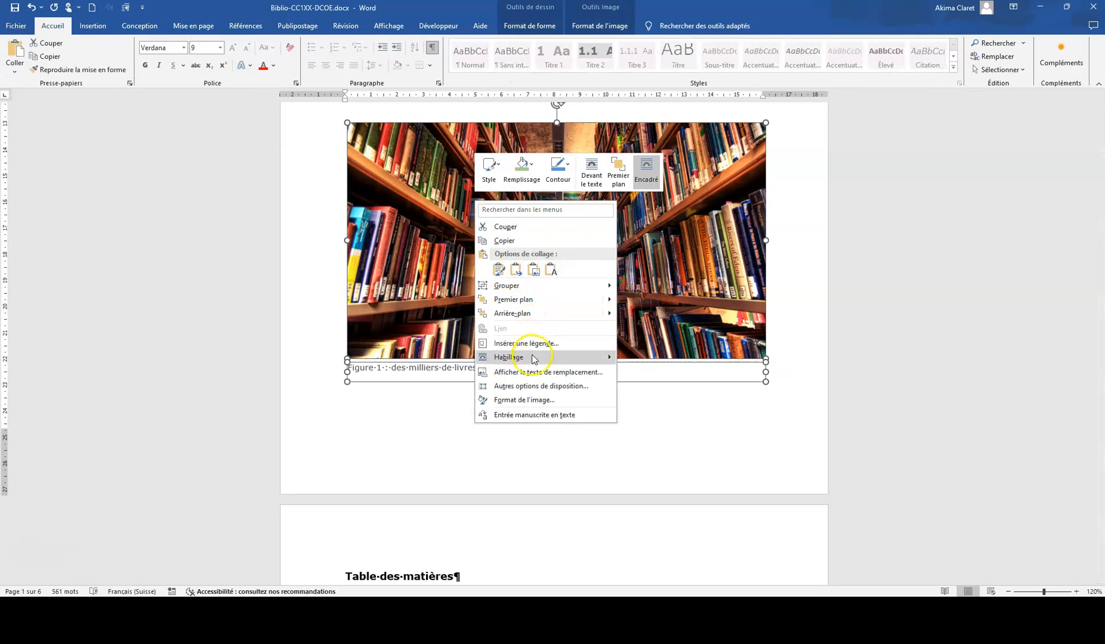
mouse_move(532, 289)
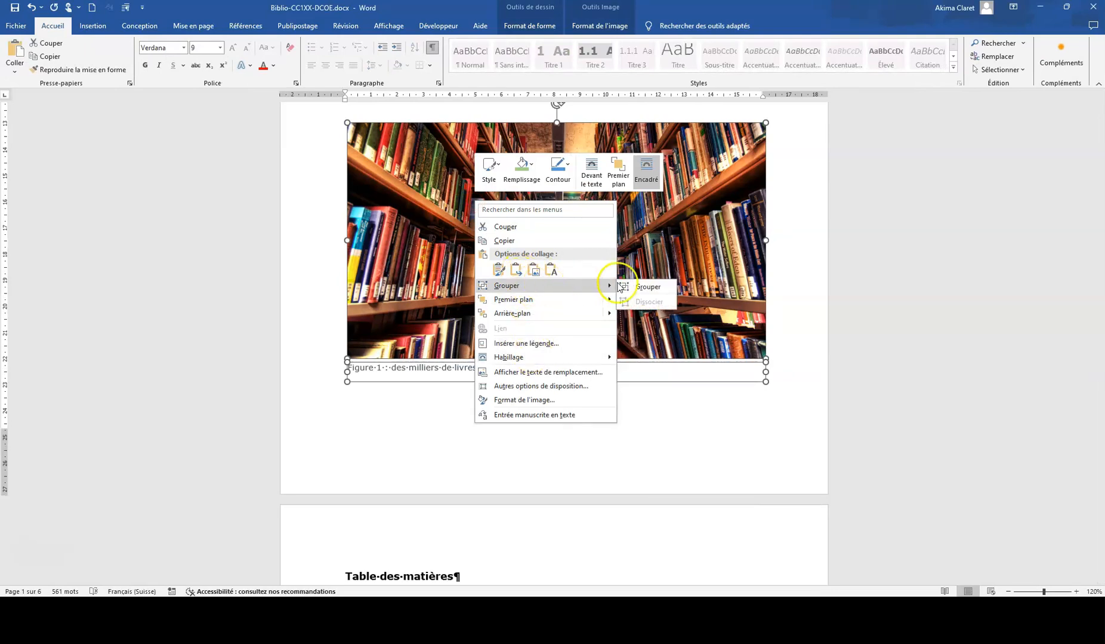
click(626, 285)
- Draw a text box about 4.8 cm high and 20.8 cm wide across the first page, above the library picture
scroll(773, 319, up, 10)
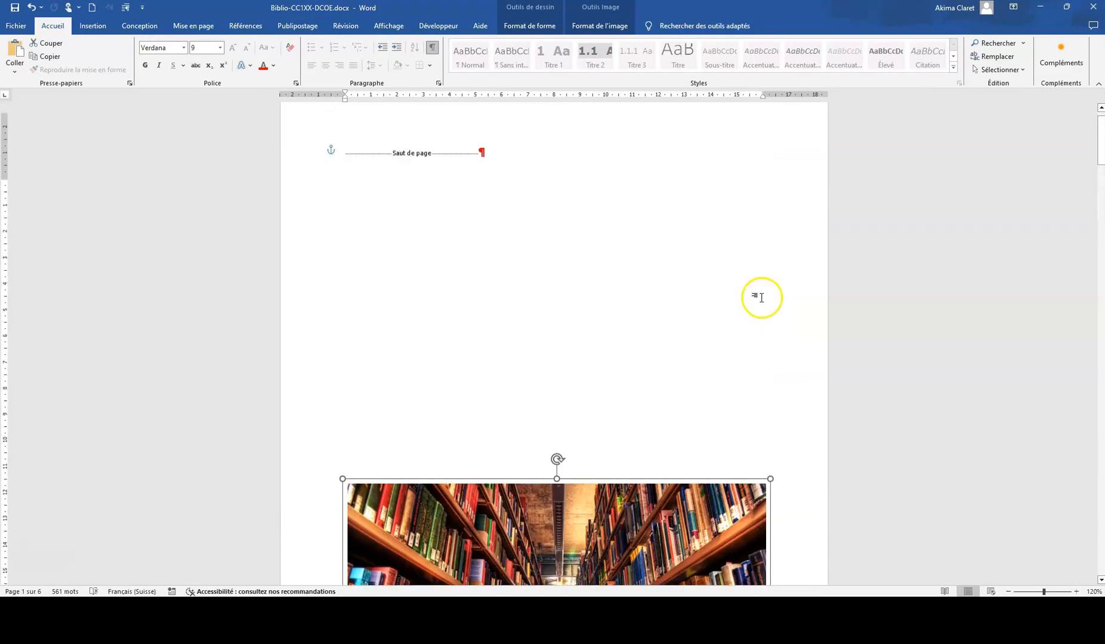
click(94, 26)
click(161, 65)
click(156, 96)
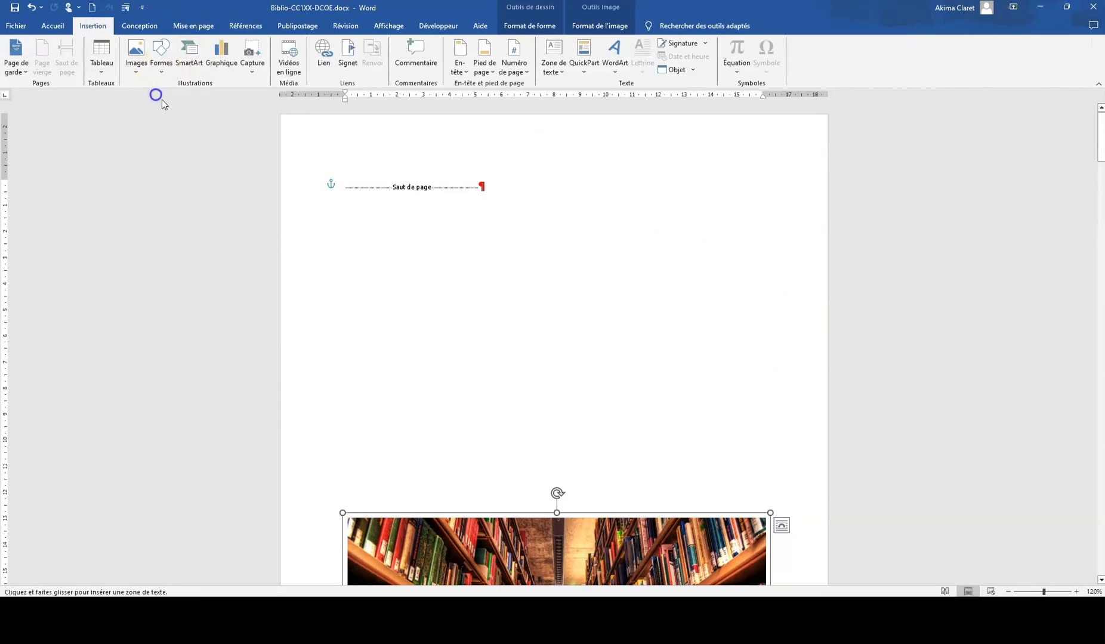
drag(282, 262, 825, 389)
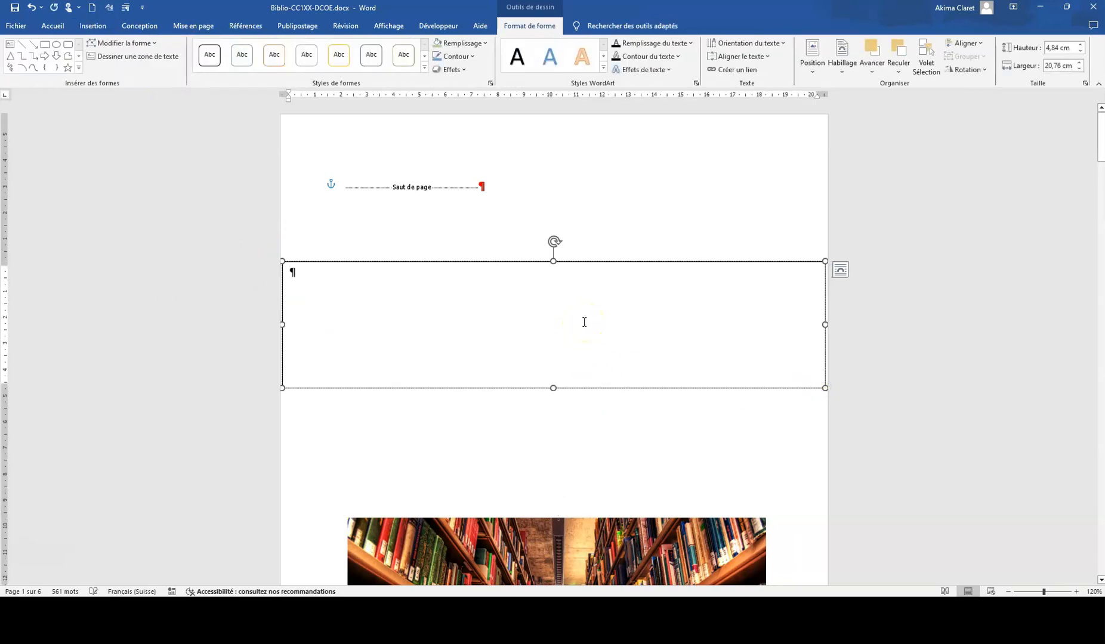
- Enter the title "La bibliothèque du Chablais" in the text box, breaking the line before "du Chablais", and centre it horizontally
text(La bibliothèqu)
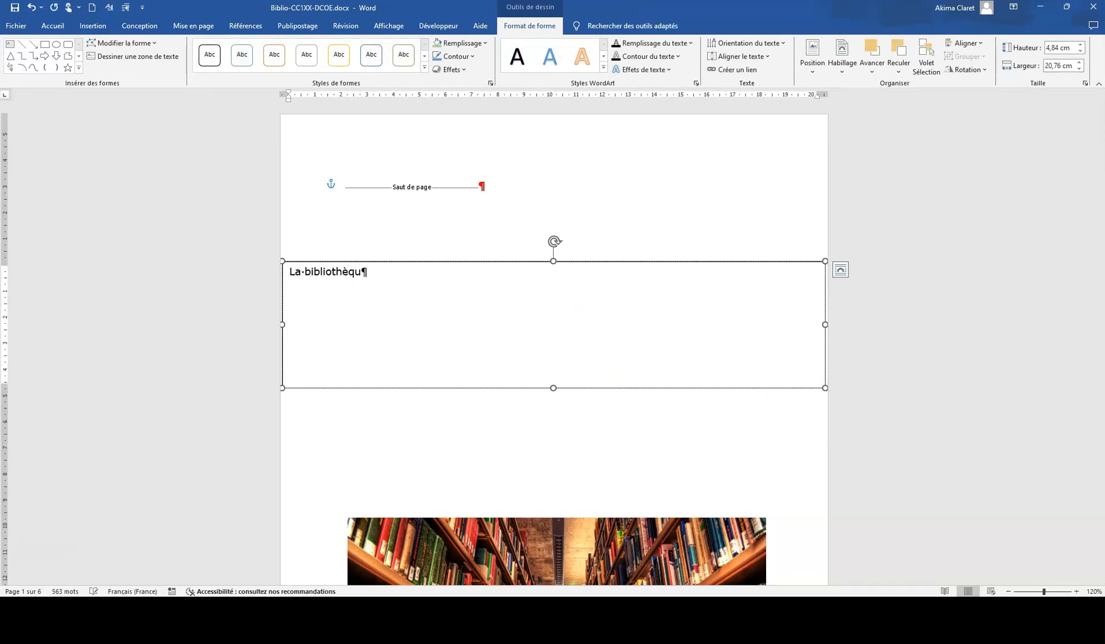
key(shift+Return)
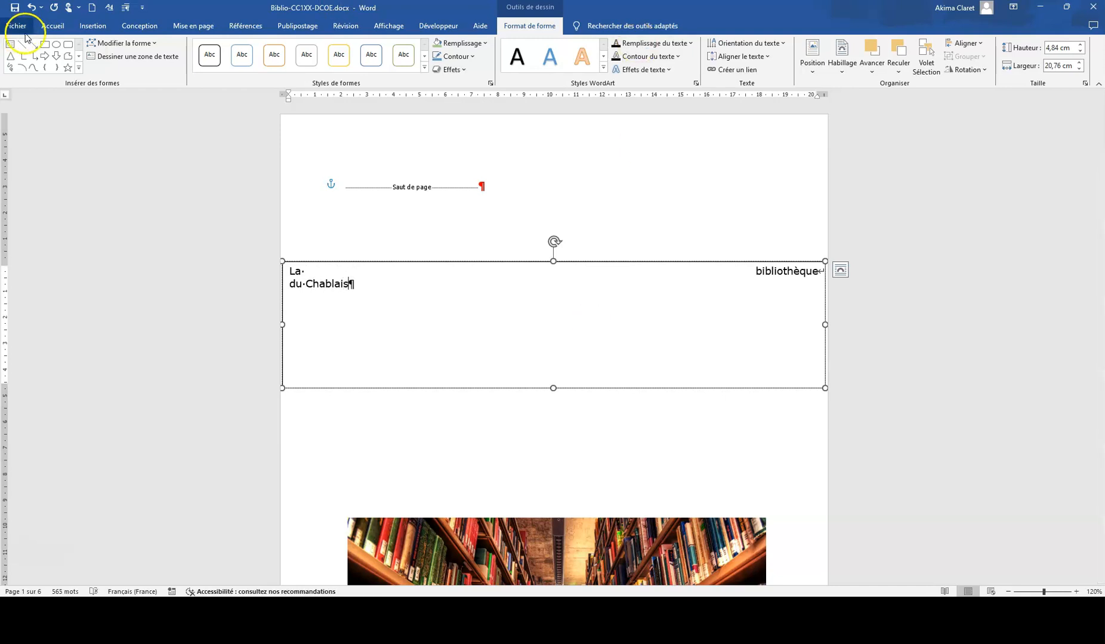
click(53, 26)
click(331, 66)
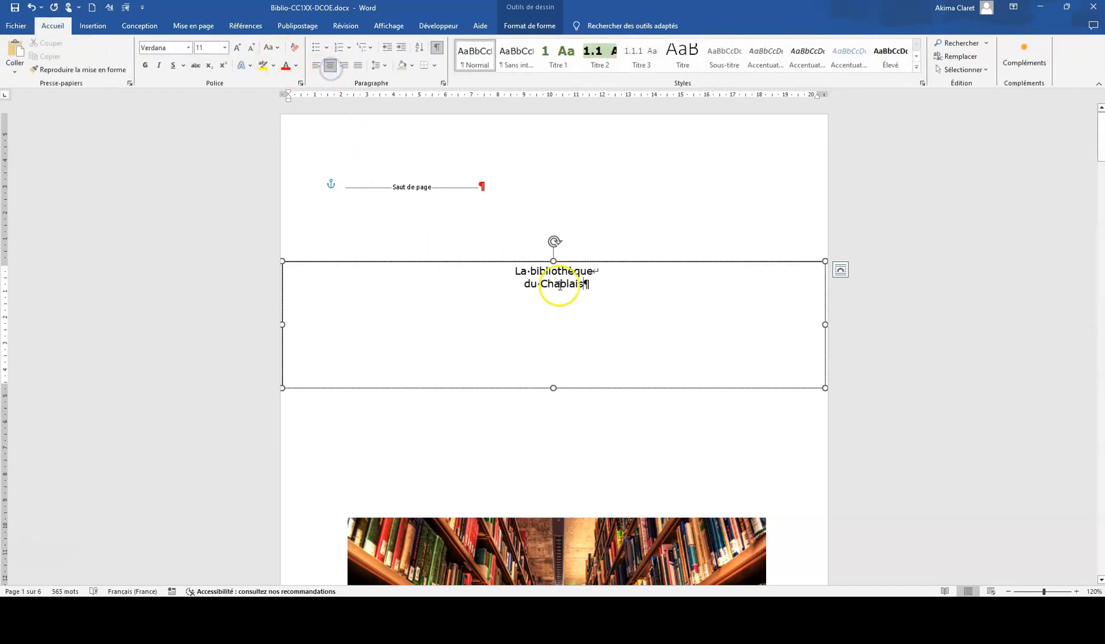
- Increase the font size of all the text in the title box to 26
click(450, 263)
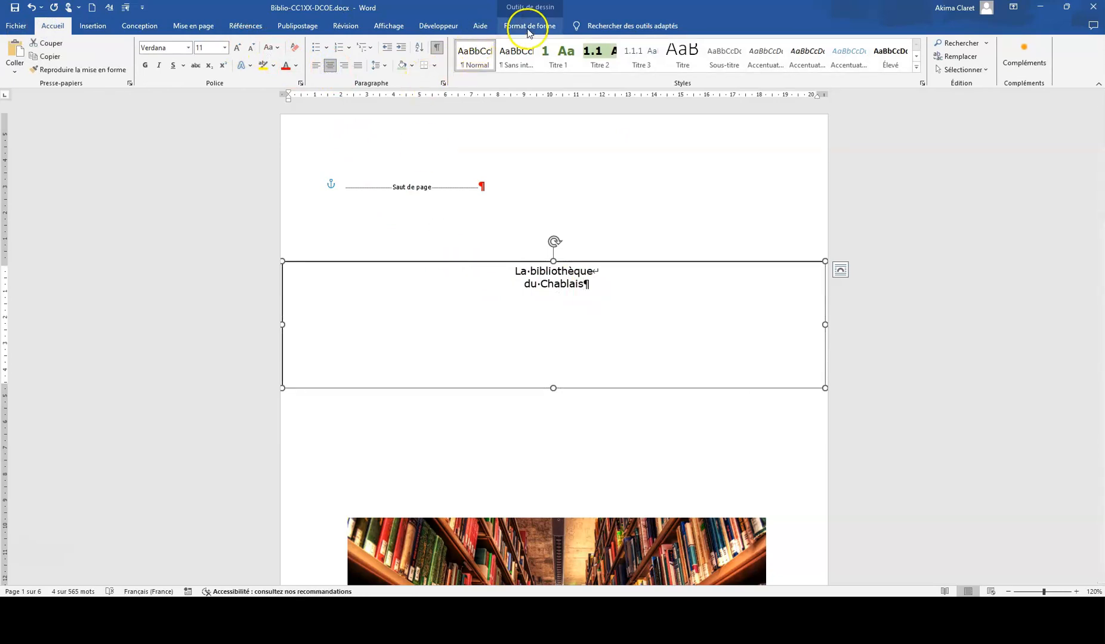
click(238, 48)
click(238, 48)
click(237, 47)
click(237, 48)
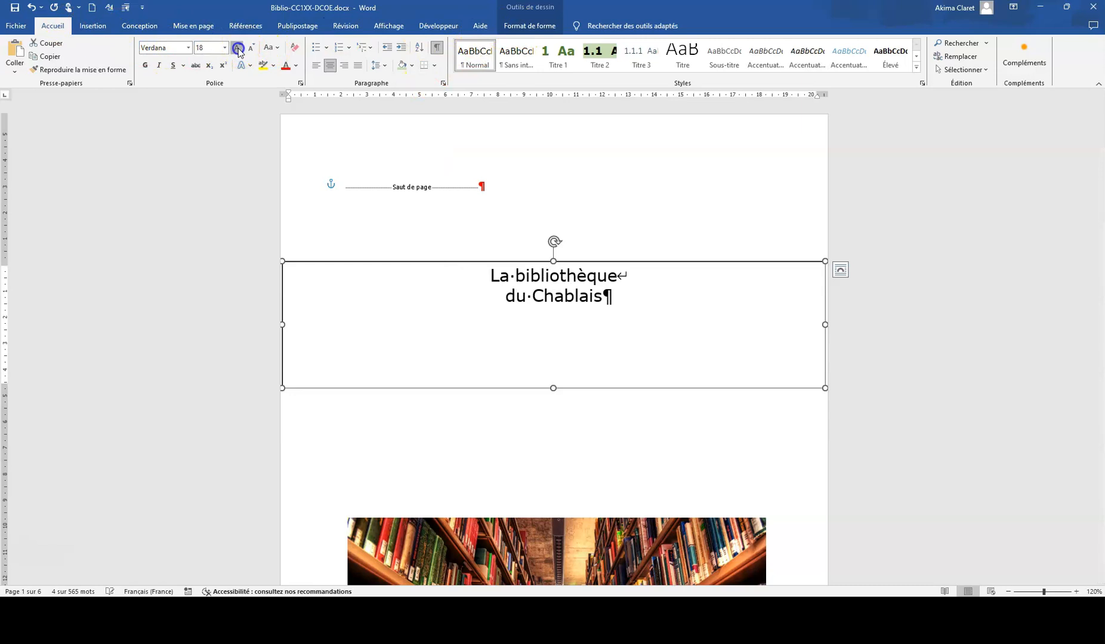
click(238, 48)
click(238, 48)
click(237, 47)
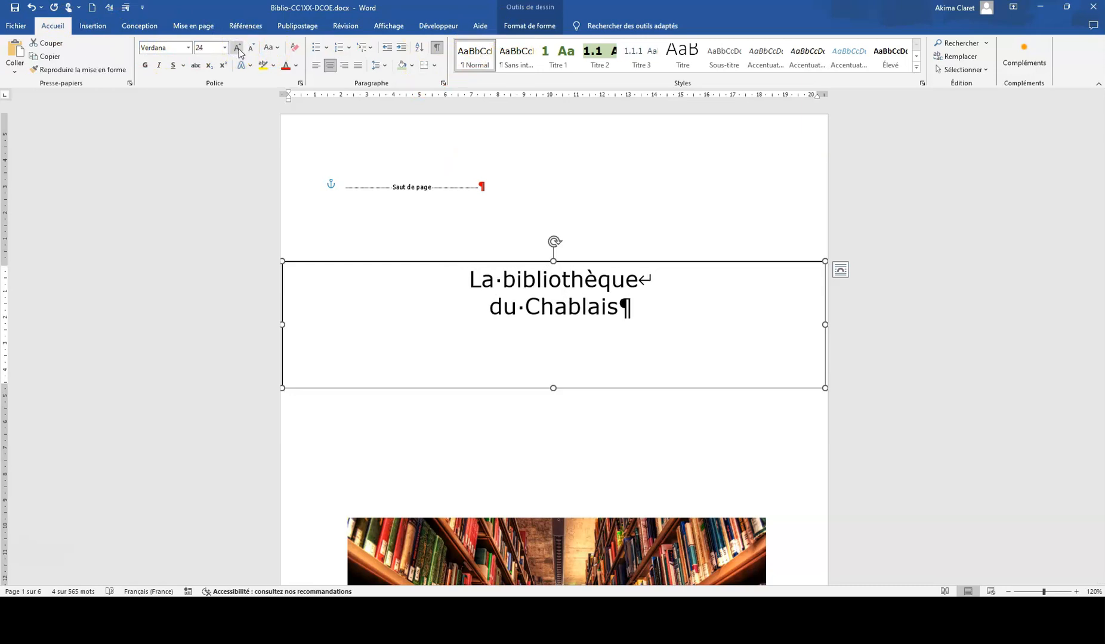
click(237, 50)
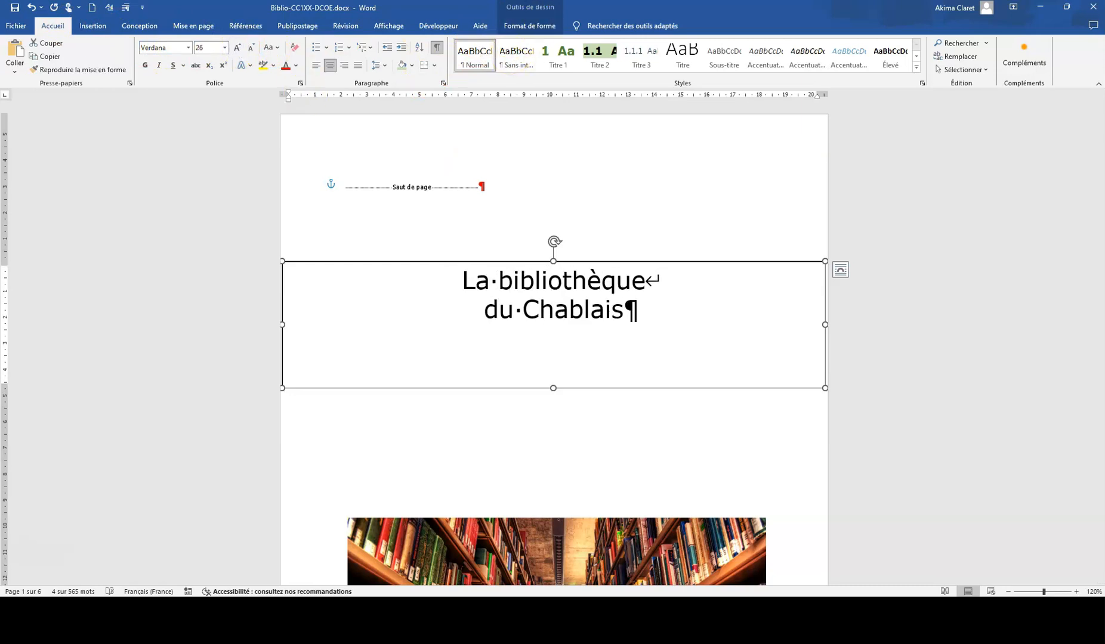
- Align the title text to the vertical middle of its box and fill the box with light green
click(536, 26)
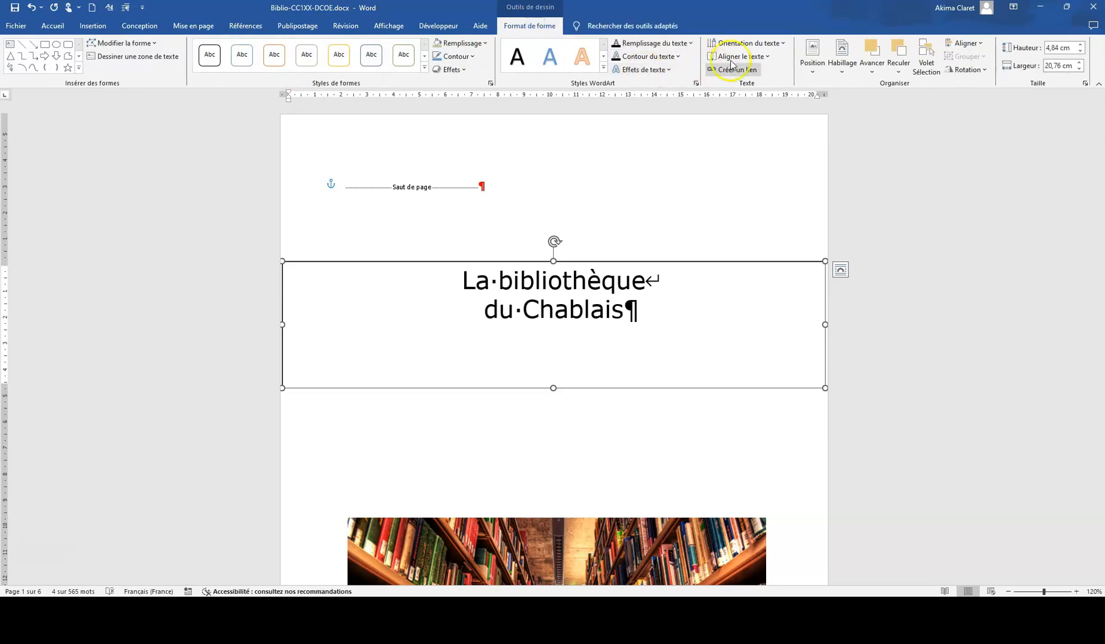
click(739, 56)
click(738, 108)
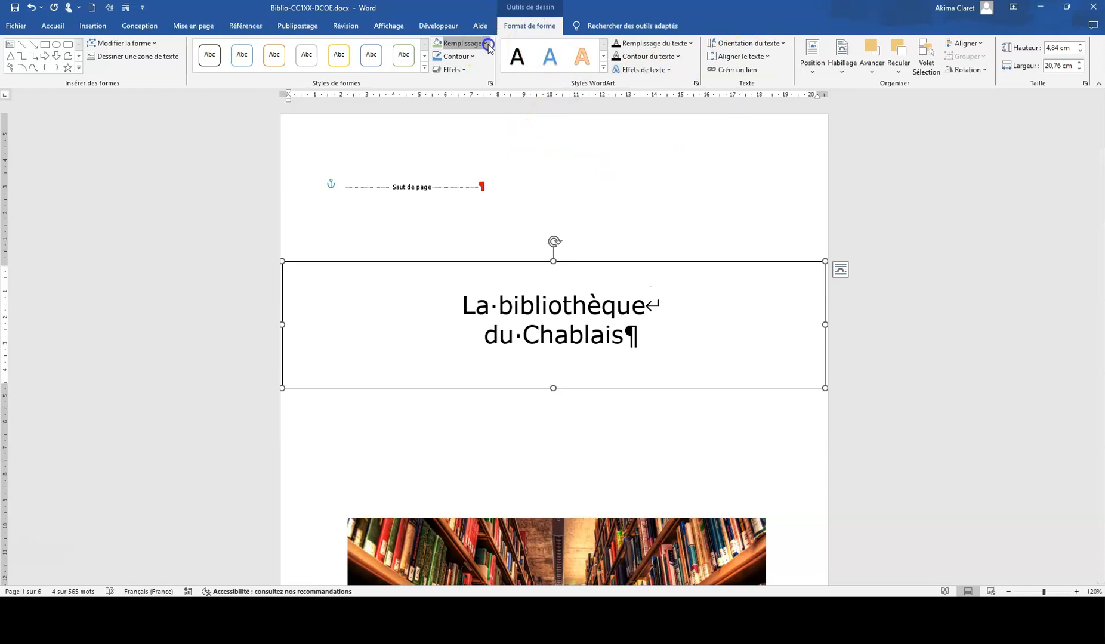
click(485, 43)
click(525, 122)
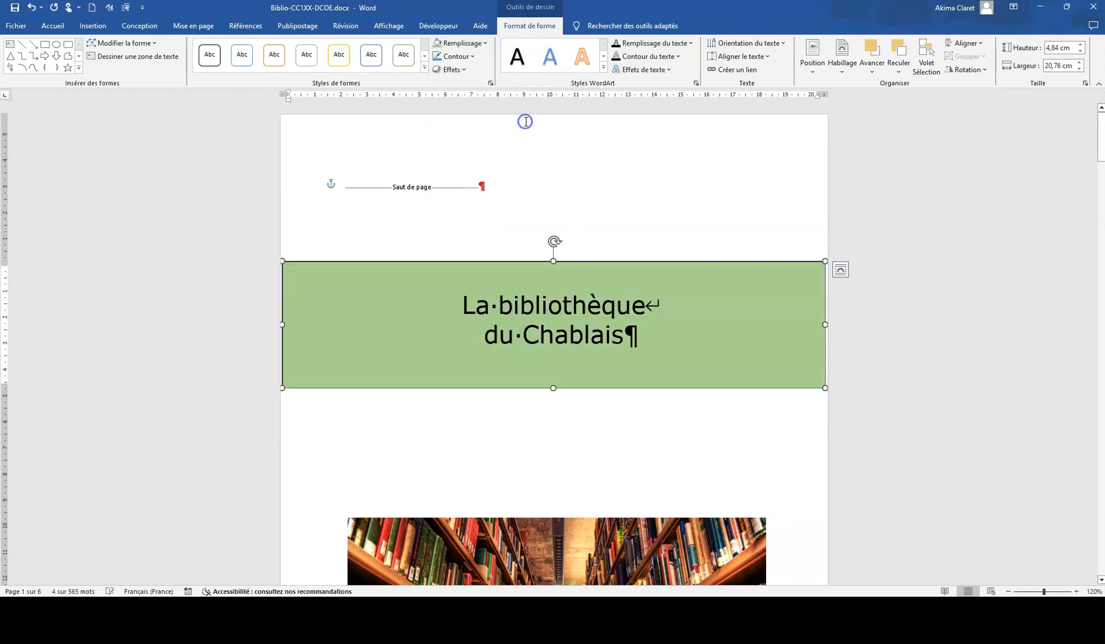
- Make the title text in the green box white and bold
click(56, 26)
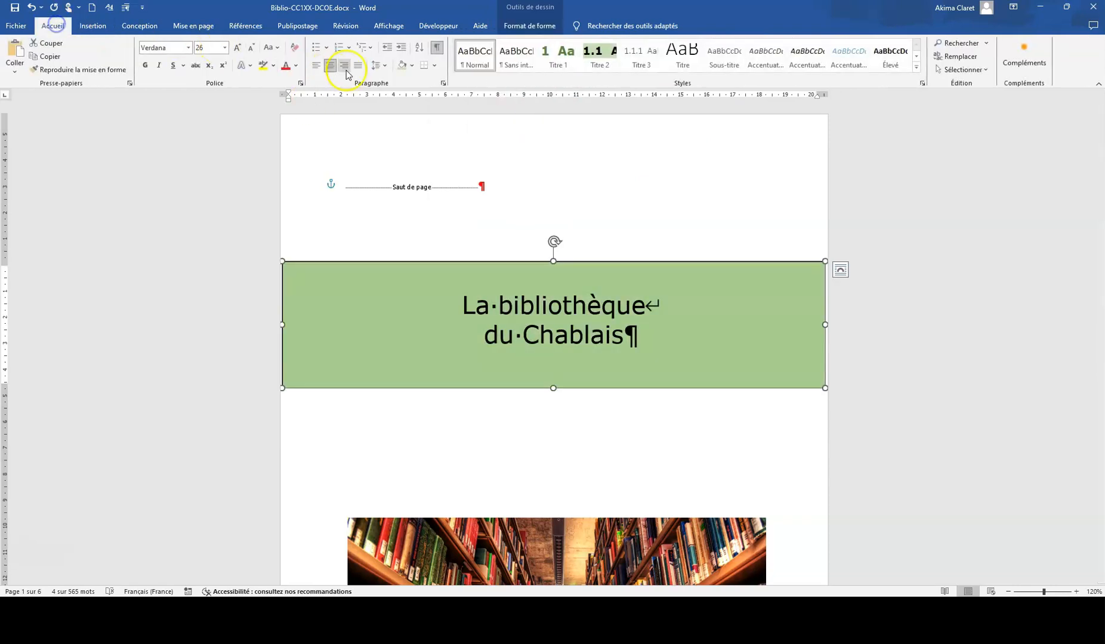
click(295, 65)
click(286, 131)
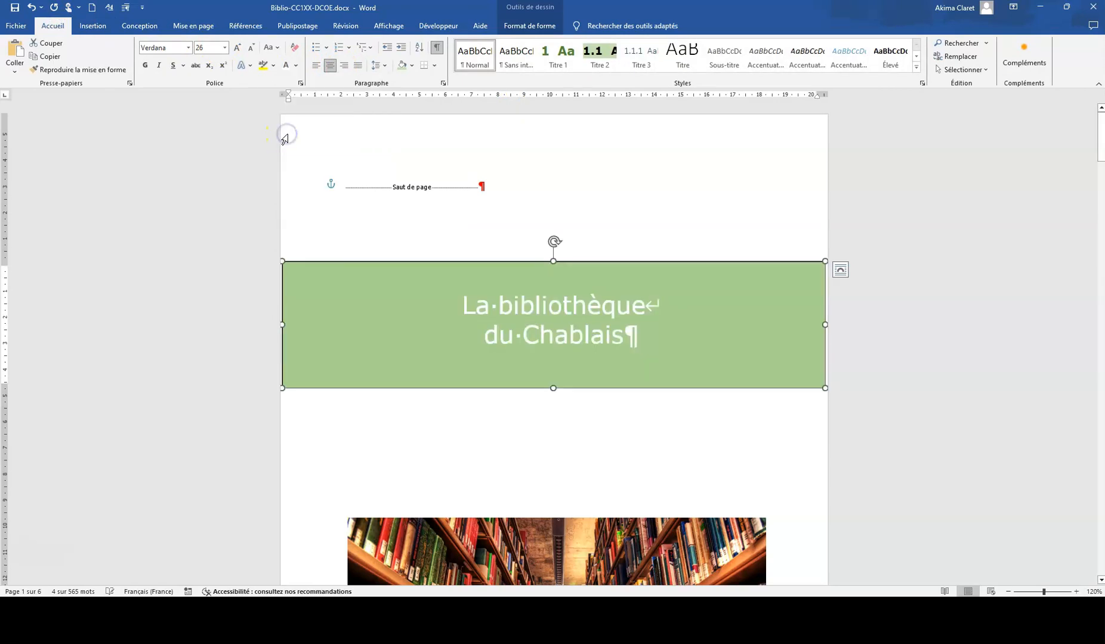
click(145, 65)
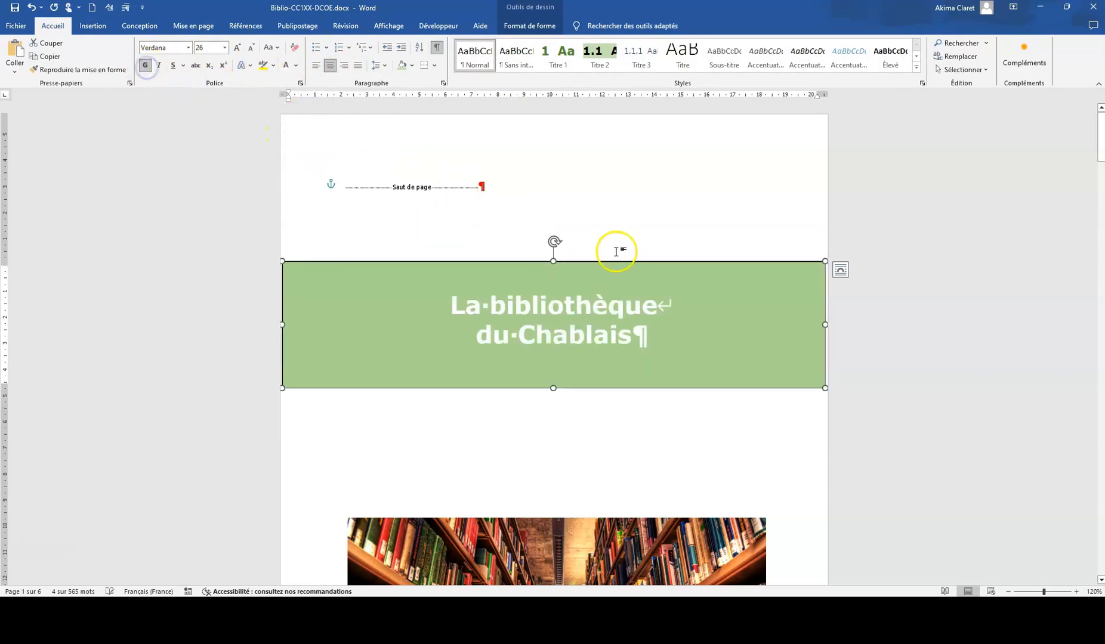
- Rotate the title box about 30° clockwise and give it a darker green outline
drag(559, 237, 602, 246)
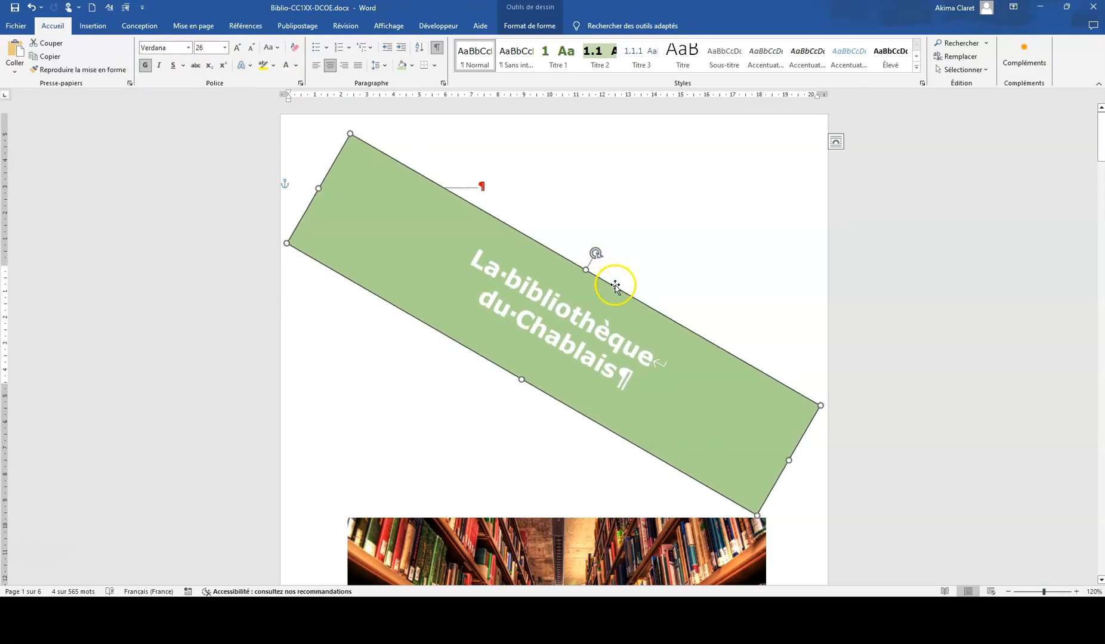
click(528, 26)
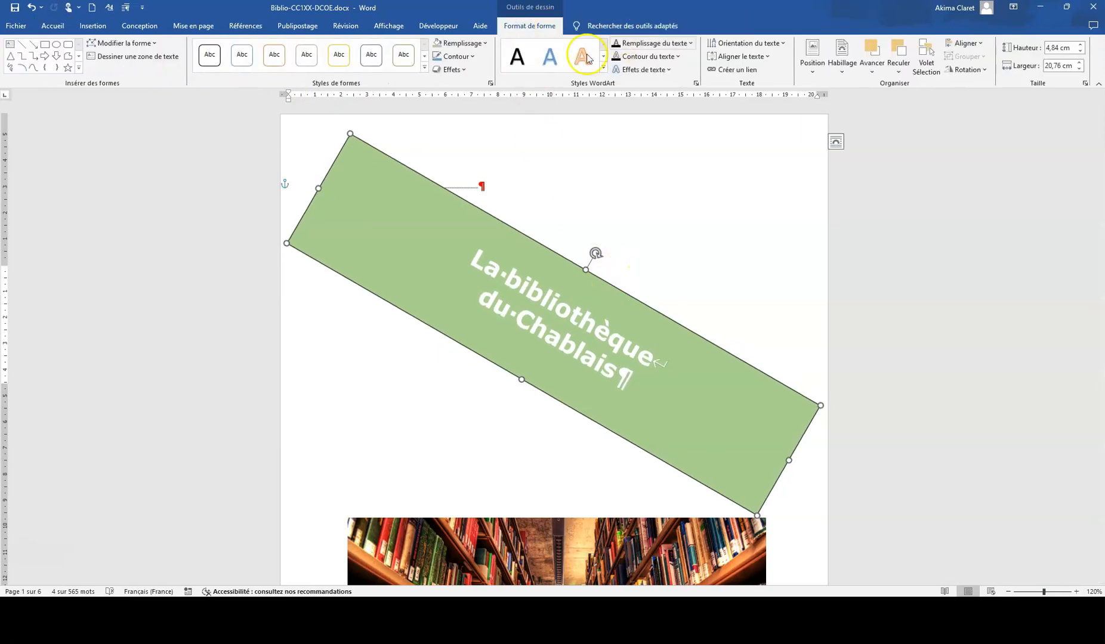
click(473, 57)
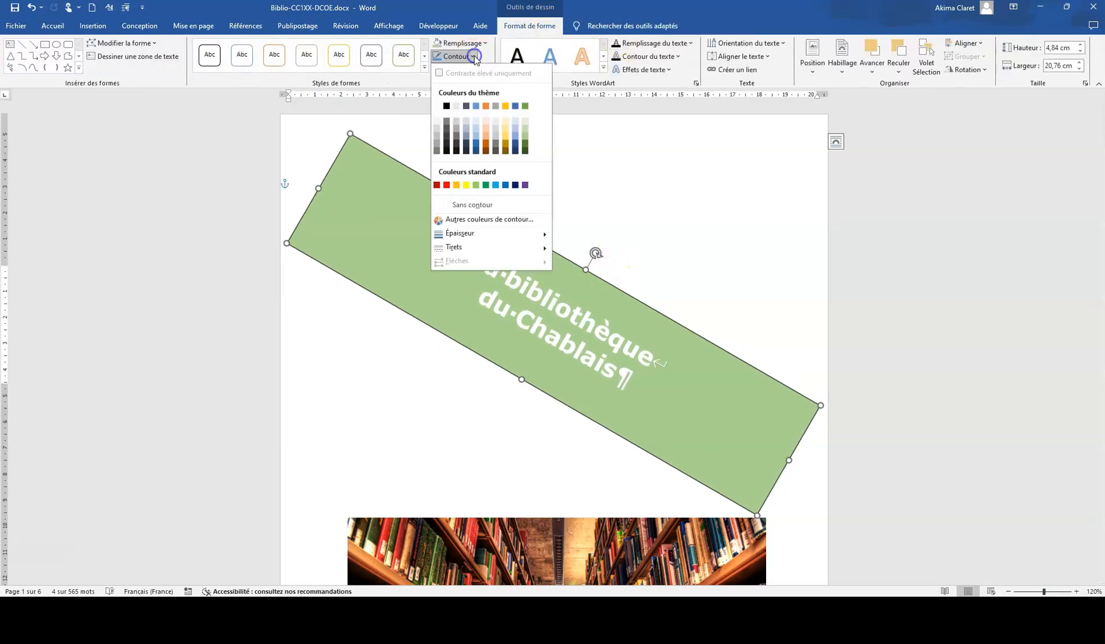
click(523, 142)
- Widen the slanted title banner to about 28.1 cm so it crosses both page edges, and lower it onto the library picture's upper corner
drag(565, 258, 568, 340)
scroll(641, 272, down, 3)
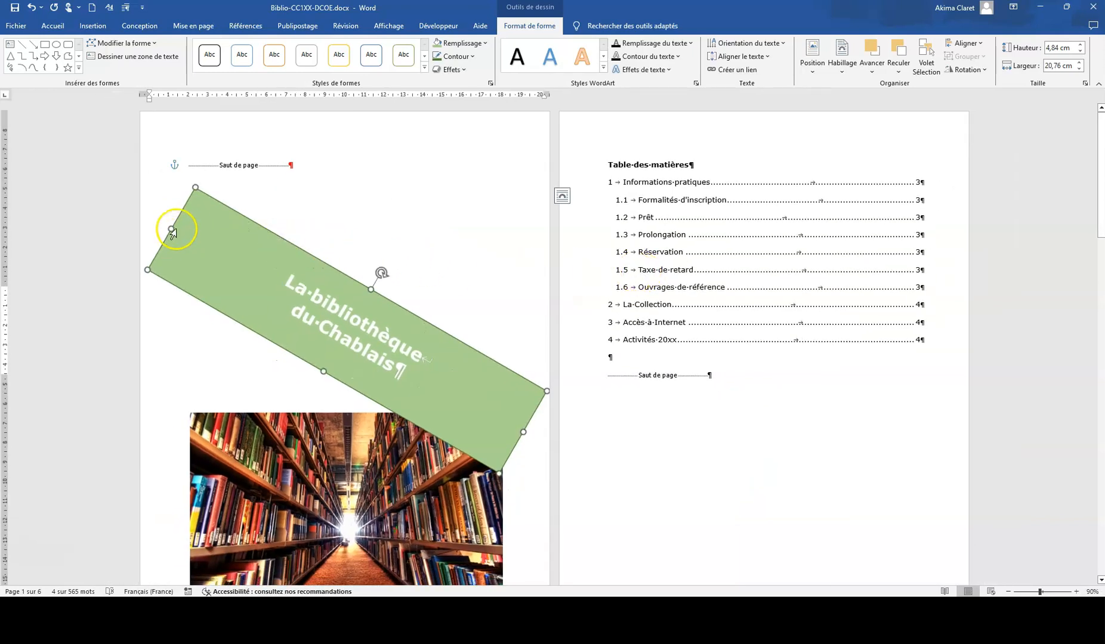
drag(170, 229, 104, 202)
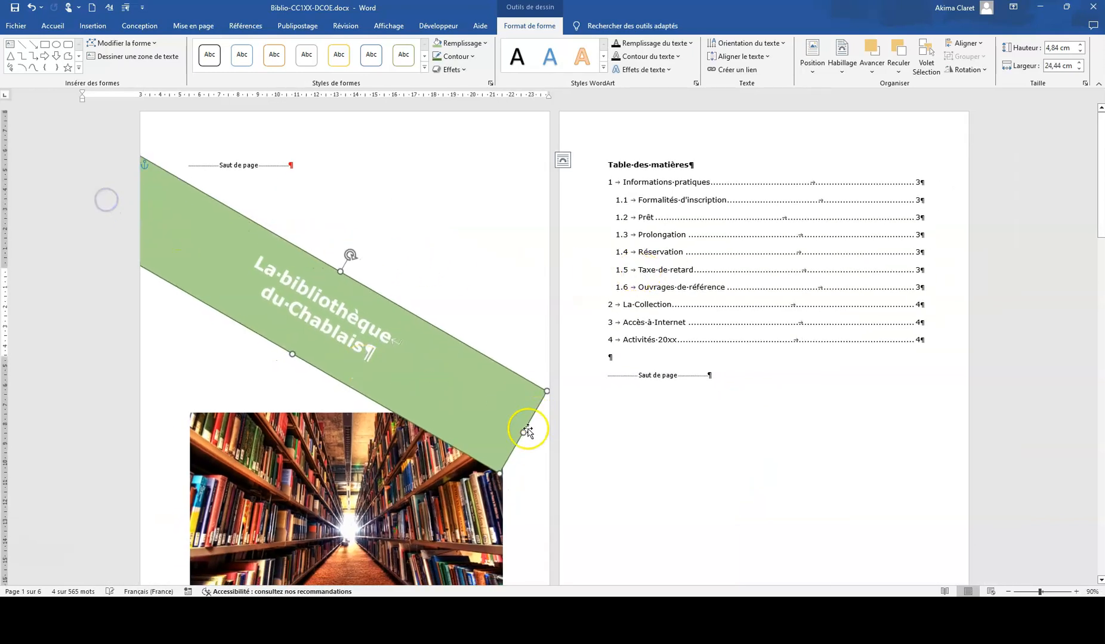
drag(522, 431, 577, 473)
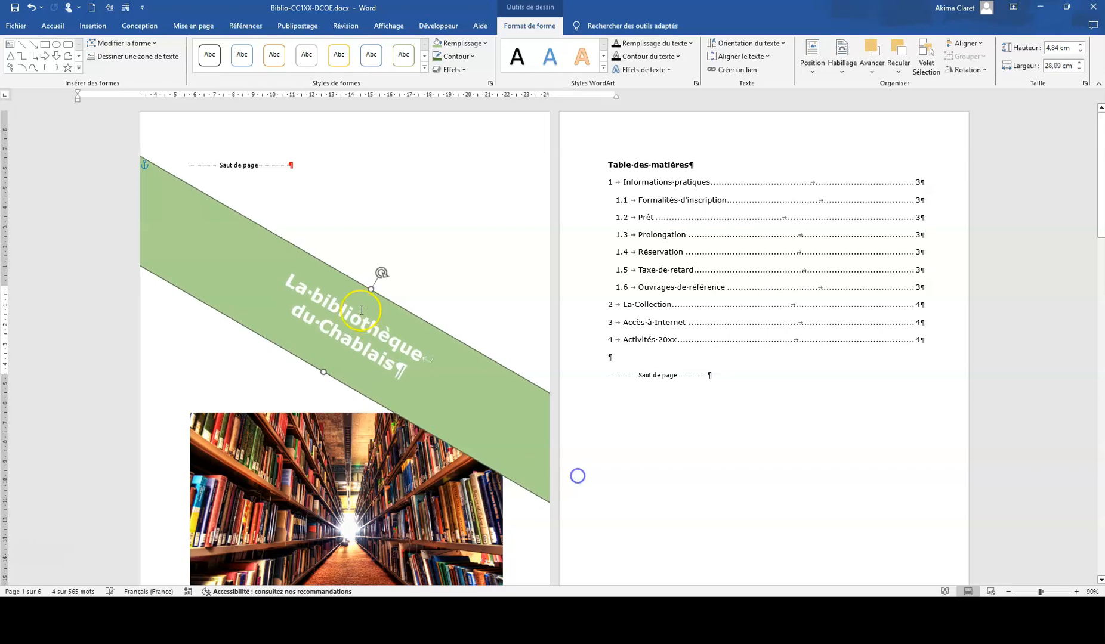
drag(385, 299, 371, 336)
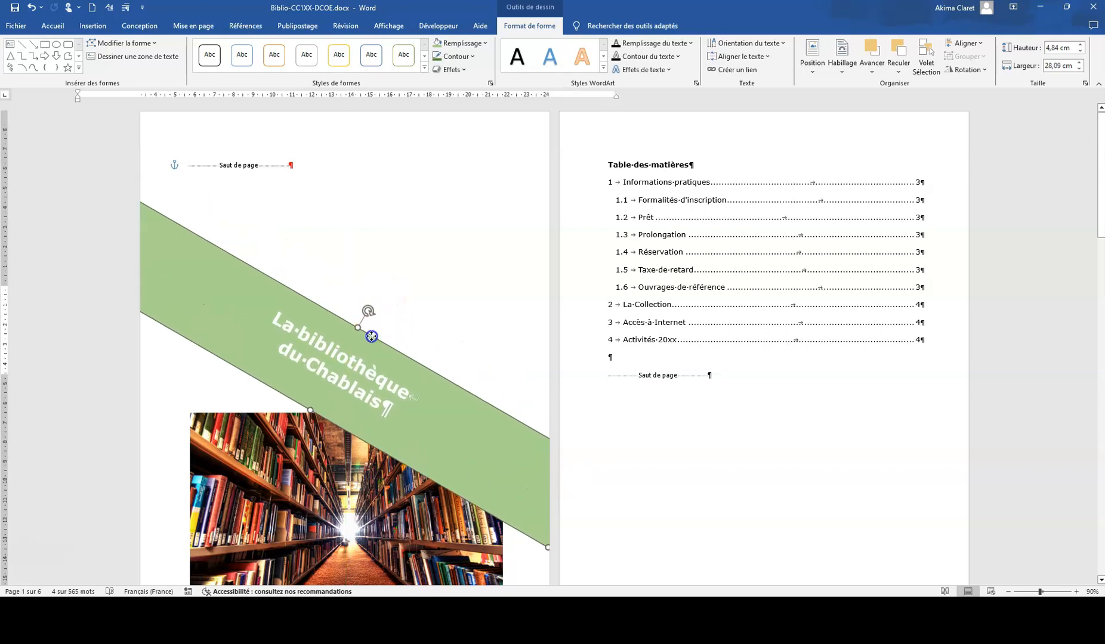
- Insert the picture logo-biblio.jpg from the biblio-images folder after the first page's page break
click(305, 221)
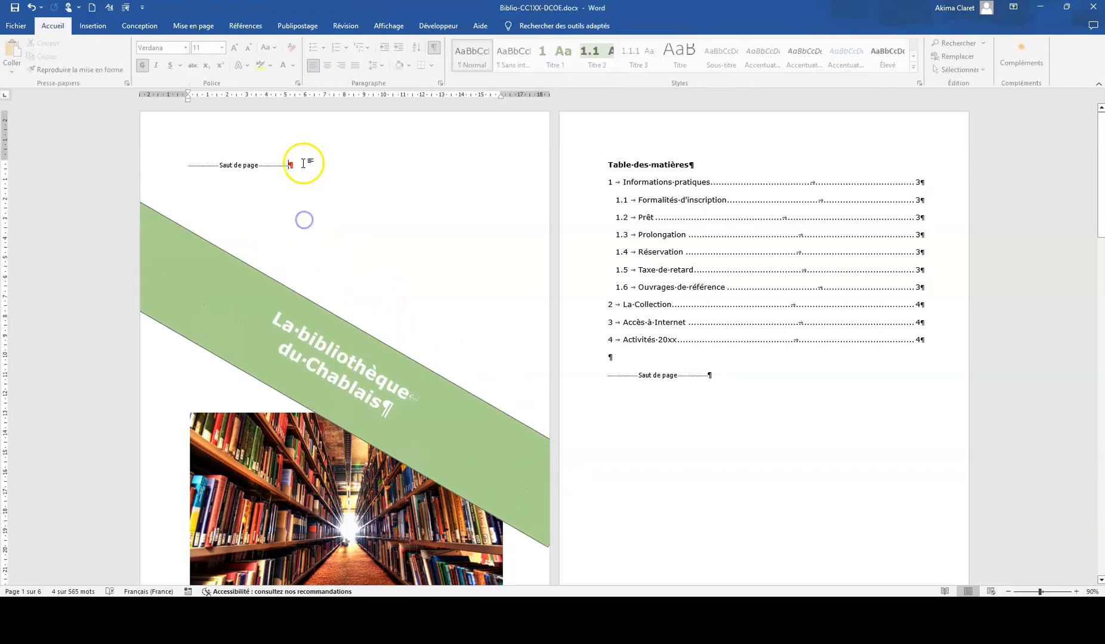
click(90, 27)
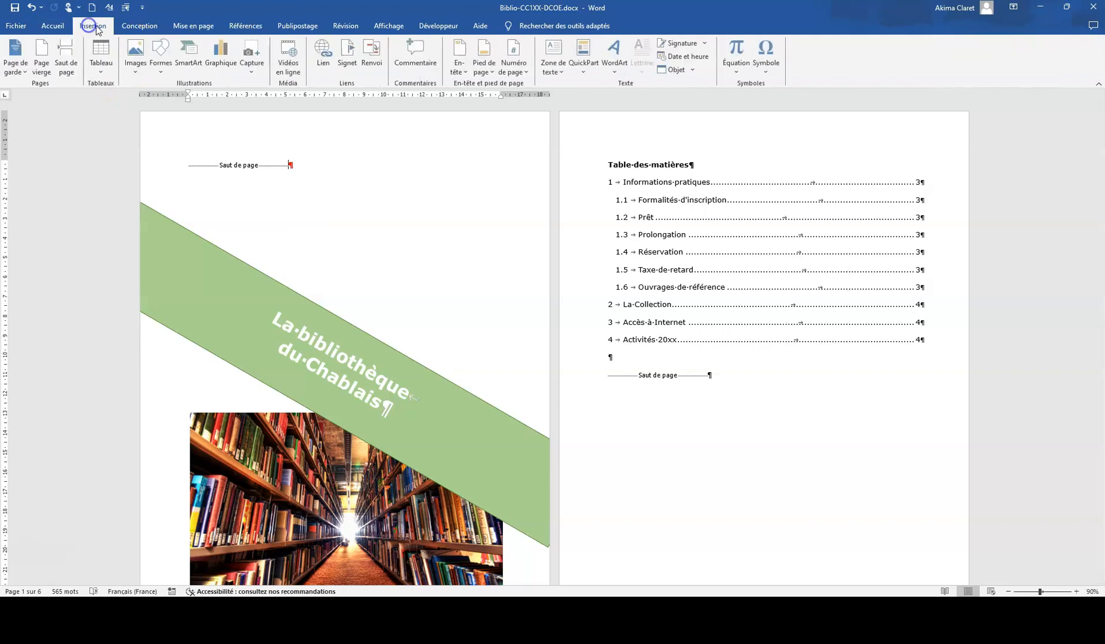
click(135, 59)
click(154, 99)
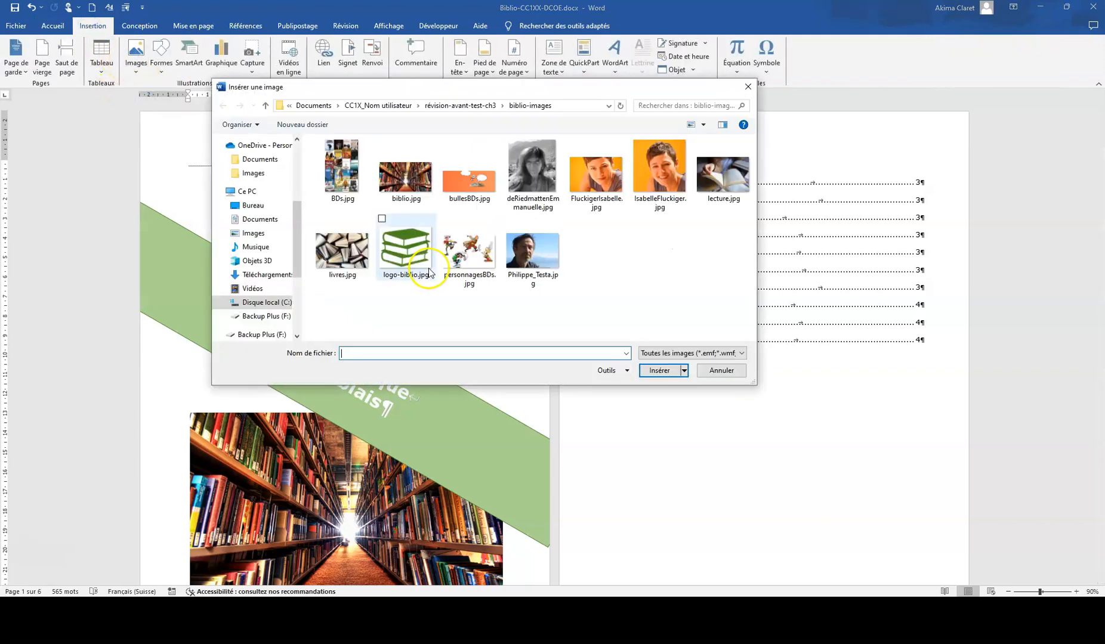
click(400, 250)
click(659, 371)
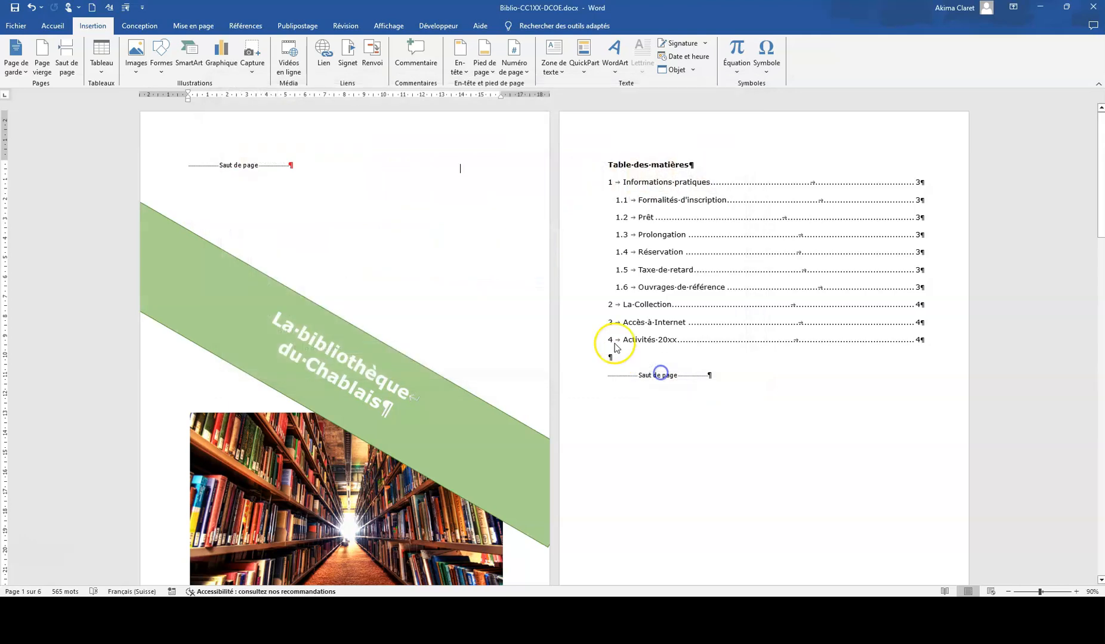
- Apply tight text wrapping to the books logo, shrink it to about 6.3 × 8 cm and place it above the banner on the right
right_click(690, 219)
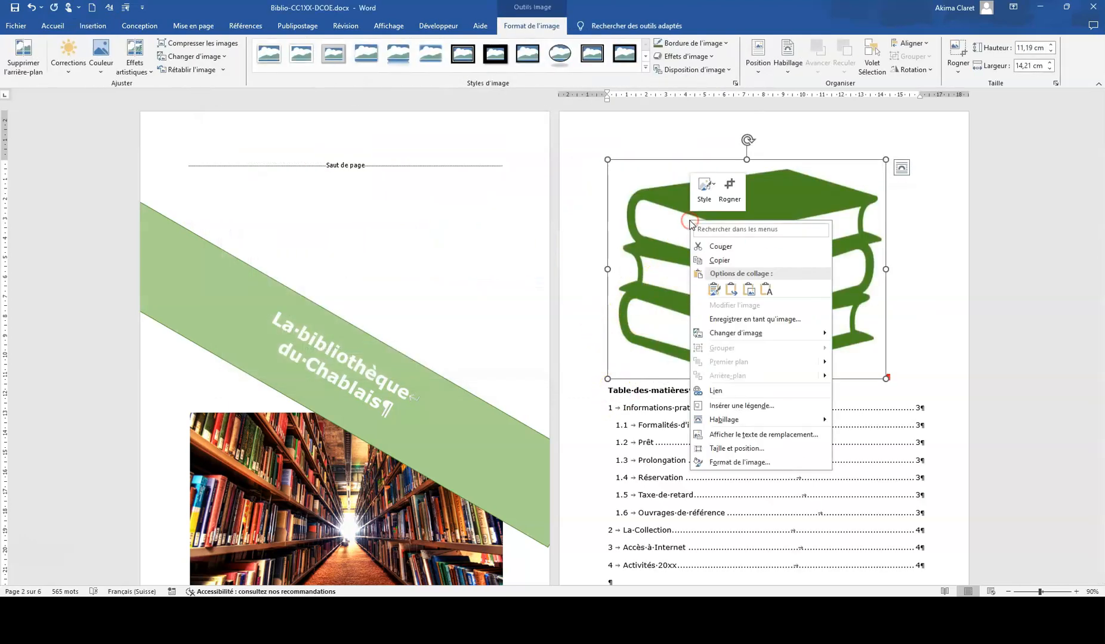
mouse_move(764, 429)
click(863, 449)
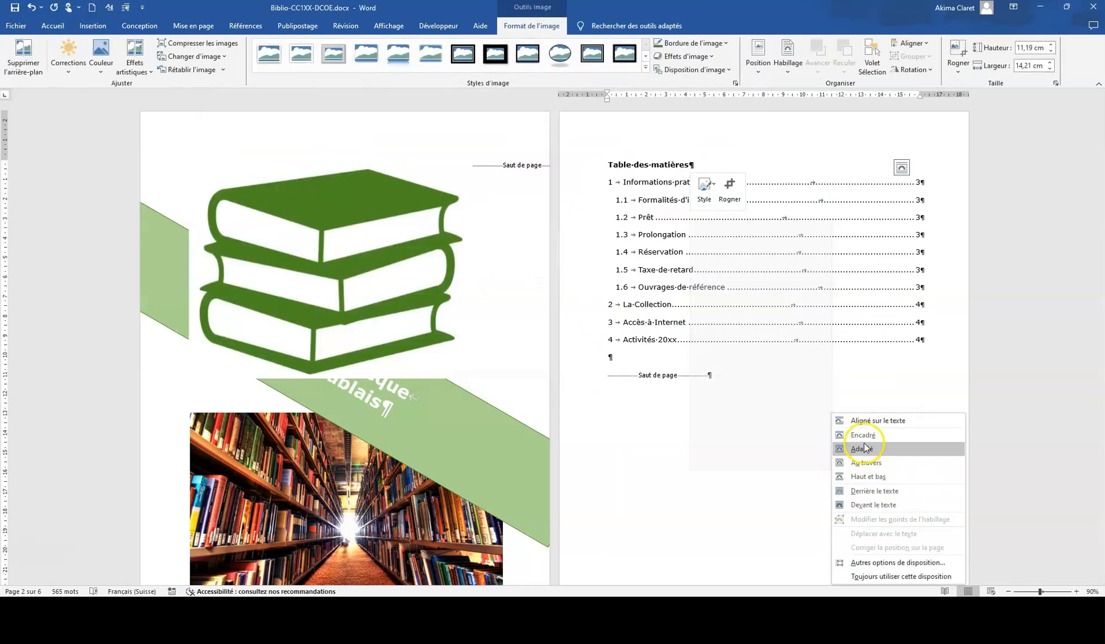
drag(460, 159, 344, 257)
drag(284, 293, 440, 197)
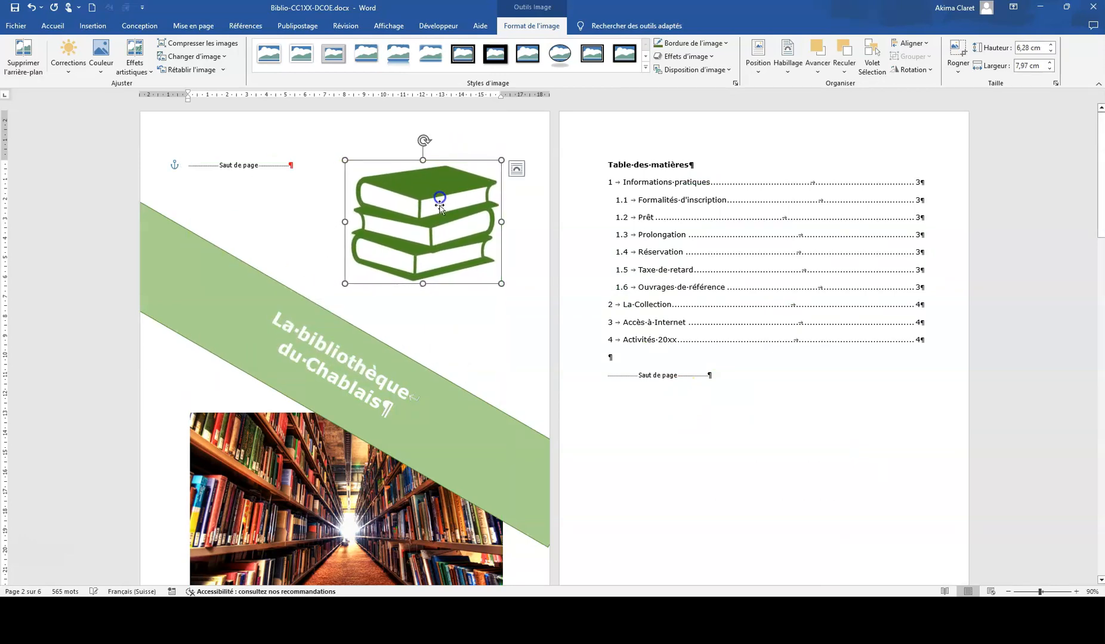
click(803, 431)
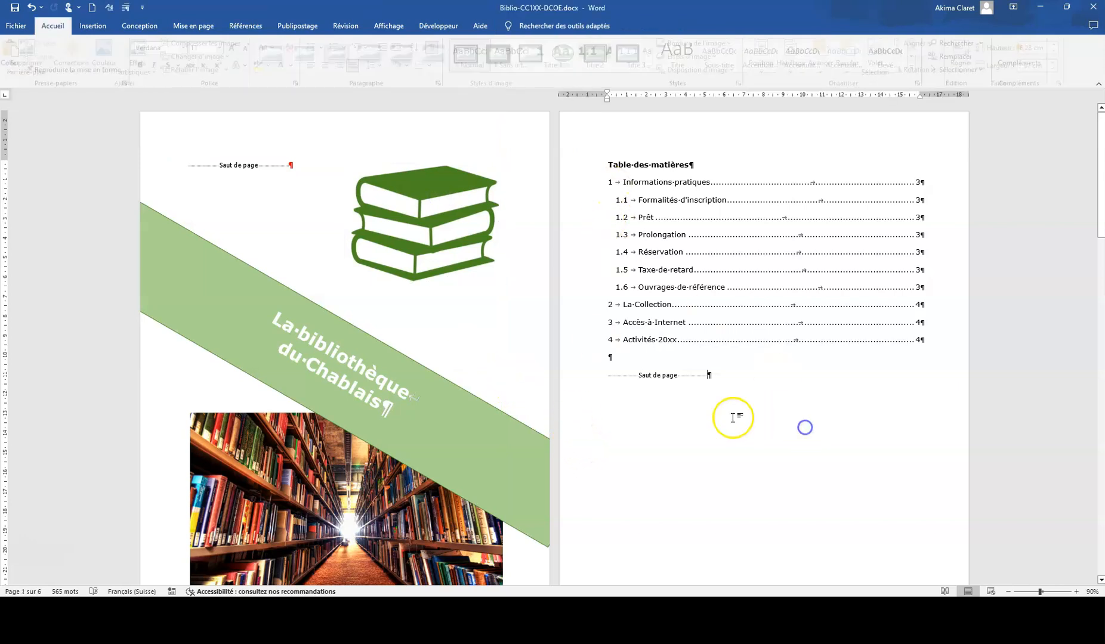
- Open the first page's header and enable a different first page and different odd and even pages
click(235, 125)
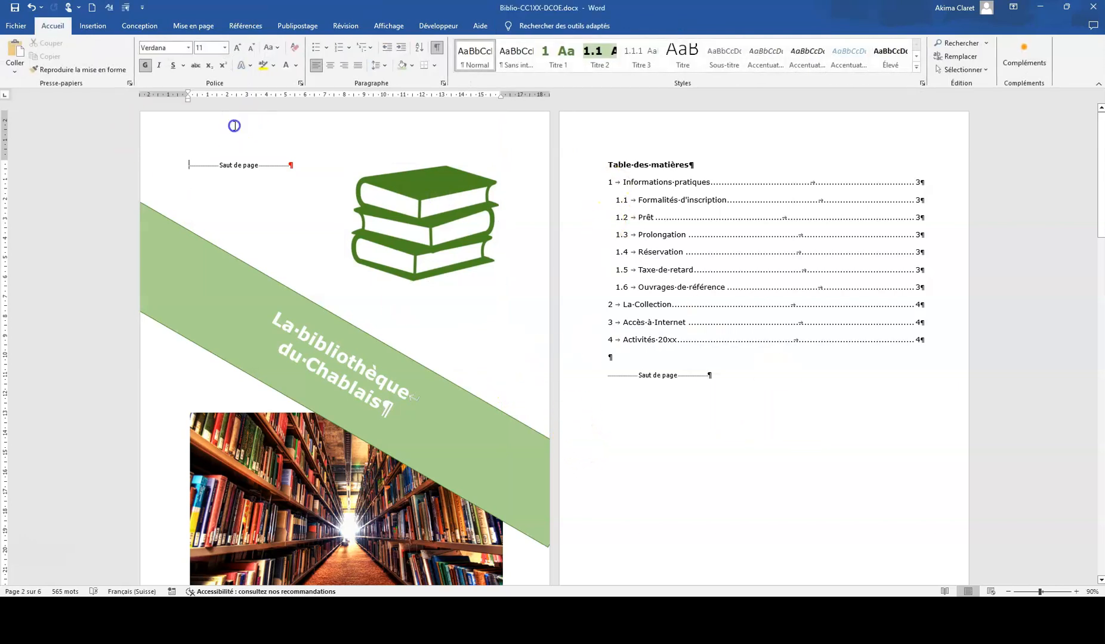
double_click(247, 128)
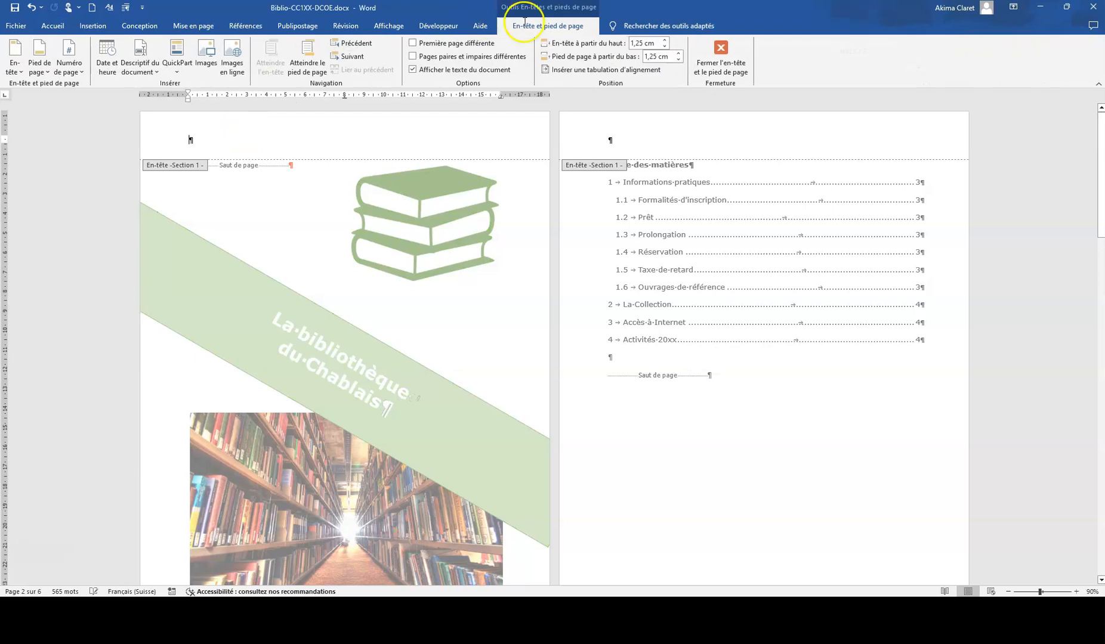
click(412, 43)
click(413, 56)
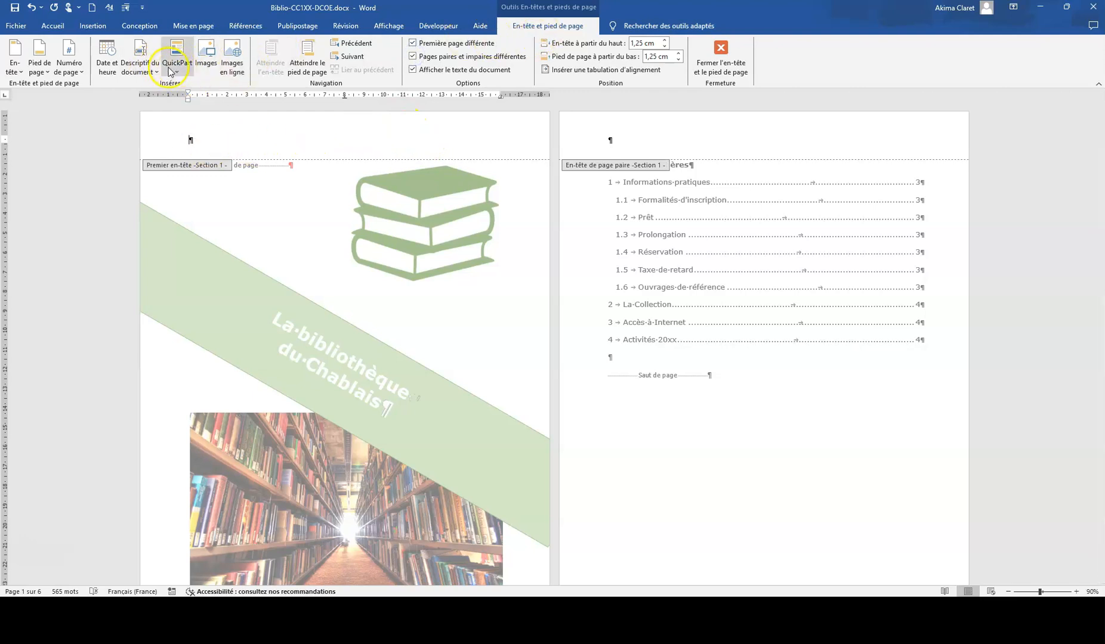
- Insert the document's file path in the first-page header and reduce its font size to 8
click(139, 59)
click(152, 115)
drag(284, 151, 177, 129)
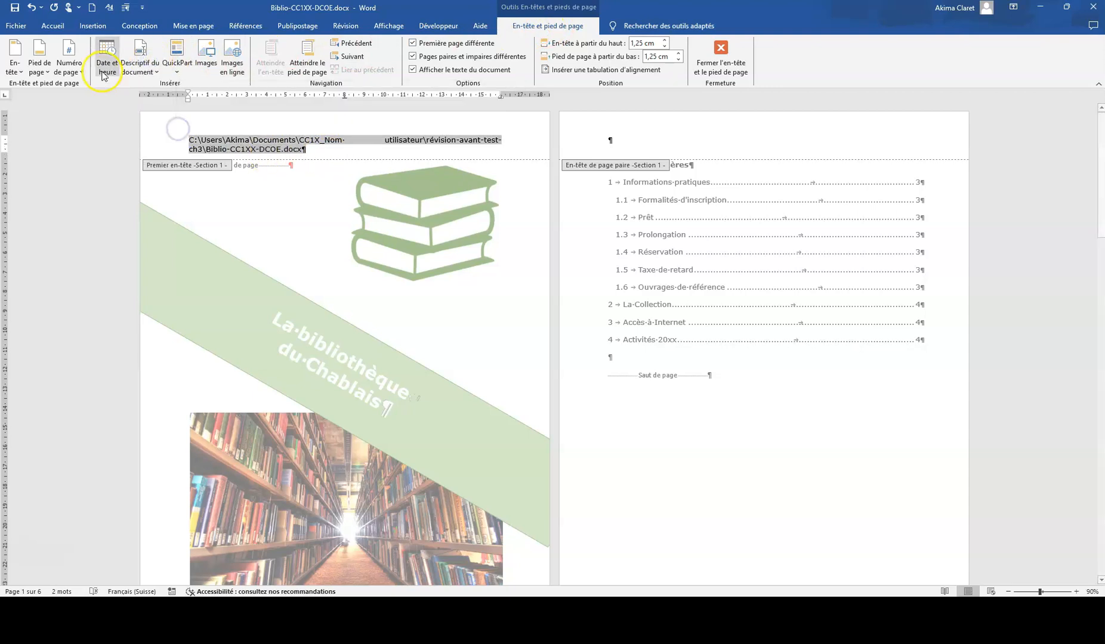
click(53, 26)
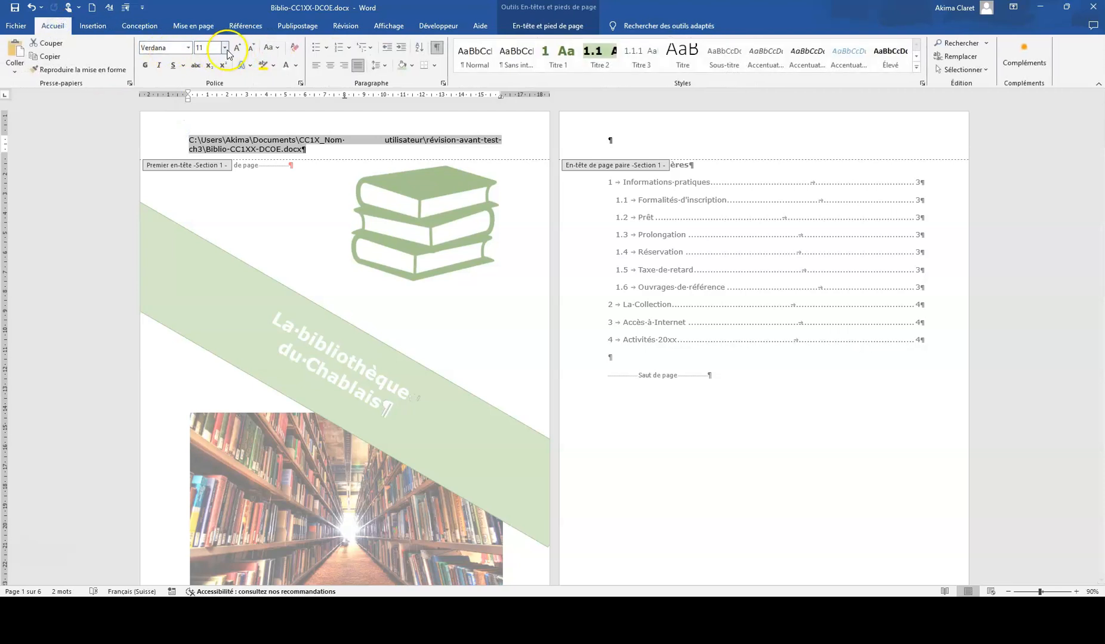
click(249, 48)
click(249, 48)
click(250, 48)
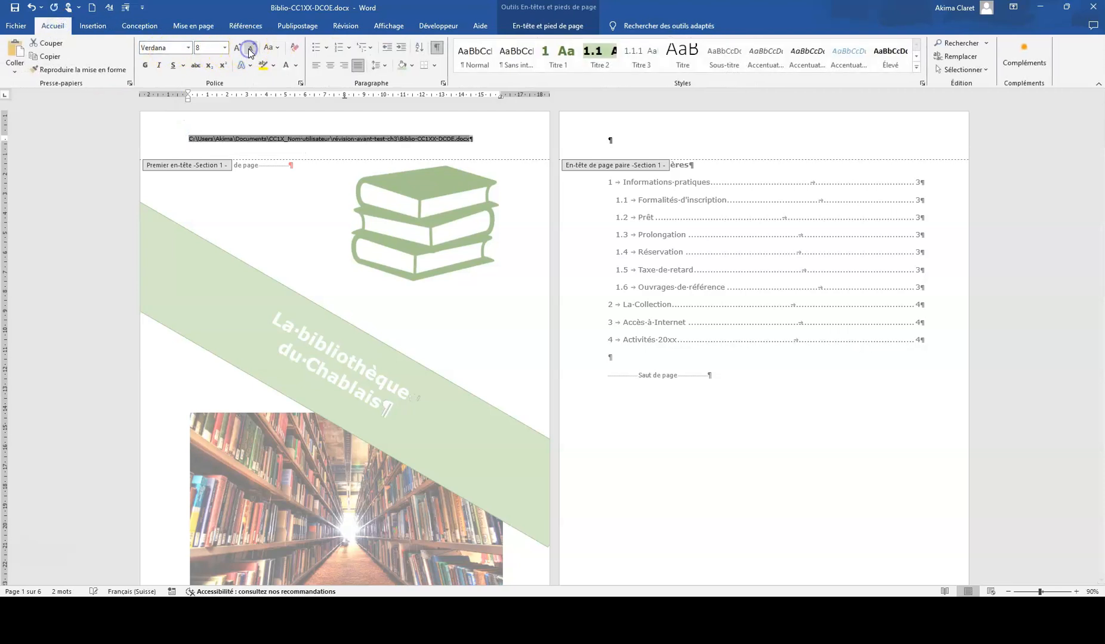
scroll(411, 363, down, 3)
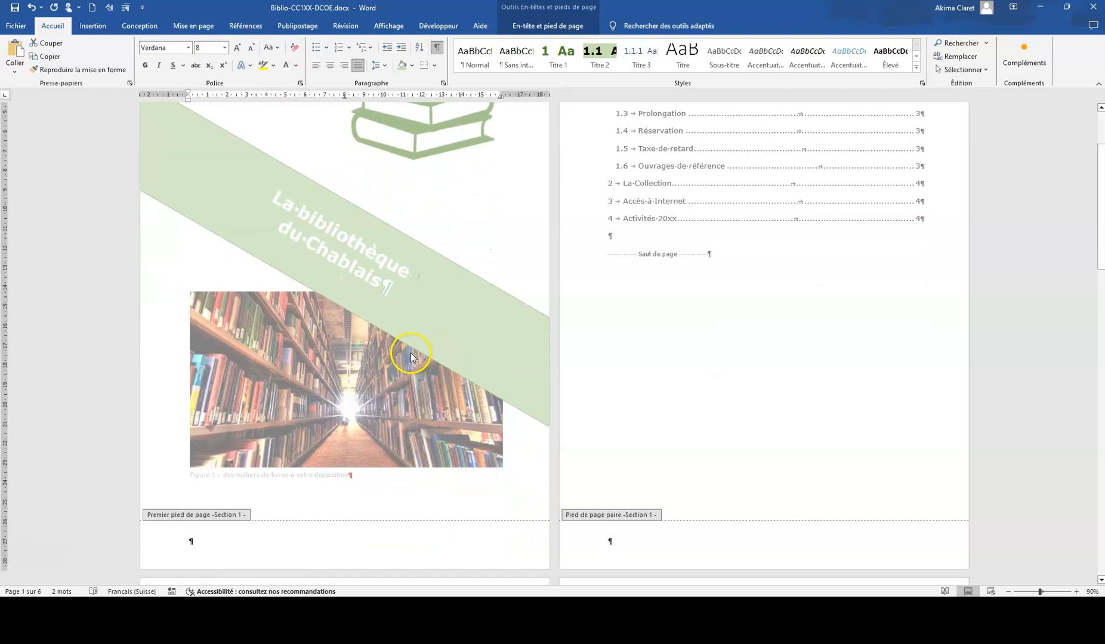
- Insert the picture logo-biblio.jpg from the biblio-images folder into the section 1 even-page header
scroll(658, 324, up, 3)
click(642, 147)
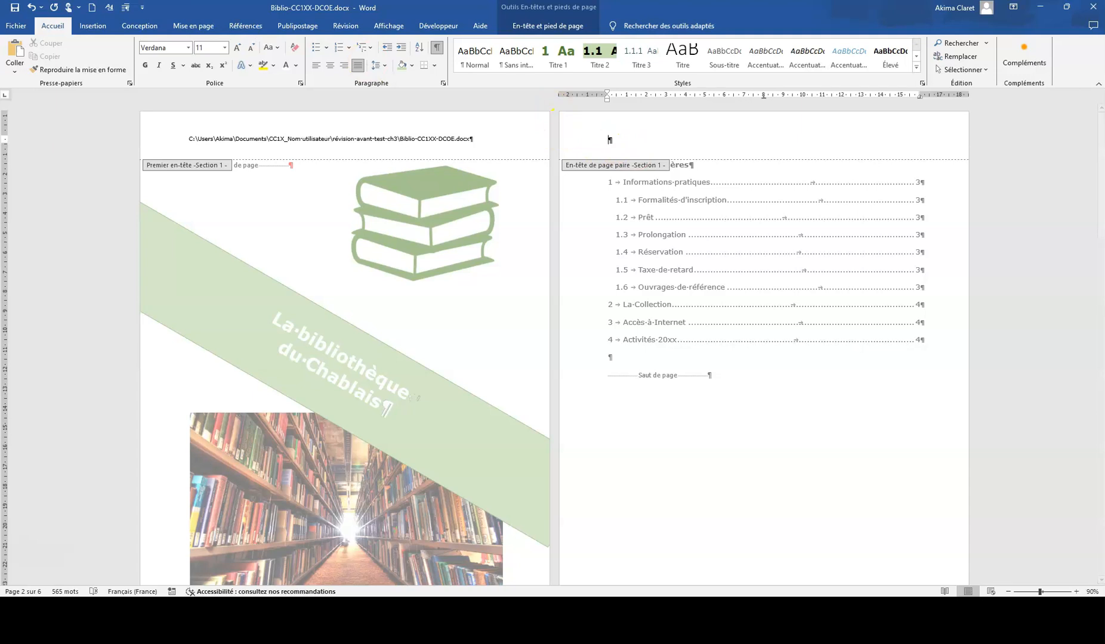
click(93, 25)
click(135, 62)
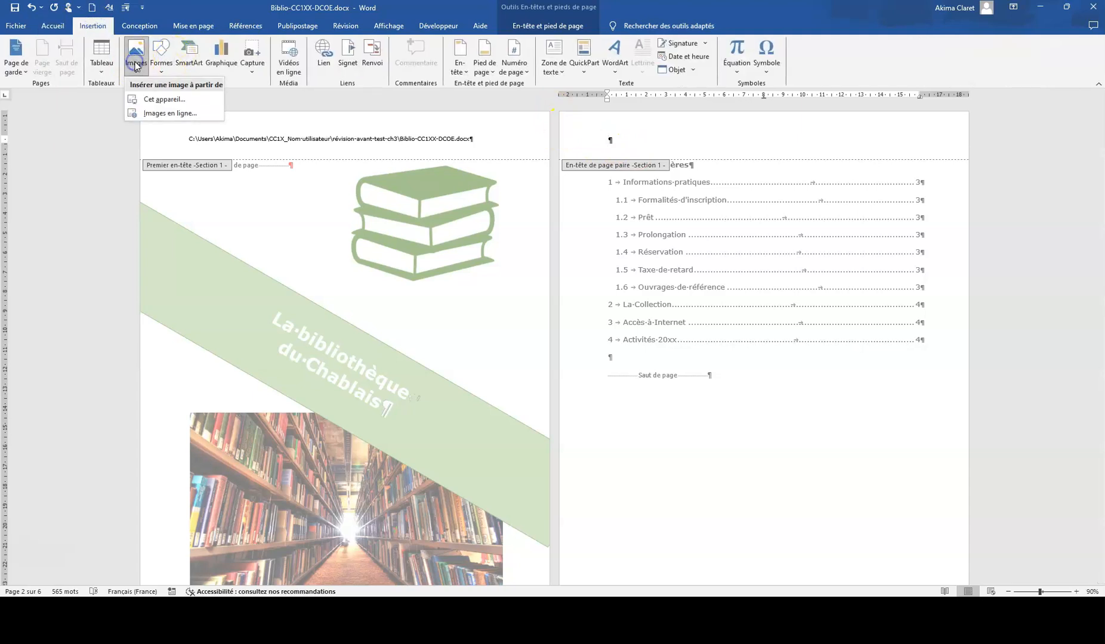
click(150, 97)
click(405, 248)
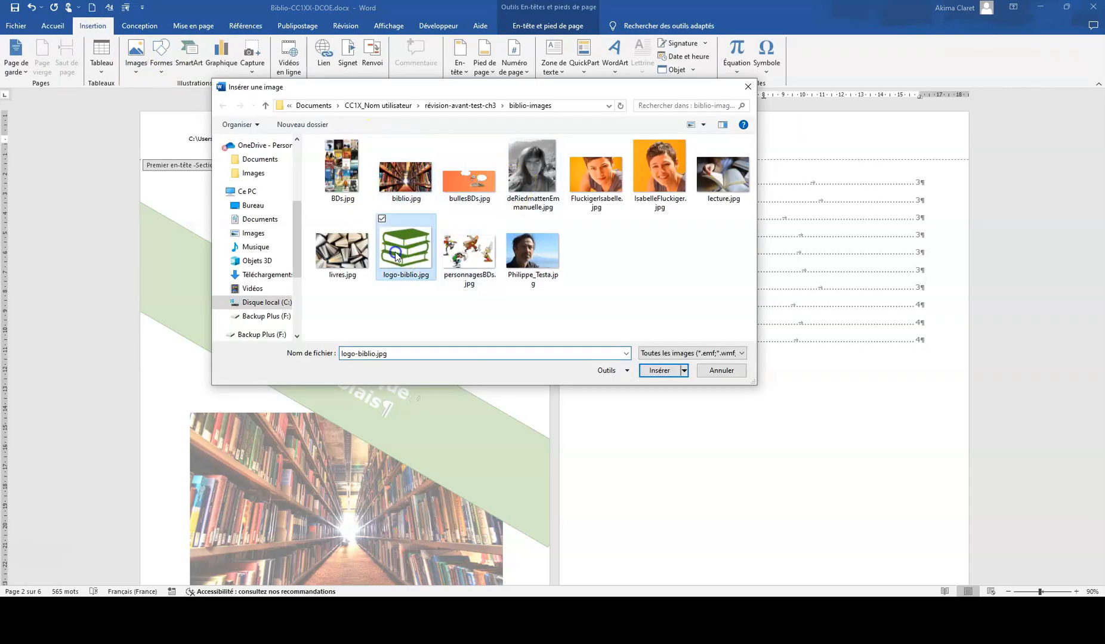
click(659, 371)
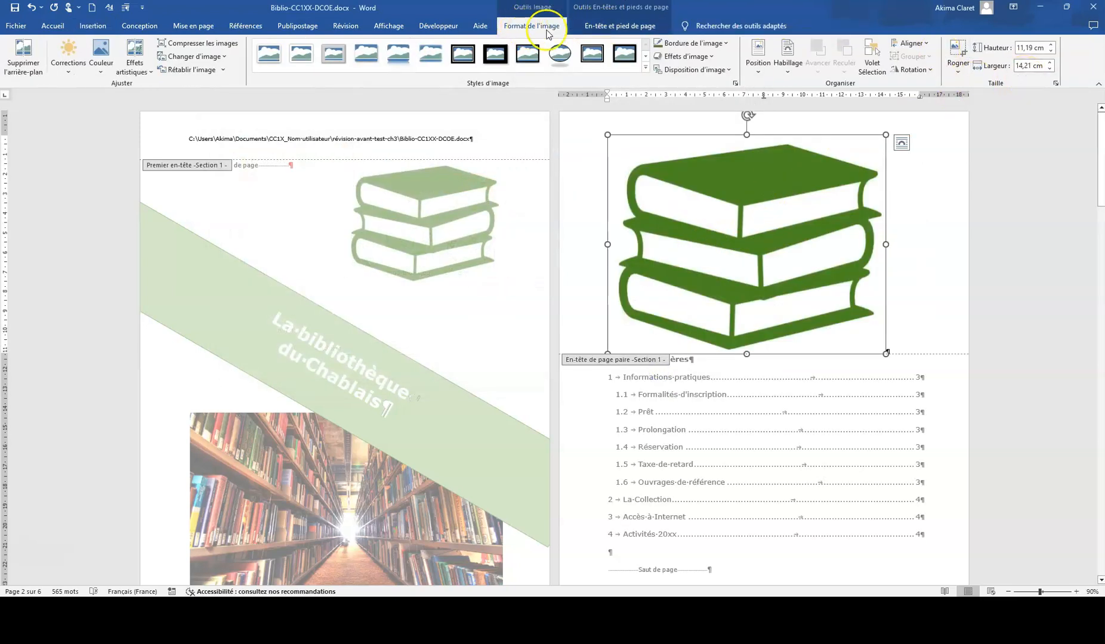
- Scale the books logo in the even-page header to 10% with its proportions kept
click(1054, 83)
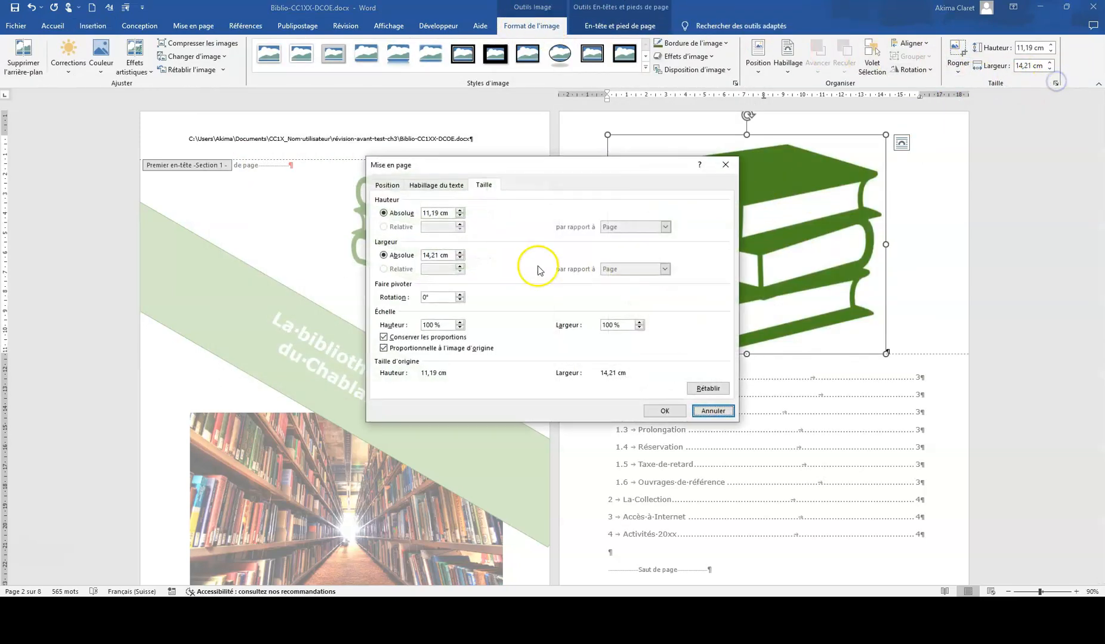
double_click(434, 324)
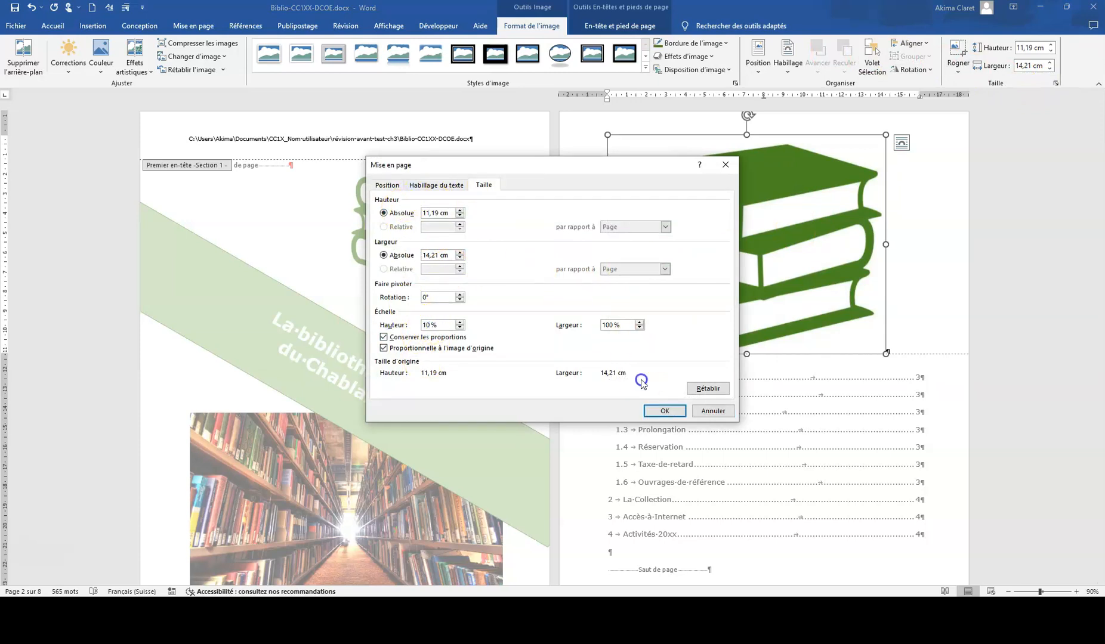
click(666, 412)
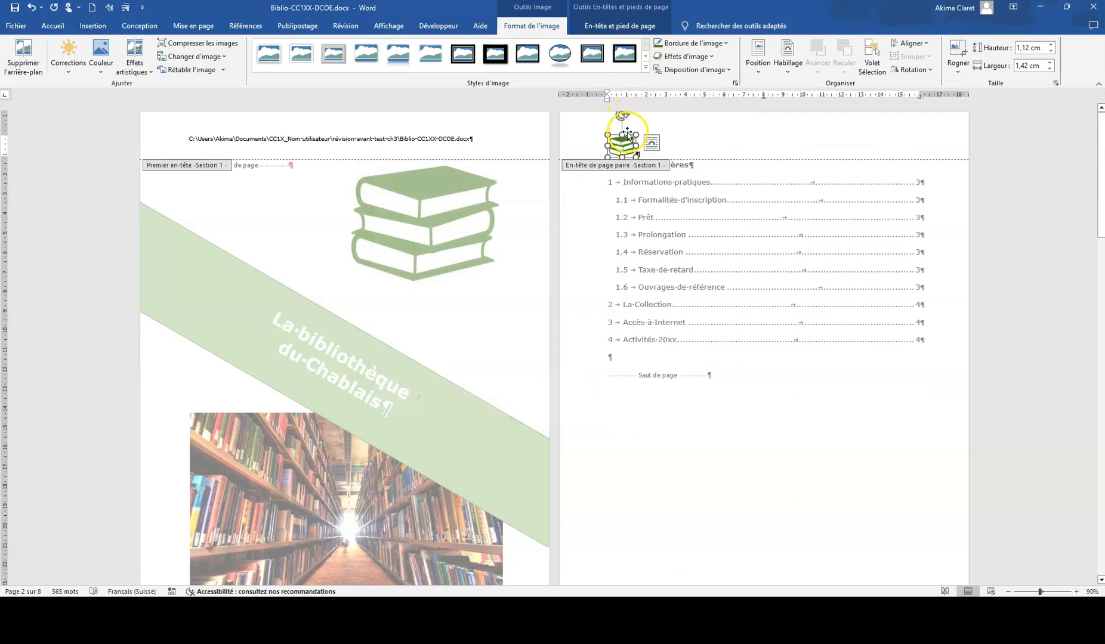
- Copy the even-page header's logo into the section 1 odd-page header and align it right
right_click(626, 137)
click(657, 174)
scroll(351, 385, down, 3)
scroll(351, 385, down, 3)
click(192, 483)
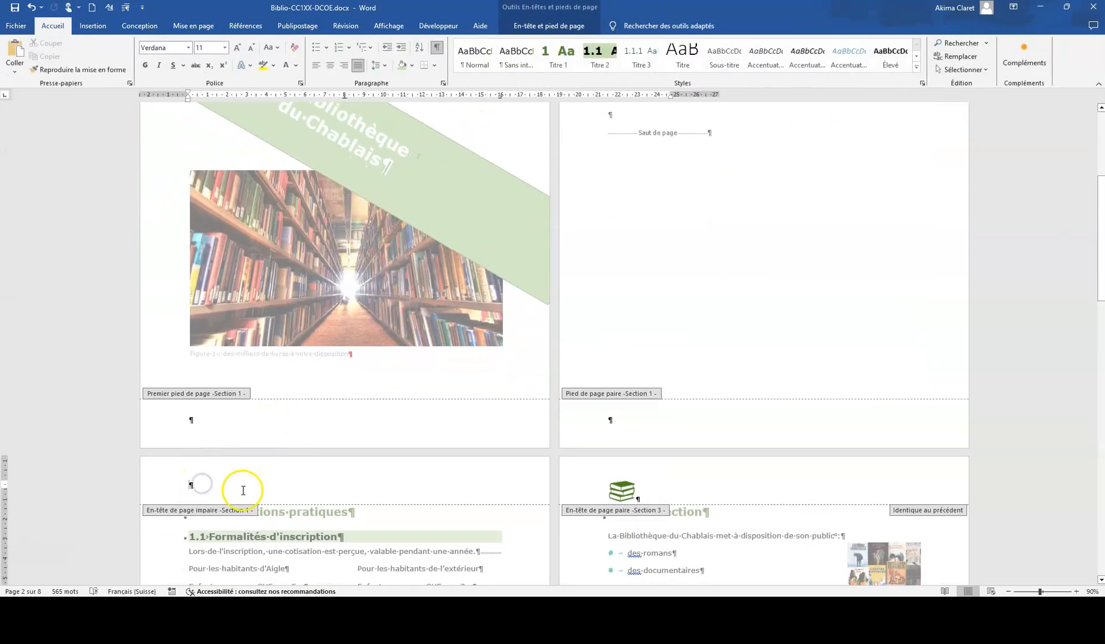
key(ctrl+v)
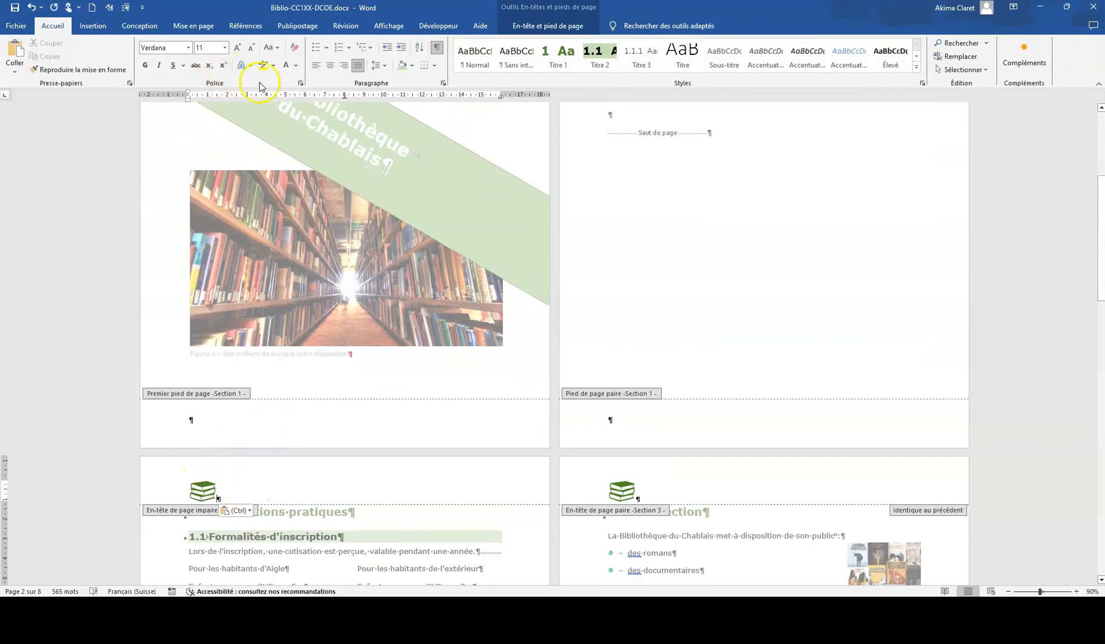
click(344, 65)
- Insert a Page field for the current page number in the section 1 even-page footer
scroll(627, 348, up, 3)
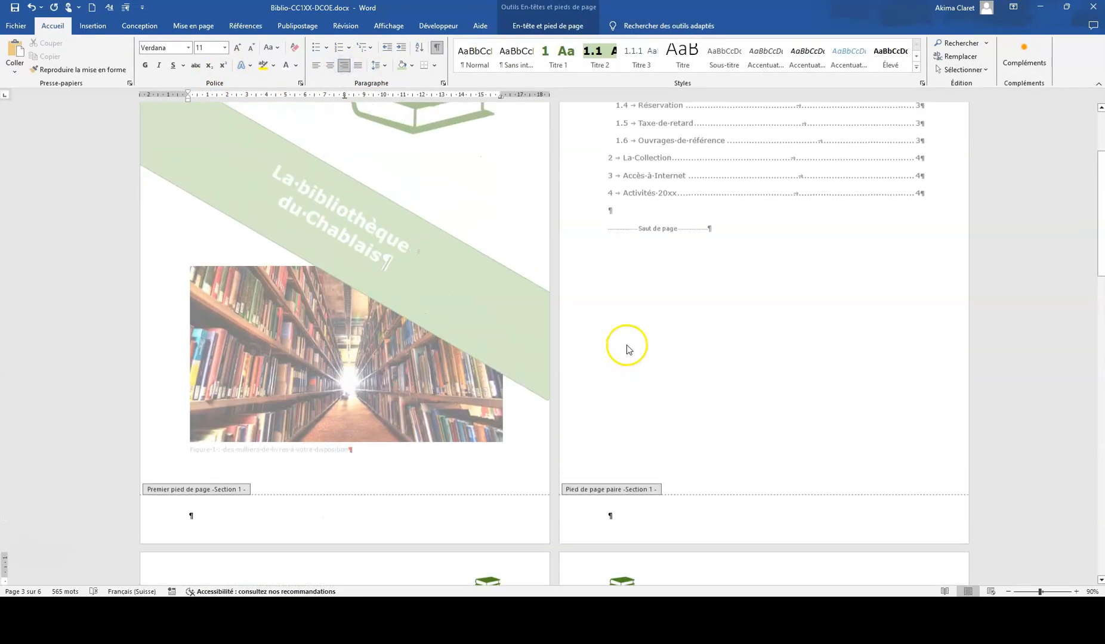
scroll(626, 349, up, 4)
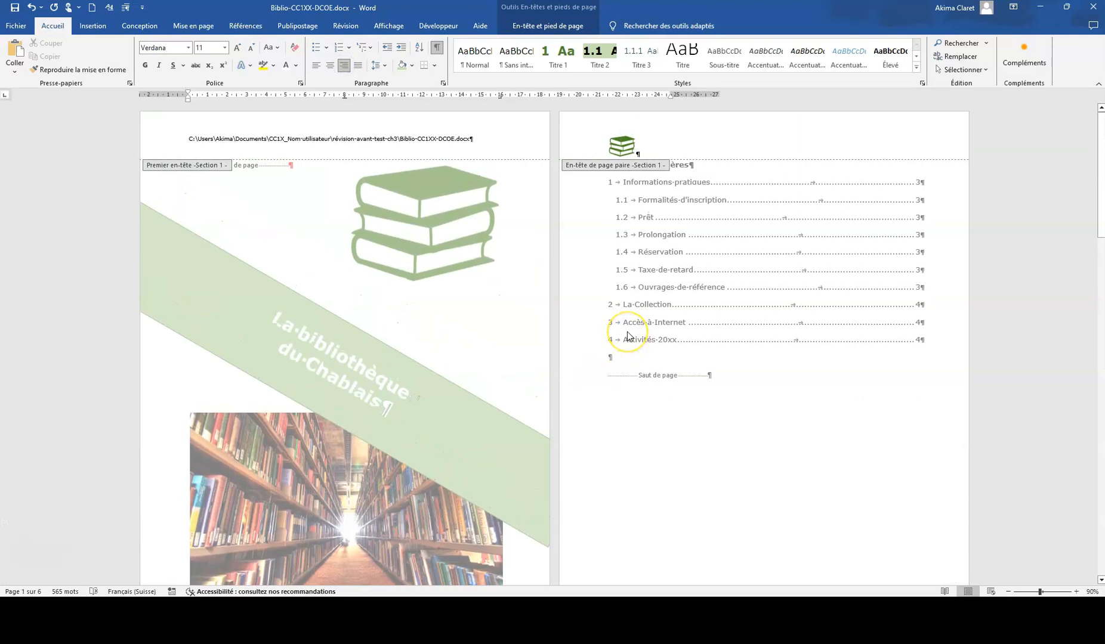
scroll(626, 334, down, 7)
click(624, 399)
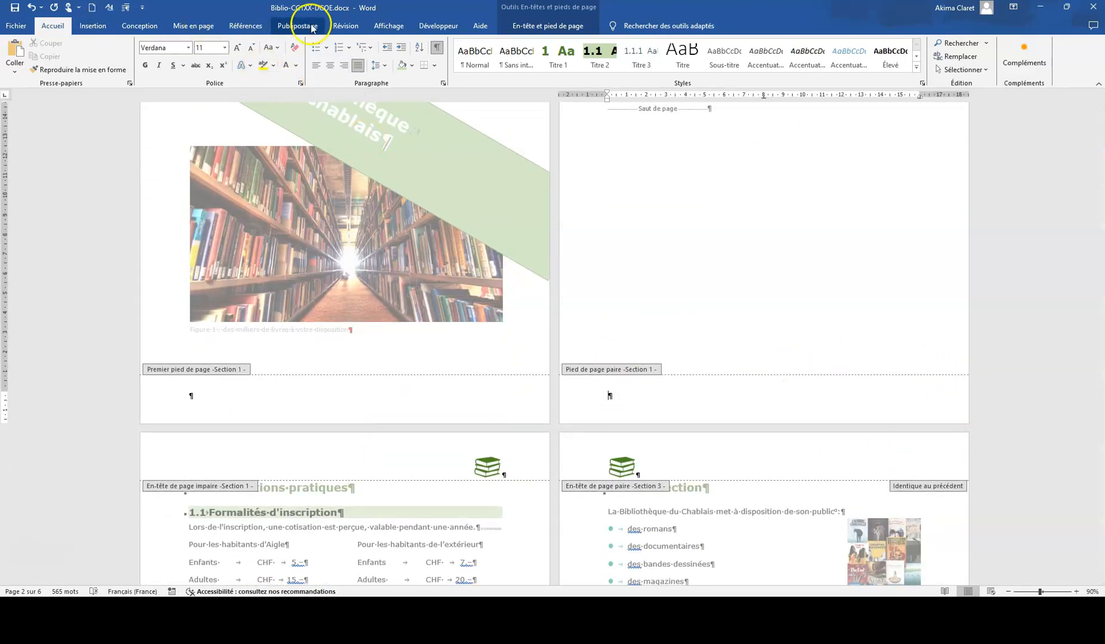
click(538, 33)
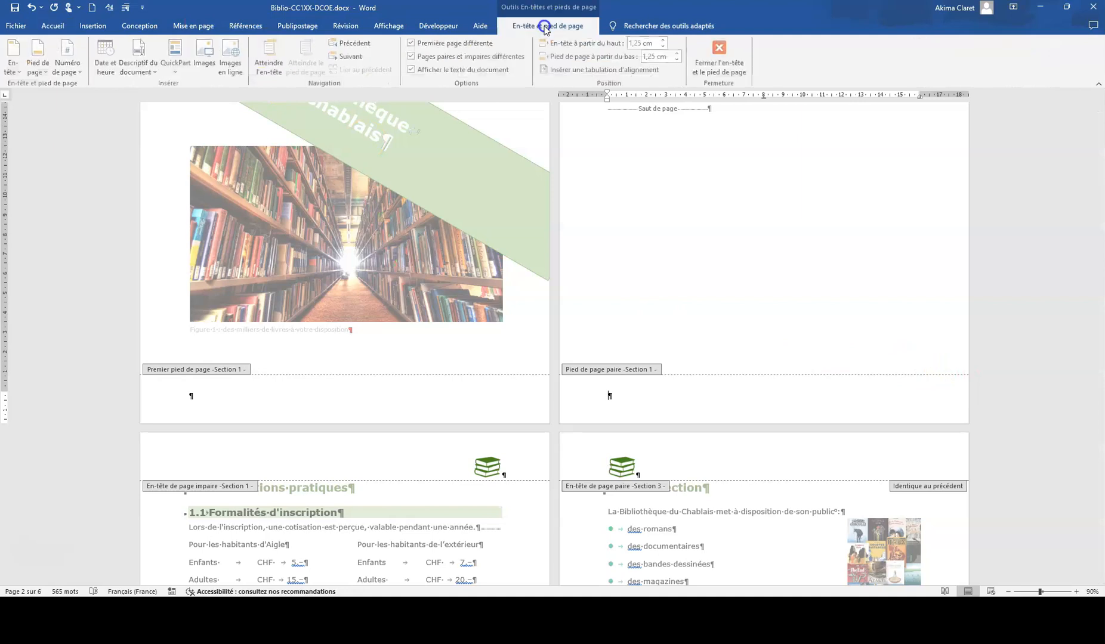
click(177, 68)
click(190, 113)
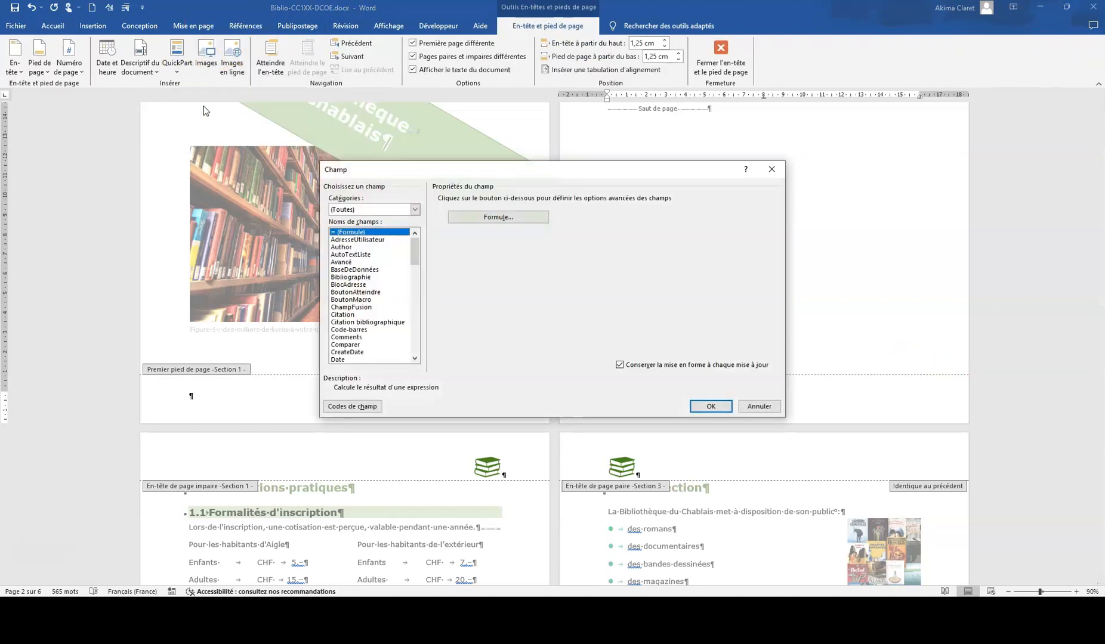
key(p)
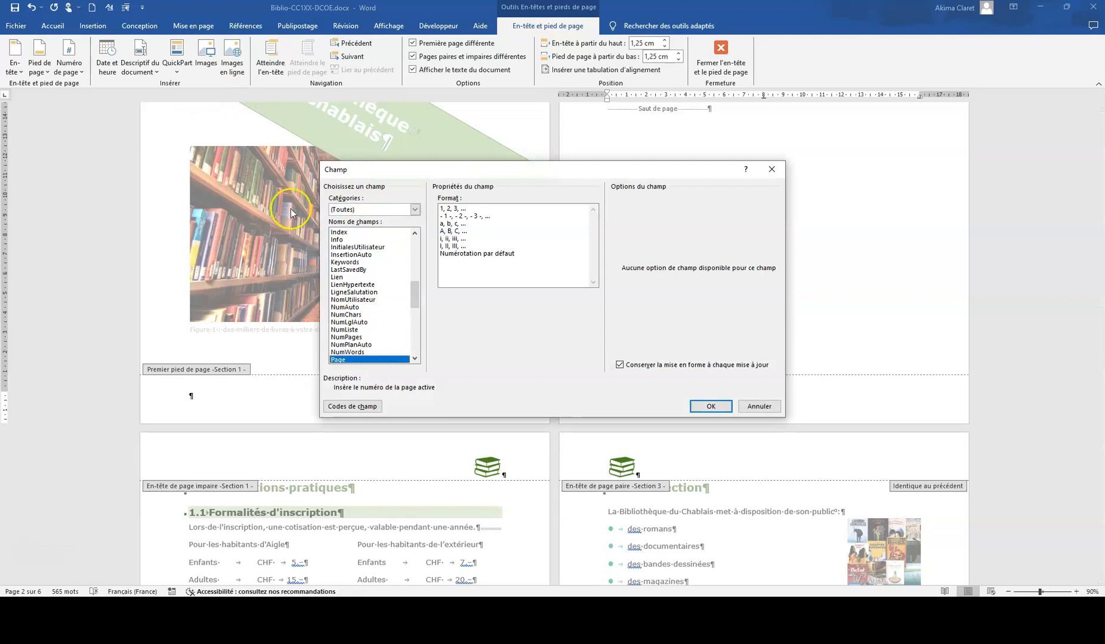
click(710, 406)
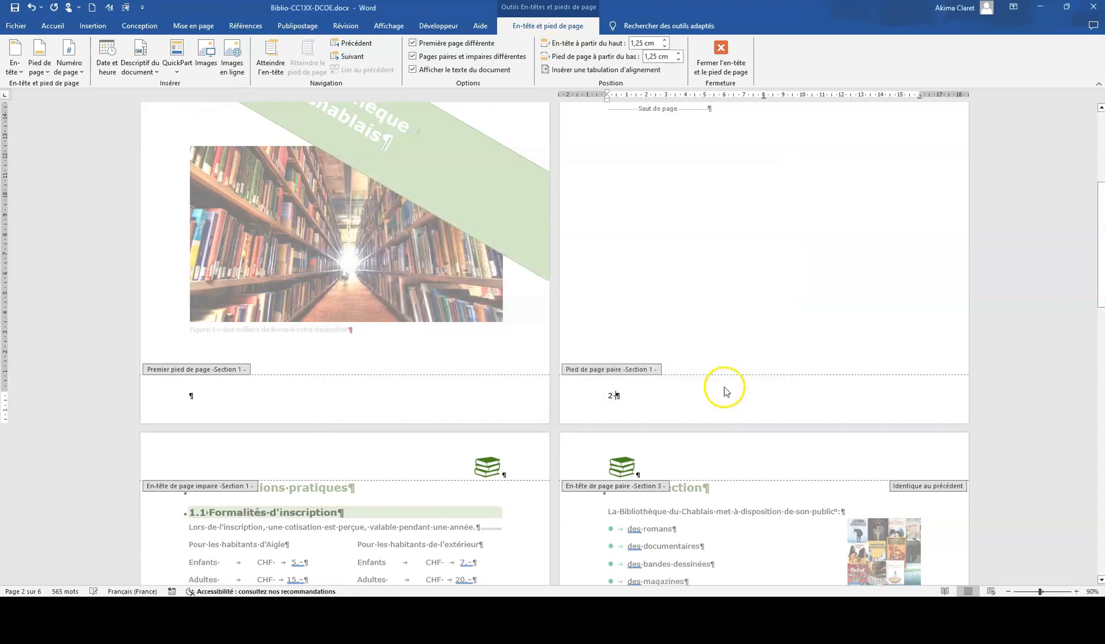
- Add a slash and a NumPages field after the page number in the even-page footer
text(/)
click(177, 57)
click(192, 113)
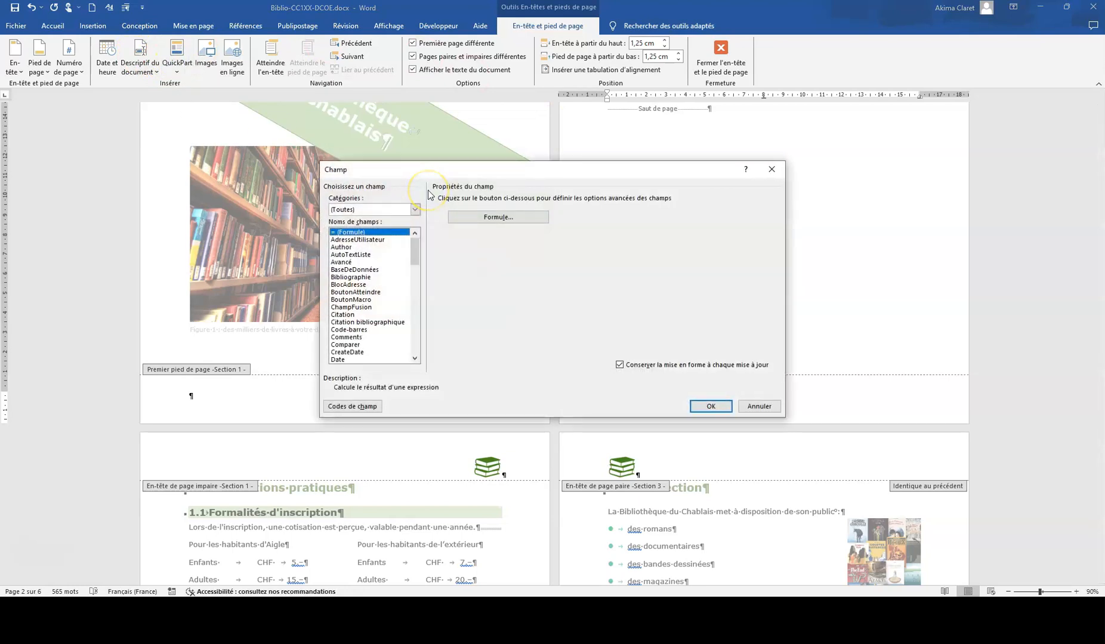
key(p)
key(Up)
key(Up)
key(Up)
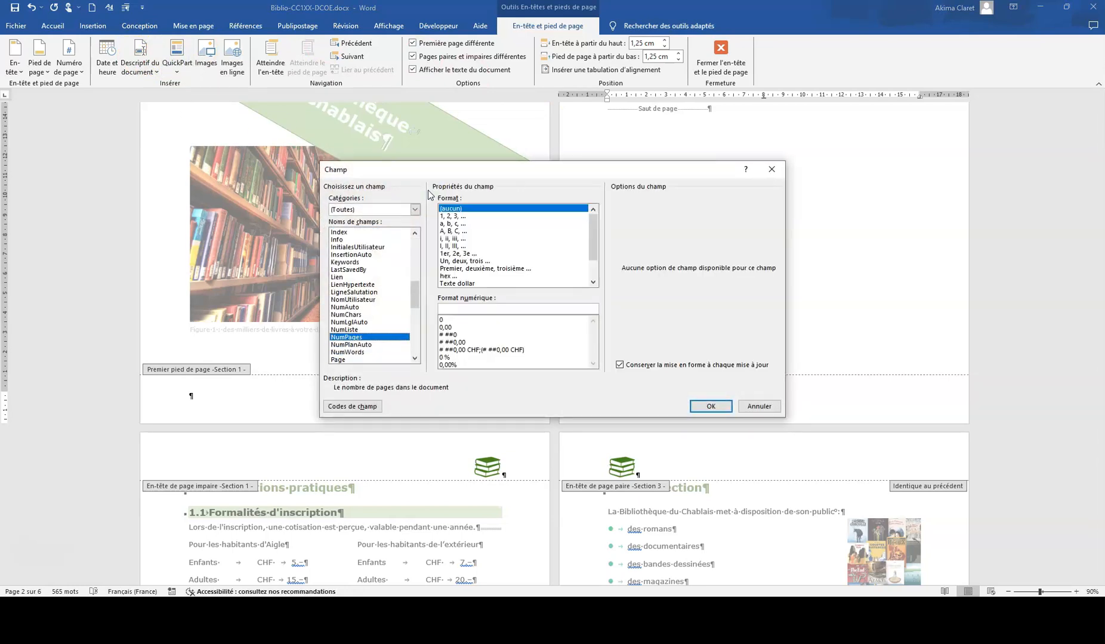
click(710, 406)
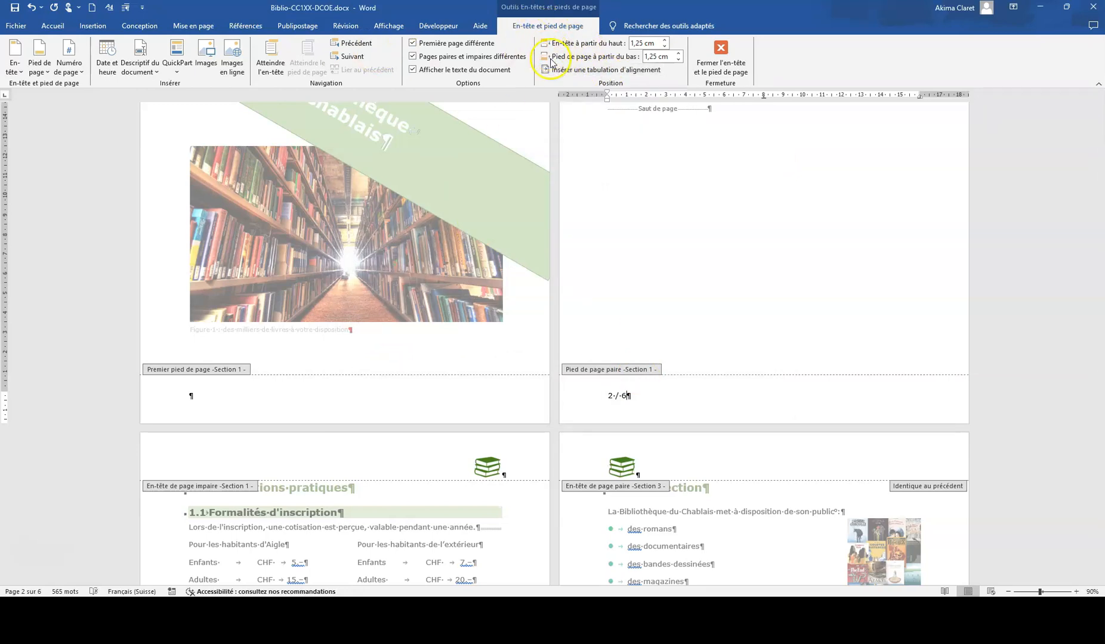
- Add a right alignment tab after the page count and insert an automatically updated date in the 09.02.2024 format
click(565, 71)
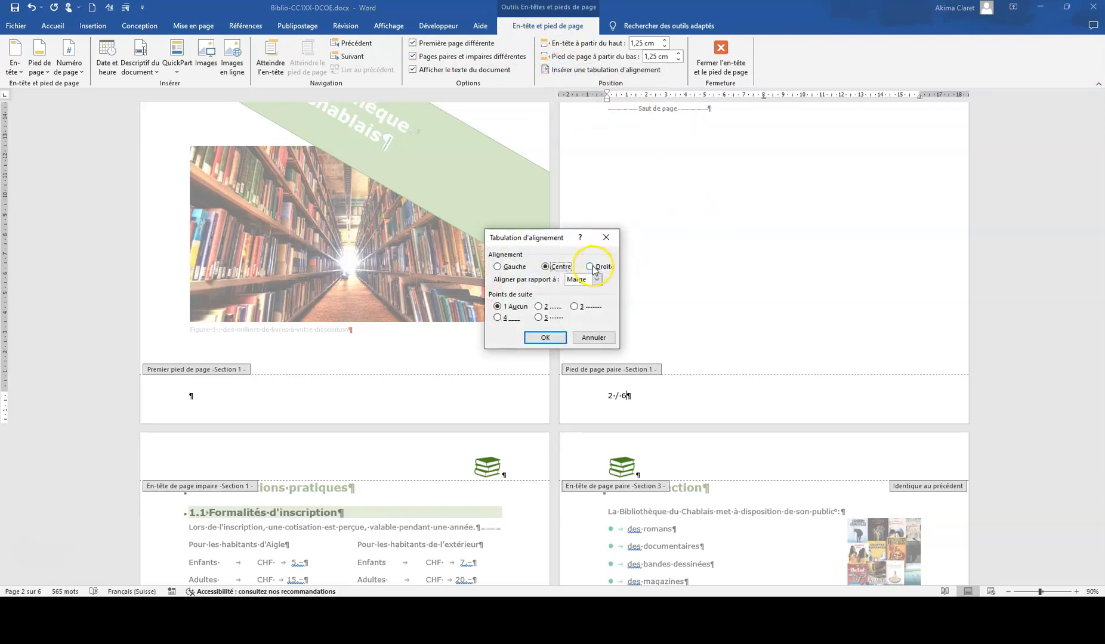
click(548, 337)
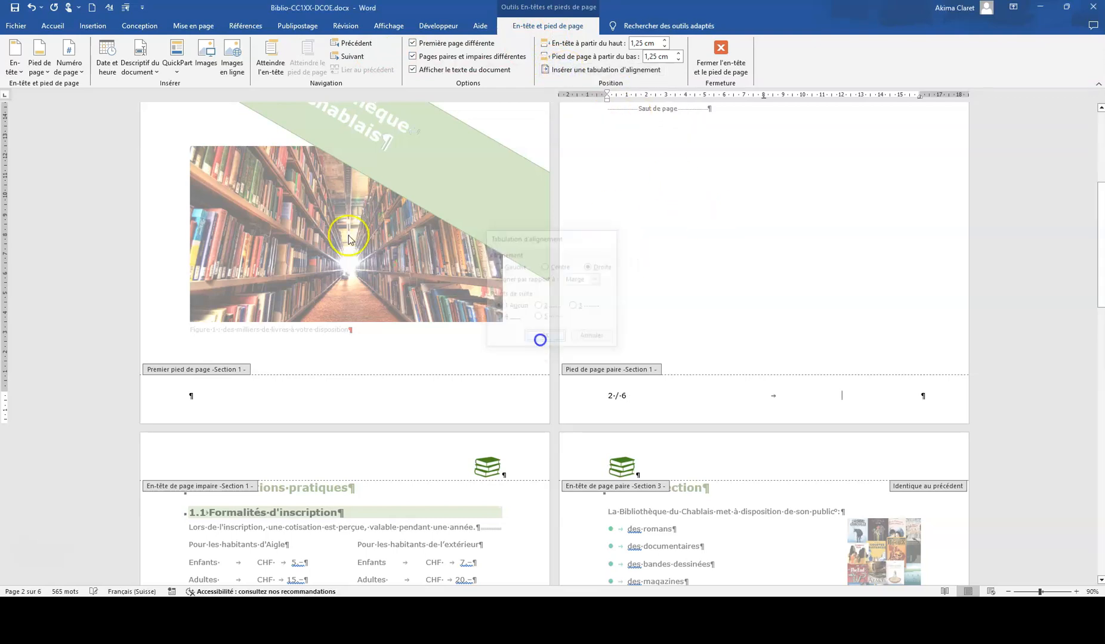
click(108, 57)
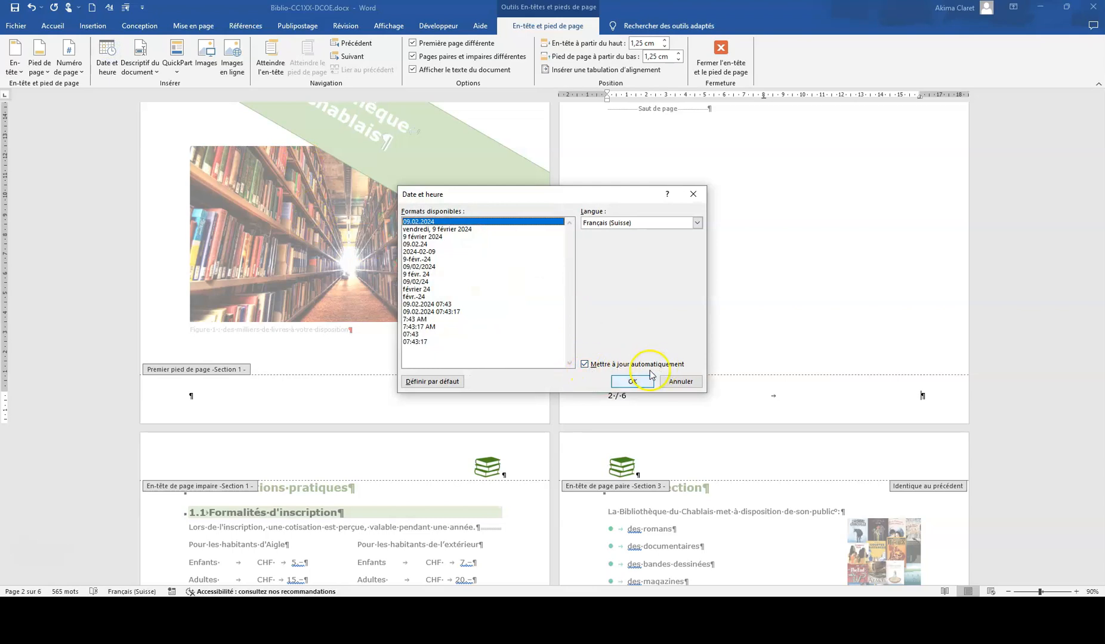
click(634, 381)
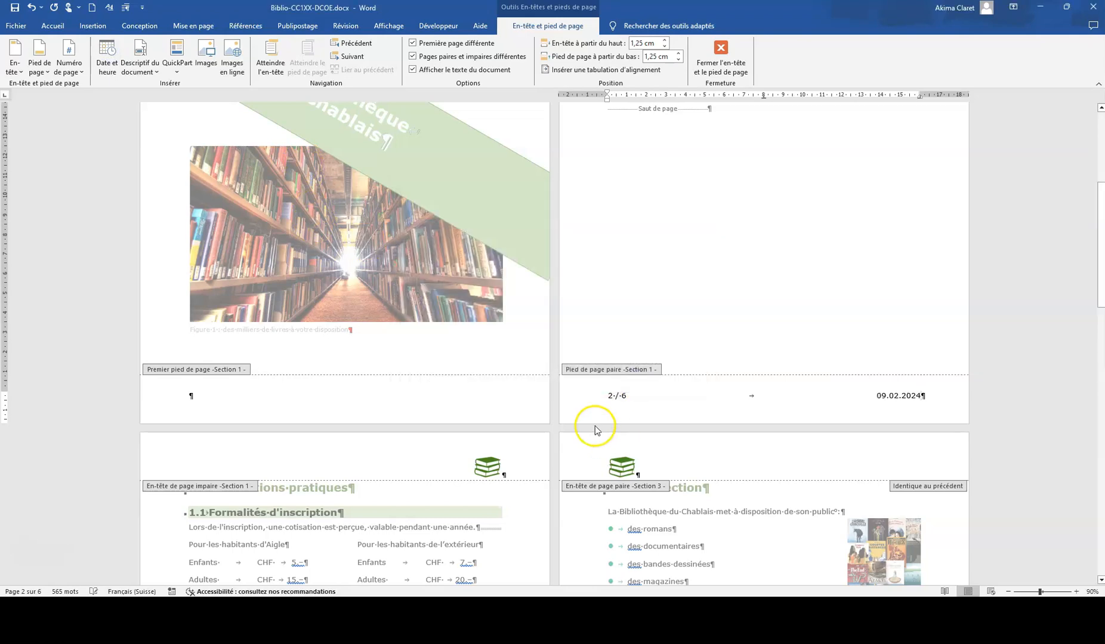
- Set up a green 2 ¼ pt top border for the whole even-page footer paragraph
click(581, 398)
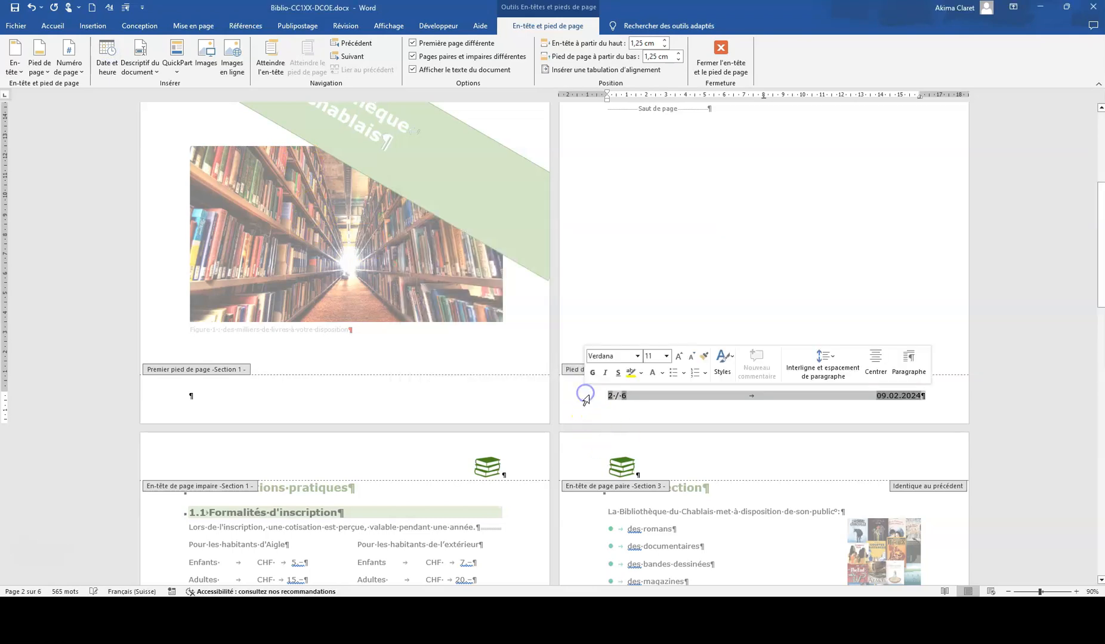
click(51, 27)
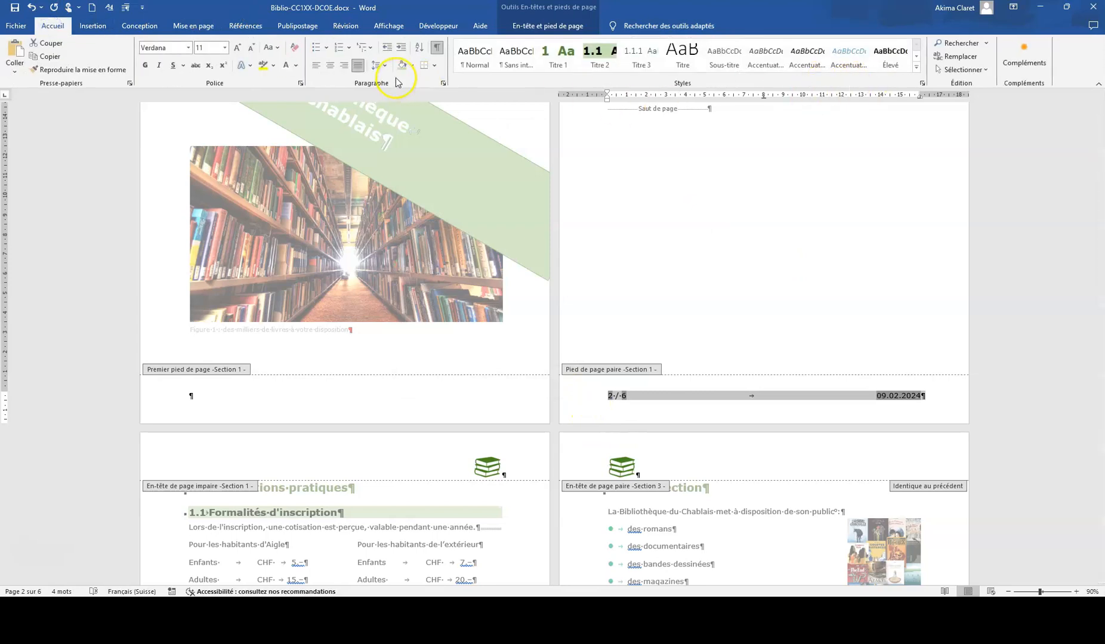
click(434, 65)
click(474, 285)
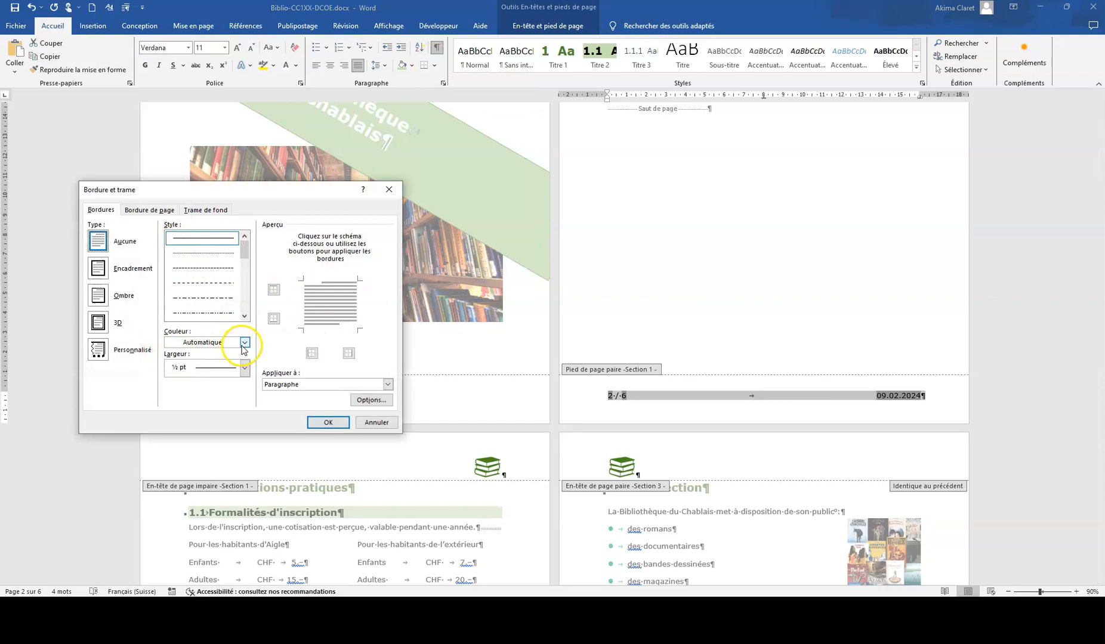
click(244, 368)
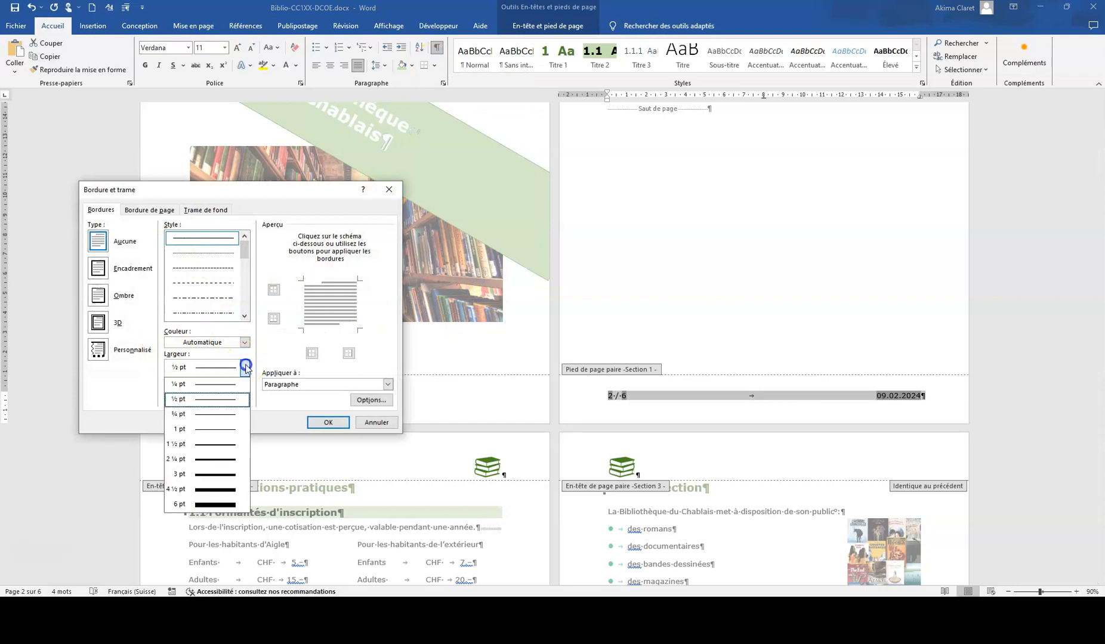
click(225, 452)
click(244, 342)
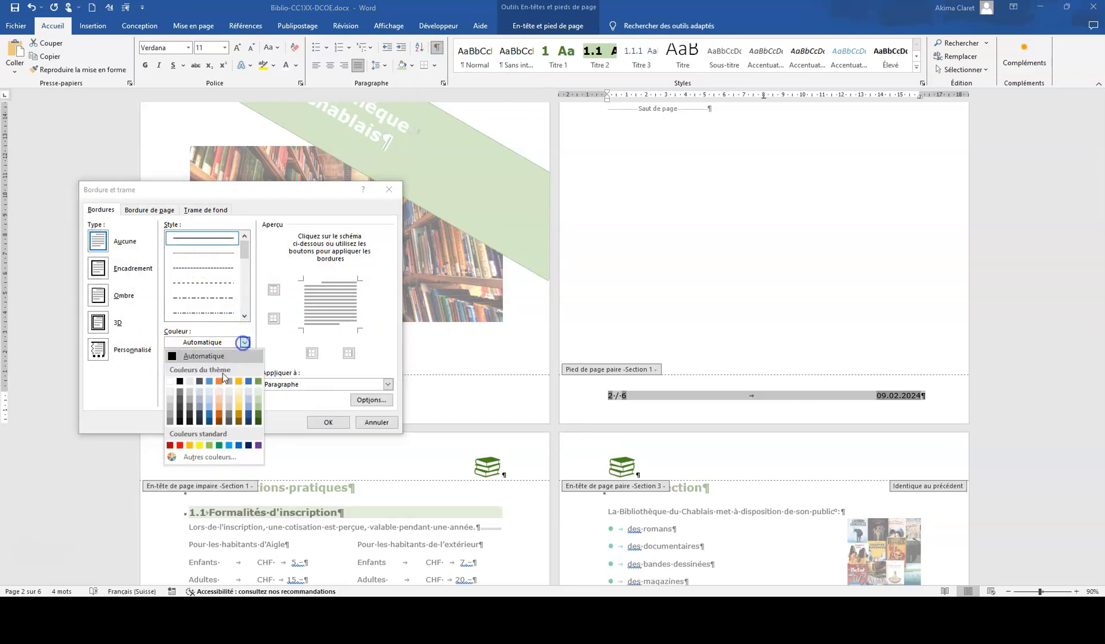
click(219, 444)
click(325, 280)
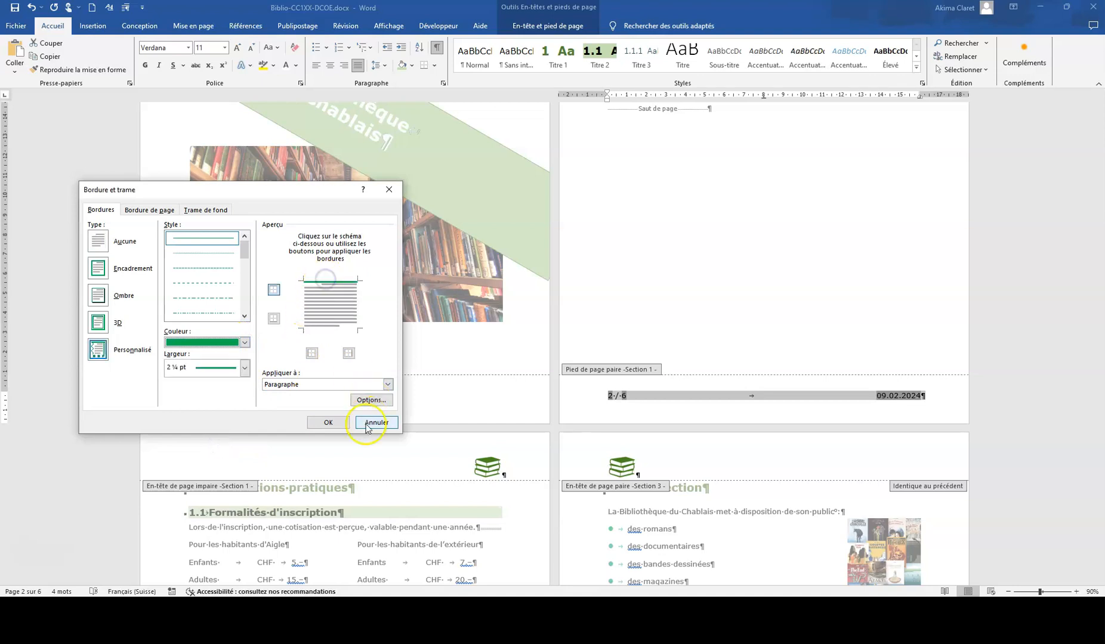
- Set the footer border's width to 1 ½ pt and its top distance from the text to 4 pt, and apply it
click(244, 367)
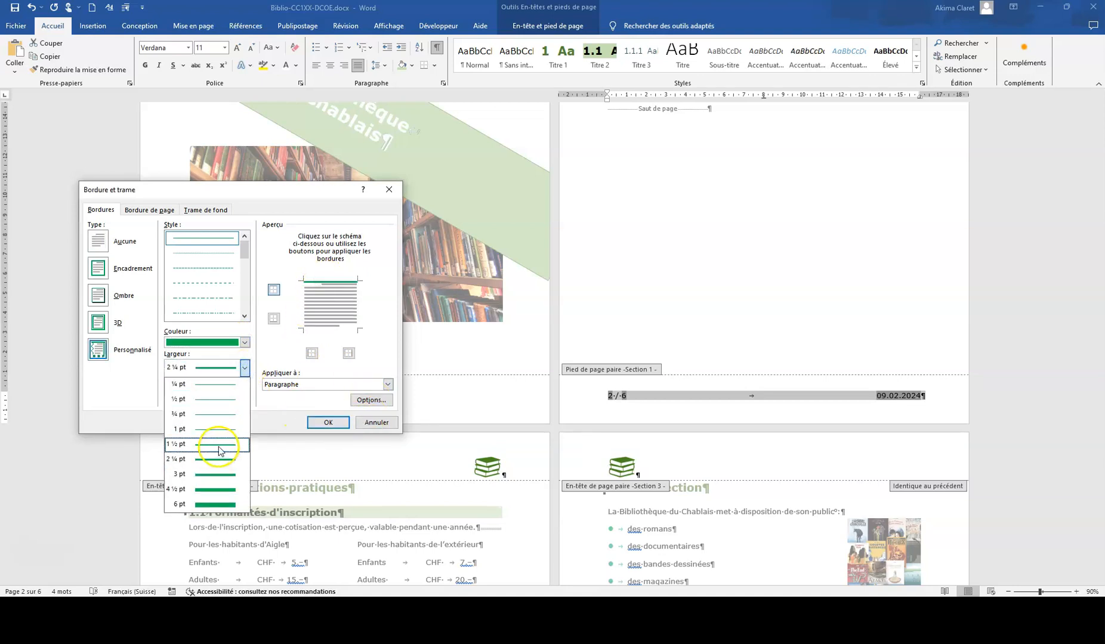
click(220, 450)
click(386, 403)
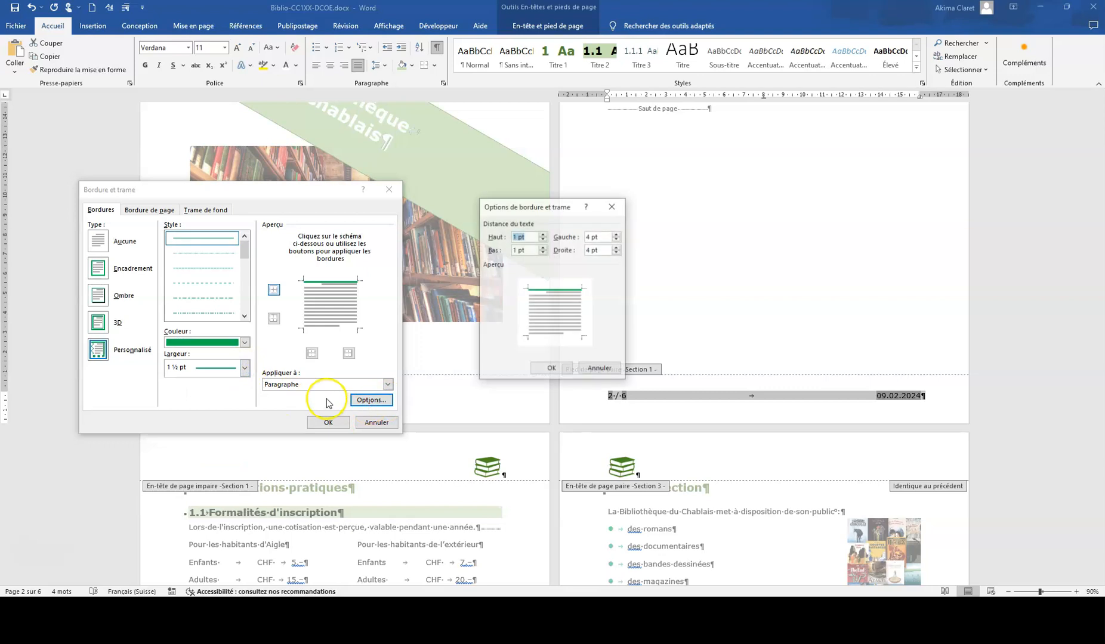
click(542, 234)
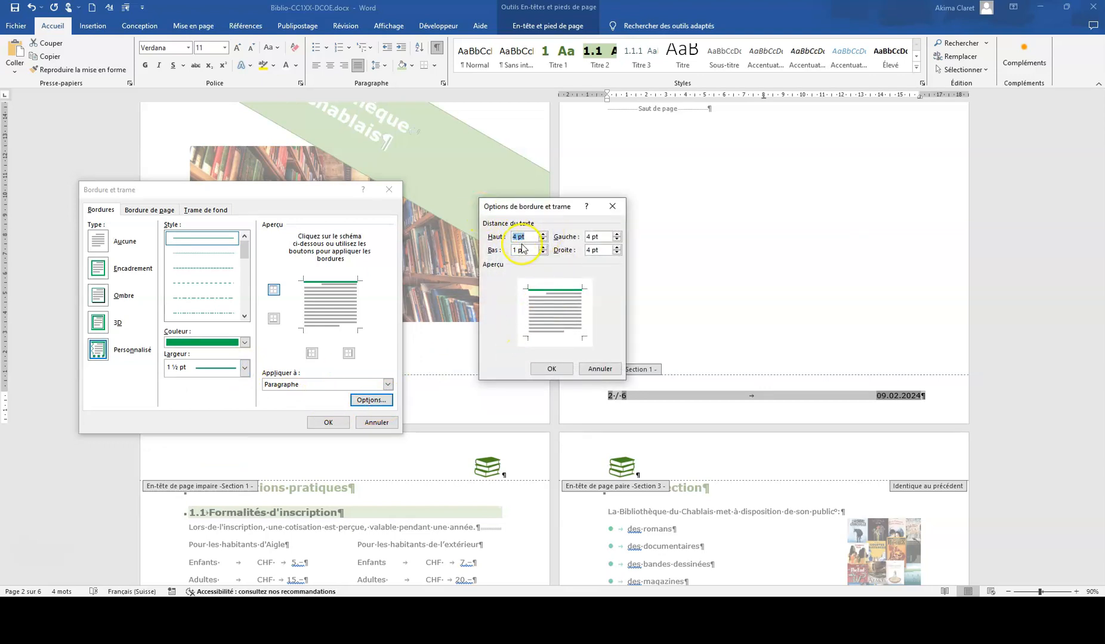
click(551, 369)
click(336, 425)
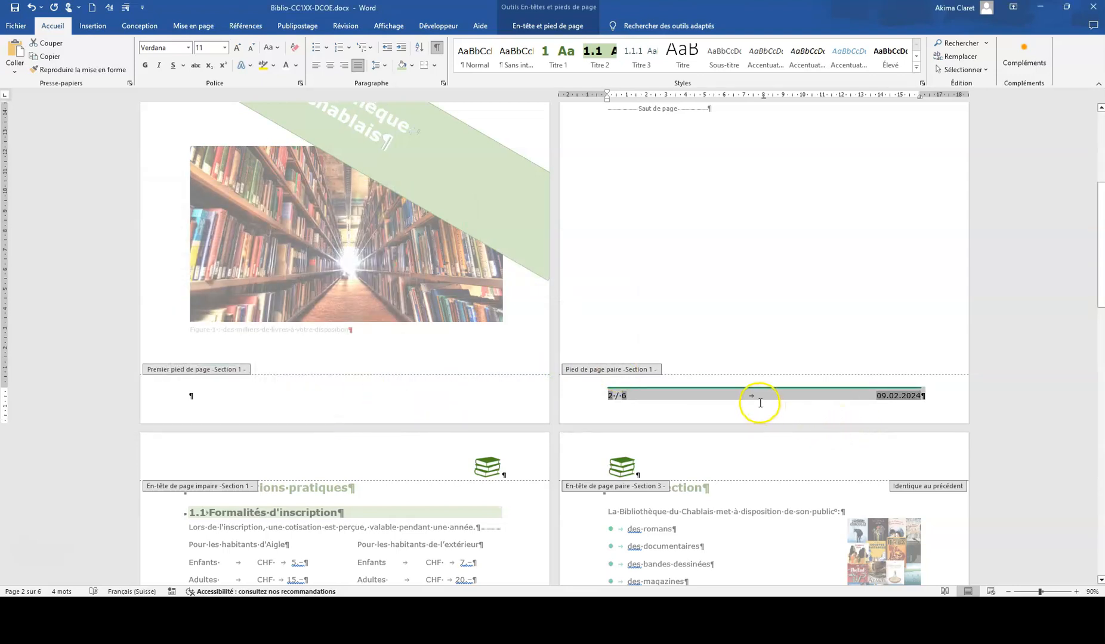
- Paste the even-page footer's content into the odd-page footer of section 1 and remove the extra empty paragraph
scroll(759, 402, down, 6)
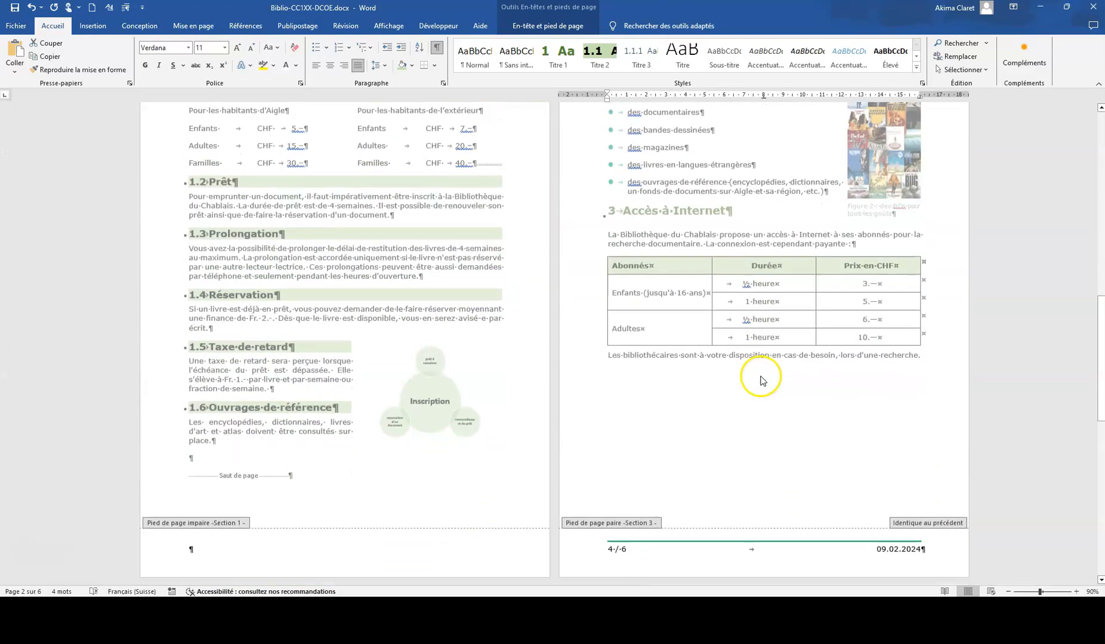
click(205, 427)
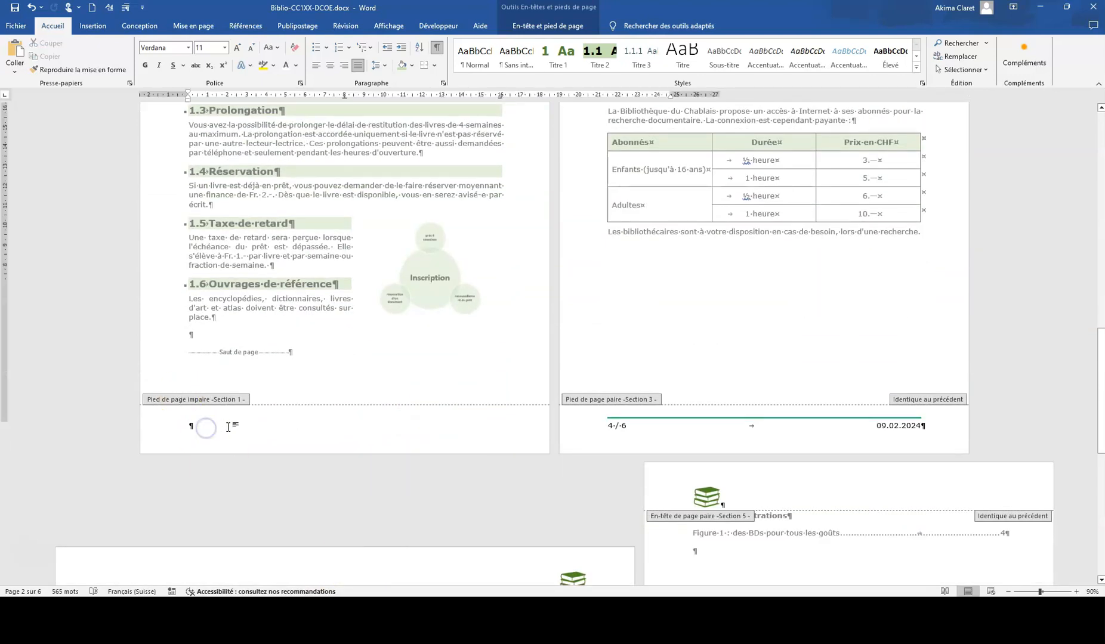
text(3 / 6	09.02.2024)
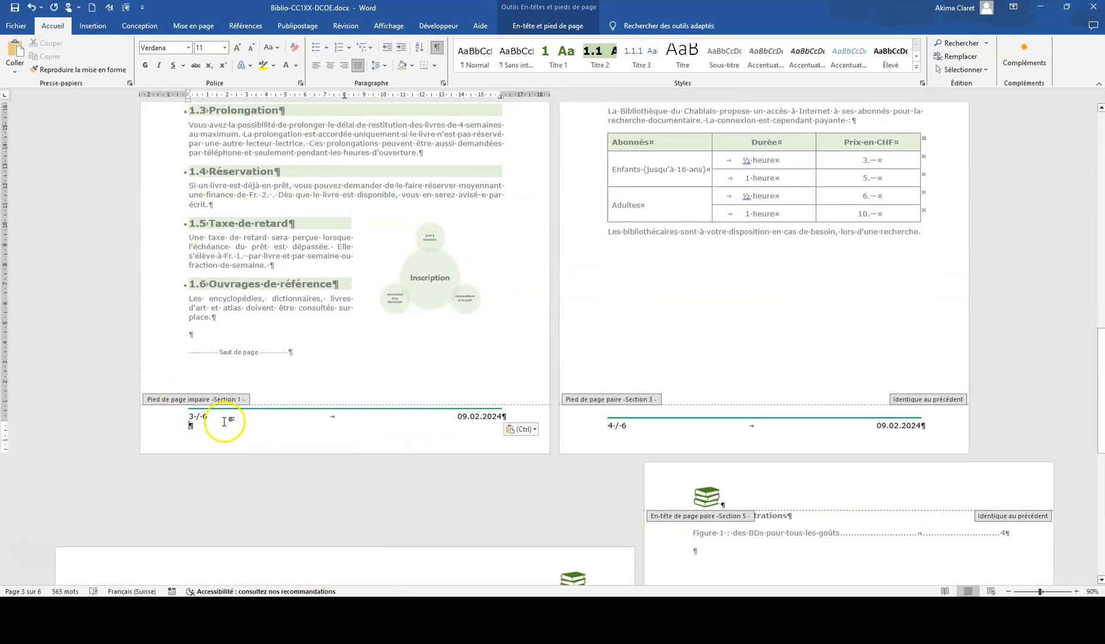
key(BackSpace)
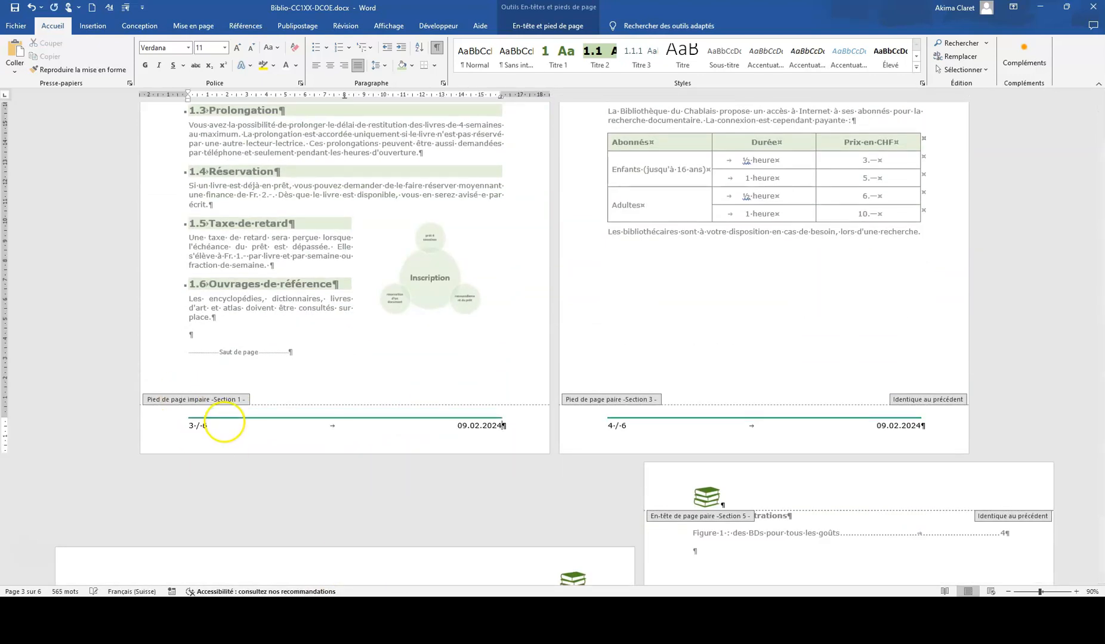
- Swap the odd-page footer's contents so the date stands at the left and the page number/count at the right, and save the document
triple_click(195, 428)
click(205, 430)
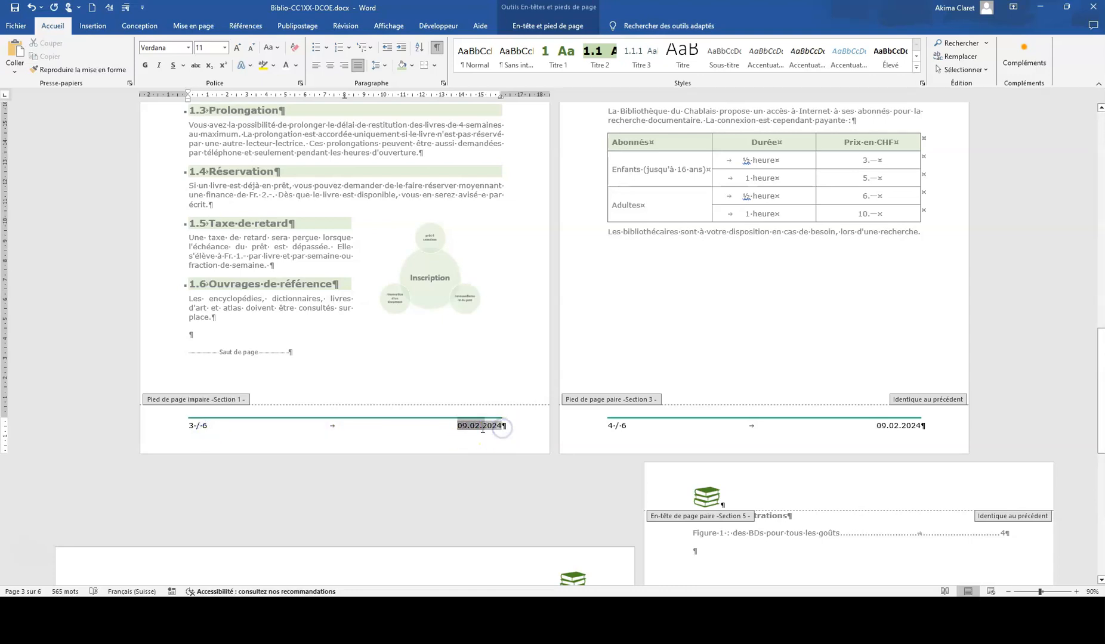
key(Delete)
text(09.02.2024)
click(245, 429)
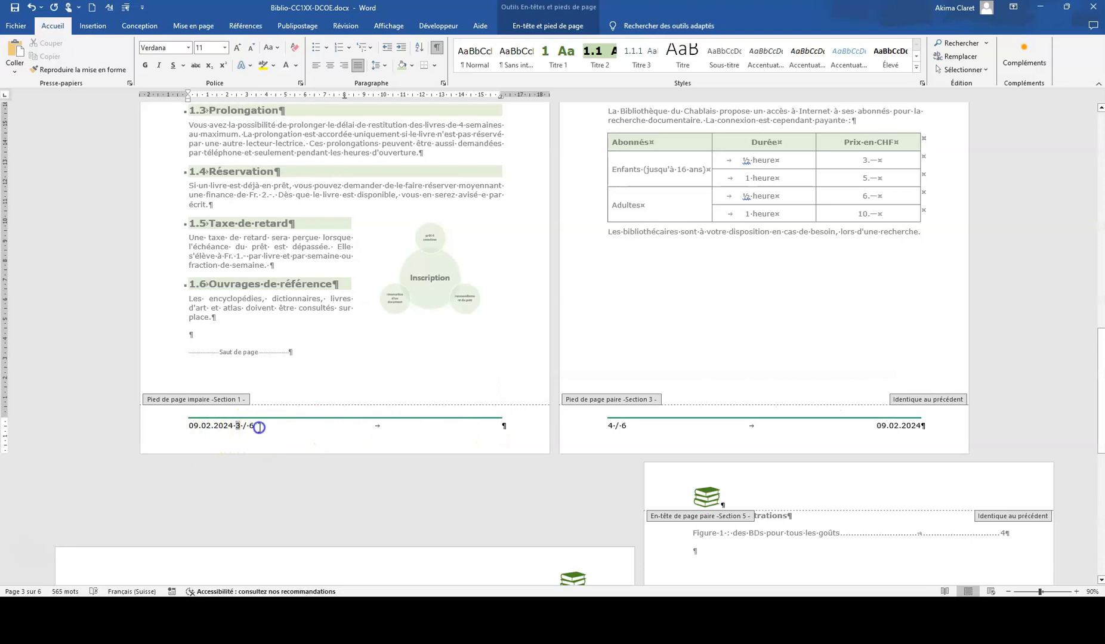
key(Delete)
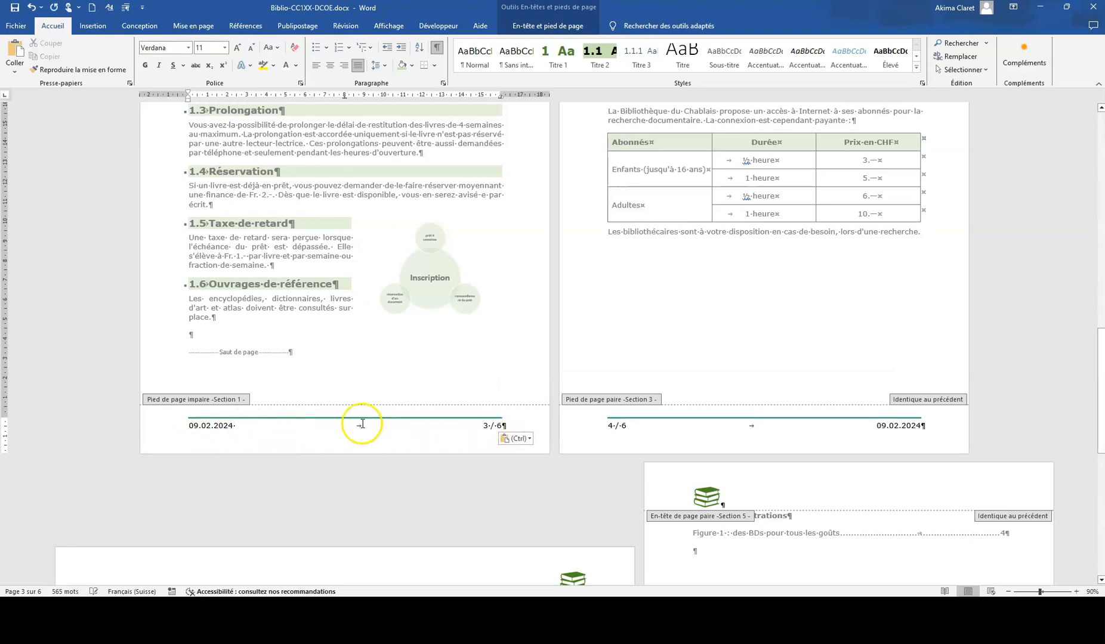
click(237, 428)
key(BackSpace)
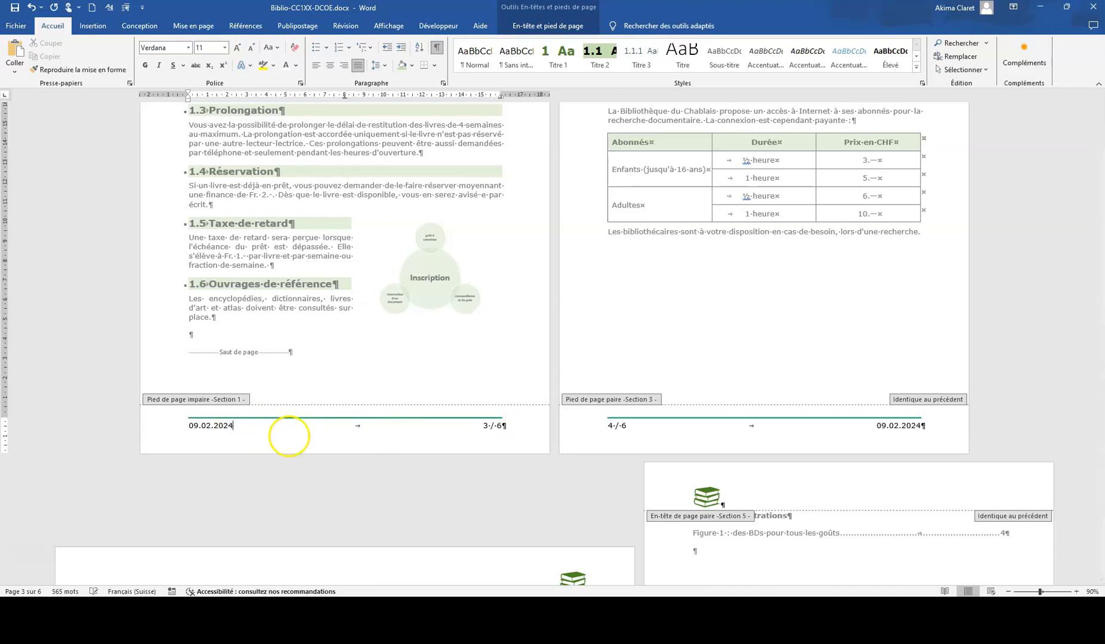
click(15, 8)
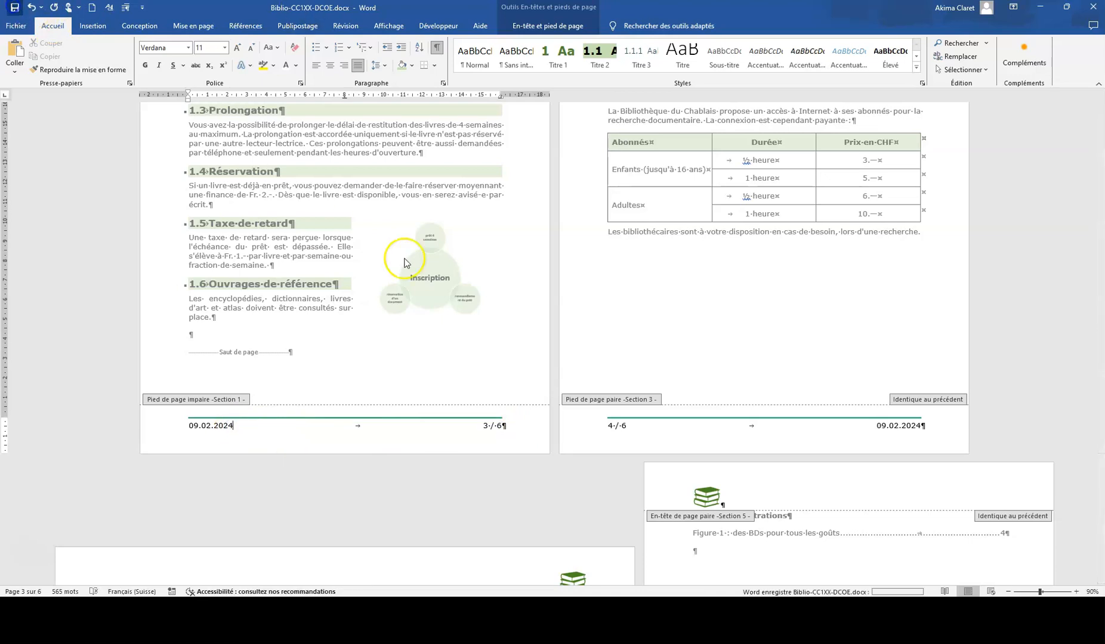
- Check the odd and even headers and footers on the pages of every section through to the last page
scroll(782, 305, up, 7)
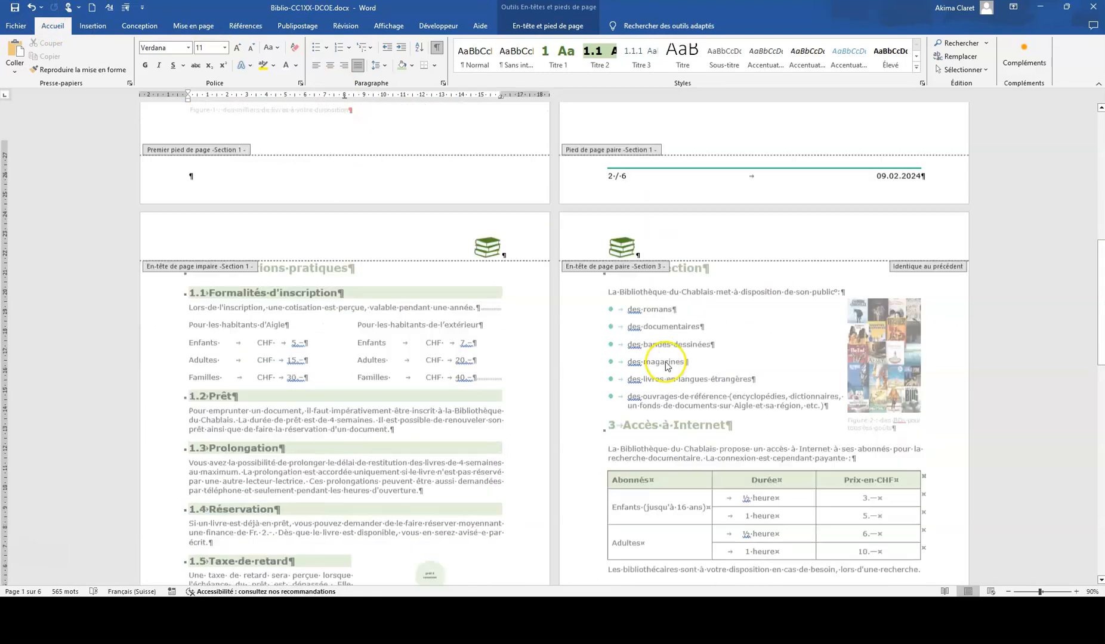
scroll(662, 364, down, 7)
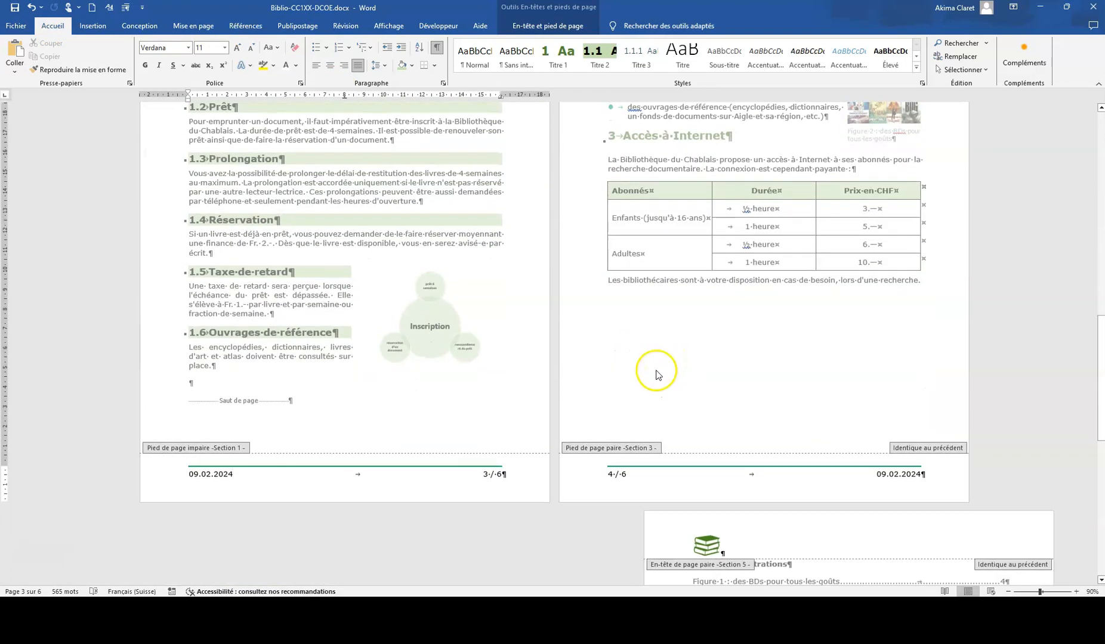
scroll(666, 359, up, 3)
scroll(685, 449, down, 8)
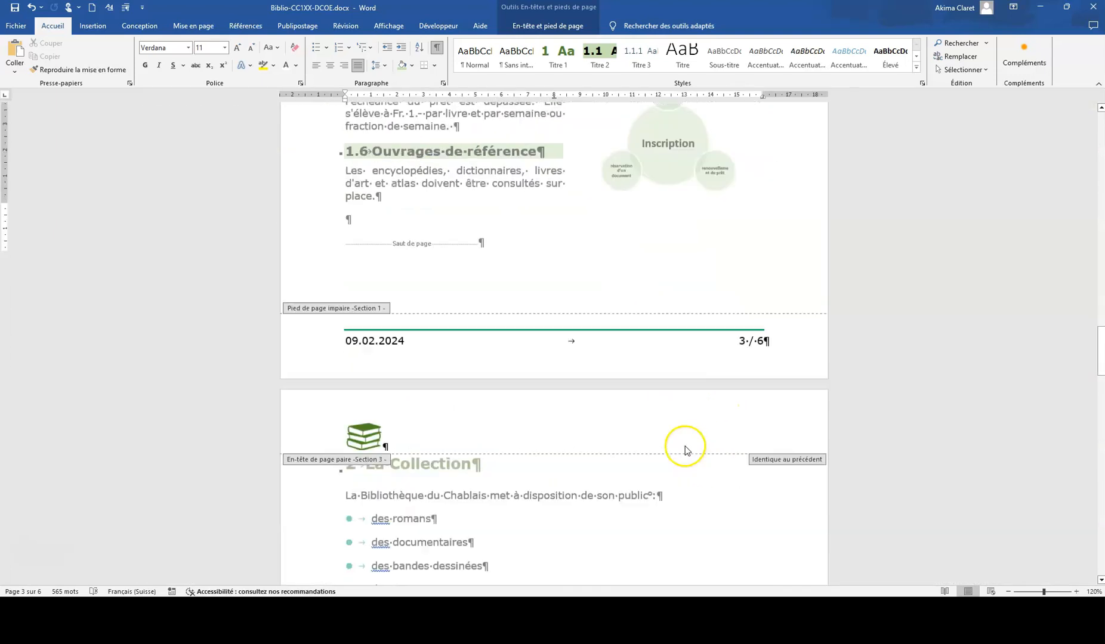
scroll(686, 449, down, 6)
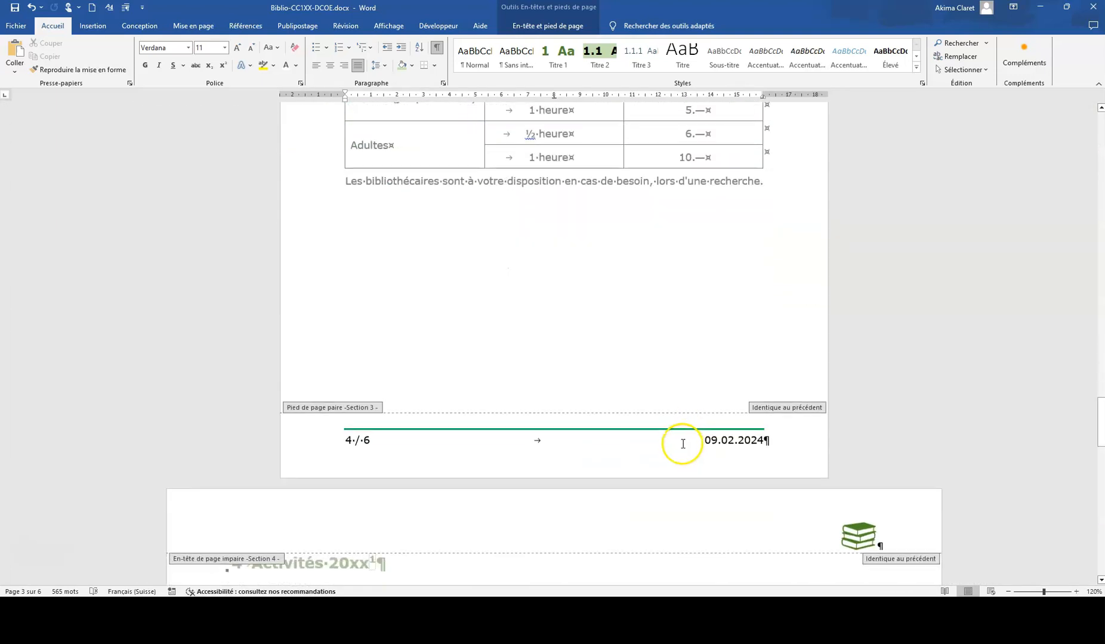
scroll(683, 444, down, 10)
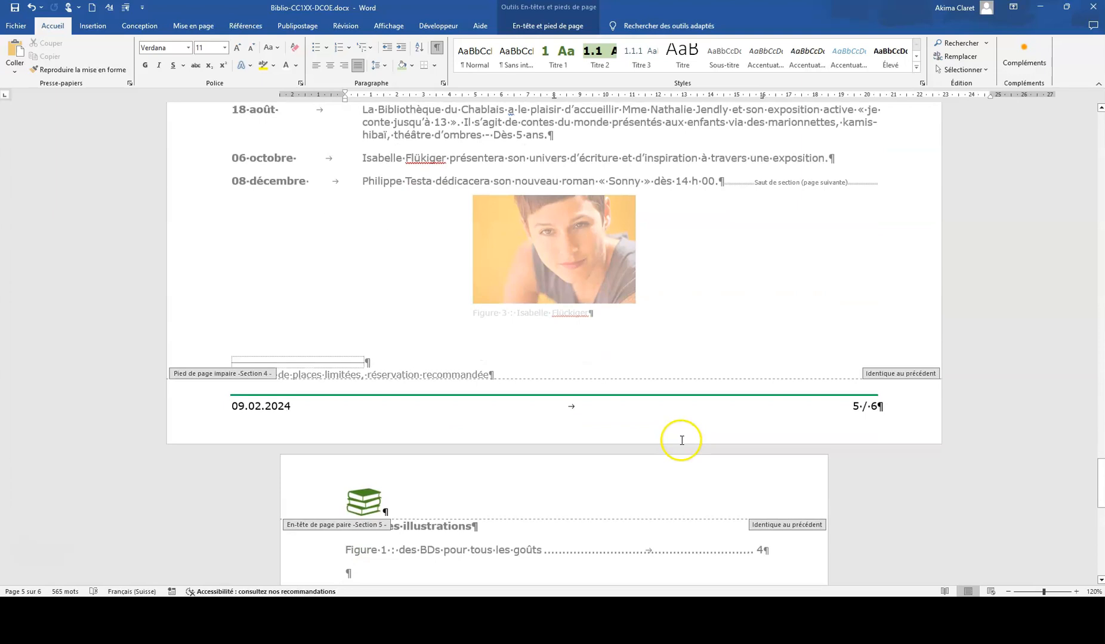
scroll(820, 454, down, 12)
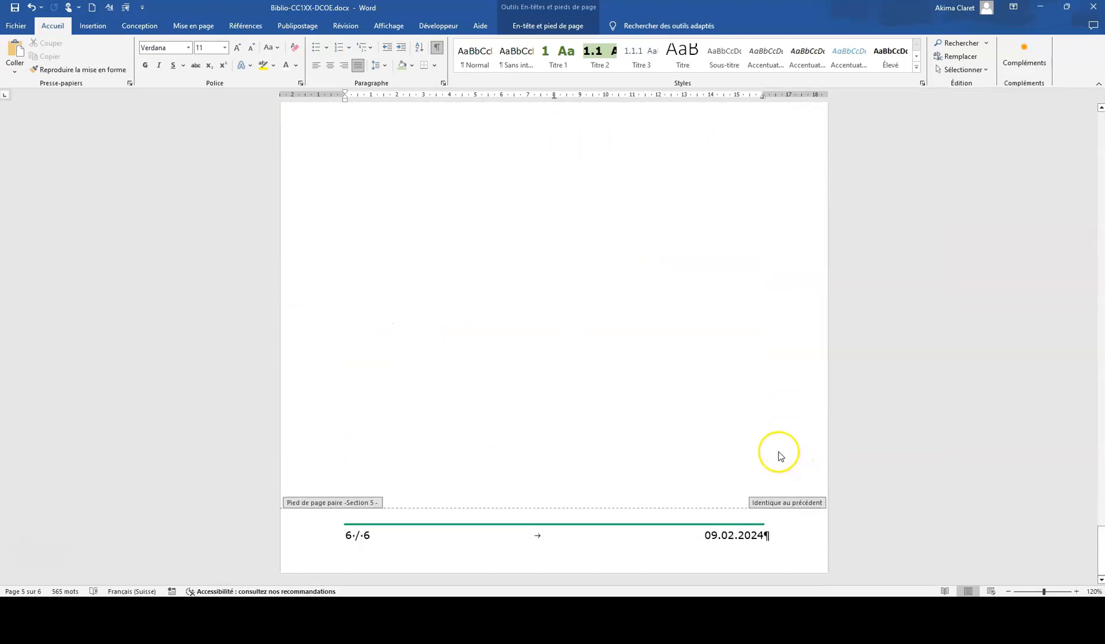
scroll(770, 154, up, 4)
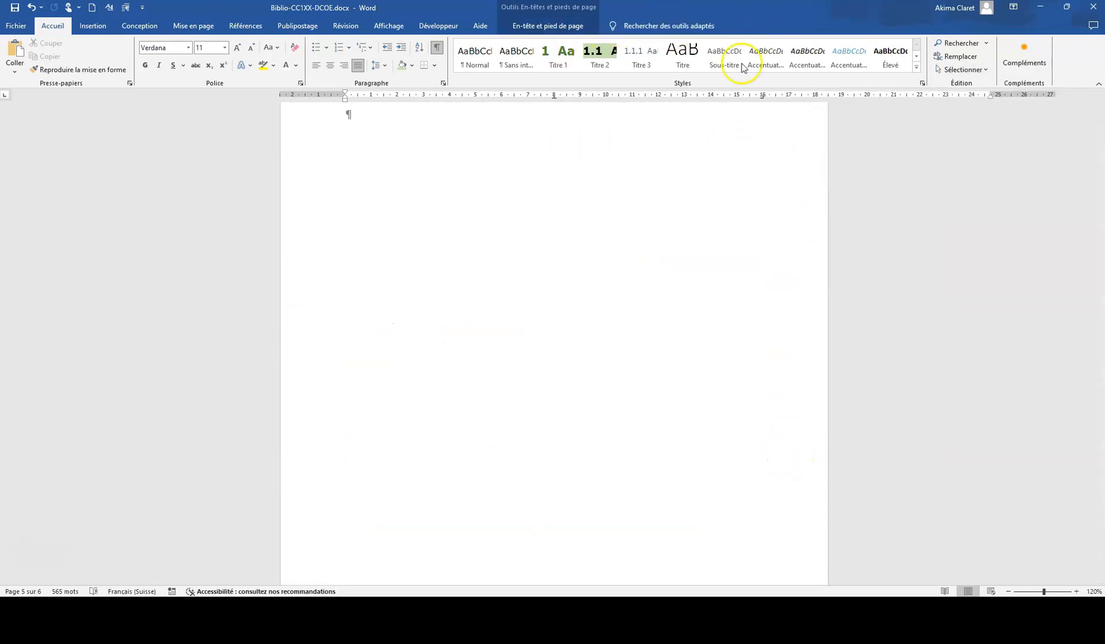
- Leave header and footer editing and update the entire table of contents on page 2
click(538, 27)
click(720, 57)
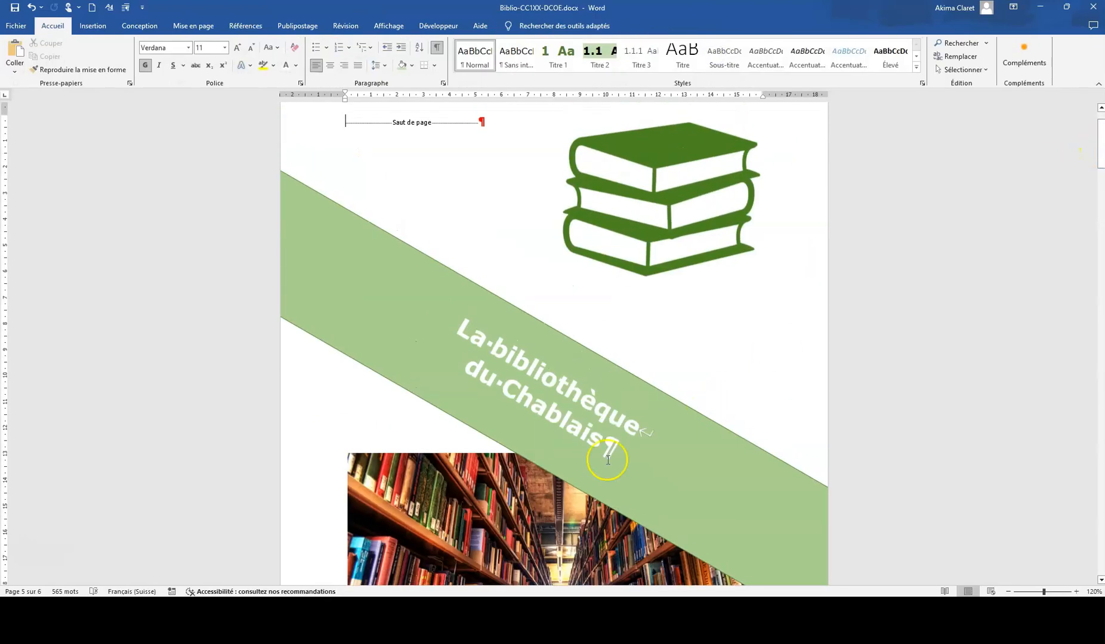
scroll(608, 460, down, 10)
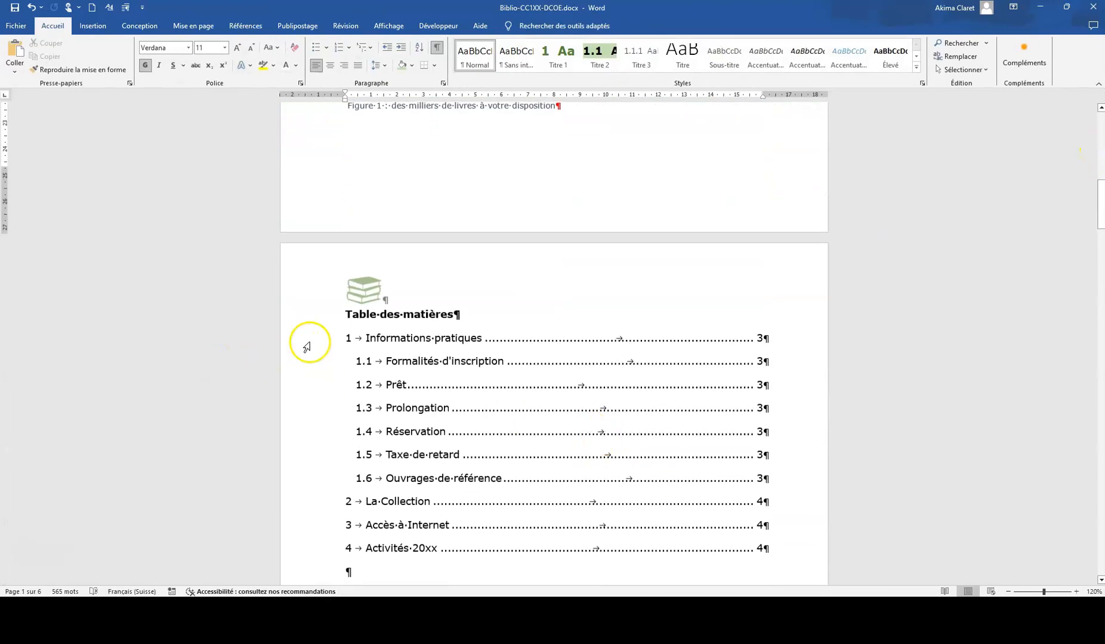
drag(345, 338, 699, 543)
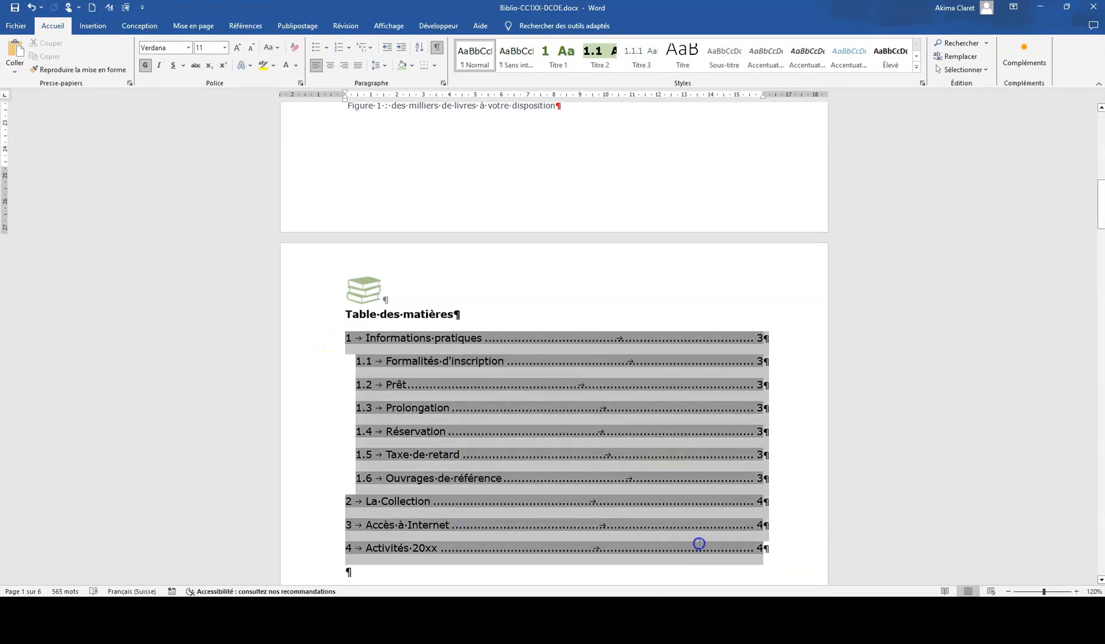
right_click(459, 352)
click(504, 430)
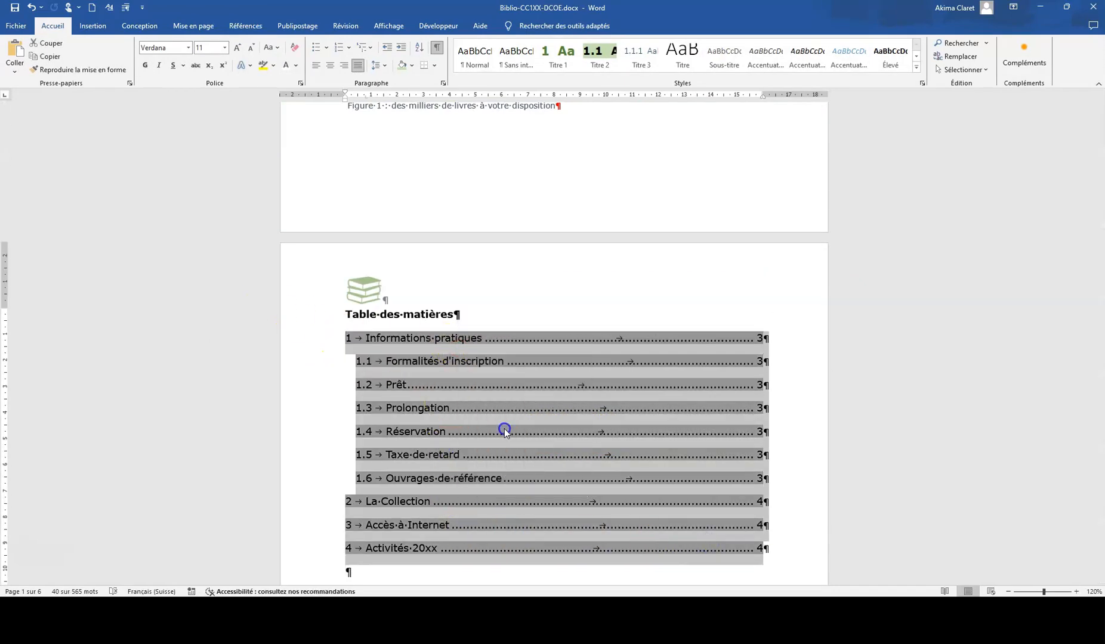
click(395, 437)
click(447, 454)
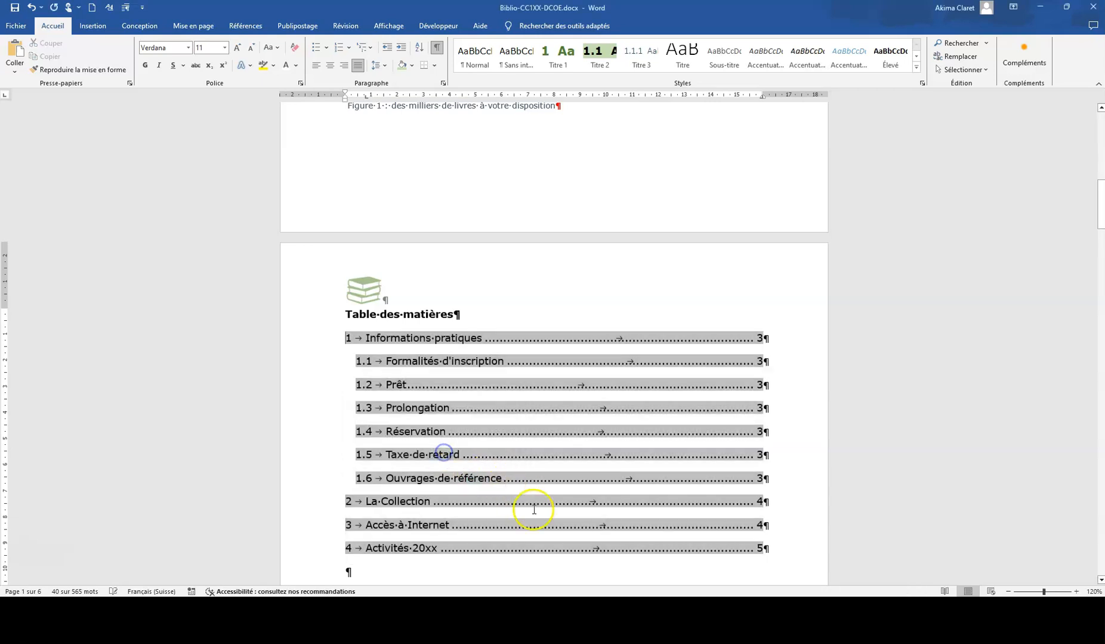
- Update the entire table of illustrations on the last page
drag(1099, 191, 1099, 591)
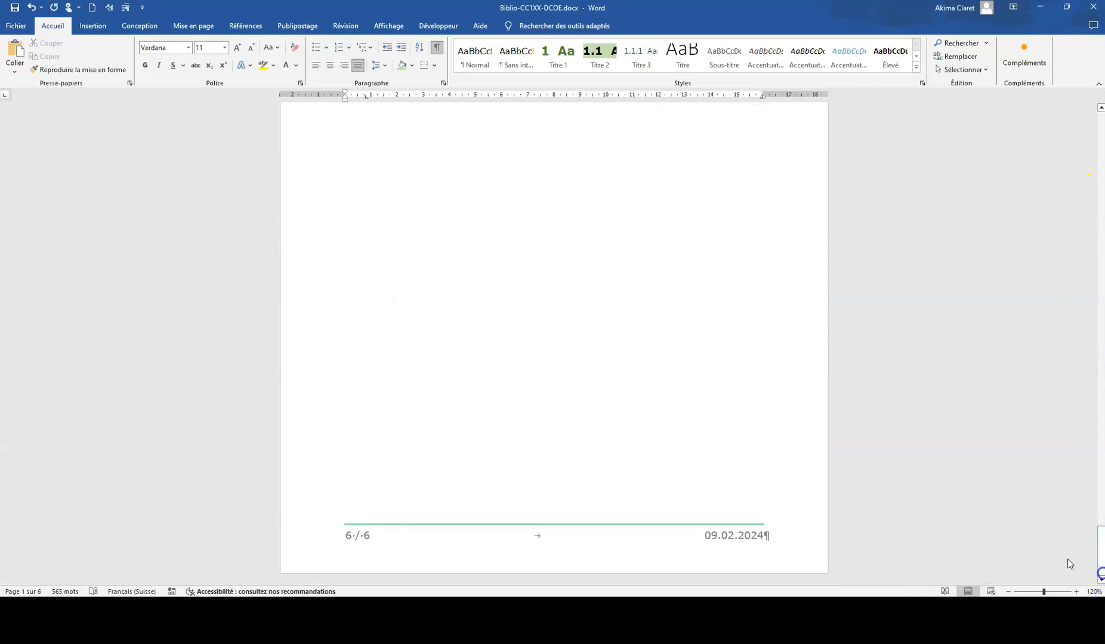
scroll(559, 312, up, 10)
click(300, 221)
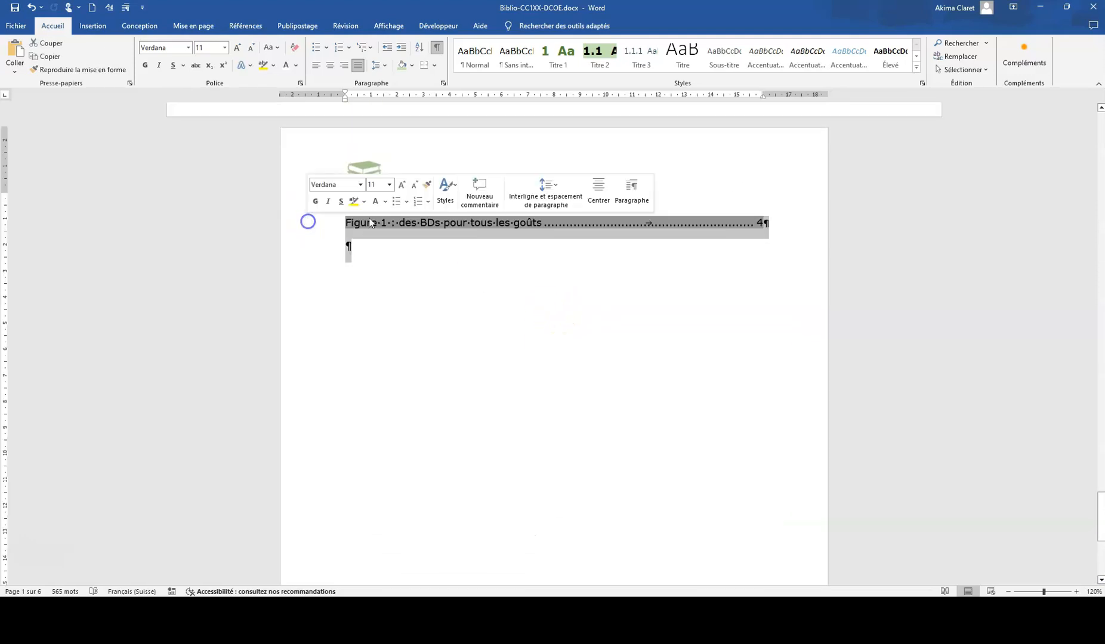
right_click(422, 221)
click(465, 306)
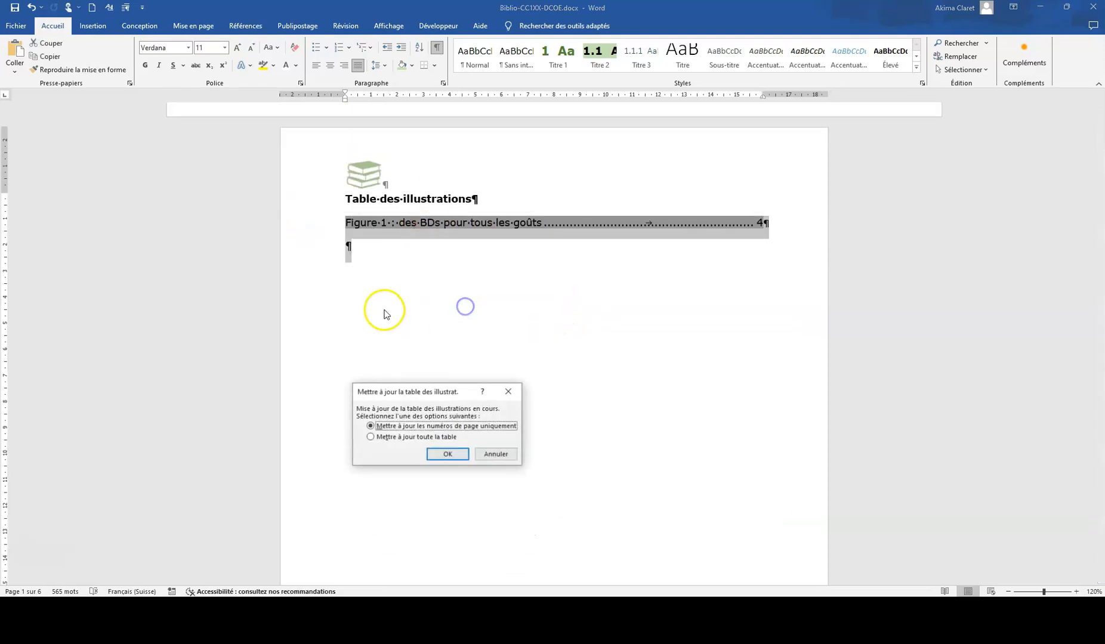
click(371, 437)
click(443, 454)
click(491, 334)
- Hide the formatting marks and review the document from the table of illustrations back to the cover page
click(436, 47)
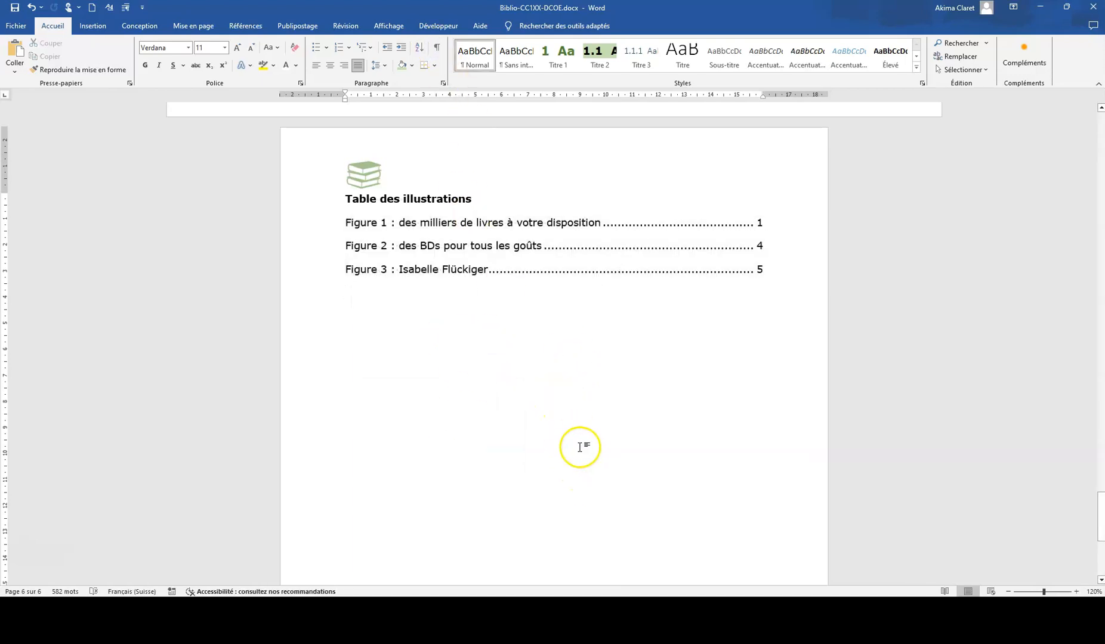
scroll(574, 401, down, 5)
scroll(573, 401, up, 13)
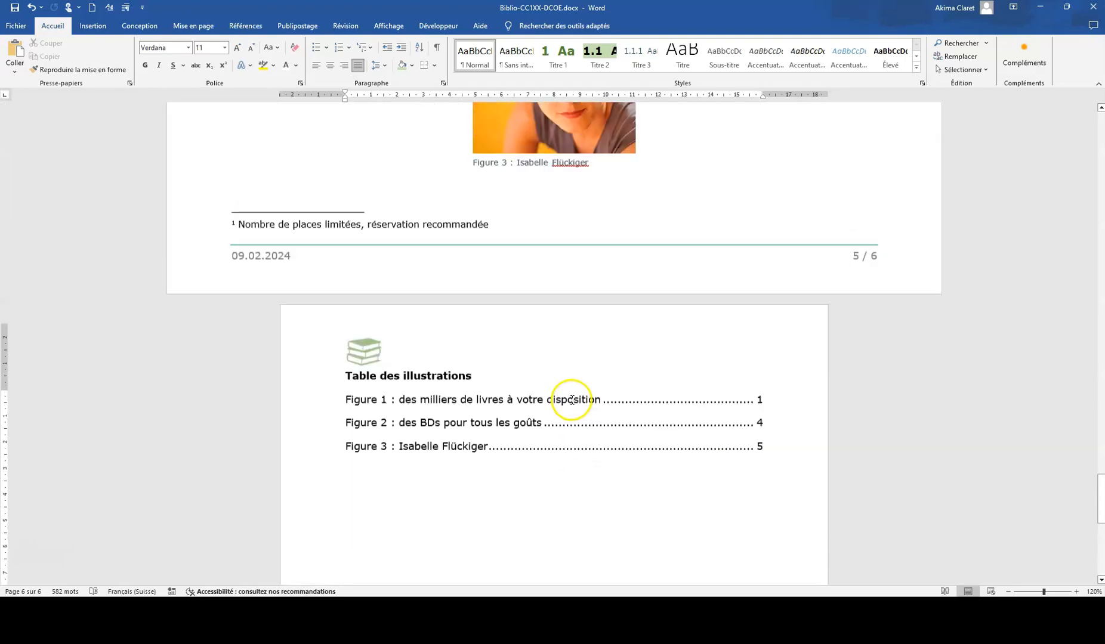
scroll(571, 401, up, 15)
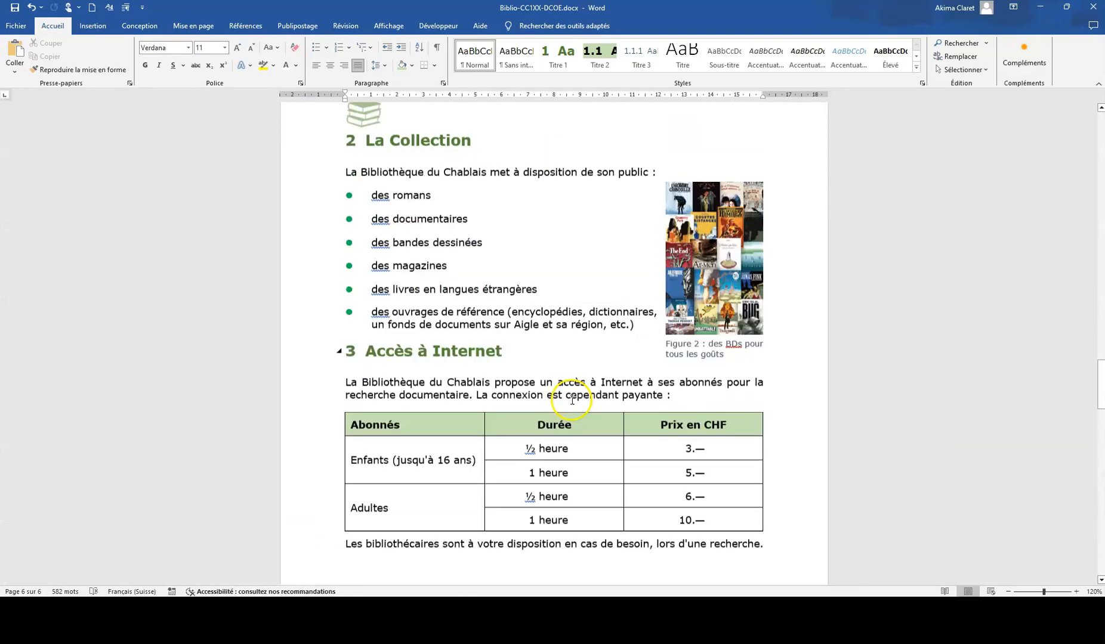
scroll(572, 401, up, 15)
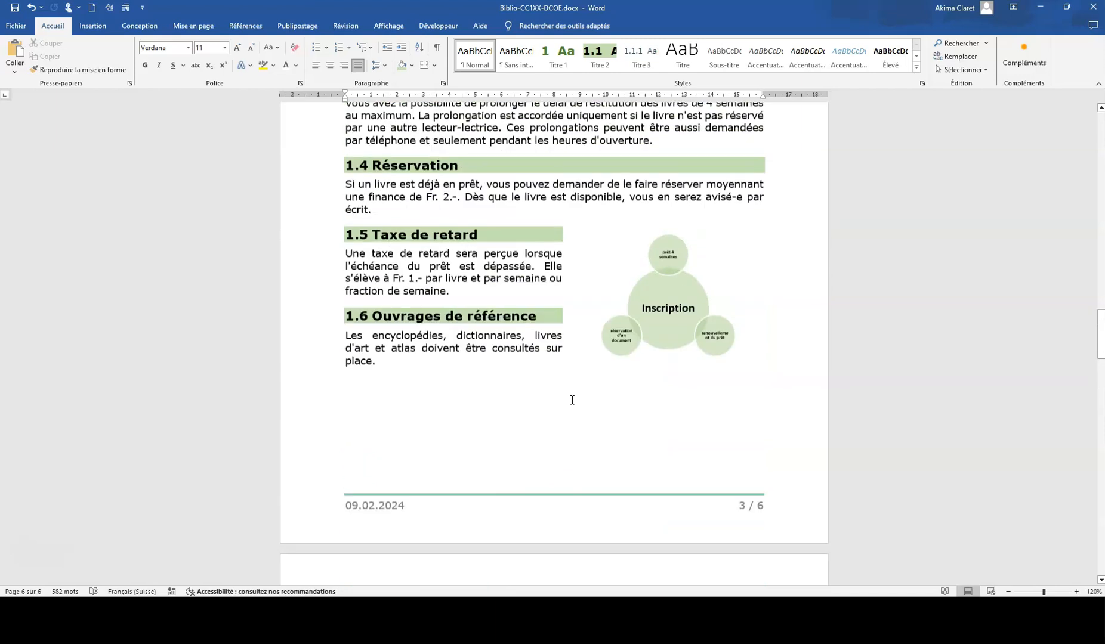
scroll(572, 400, up, 15)
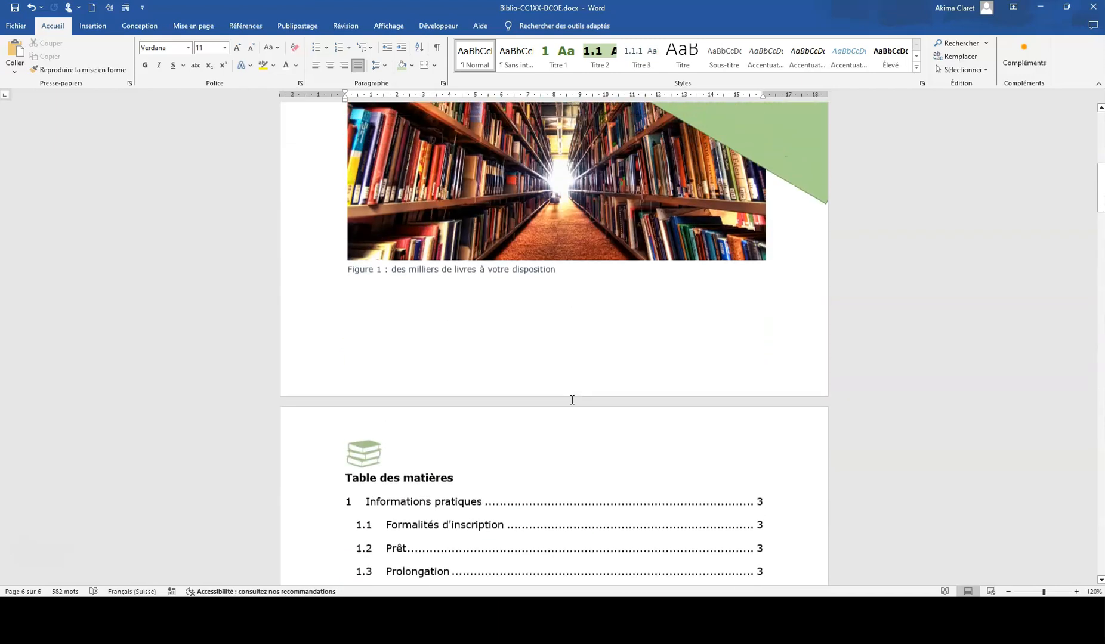